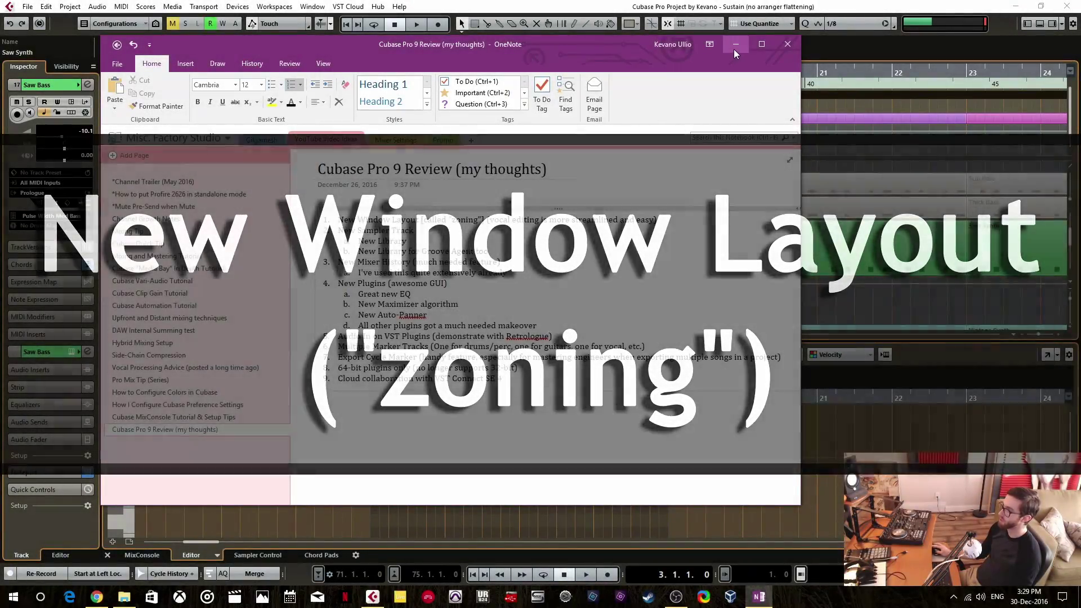
Move the OneNote notes aside and toggle the left inspector zone off and back on.
{"action": "left_click", "coordinate": [735, 44]}
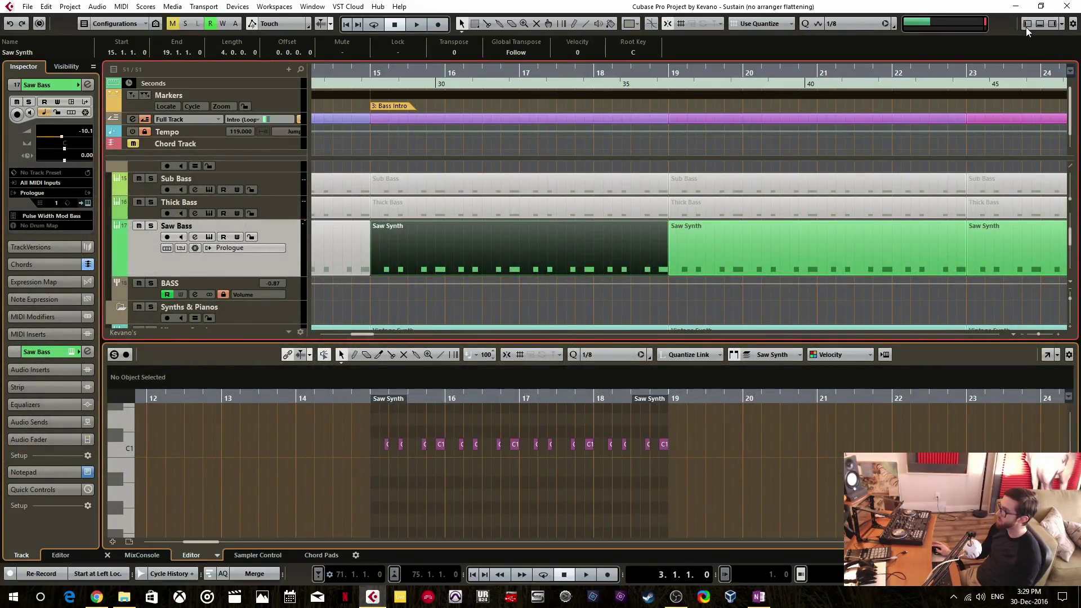
{"action": "left_click", "coordinate": [1029, 27]}
{"action": "left_click", "coordinate": [1029, 27]}
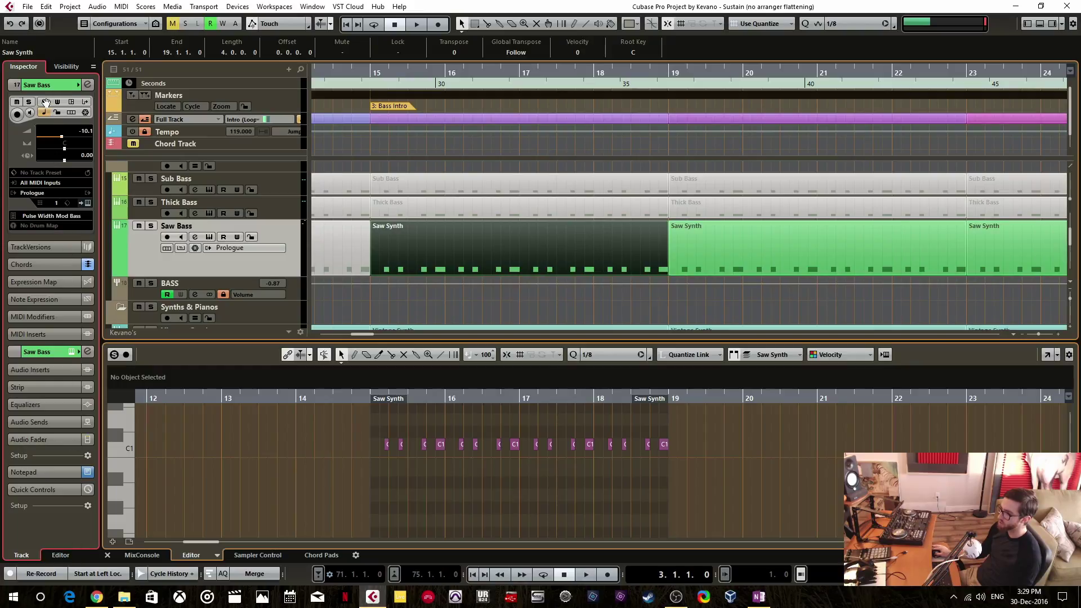
Open the right zone, switch it to the Media browser and back to Instruments, then close it.
{"action": "left_click", "coordinate": [1052, 26]}
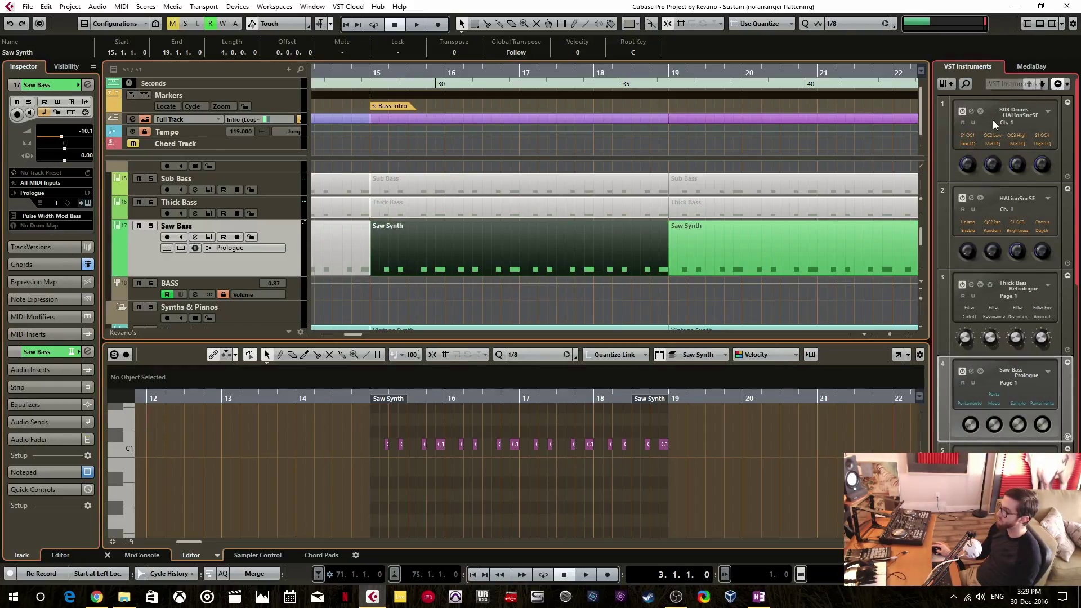
{"action": "left_click", "coordinate": [1035, 68]}
{"action": "left_click", "coordinate": [967, 67]}
{"action": "left_click", "coordinate": [1049, 25]}
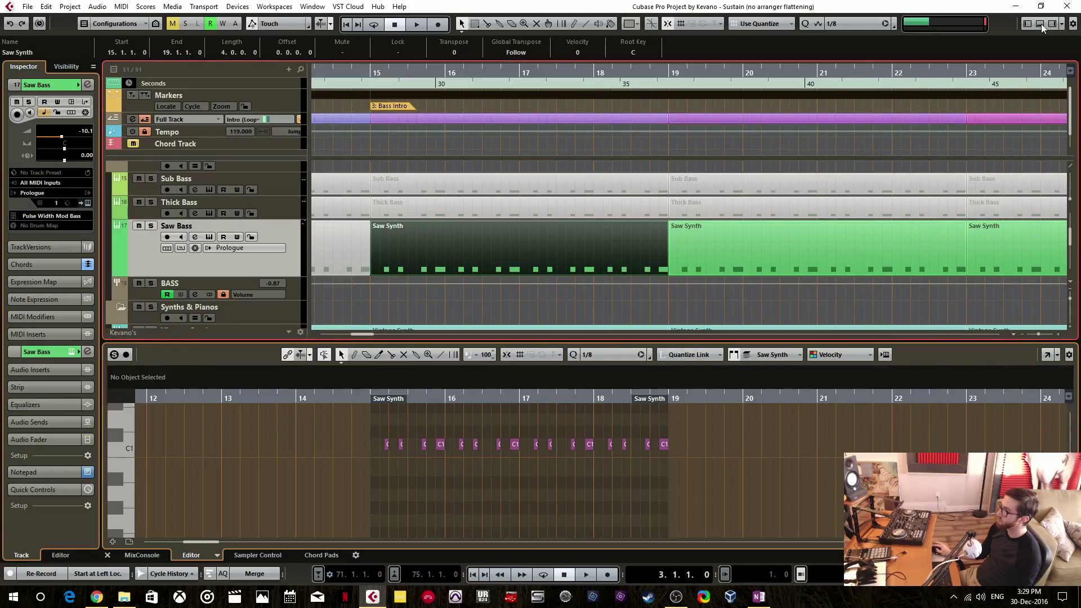
Toggle the lower zone off and on, and switch it to the MixConsole.
{"action": "left_click", "coordinate": [1041, 23]}
{"action": "left_click", "coordinate": [1041, 24]}
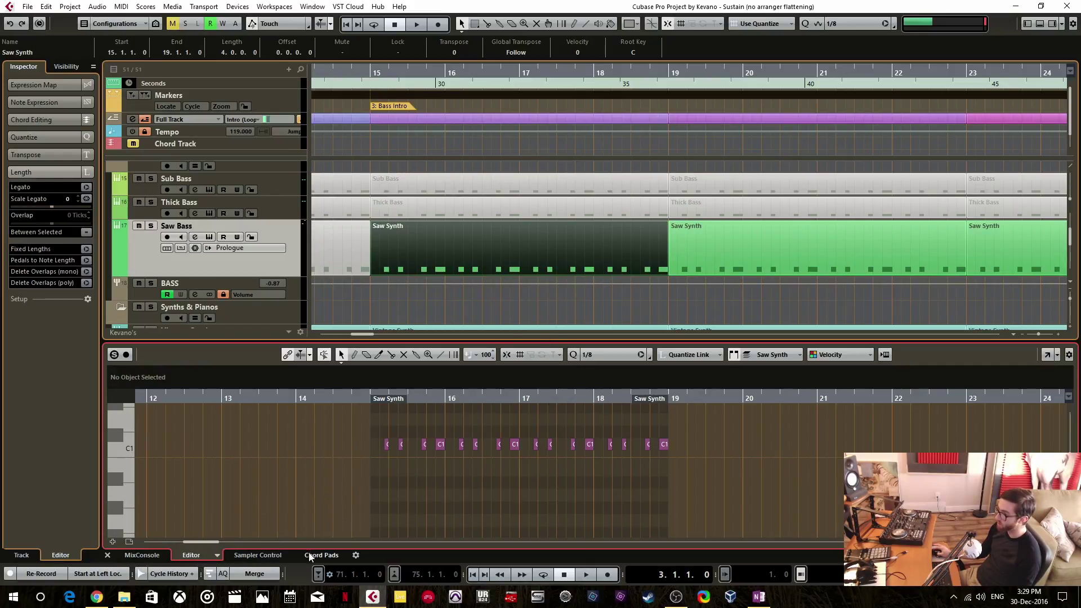
{"action": "left_click", "coordinate": [141, 555]}
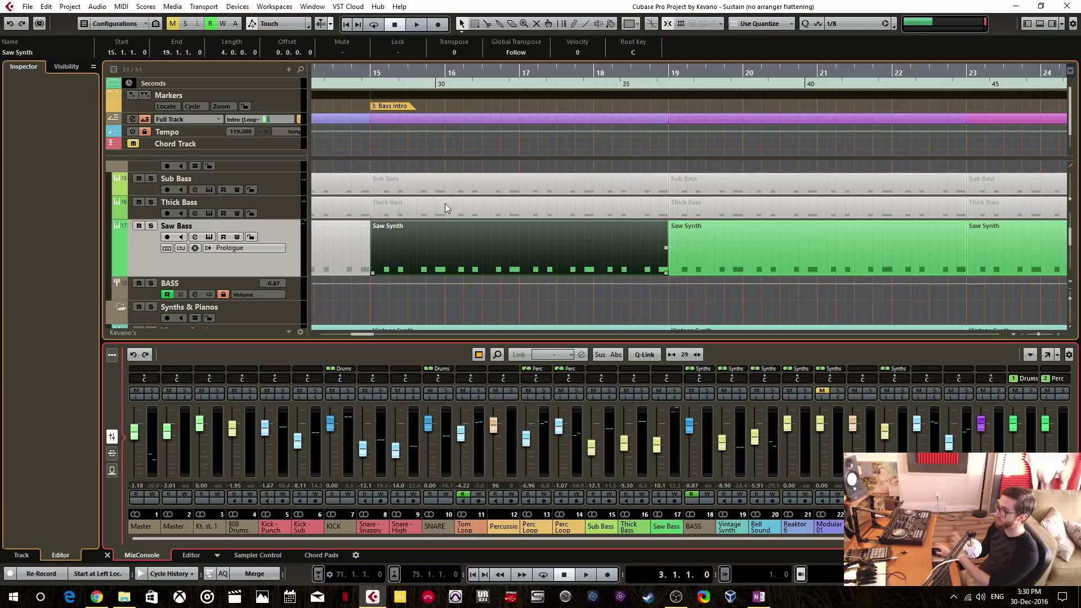
{"action": "double_click", "coordinate": [464, 245]}
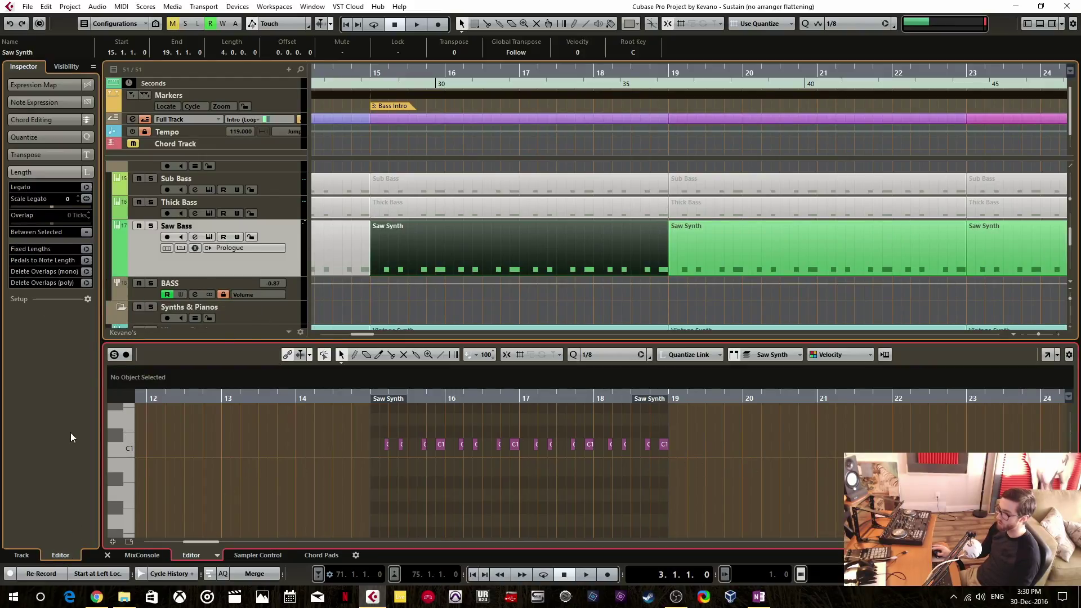
{"action": "left_click", "coordinate": [177, 261]}
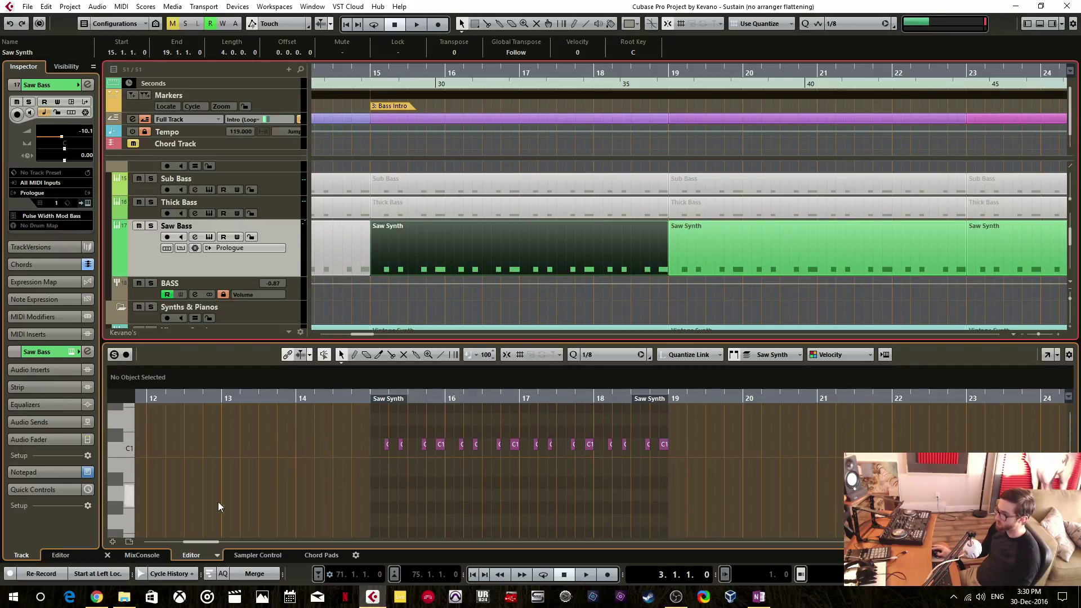
{"action": "left_click", "coordinate": [173, 543]}
Make the lower-zone MixConsole taller and toggle its toolbar row off, on and off.
{"action": "left_click", "coordinate": [141, 554]}
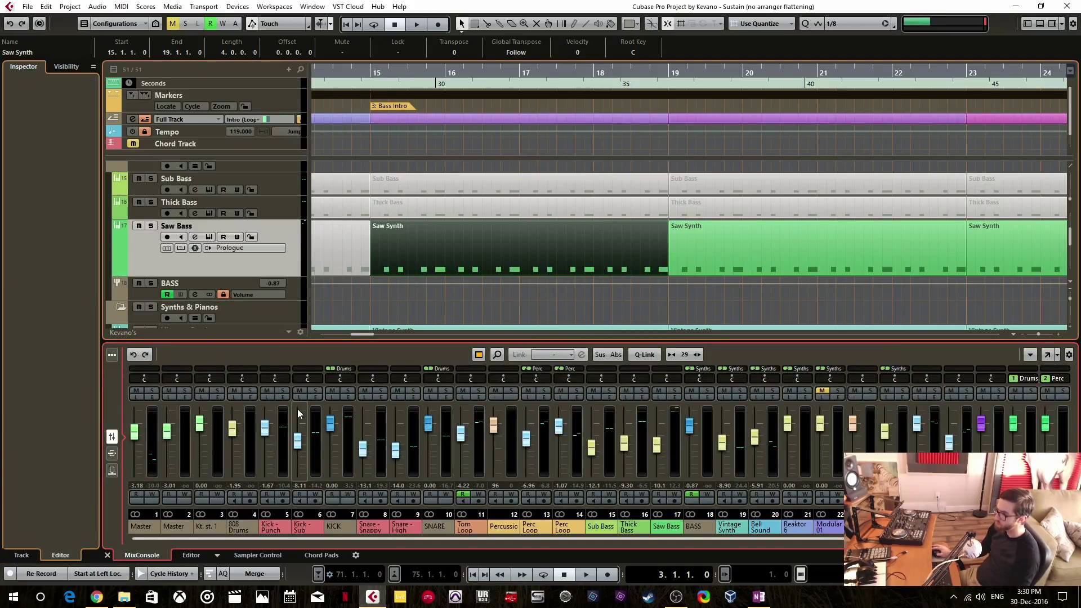
{"action": "left_click_drag", "start_coordinate": [461, 343], "coordinate": [484, 296]}
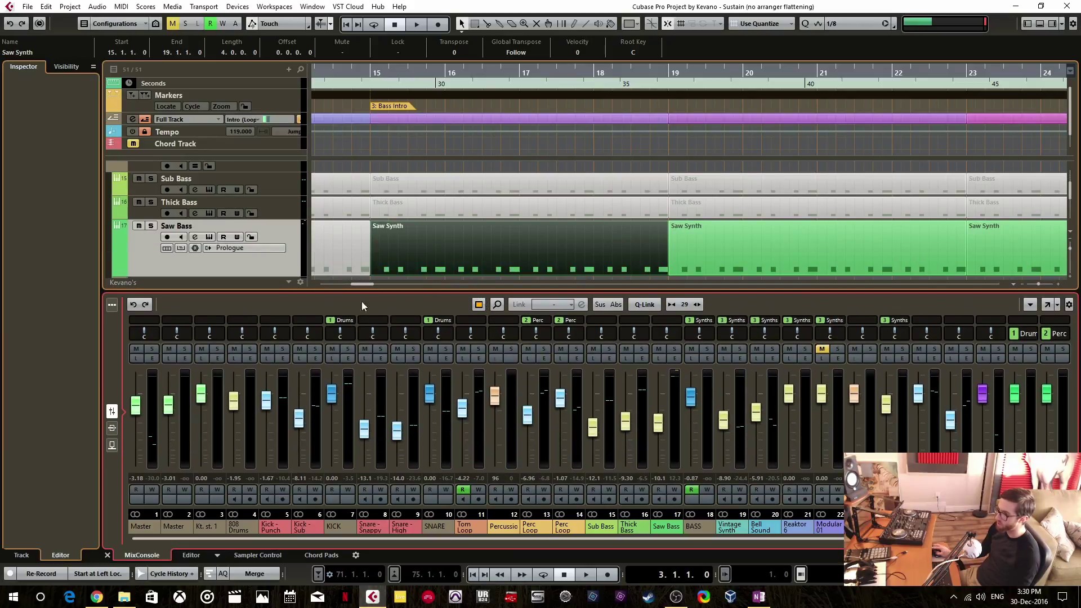
{"action": "left_click", "coordinate": [110, 306]}
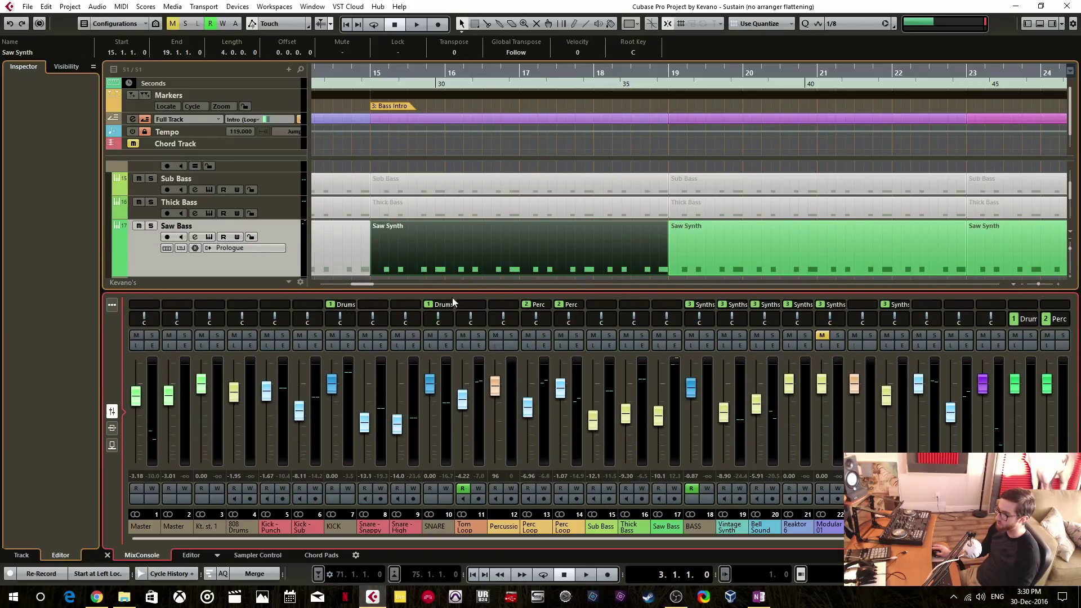
{"action": "left_click", "coordinate": [115, 307]}
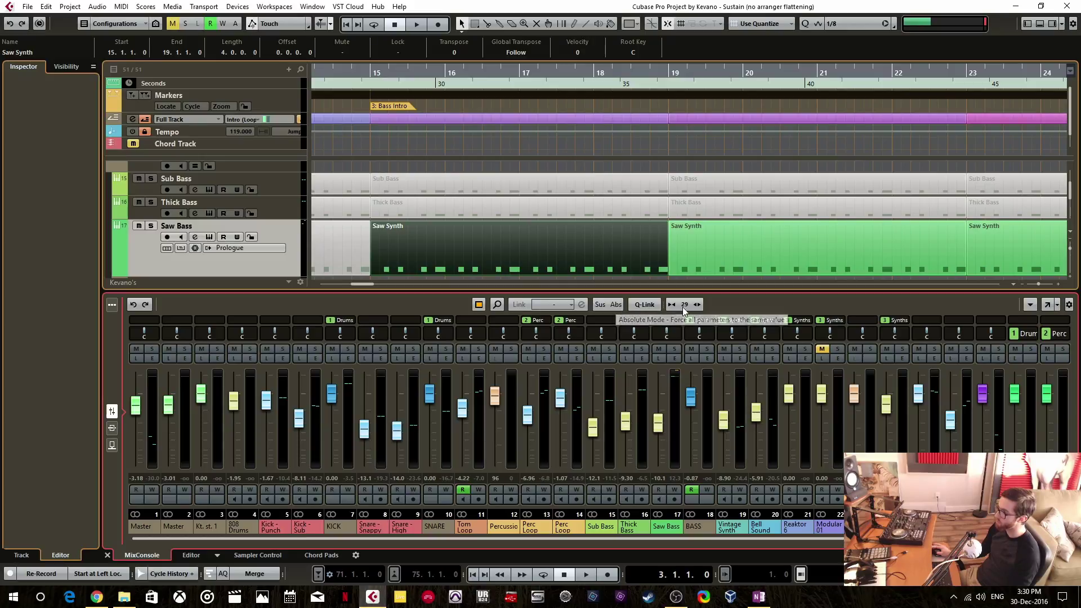
{"action": "left_click", "coordinate": [112, 305]}
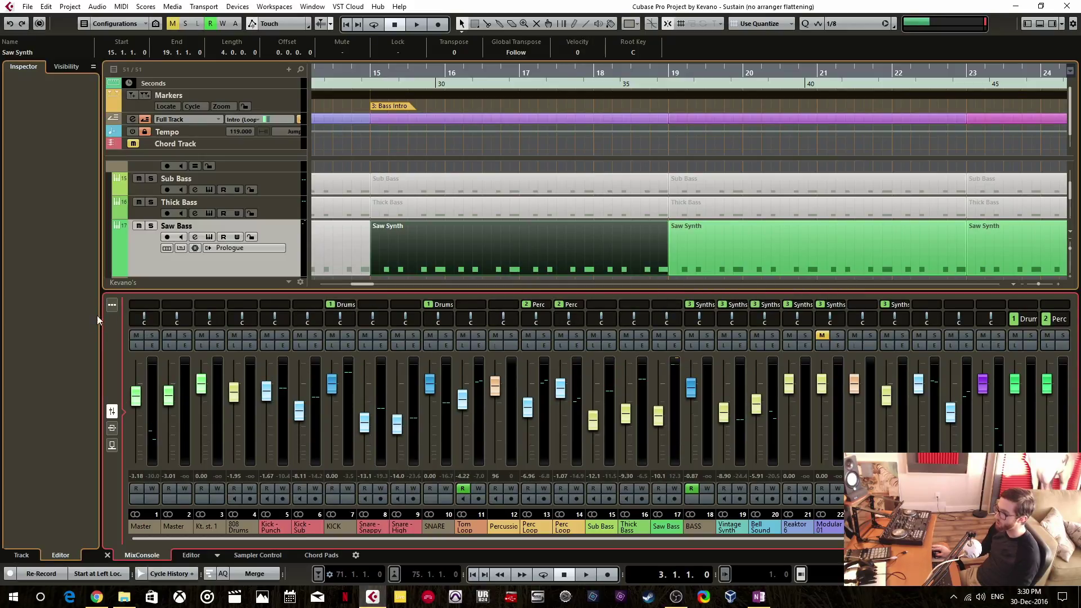
Cycle the mixer racks through Inserts, Sends and Faders, then restore the toolbar row.
{"action": "left_click", "coordinate": [112, 429]}
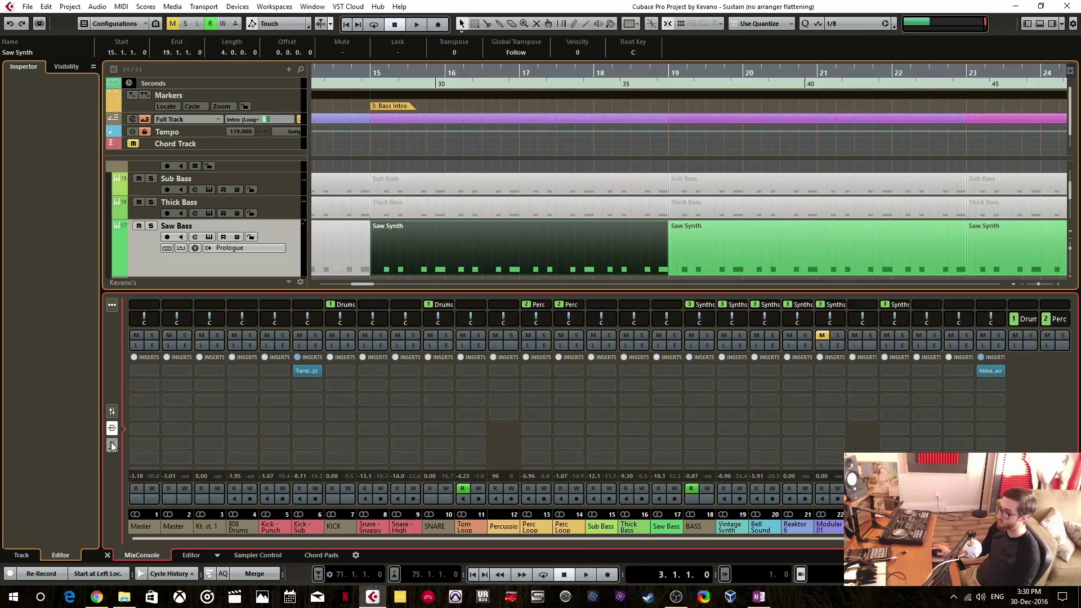
{"action": "left_click", "coordinate": [112, 445]}
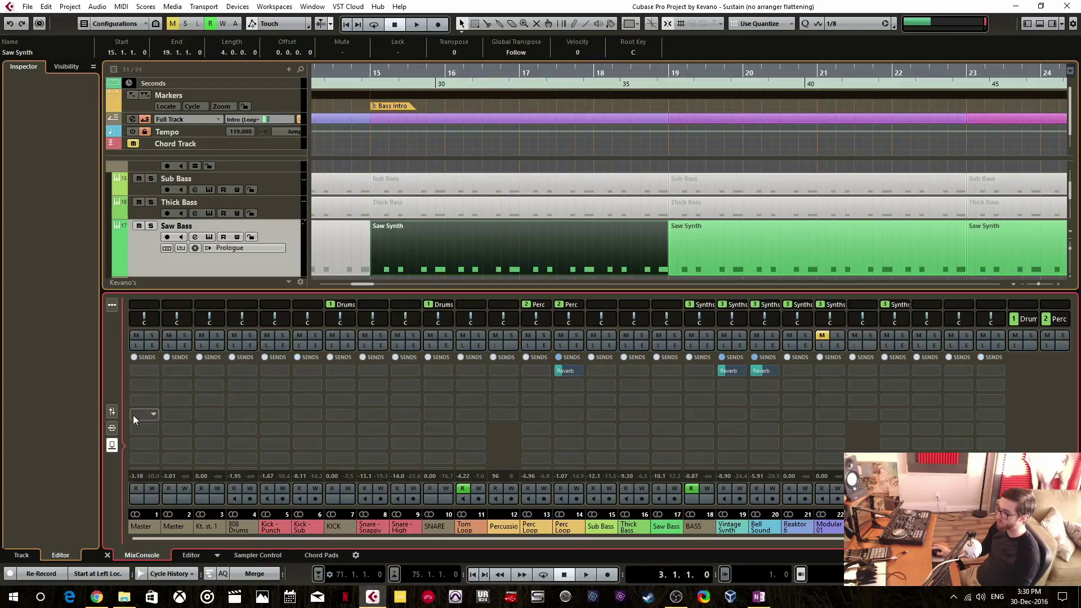
{"action": "left_click", "coordinate": [112, 411]}
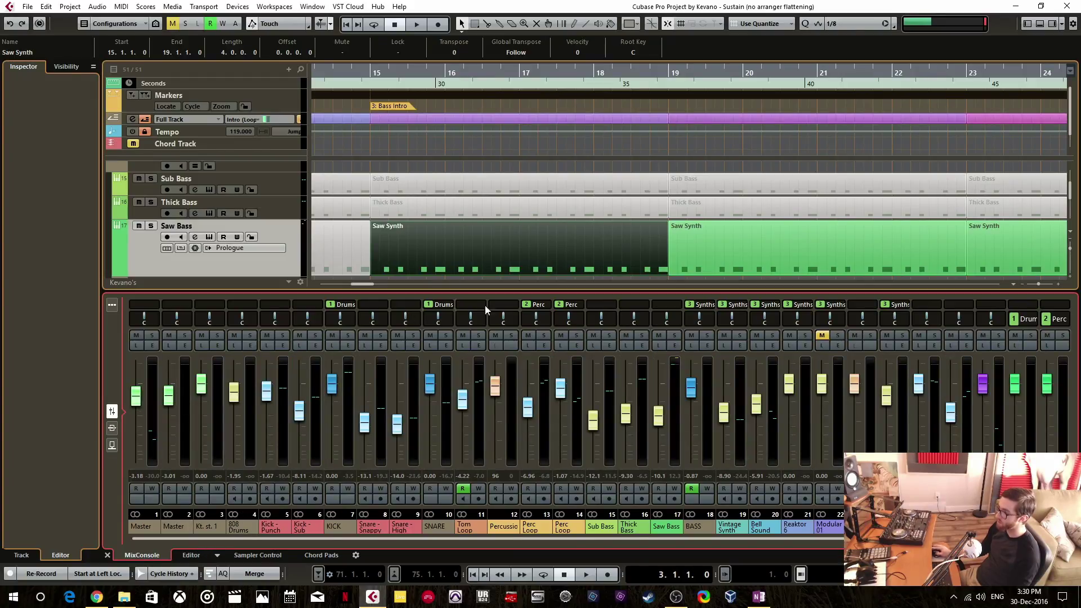
{"action": "left_click", "coordinate": [114, 304]}
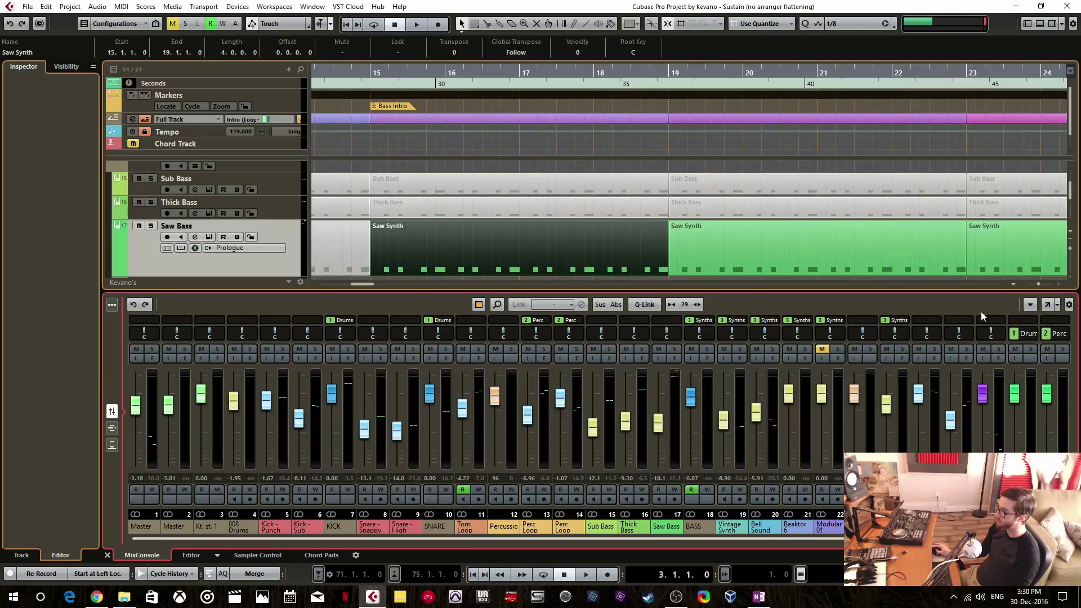
Open the MixConsole window and close it with F3, then hide the toolbar and shrink the lower zone.
{"action": "left_click", "coordinate": [1047, 306]}
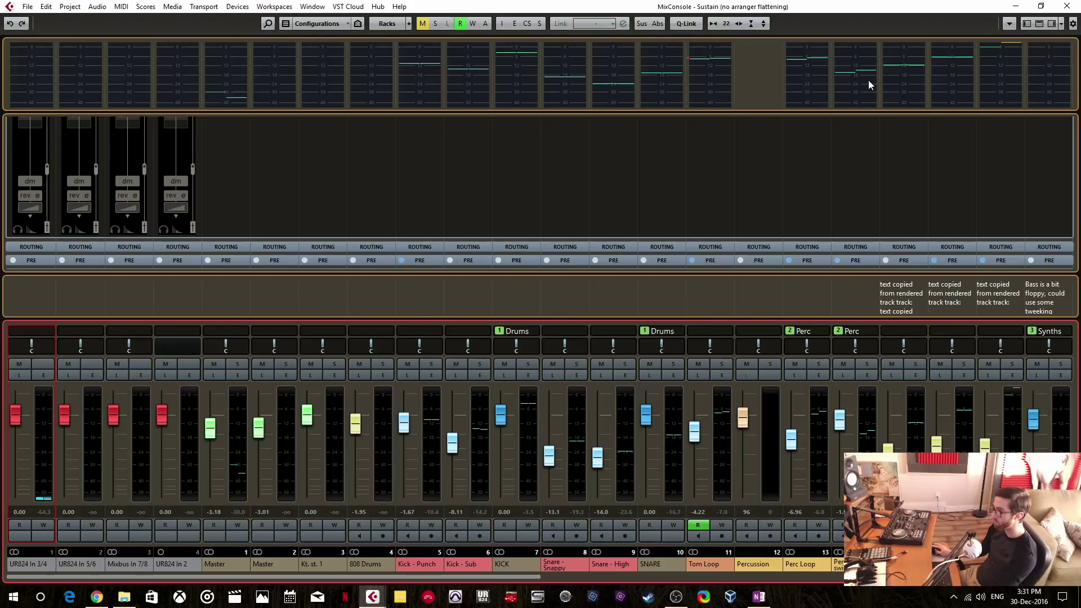
{"action": "key", "text": "F3"}
{"action": "left_click", "coordinate": [1068, 307]}
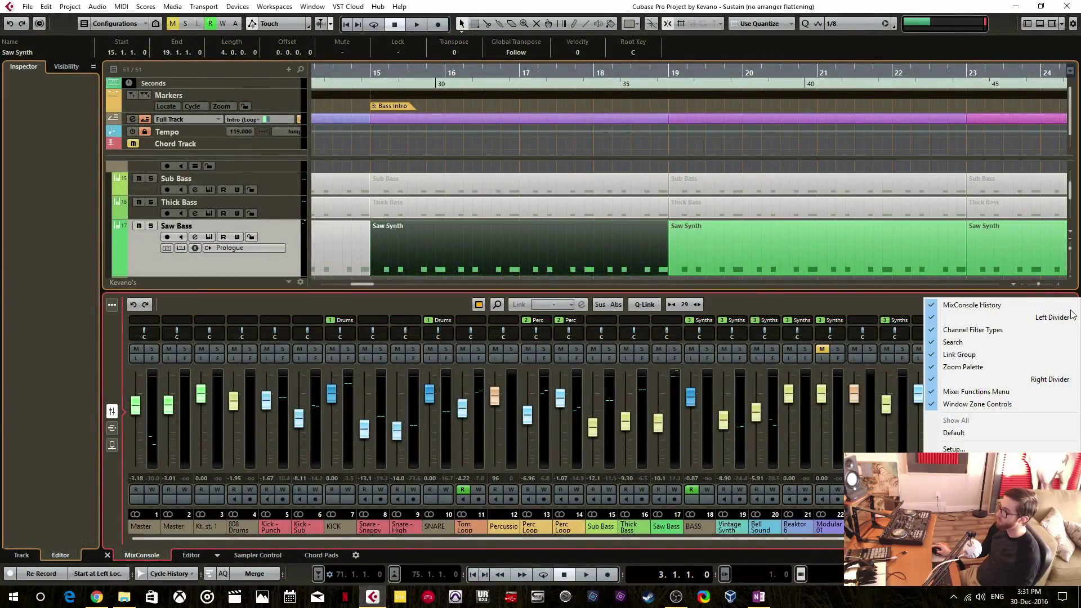
{"action": "left_click", "coordinate": [880, 308]}
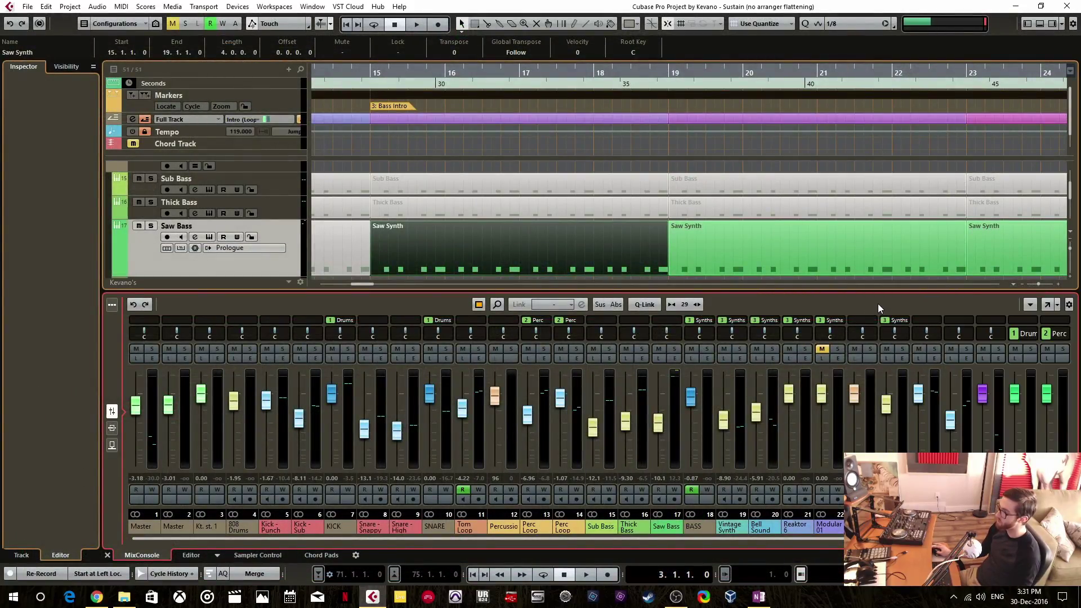
{"action": "left_click", "coordinate": [106, 305]}
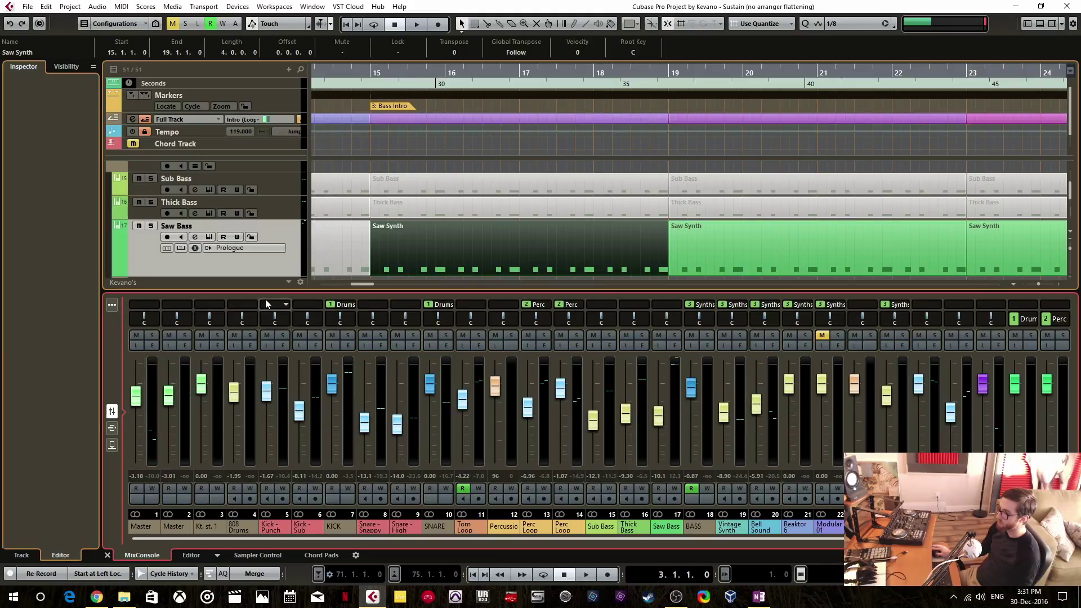
{"action": "left_click_drag", "start_coordinate": [273, 291], "coordinate": [270, 341]}
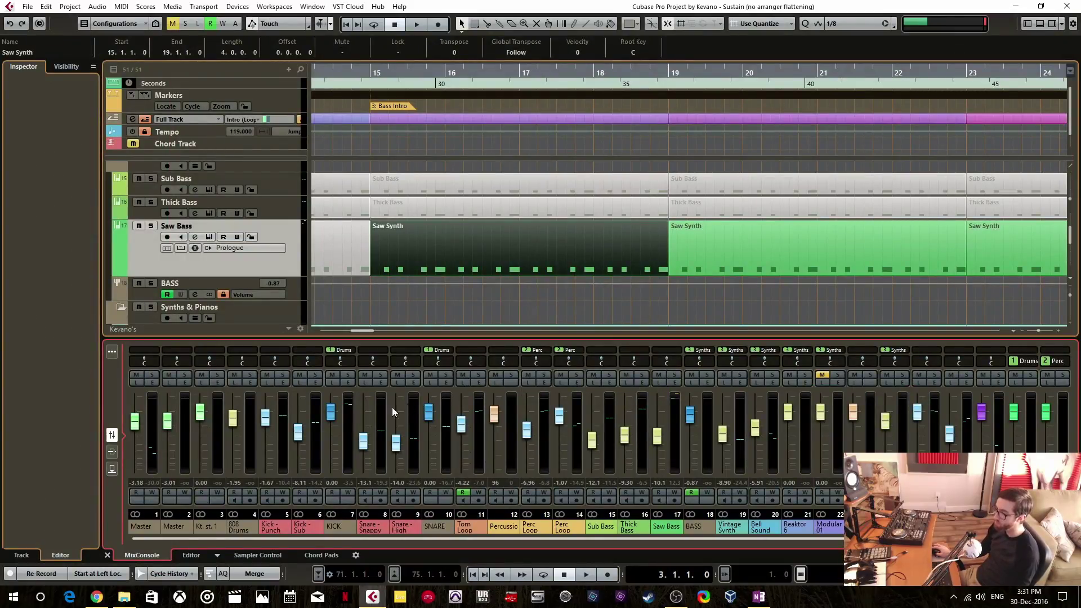
Show the Saw Synth notes in the lower Key Editor, select and deselect the C1 notes, and link it to the project view.
{"action": "left_click", "coordinate": [193, 554]}
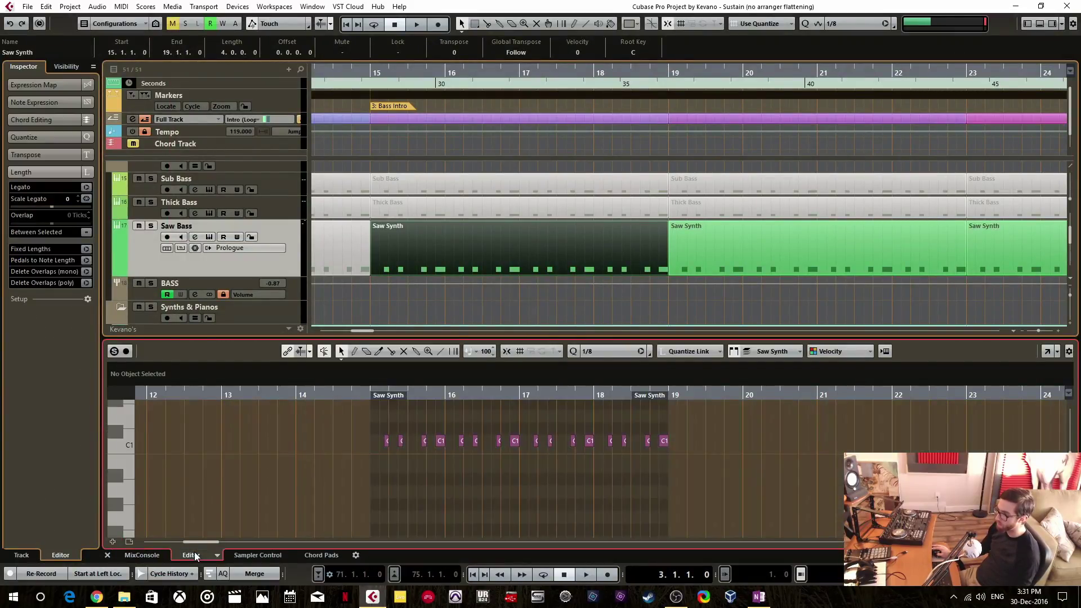
{"action": "left_click_drag", "start_coordinate": [721, 423], "coordinate": [414, 467]}
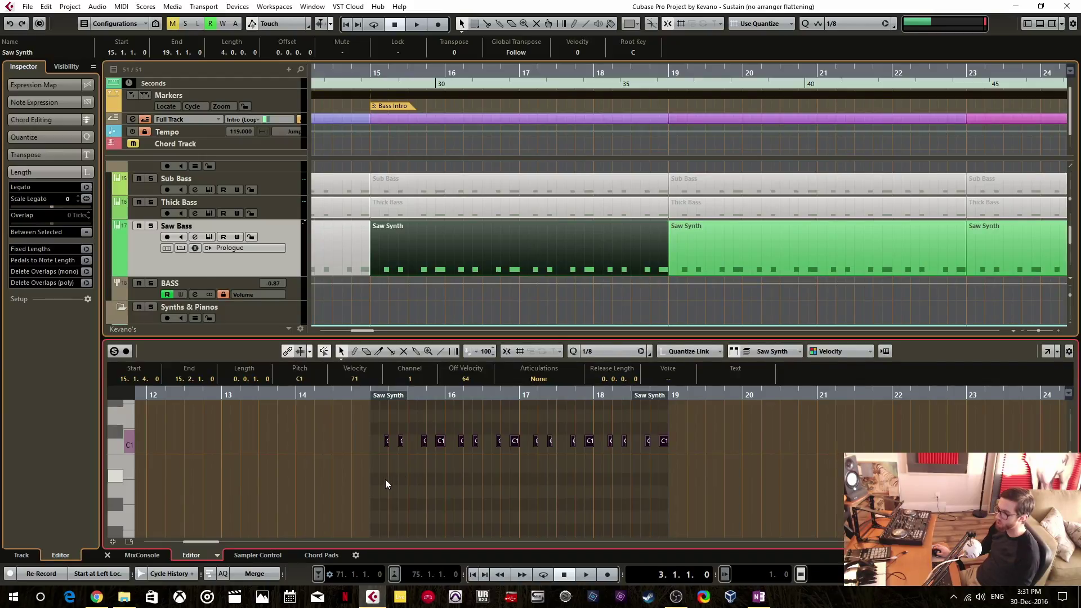
{"action": "left_click", "coordinate": [708, 426]}
{"action": "scroll", "coordinate": [534, 416], "scroll_direction": "up", "scroll_amount": 2}
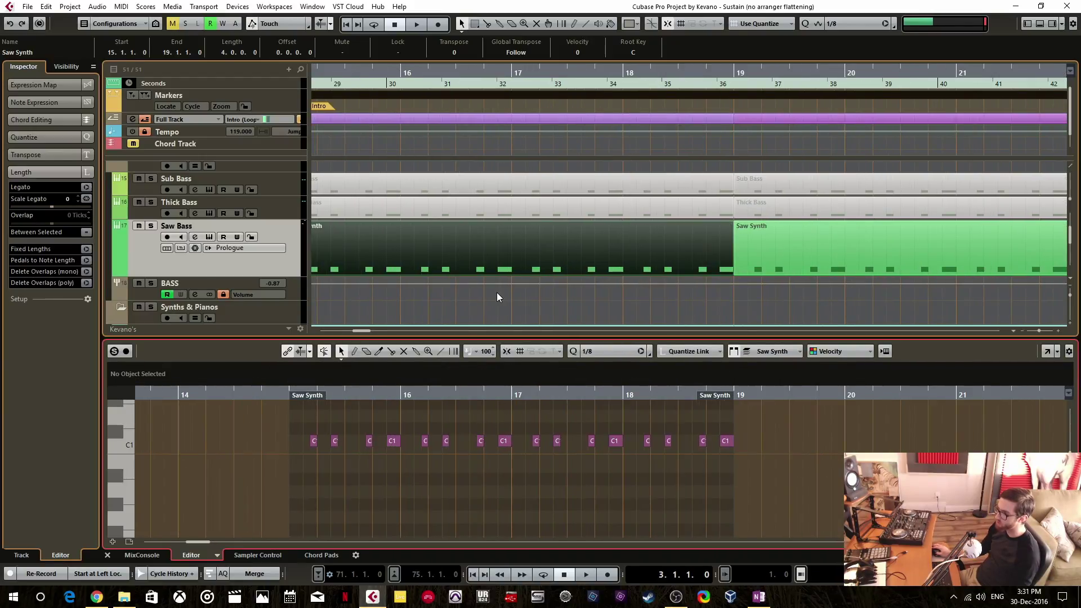
{"action": "scroll", "coordinate": [600, 289], "scroll_direction": "left", "scroll_amount": 3}
{"action": "scroll", "coordinate": [568, 305], "scroll_direction": "up", "scroll_amount": 2}
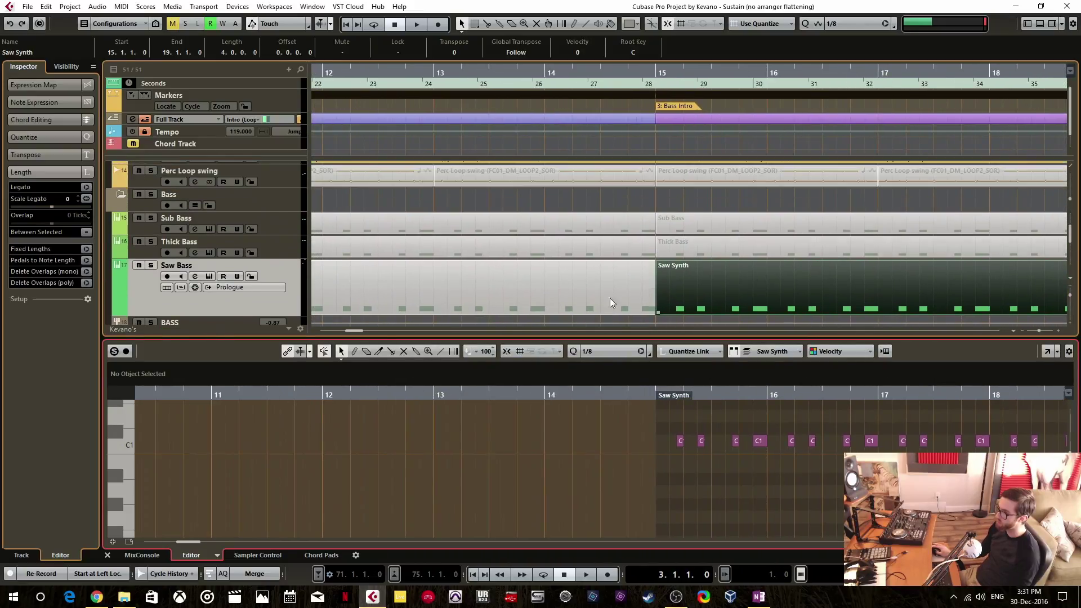
{"action": "scroll", "coordinate": [563, 270], "scroll_direction": "right", "scroll_amount": 2}
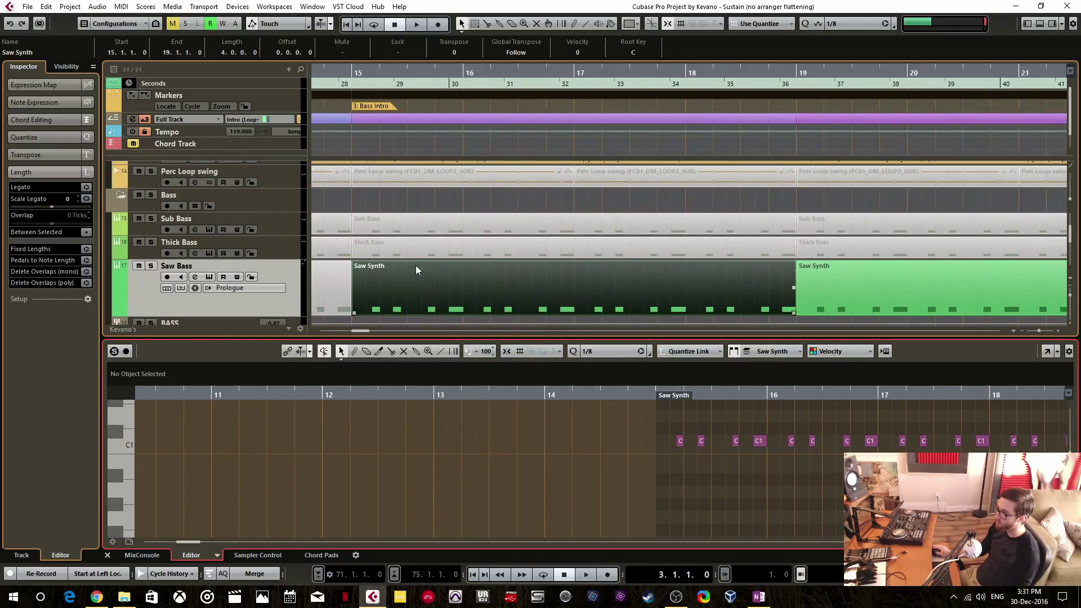
{"action": "scroll", "coordinate": [444, 293], "scroll_direction": "down", "scroll_amount": 1}
{"action": "scroll", "coordinate": [448, 294], "scroll_direction": "up", "scroll_amount": 1}
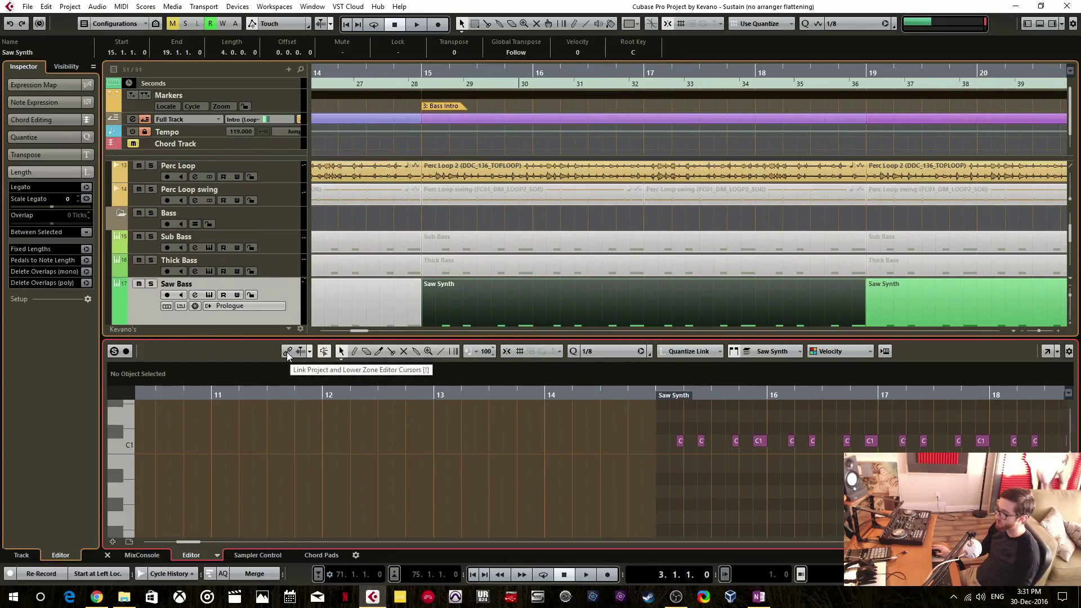
{"action": "left_click", "coordinate": [287, 352]}
{"action": "scroll", "coordinate": [619, 254], "scroll_direction": "right", "scroll_amount": 1}
{"action": "scroll", "coordinate": [619, 253], "scroll_direction": "down", "scroll_amount": 1}
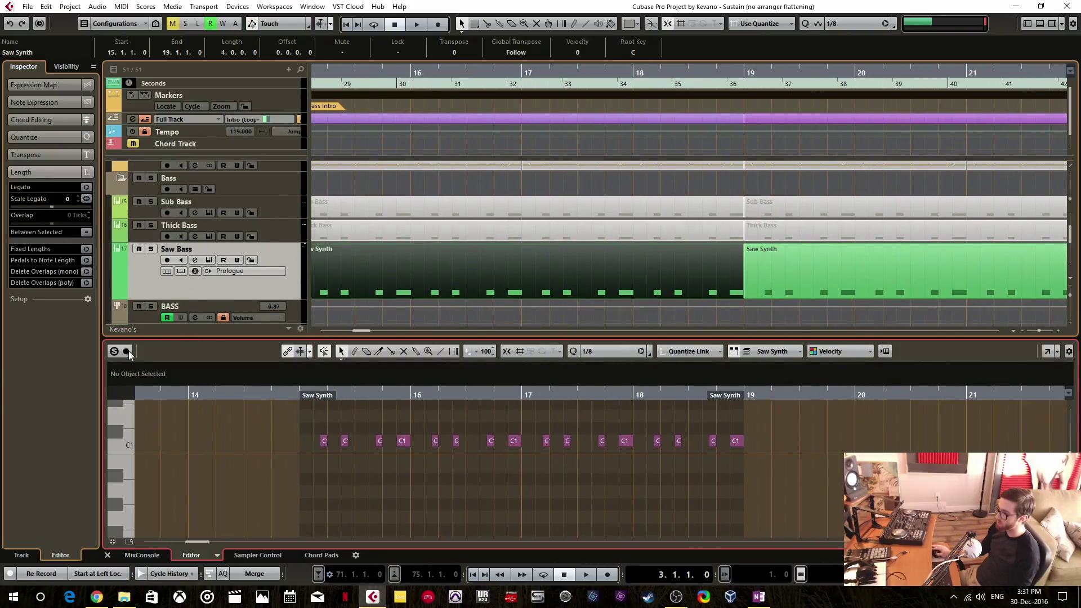
Record-enable Saw Bass, play and stop the part, and toggle the editor inspector and Solo Editor.
{"action": "left_click", "coordinate": [127, 350]}
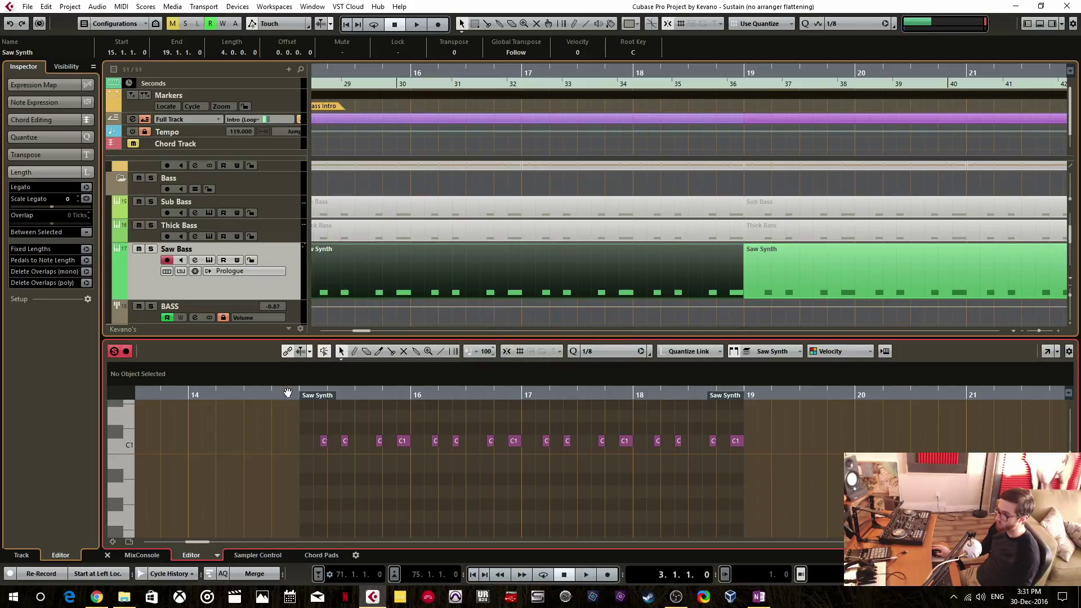
{"action": "left_click", "coordinate": [393, 92]}
{"action": "key", "text": "space"}
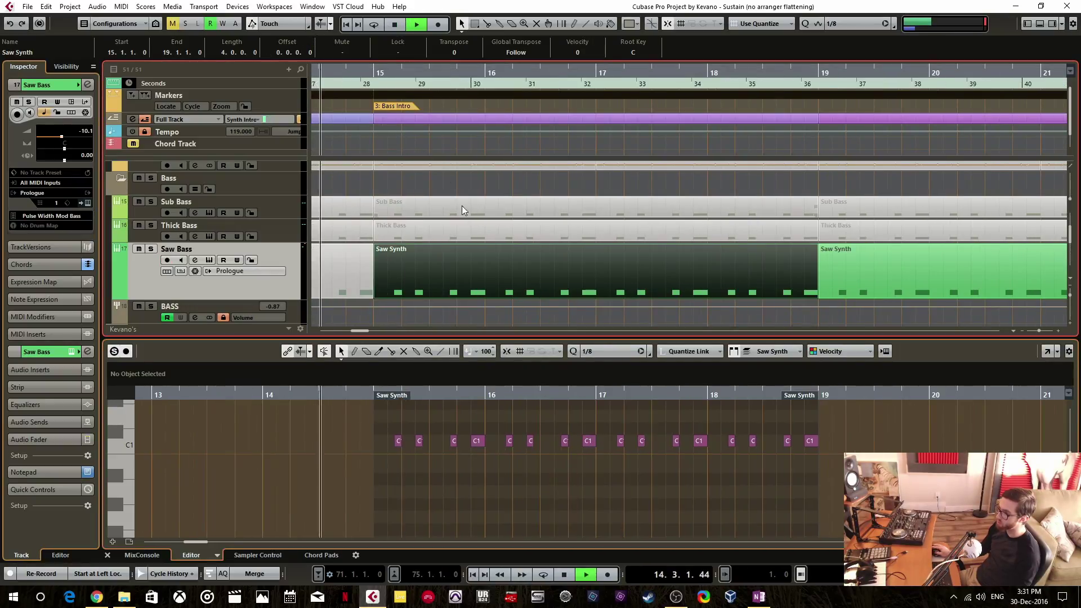
{"action": "left_click", "coordinate": [113, 356]}
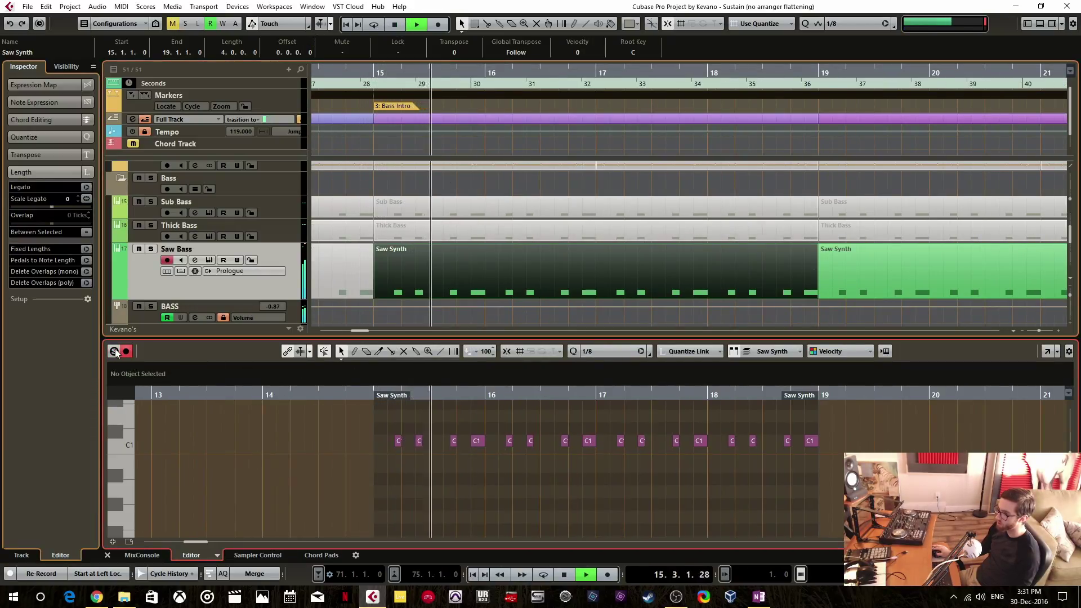
{"action": "left_click", "coordinate": [113, 351]}
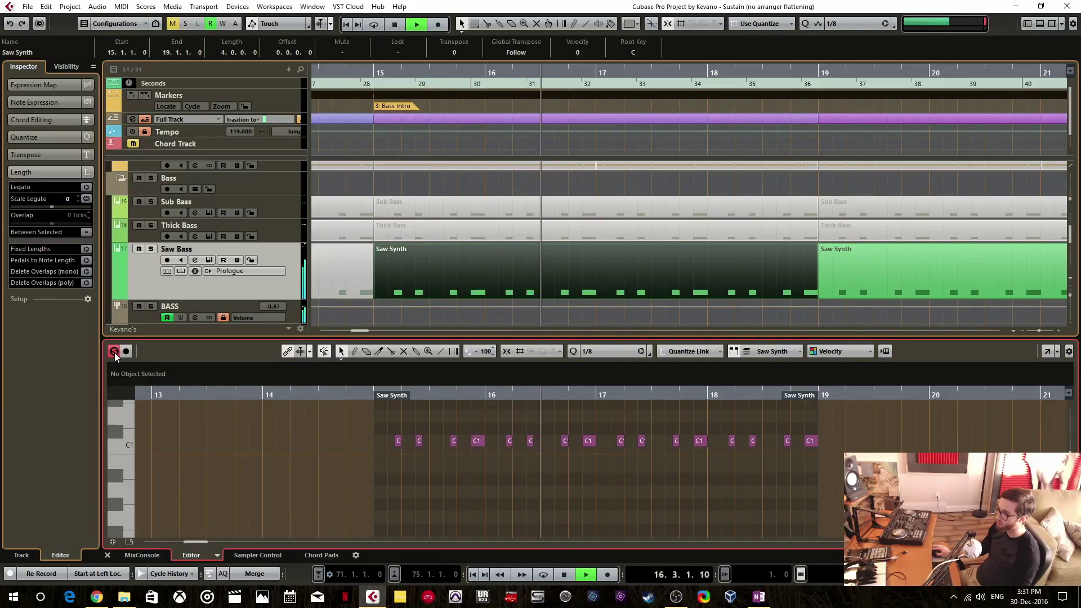
{"action": "key", "text": "space"}
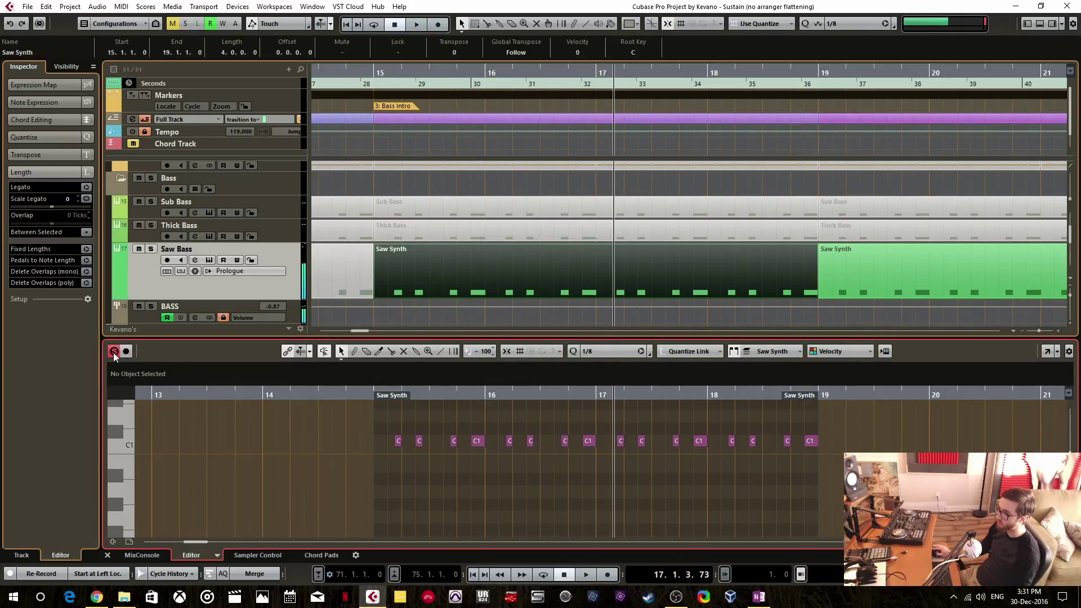
{"action": "left_click", "coordinate": [113, 353]}
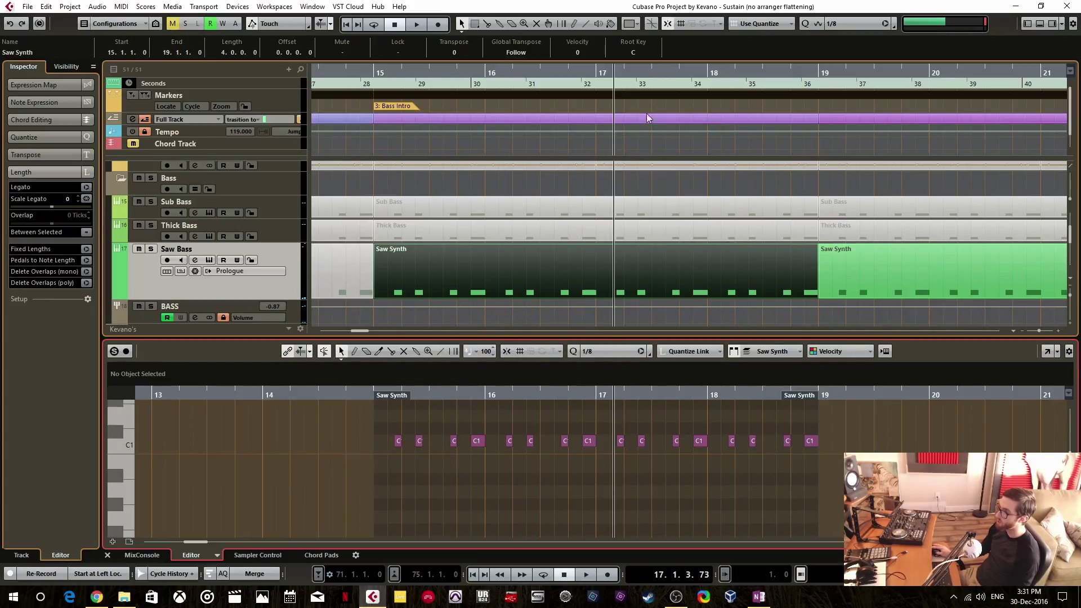
Suspend auto-scroll and set the quantize grid to 1/1, briefly checking the Quantize Panel.
{"action": "left_click", "coordinate": [666, 25]}
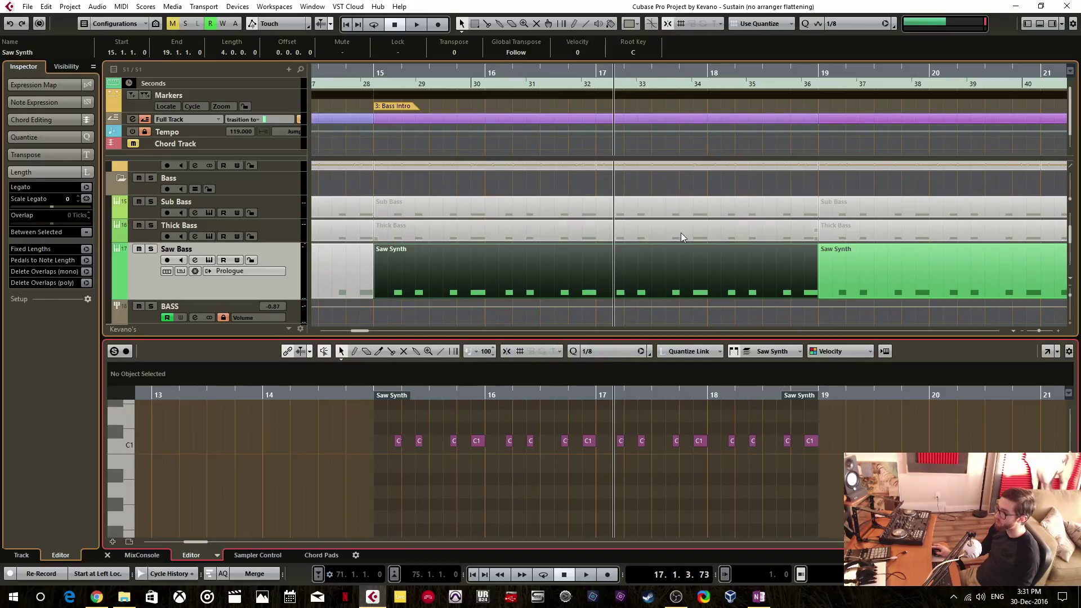
{"action": "scroll", "coordinate": [616, 353], "scroll_direction": "down", "scroll_amount": 11}
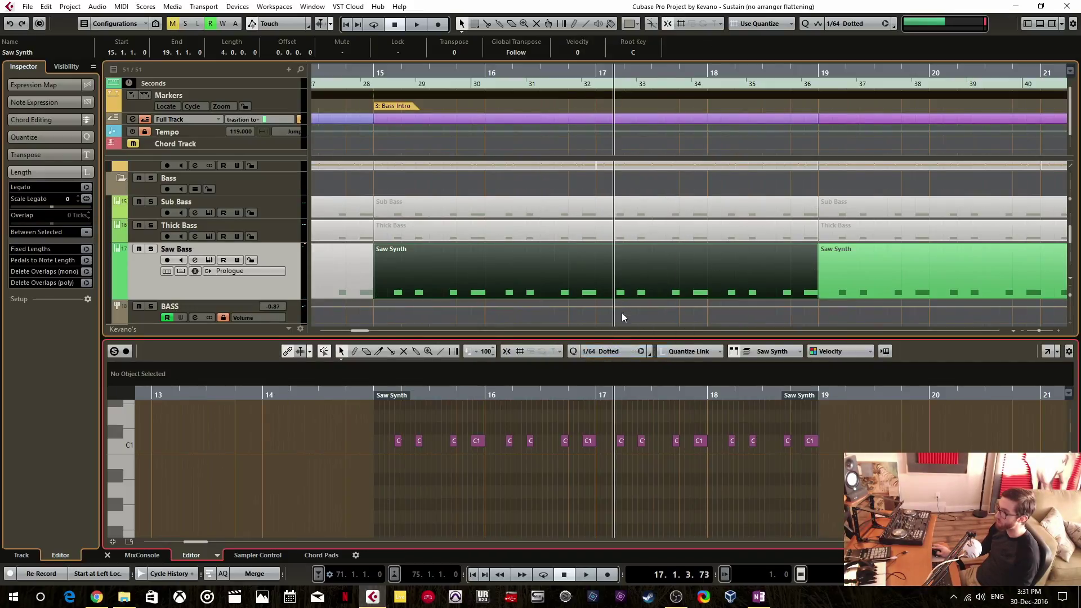
{"action": "left_click", "coordinate": [609, 354]}
{"action": "left_click", "coordinate": [622, 115]}
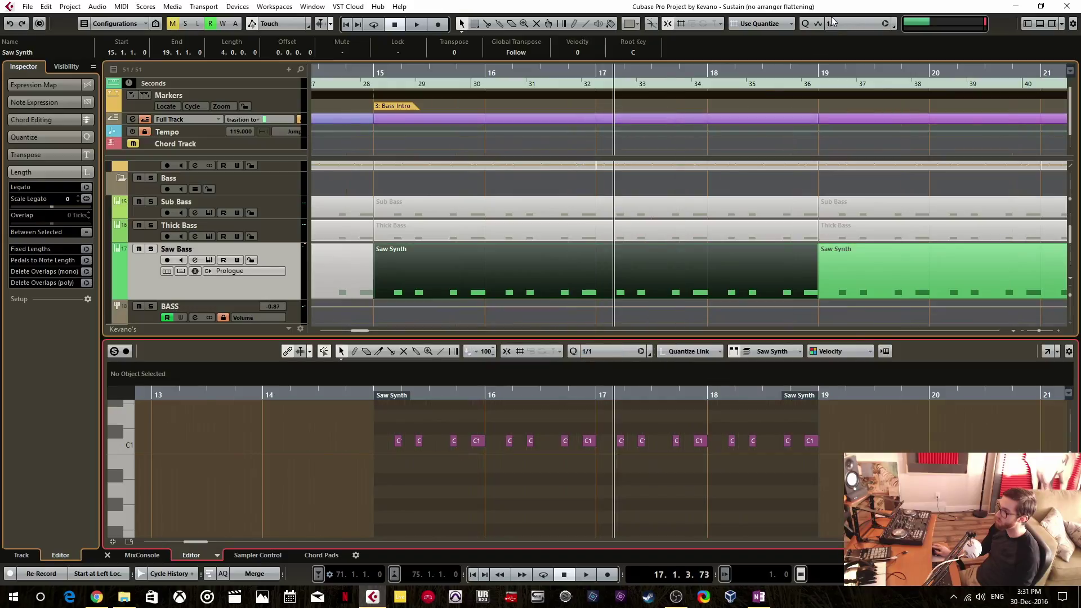
{"action": "left_click", "coordinate": [651, 354]}
{"action": "left_click", "coordinate": [816, 182]}
Float the Key Editor in a window, dock it back in the lower zone, and view the toolbar setup list.
{"action": "left_click", "coordinate": [1048, 353]}
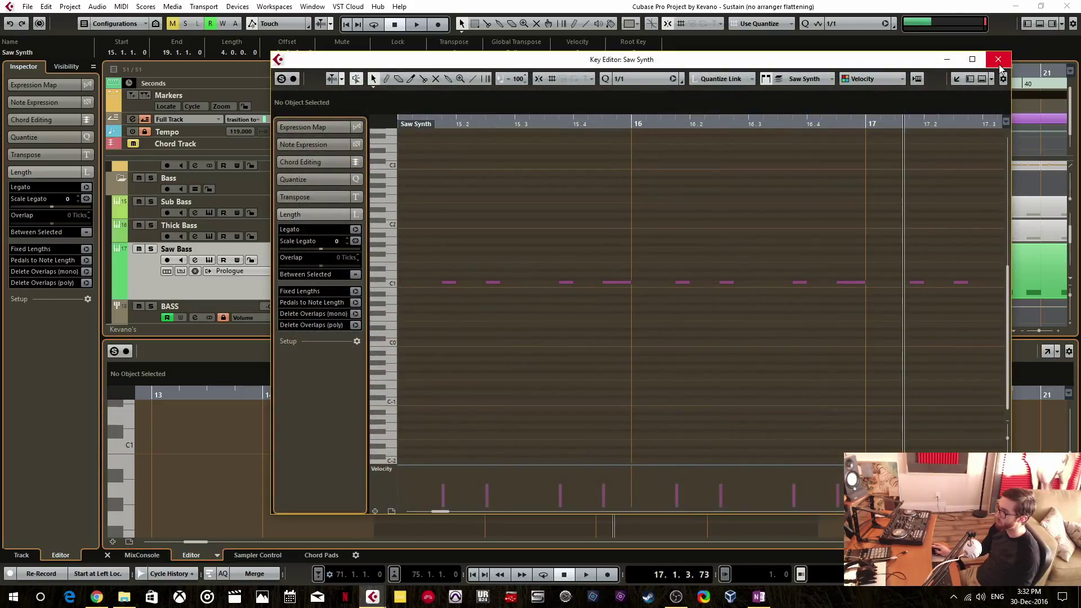
{"action": "left_click", "coordinate": [956, 81]}
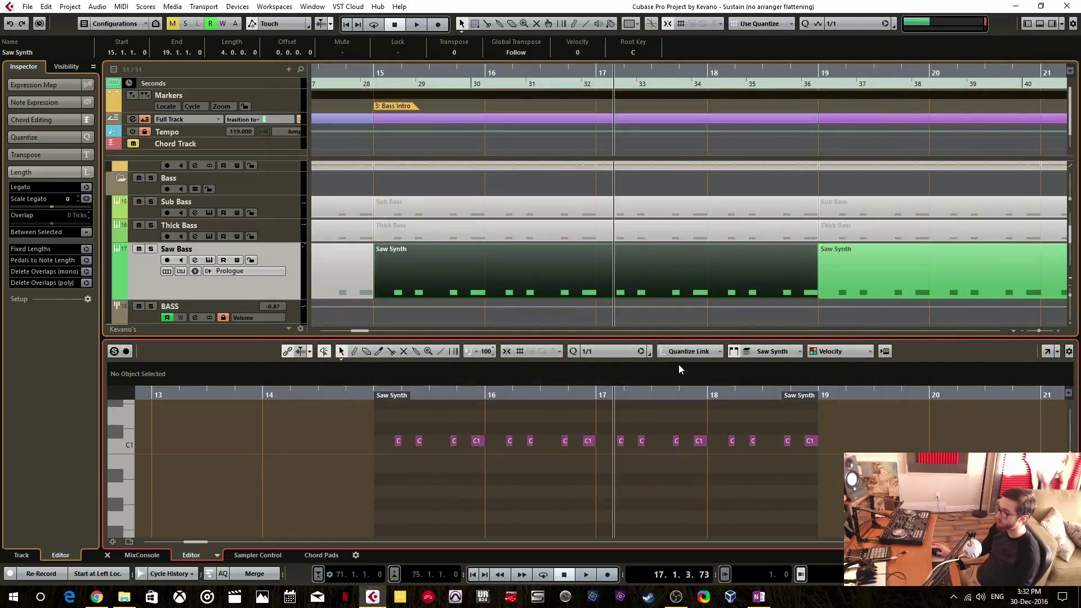
{"action": "left_click", "coordinate": [1068, 353]}
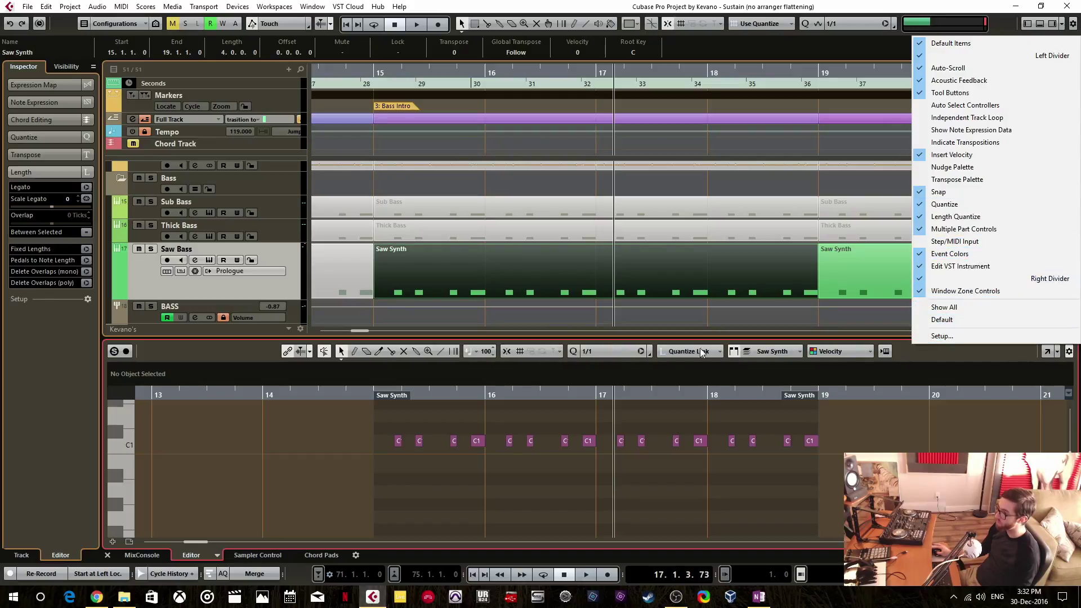
{"action": "left_click", "coordinate": [913, 355]}
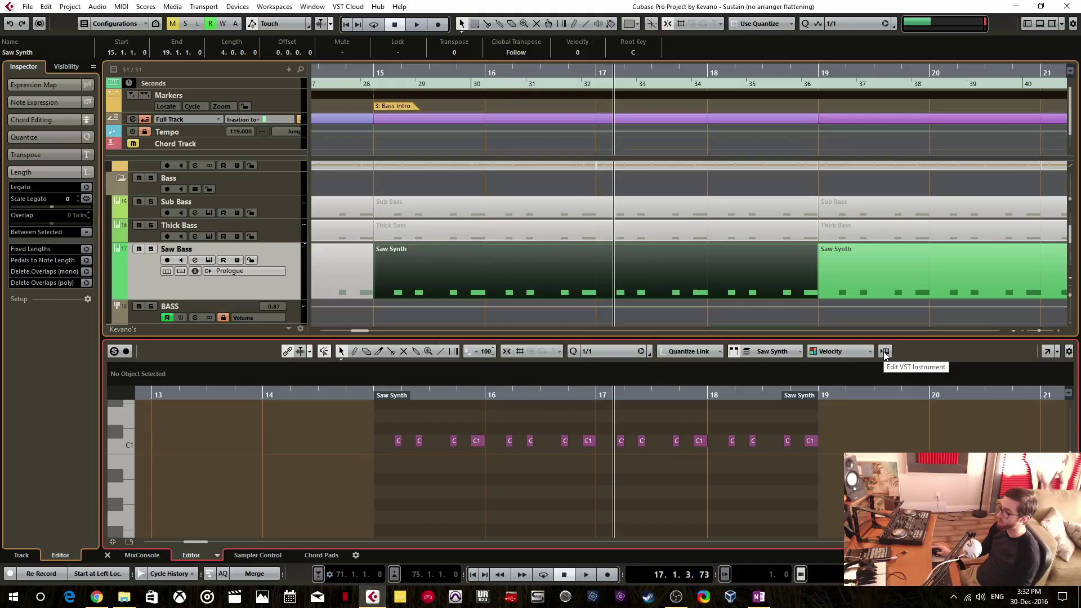
Bring the Saw Bass instrument window into view and add a Velocity controller lane.
{"action": "left_click", "coordinate": [884, 352]}
{"action": "left_click_drag", "start_coordinate": [932, 94], "coordinate": [676, 93]}
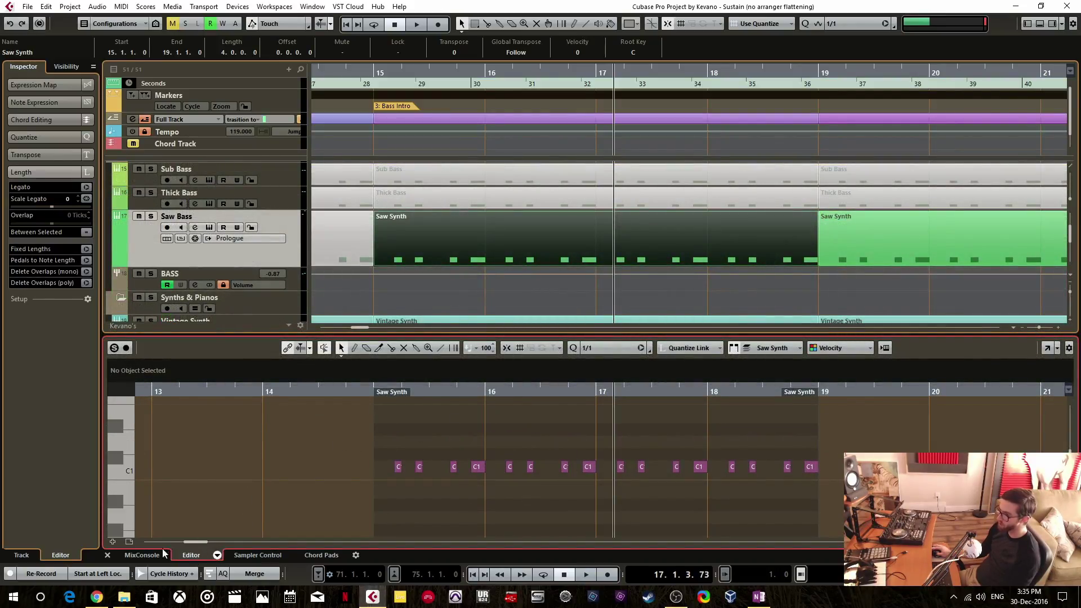
{"action": "left_click", "coordinate": [113, 542]}
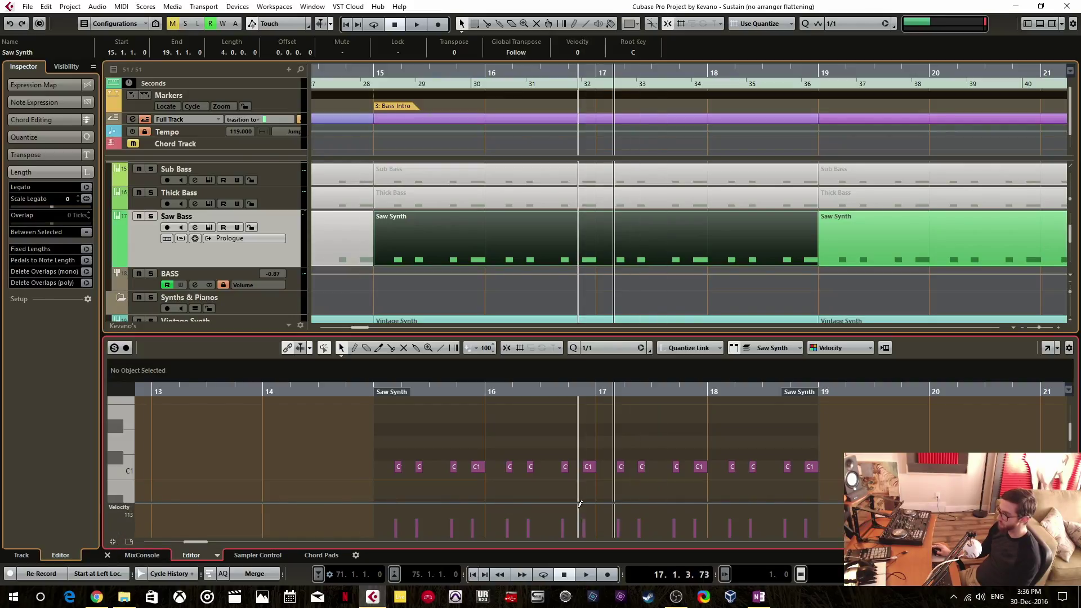
Add a second controller lane set to Pitchbend and draw a bend curve around bar 16.
{"action": "left_click", "coordinate": [113, 542]}
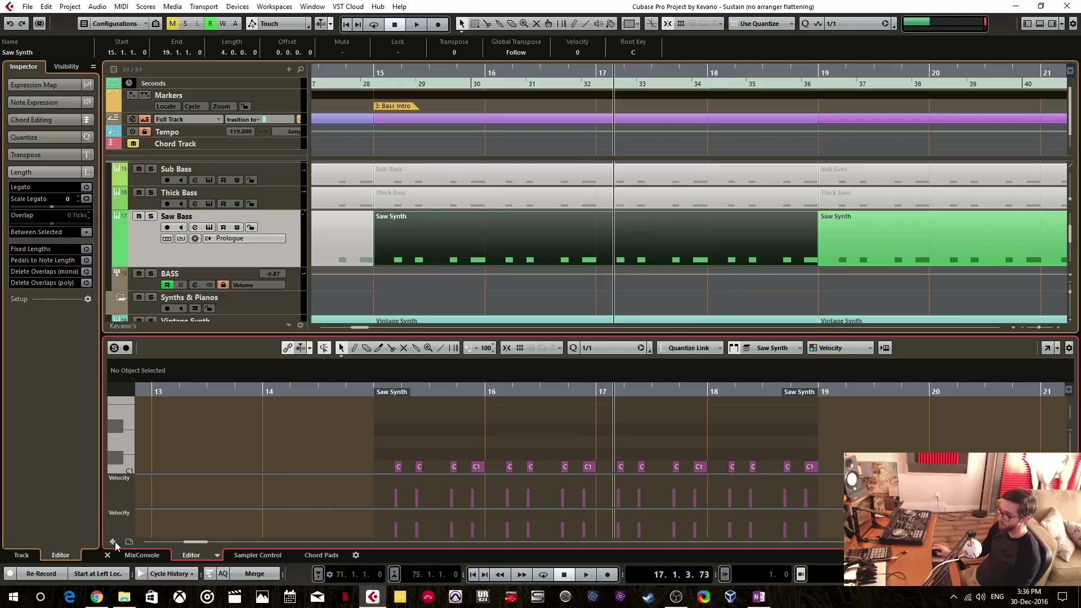
{"action": "left_click", "coordinate": [129, 512]}
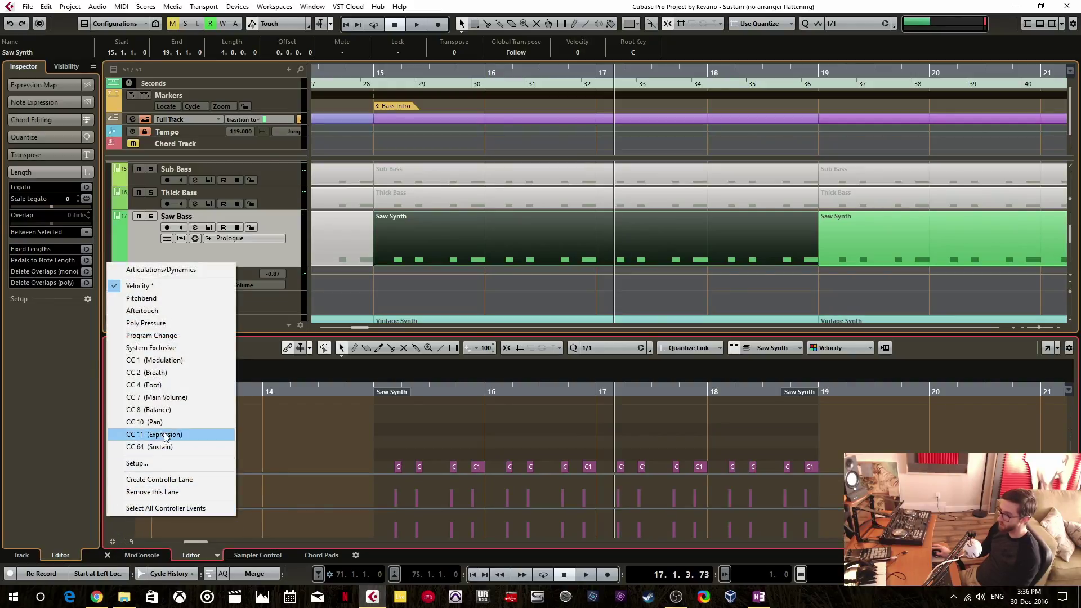
{"action": "left_click", "coordinate": [190, 301]}
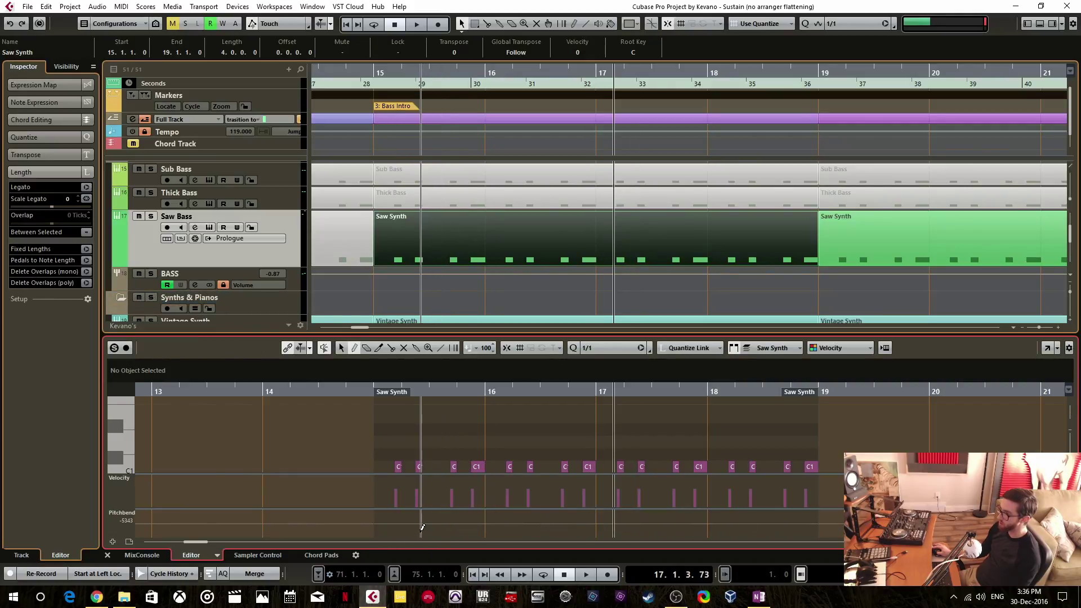
{"action": "left_click_drag", "start_coordinate": [423, 527], "coordinate": [560, 530]}
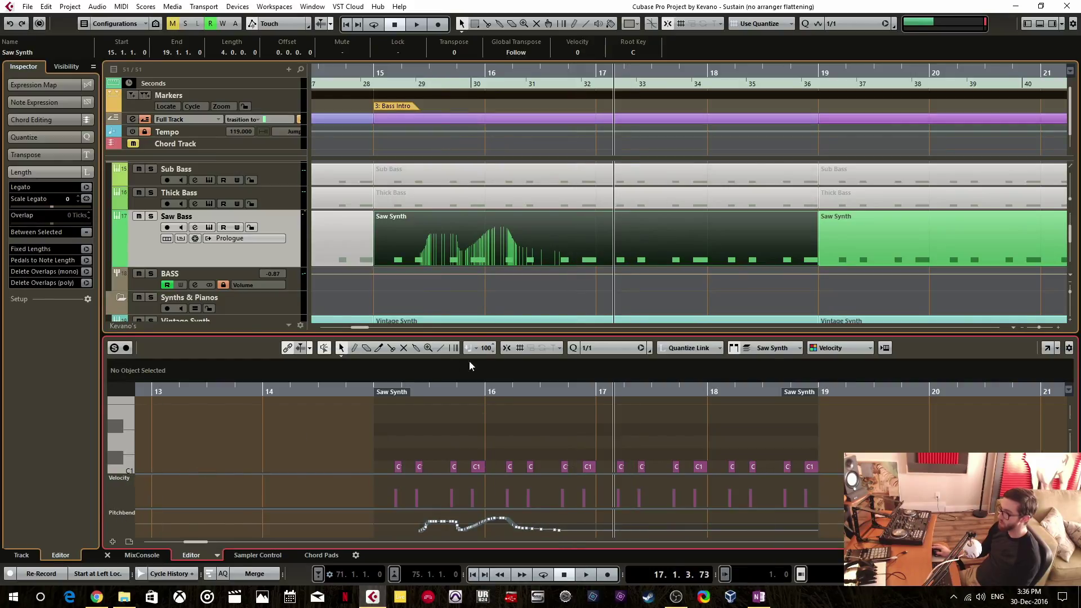
Resize the note editor, Pitchbend and Velocity lanes, then select all the pitchbend events.
{"action": "left_click_drag", "start_coordinate": [590, 338], "coordinate": [609, 309]}
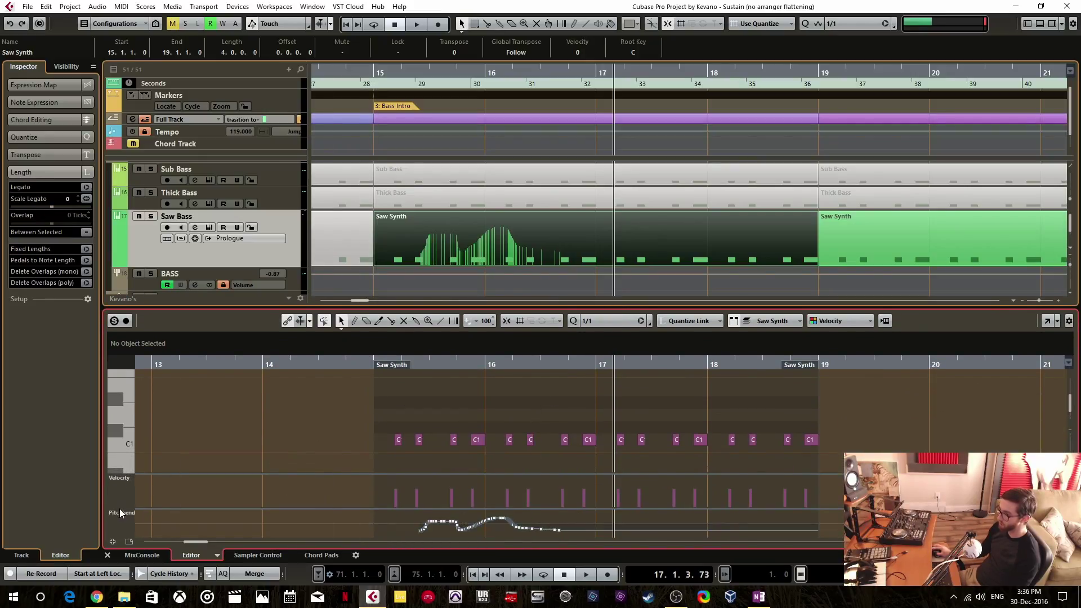
{"action": "left_click_drag", "start_coordinate": [154, 509], "coordinate": [161, 474]}
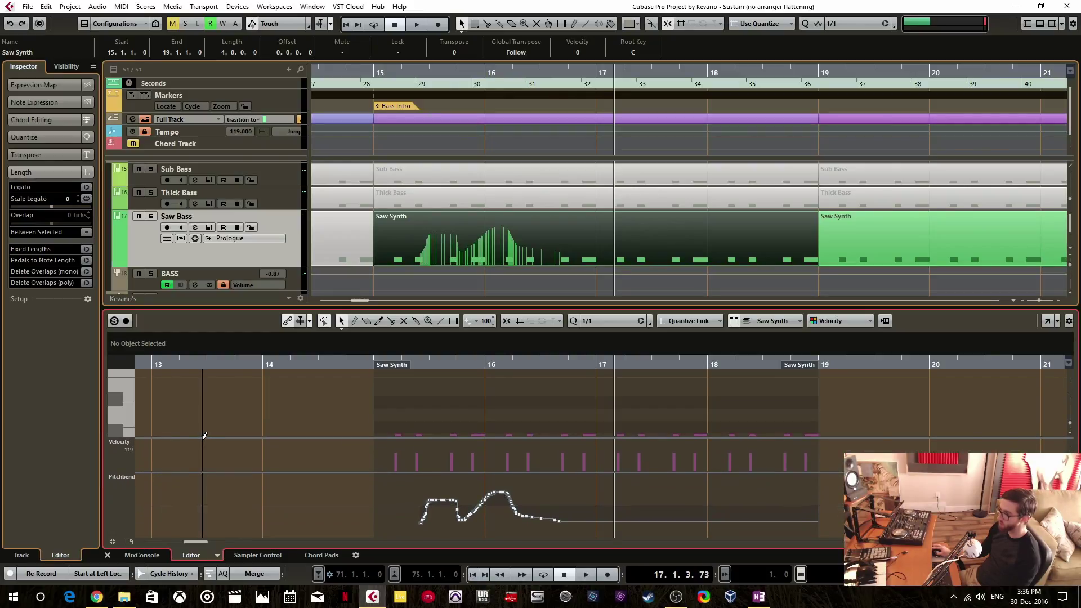
{"action": "left_click_drag", "start_coordinate": [204, 438], "coordinate": [206, 421]}
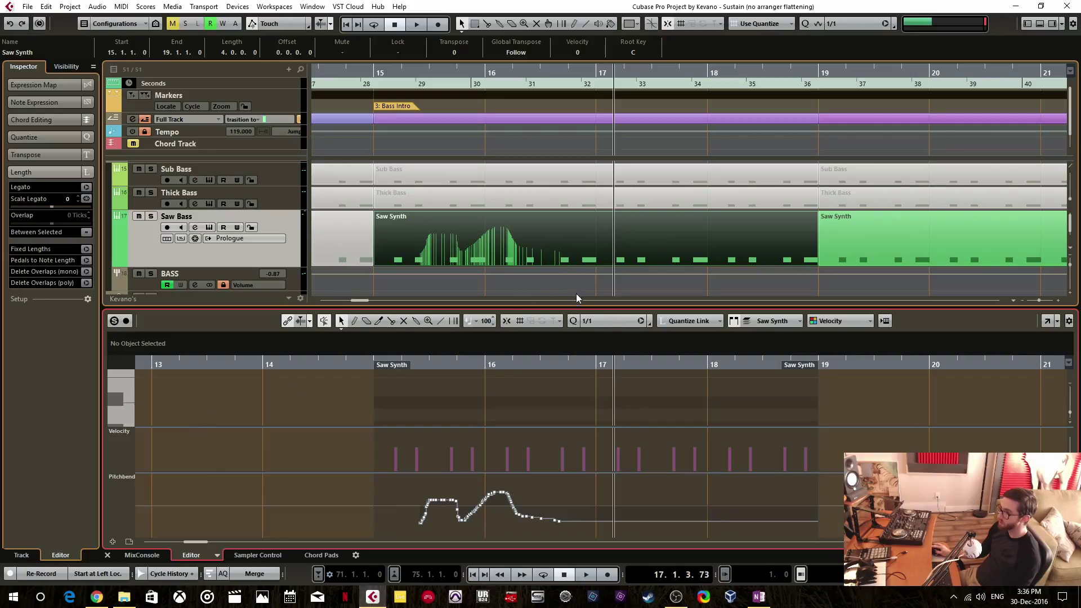
{"action": "left_click_drag", "start_coordinate": [576, 307], "coordinate": [580, 334]}
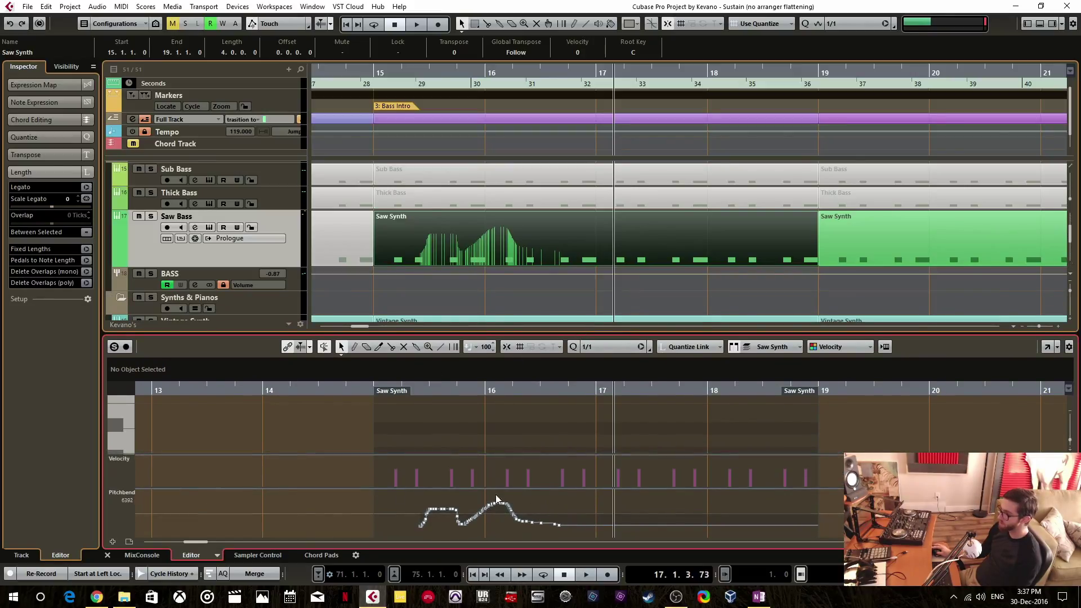
{"action": "left_click_drag", "start_coordinate": [588, 498], "coordinate": [382, 531]}
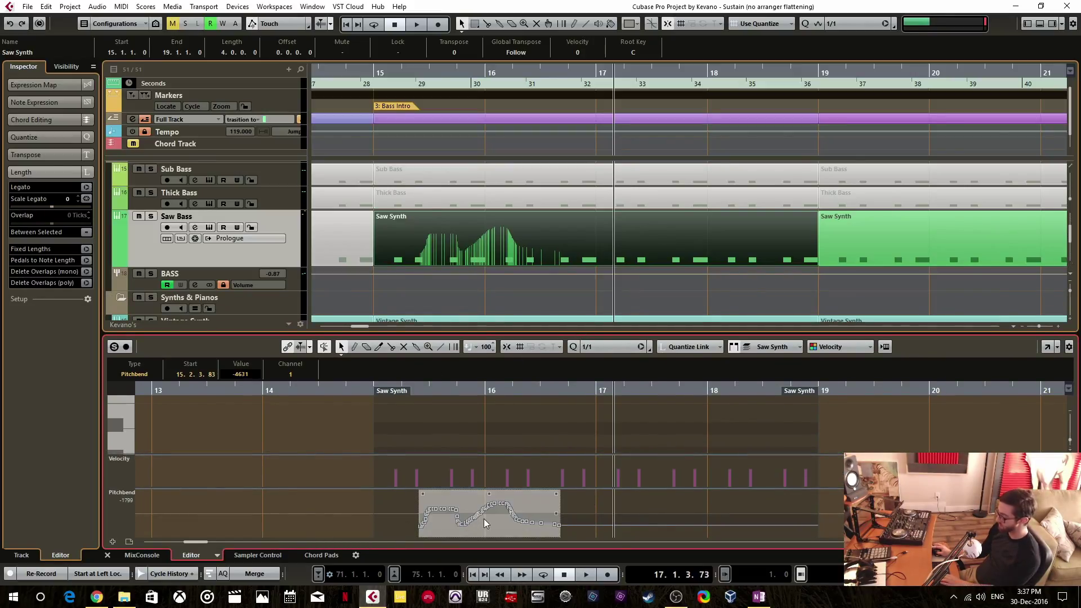
Delete the pitchbend events, choose Remove This Lane, and drag the zone splitter down to show more tracks.
{"action": "key", "text": "Delete"}
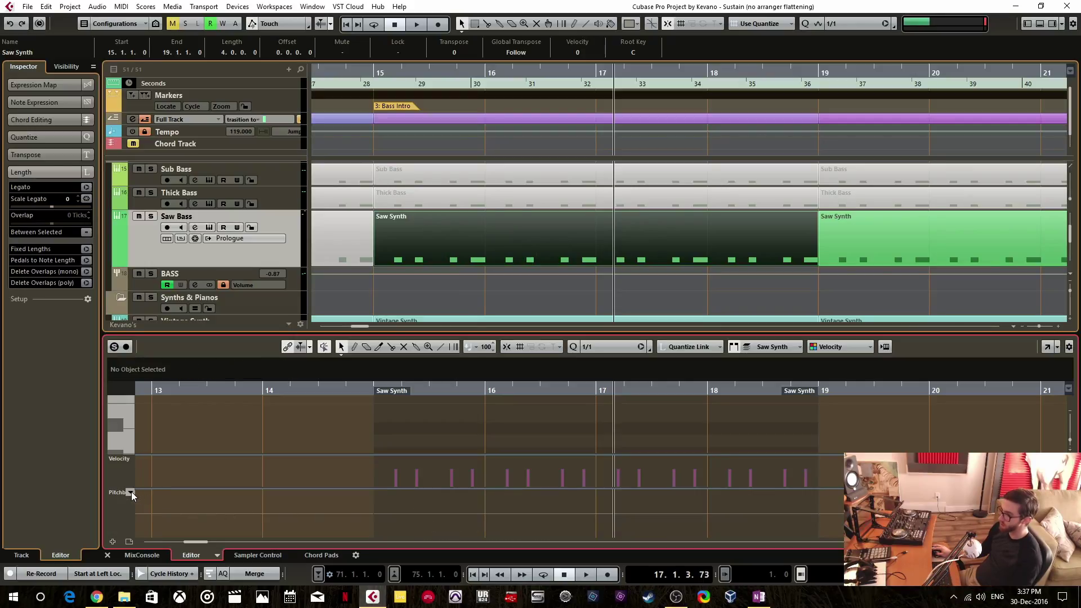
{"action": "left_click", "coordinate": [130, 492]}
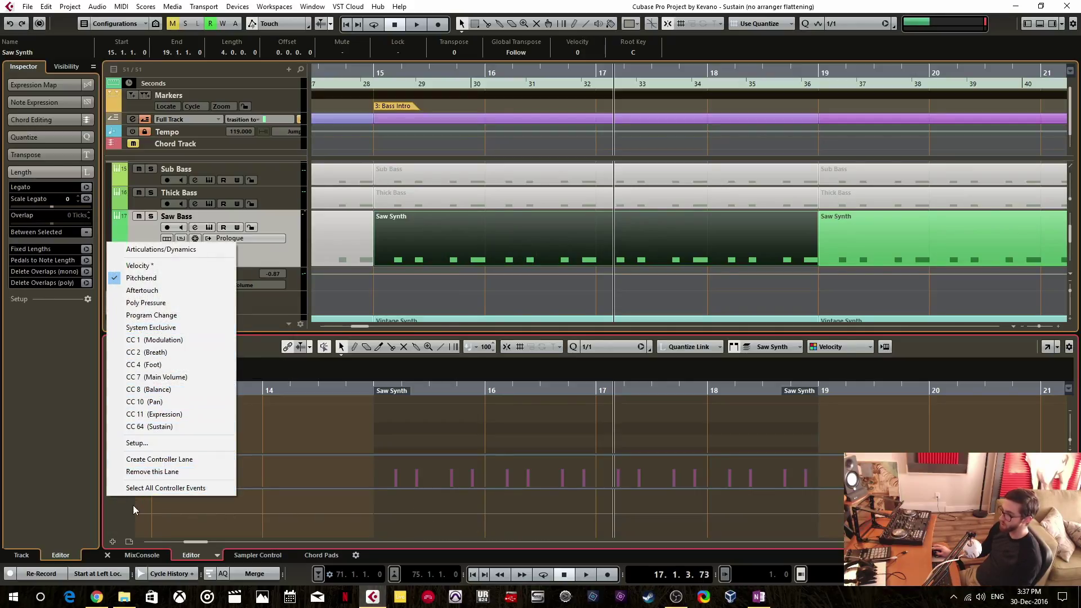
{"action": "left_click", "coordinate": [133, 508]}
{"action": "left_click", "coordinate": [130, 492]}
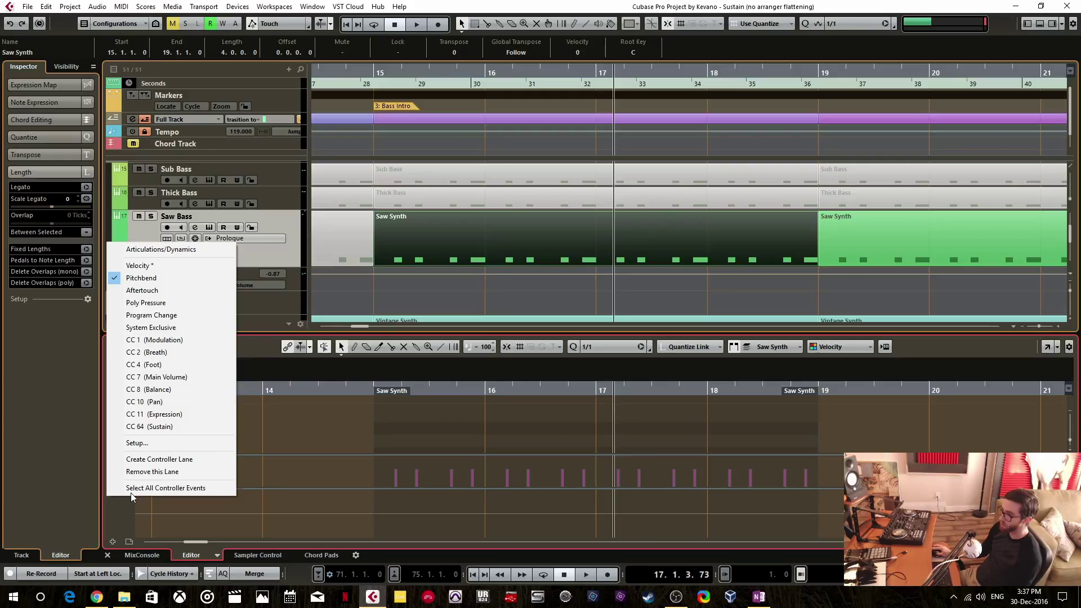
{"action": "left_click", "coordinate": [150, 472]}
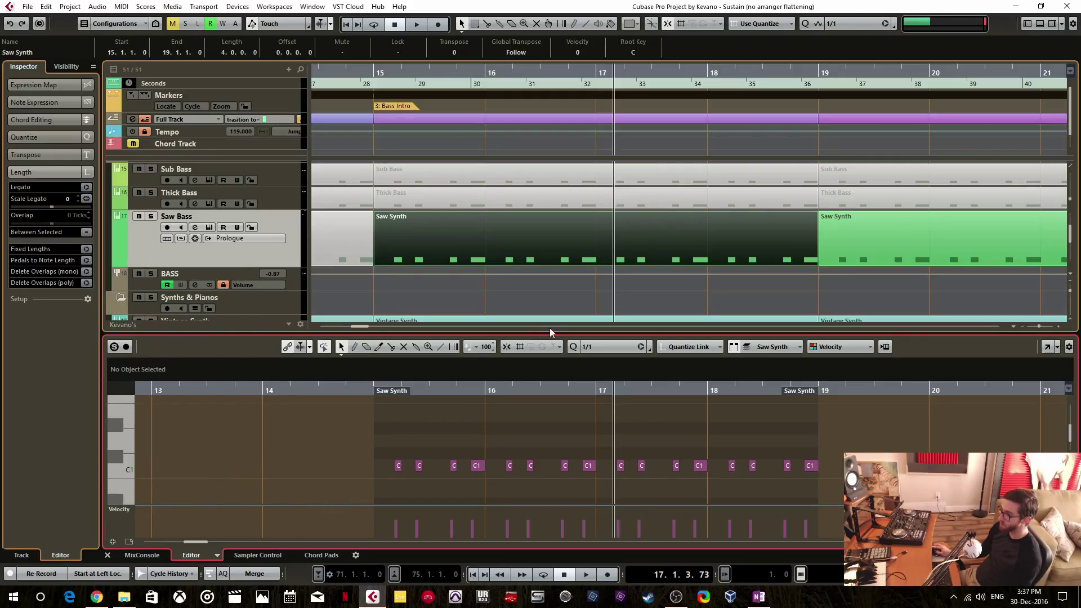
{"action": "left_click_drag", "start_coordinate": [575, 336], "coordinate": [575, 352]}
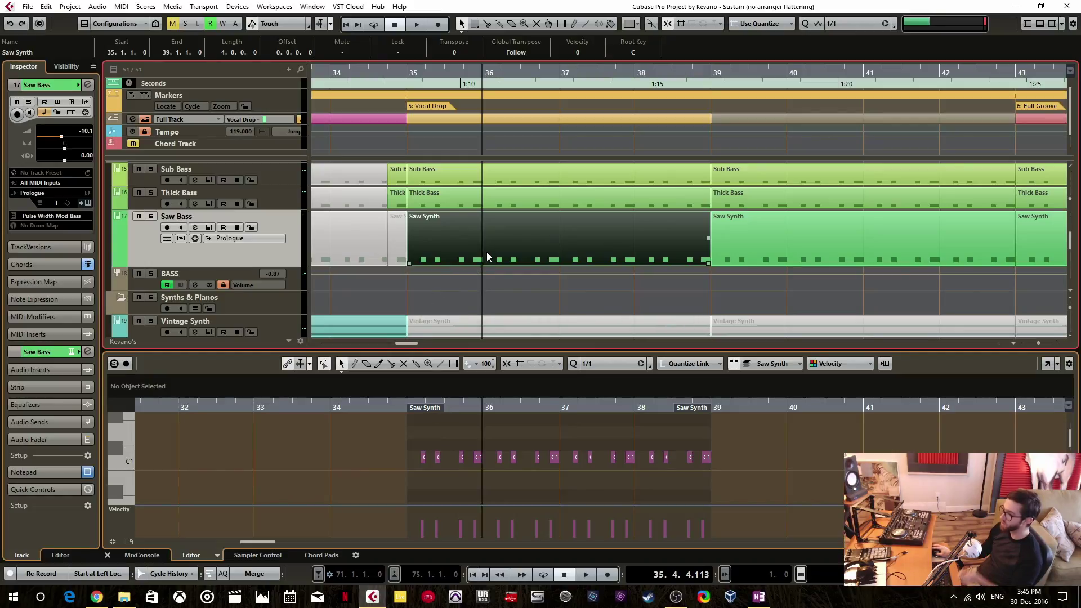
Open the Key Editor in its own window, then close it again.
{"action": "left_click", "coordinate": [1045, 363]}
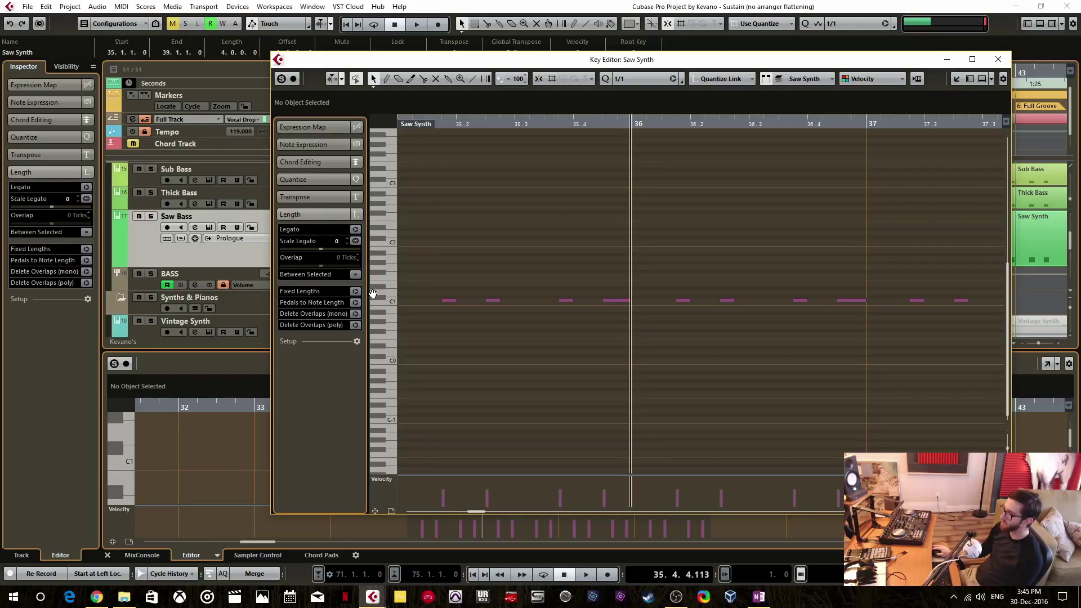
{"action": "scroll", "coordinate": [422, 293], "scroll_direction": "up", "scroll_amount": 3}
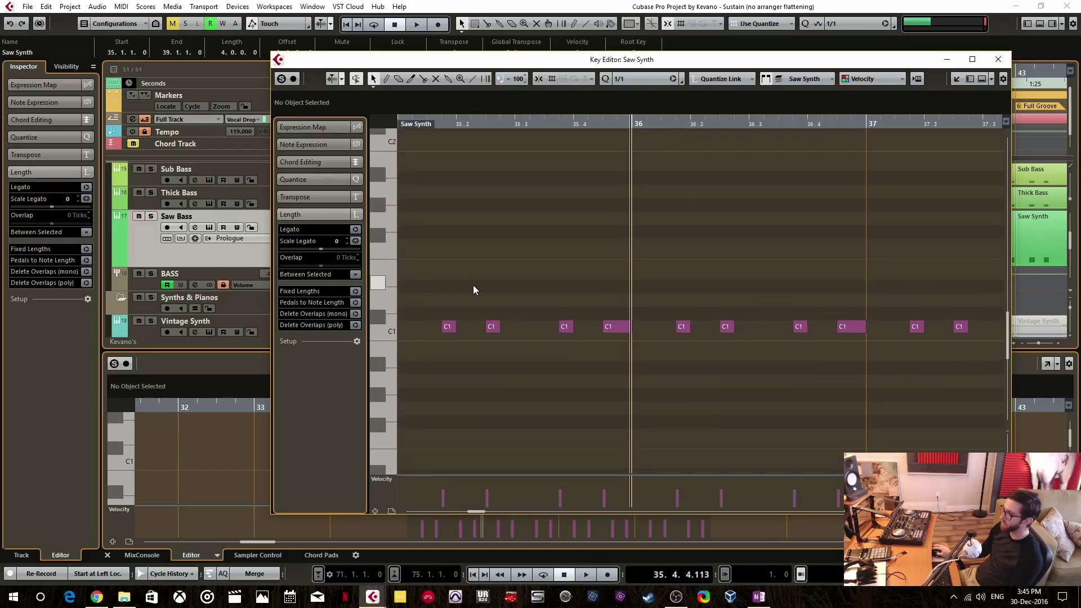
{"action": "left_click", "coordinate": [998, 59]}
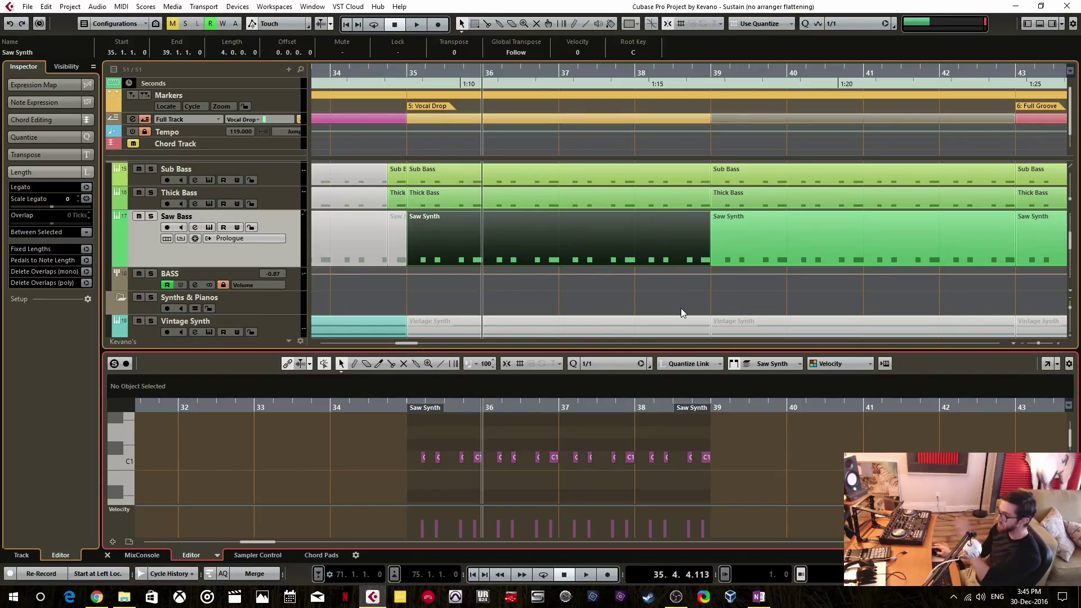
{"action": "scroll", "coordinate": [660, 282], "scroll_direction": "down", "scroll_amount": 5}
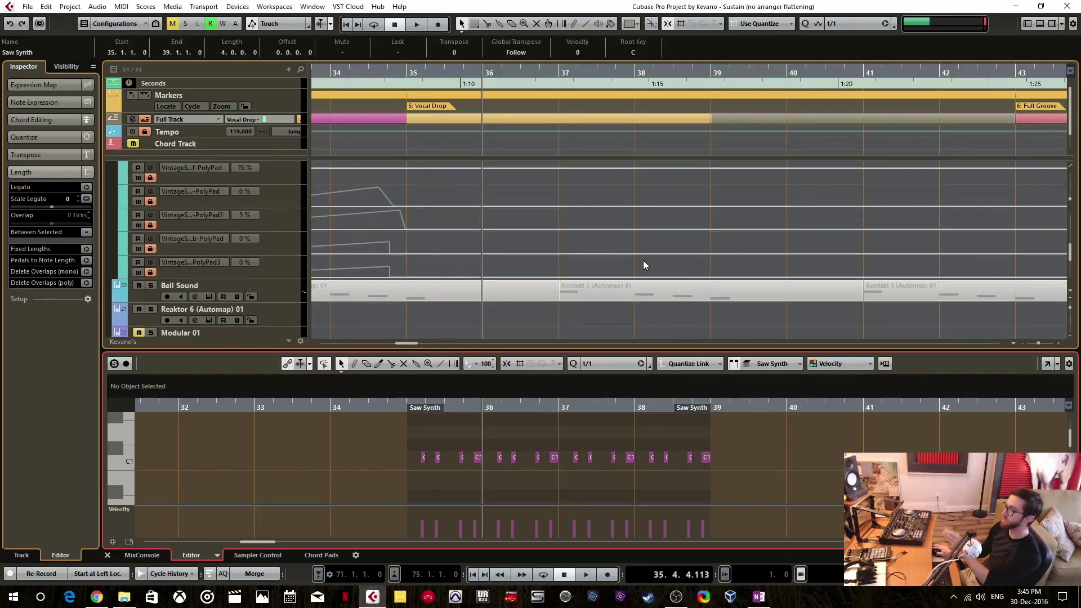
{"action": "scroll", "coordinate": [644, 261], "scroll_direction": "down", "scroll_amount": 5}
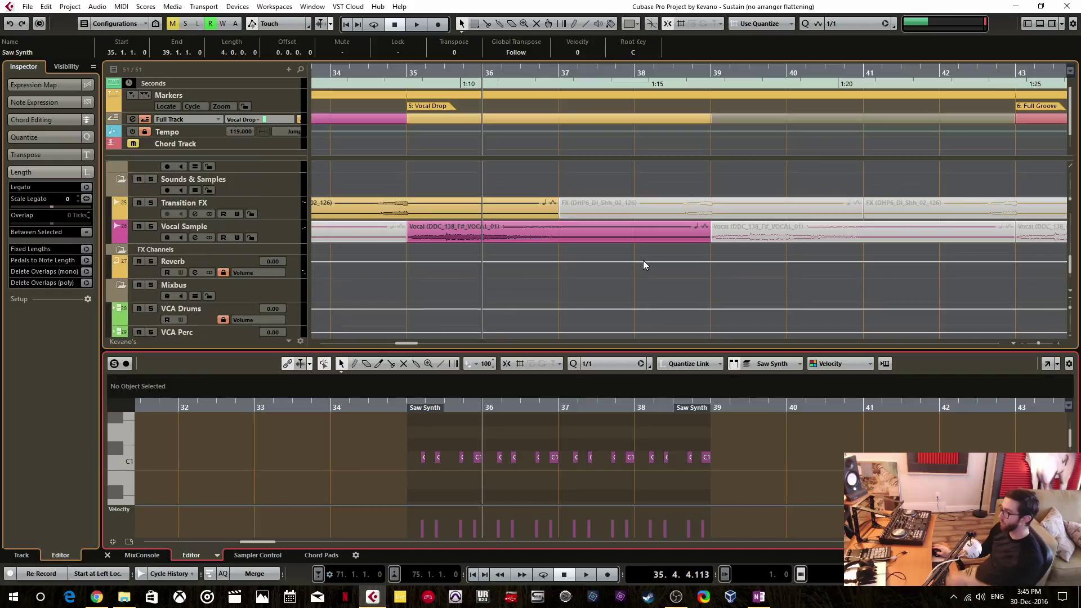
Give the Vocal event a long fade-out and show it in the Sample Editor with the cursor at the event start.
{"action": "left_click_drag", "start_coordinate": [708, 186], "coordinate": [492, 197]}
{"action": "left_click", "coordinate": [492, 197]}
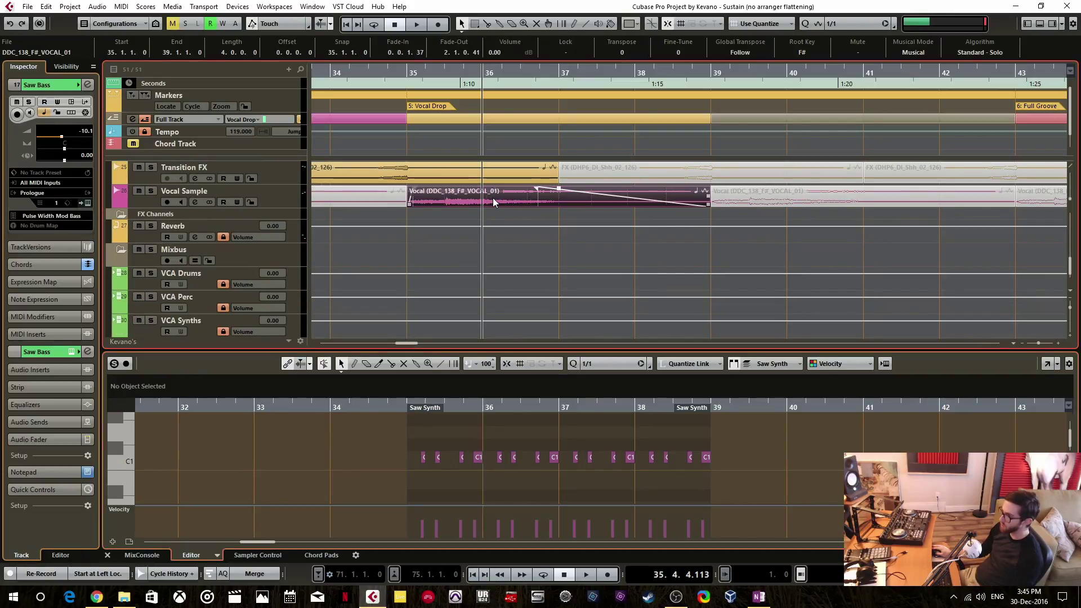
{"action": "left_click_drag", "start_coordinate": [213, 406], "coordinate": [114, 405]}
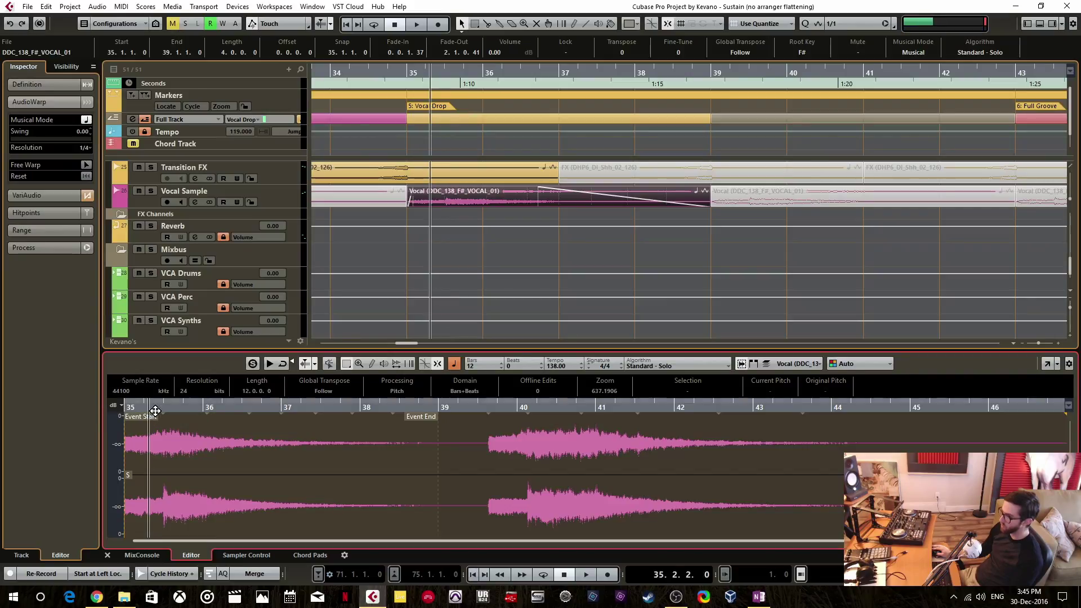
{"action": "left_click", "coordinate": [120, 408]}
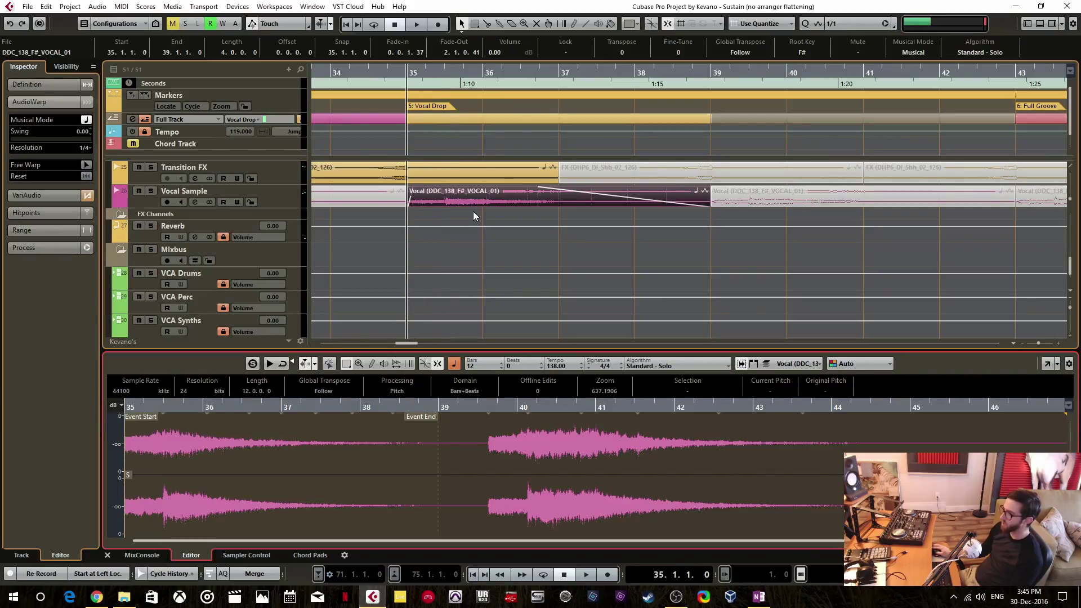
{"action": "scroll", "coordinate": [459, 226], "scroll_direction": "up", "scroll_amount": 5}
{"action": "scroll", "coordinate": [524, 228], "scroll_direction": "down", "scroll_amount": 3}
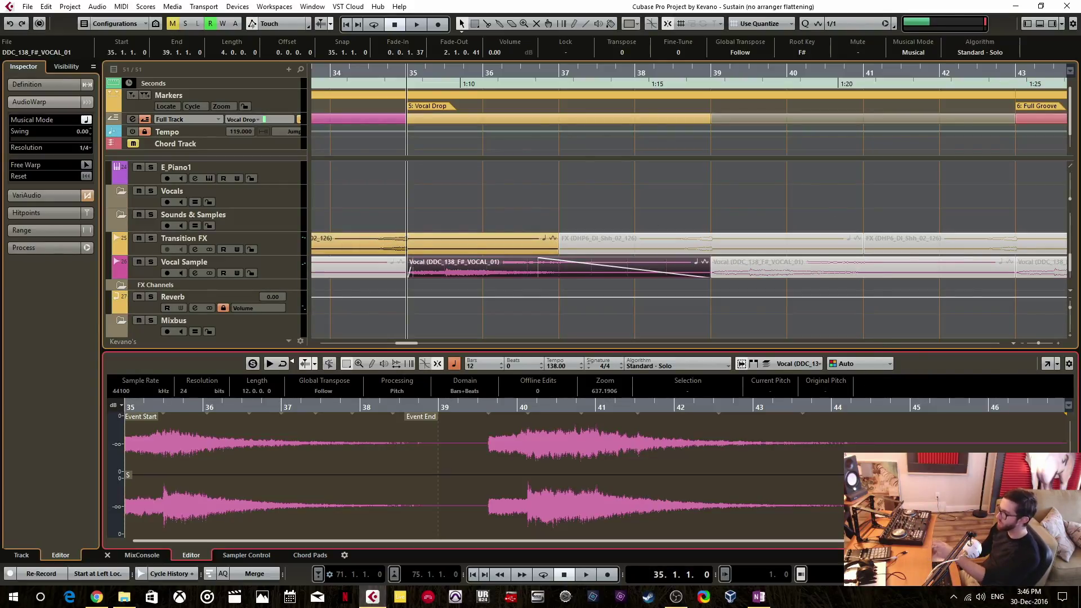
{"action": "left_click", "coordinate": [1041, 25]}
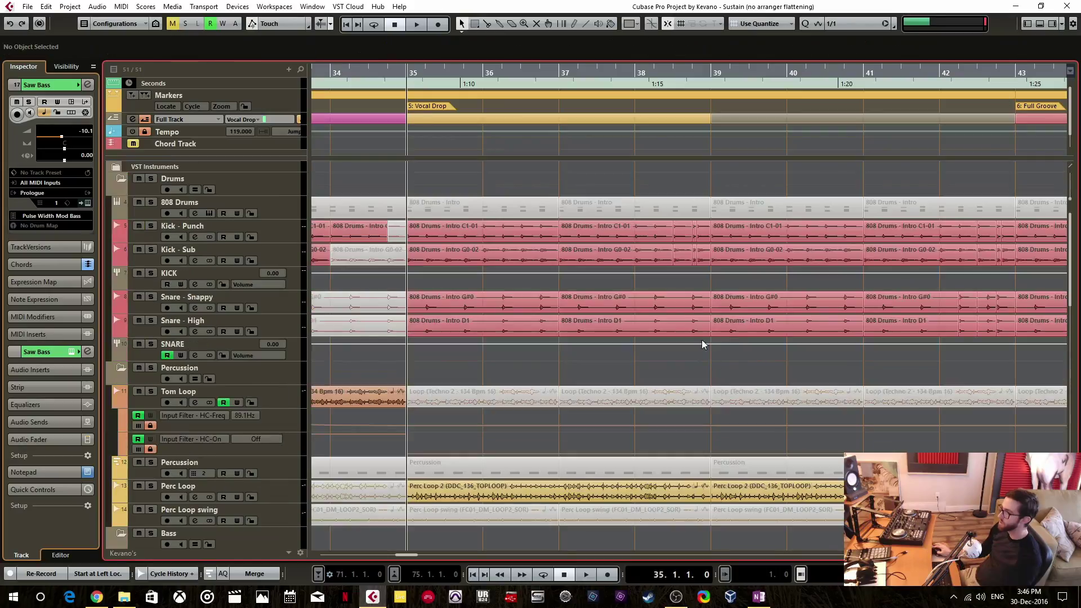
{"action": "left_click", "coordinate": [546, 228]}
{"action": "left_click", "coordinate": [507, 323], "text": "shift"}
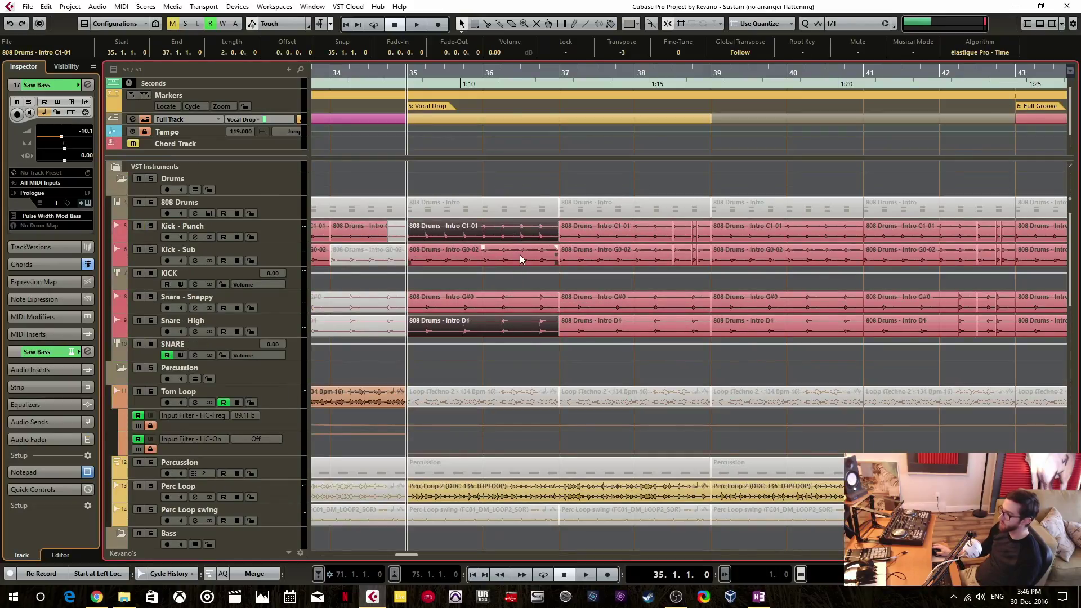
{"action": "left_click", "coordinate": [519, 255]}
{"action": "left_click", "coordinate": [515, 326], "text": "shift"}
{"action": "left_click", "coordinate": [517, 304], "text": "shift"}
{"action": "left_click", "coordinate": [524, 234], "text": "shift"}
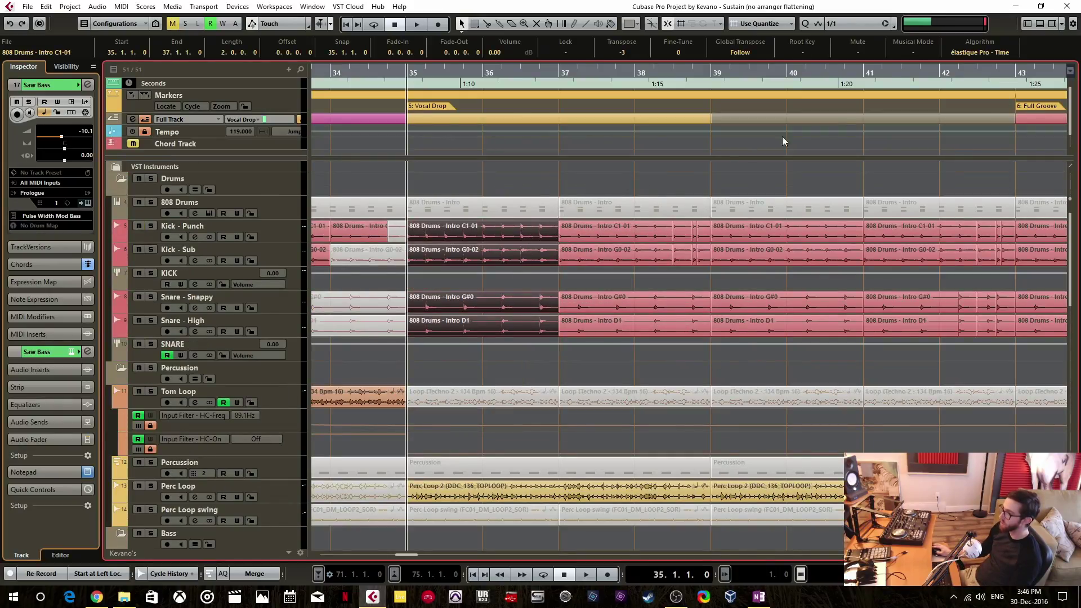
{"action": "left_click", "coordinate": [894, 25]}
{"action": "left_click_drag", "start_coordinate": [722, 184], "coordinate": [848, 182]}
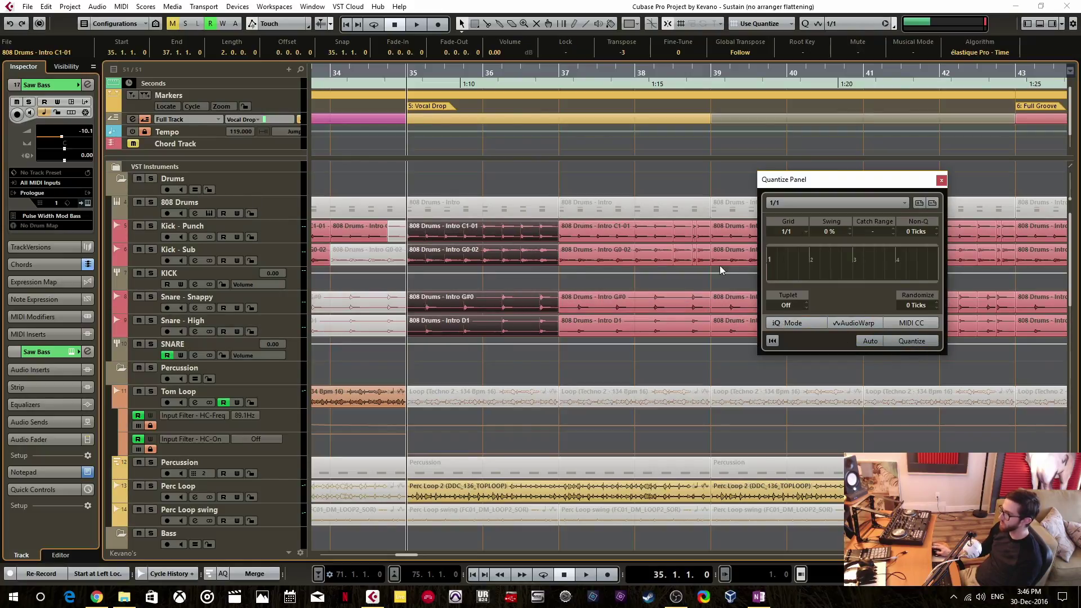
{"action": "left_click", "coordinate": [944, 181]}
{"action": "scroll", "coordinate": [803, 201], "scroll_direction": "down", "scroll_amount": 5}
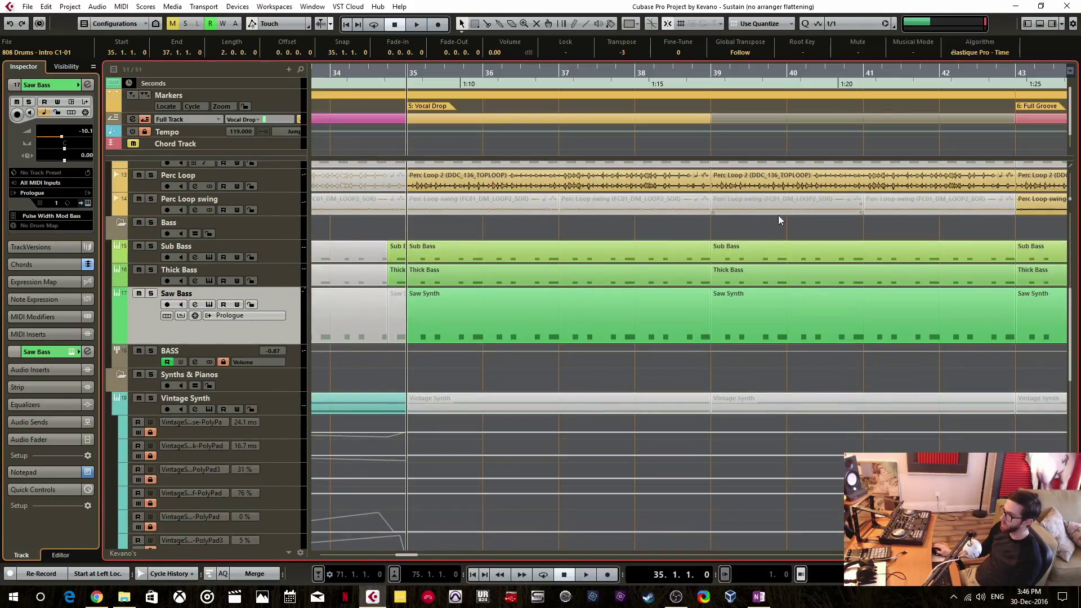
{"action": "scroll", "coordinate": [424, 237], "scroll_direction": "up", "scroll_amount": 4}
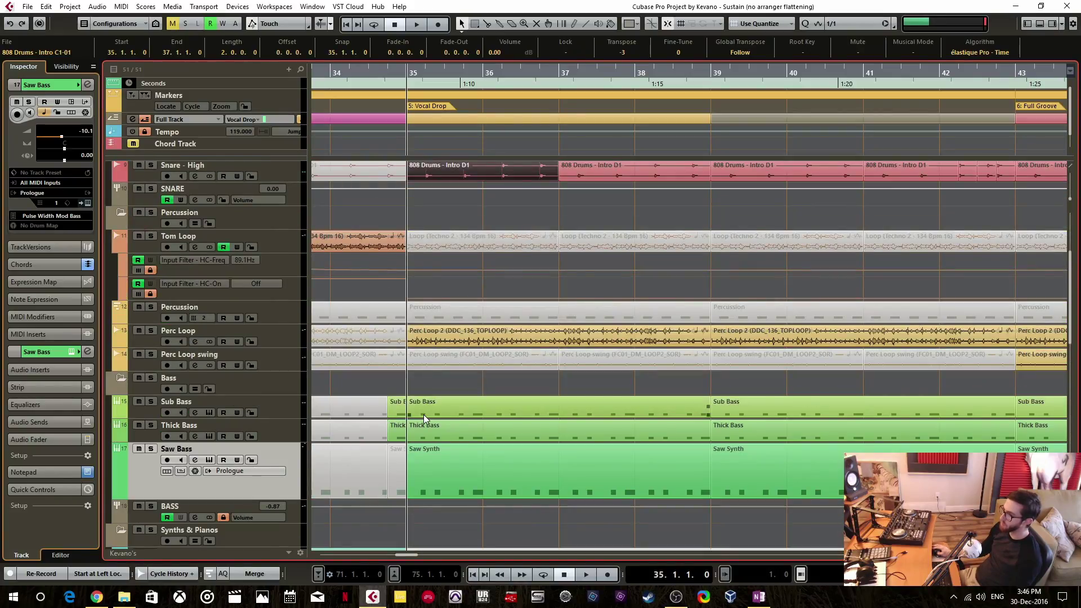
{"action": "scroll", "coordinate": [423, 406], "scroll_direction": "down", "scroll_amount": 2}
{"action": "scroll", "coordinate": [424, 392], "scroll_direction": "down", "scroll_amount": 6}
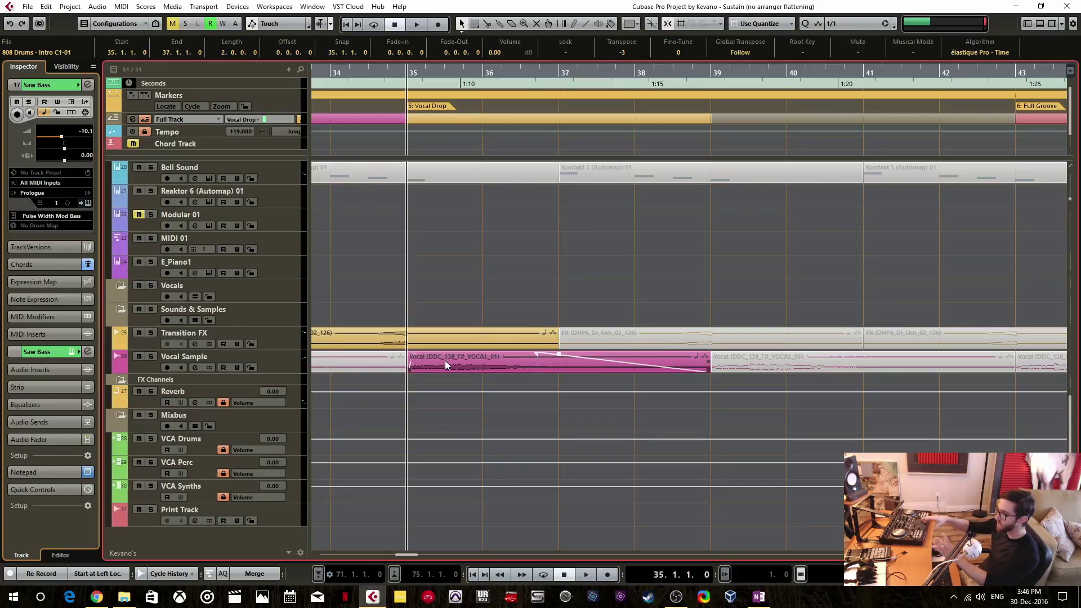
Open the Vocal event in the Sample Editor, enable Free Warp, and cancel a trial warp marker.
{"action": "double_click", "coordinate": [468, 366]}
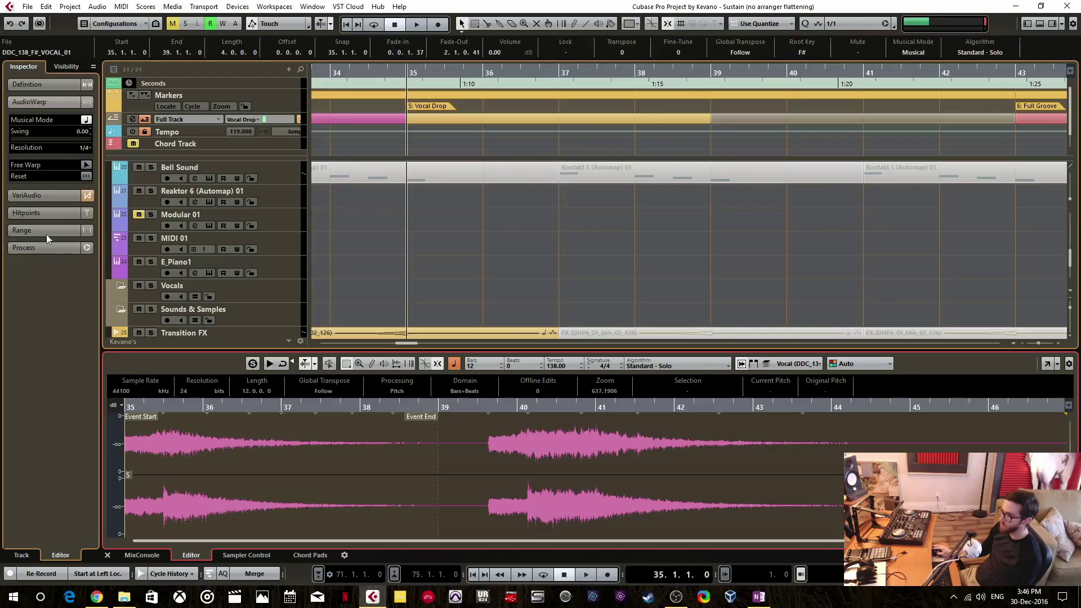
{"action": "left_click", "coordinate": [85, 165]}
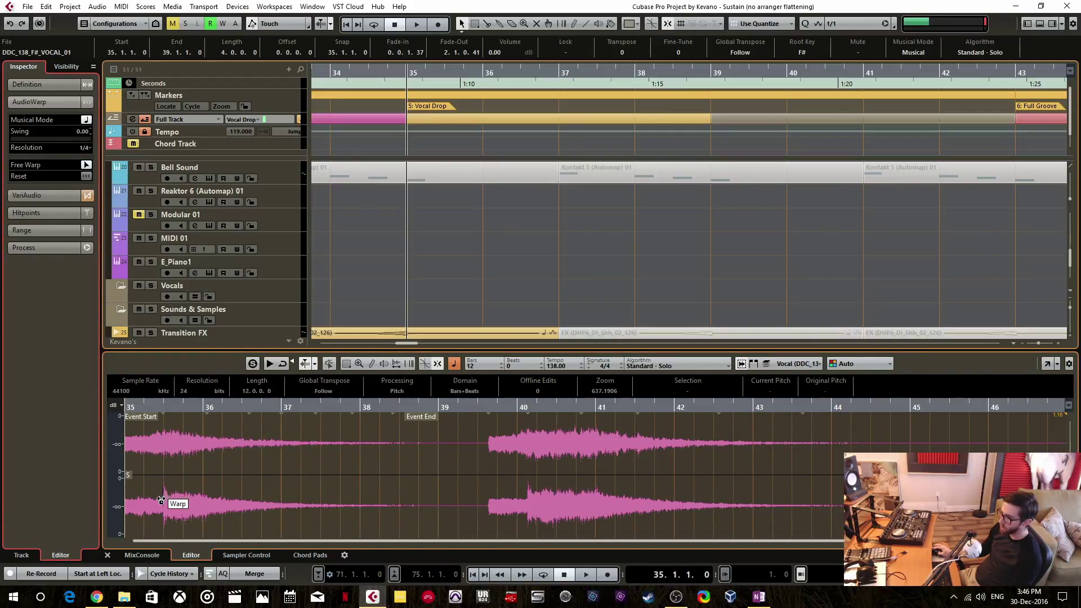
{"action": "left_click", "coordinate": [488, 514]}
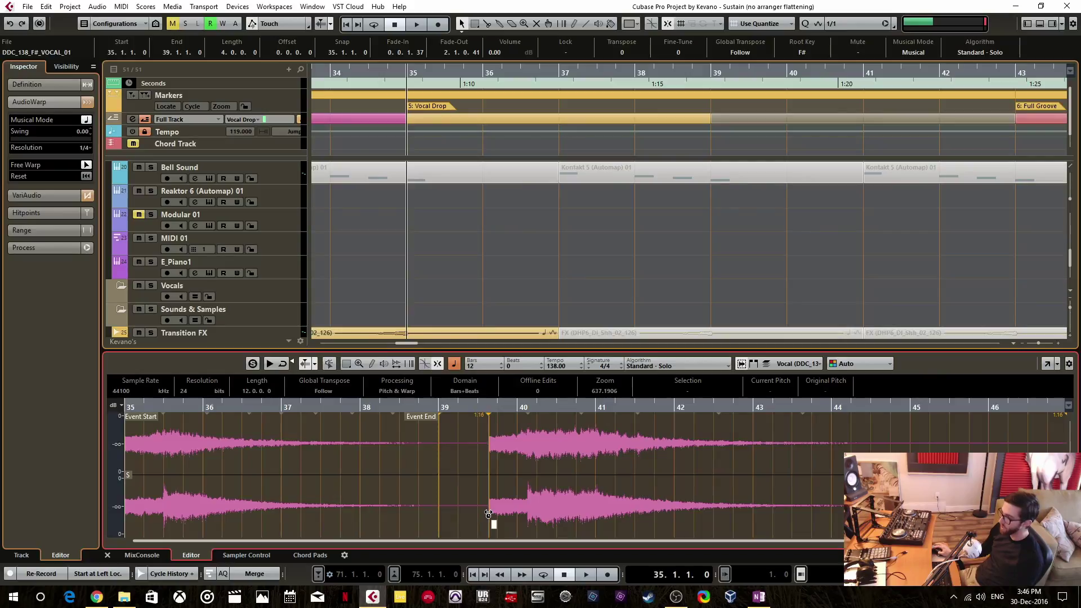
{"action": "left_click", "coordinate": [580, 345]}
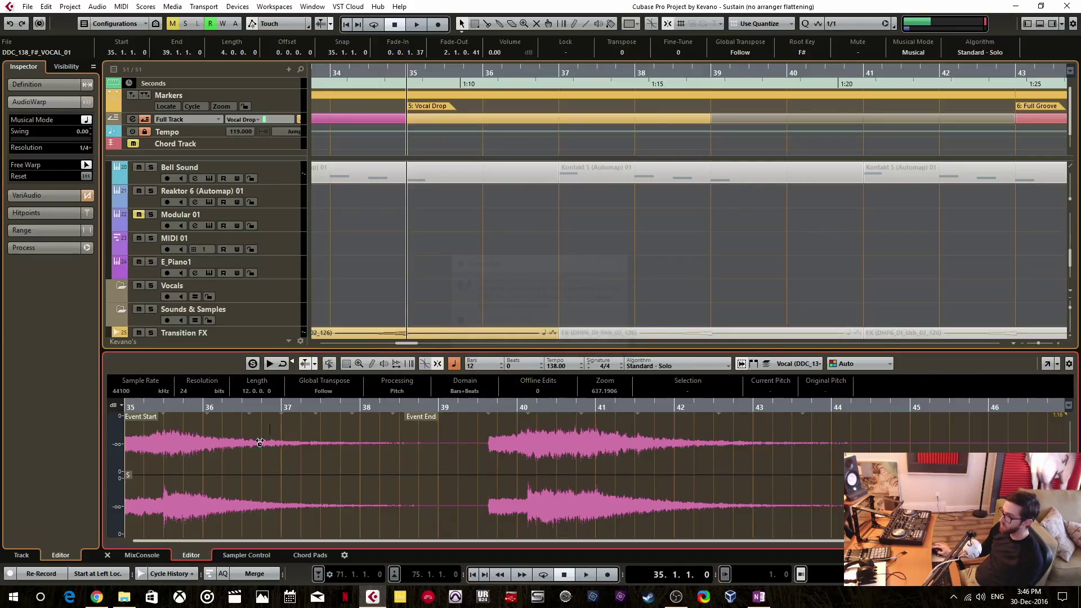
Add a warp marker at the vocal's first transient near 35.3 and drag it later.
{"action": "scroll", "coordinate": [223, 482], "scroll_direction": "up", "scroll_amount": 2}
{"action": "scroll", "coordinate": [292, 480], "scroll_direction": "left", "scroll_amount": 3}
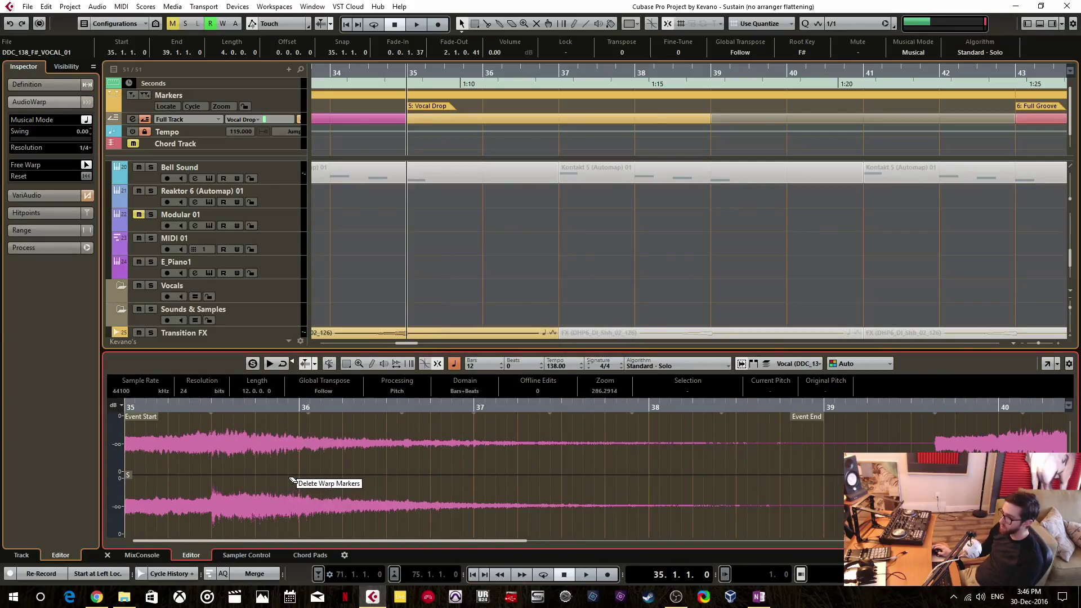
{"action": "scroll", "coordinate": [292, 479], "scroll_direction": "up", "scroll_amount": 1}
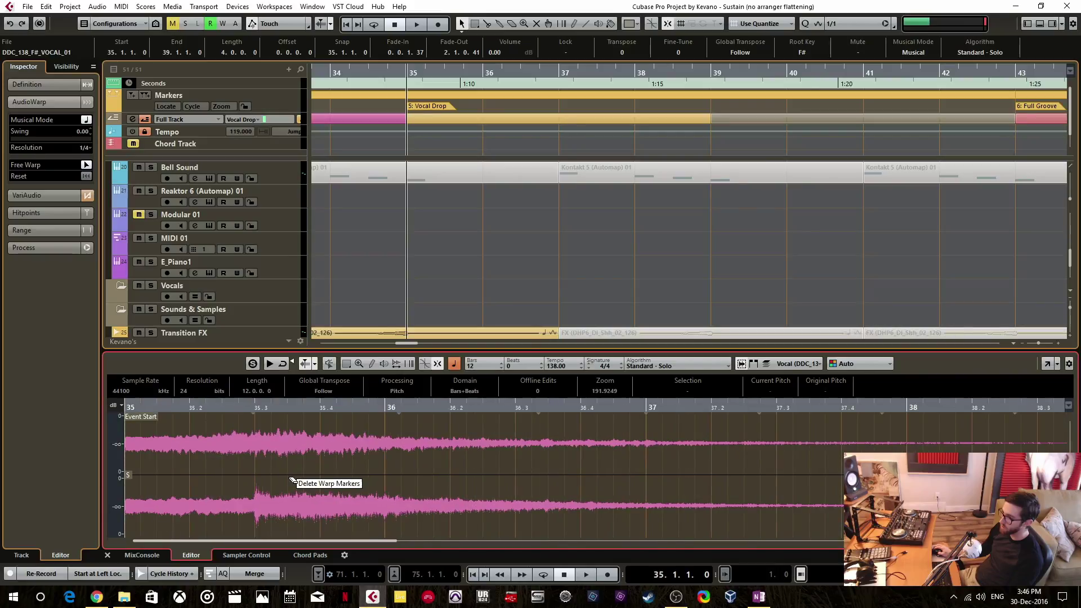
{"action": "left_click", "coordinate": [252, 511]}
{"action": "mouse_move", "coordinate": [252, 511]}
{"action": "left_mouse_down"}
{"action": "mouse_move", "coordinate": [313, 512]}
{"action": "mouse_move", "coordinate": [256, 511]}
{"action": "left_mouse_up"}
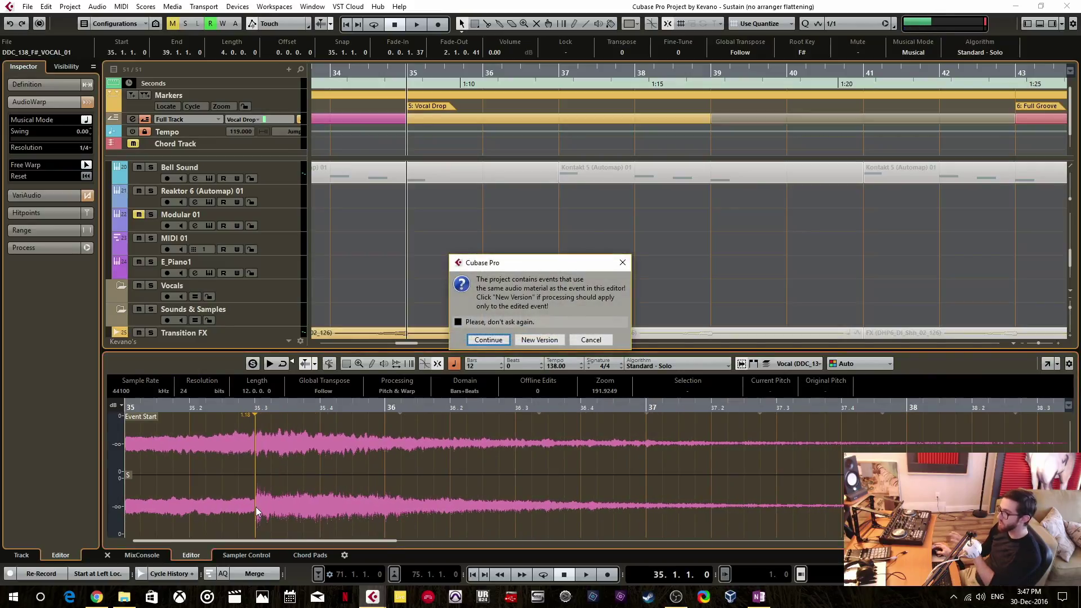
Try several warp-marker moves at 35.3 on the vocal, cancelling each one.
{"action": "left_click", "coordinate": [591, 339]}
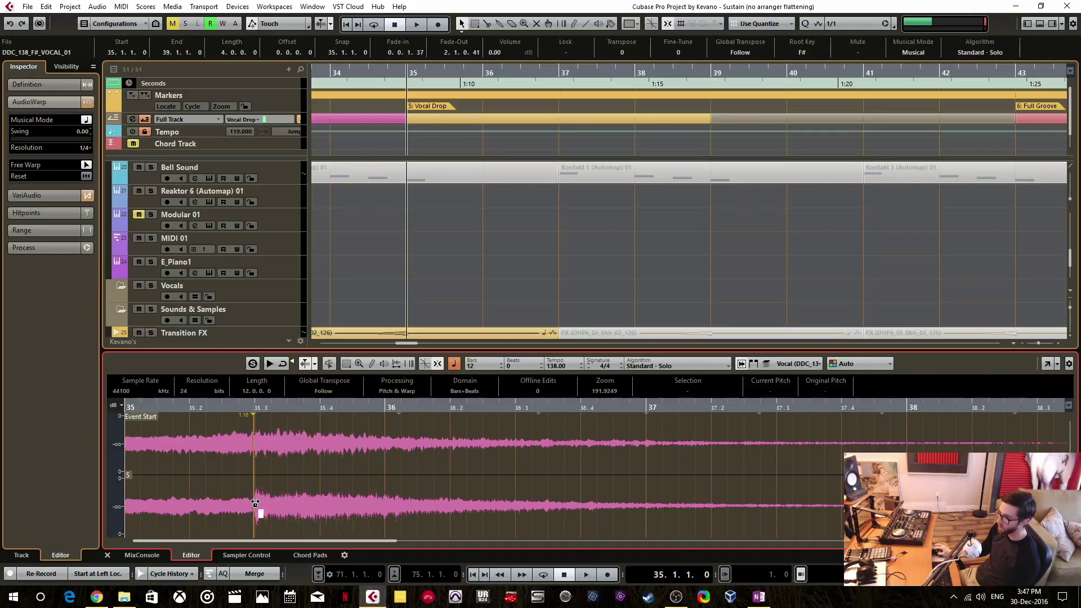
{"action": "left_click_drag", "start_coordinate": [258, 508], "coordinate": [377, 505]}
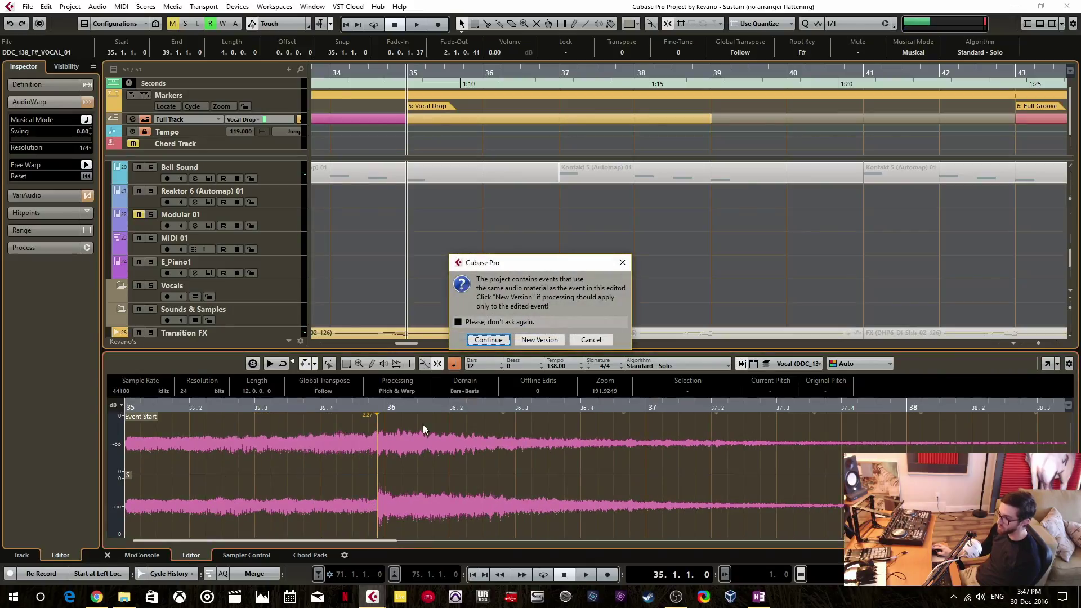
{"action": "left_click", "coordinate": [599, 340]}
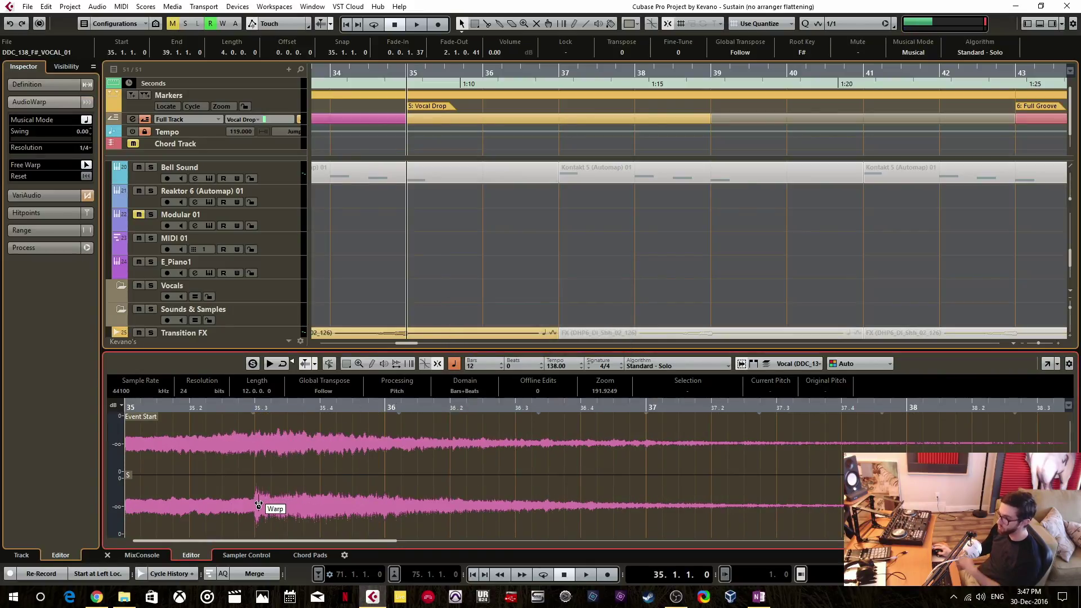
{"action": "left_click_drag", "start_coordinate": [252, 502], "coordinate": [250, 505]}
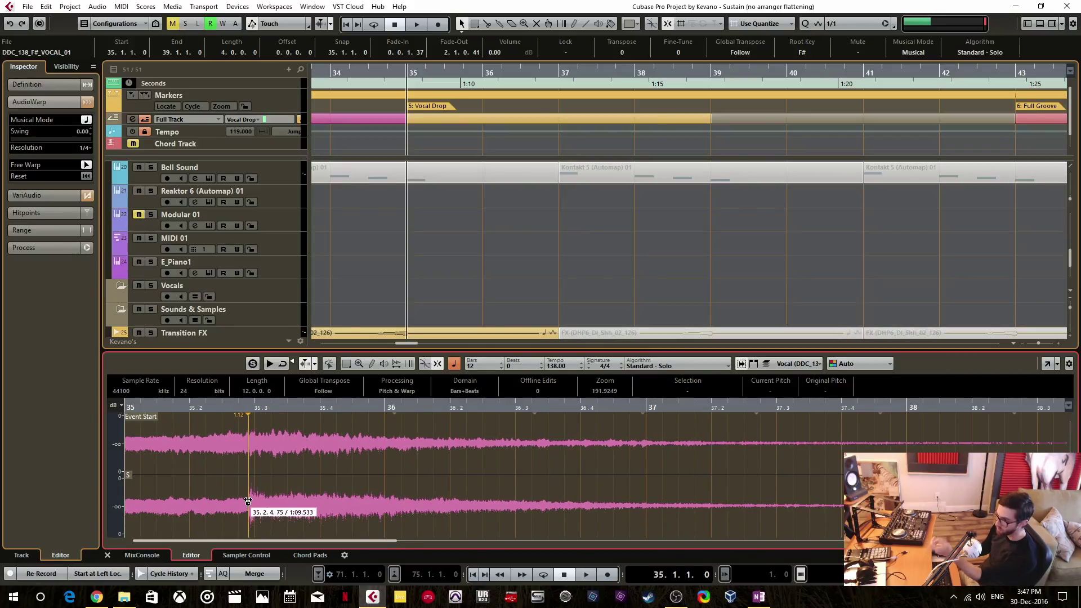
{"action": "left_click_drag", "start_coordinate": [248, 501], "coordinate": [253, 499]}
{"action": "left_click", "coordinate": [588, 340]}
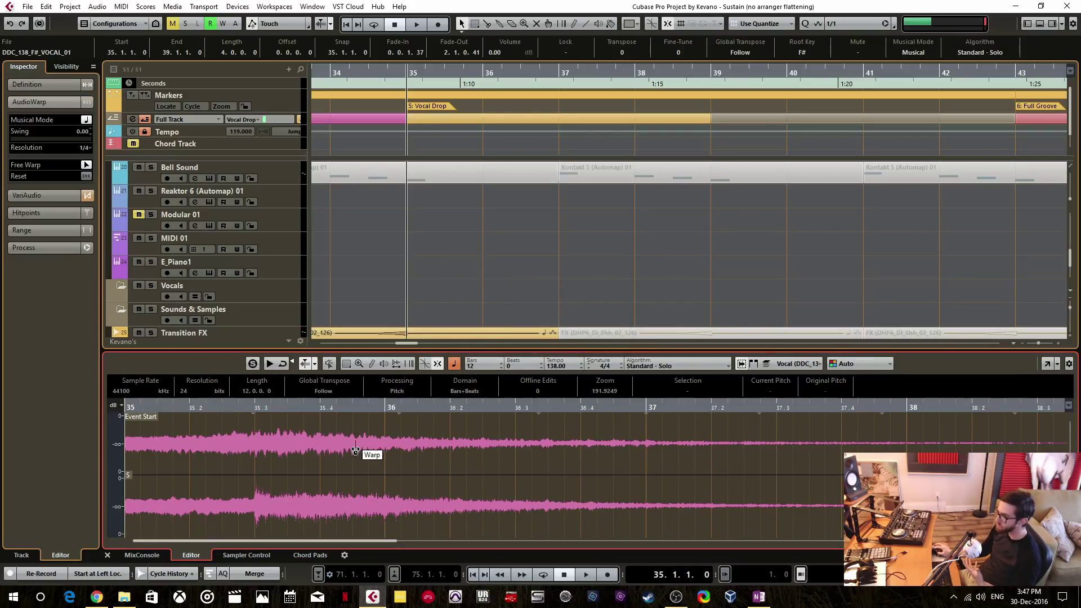
{"action": "left_click_drag", "start_coordinate": [255, 501], "coordinate": [258, 504]}
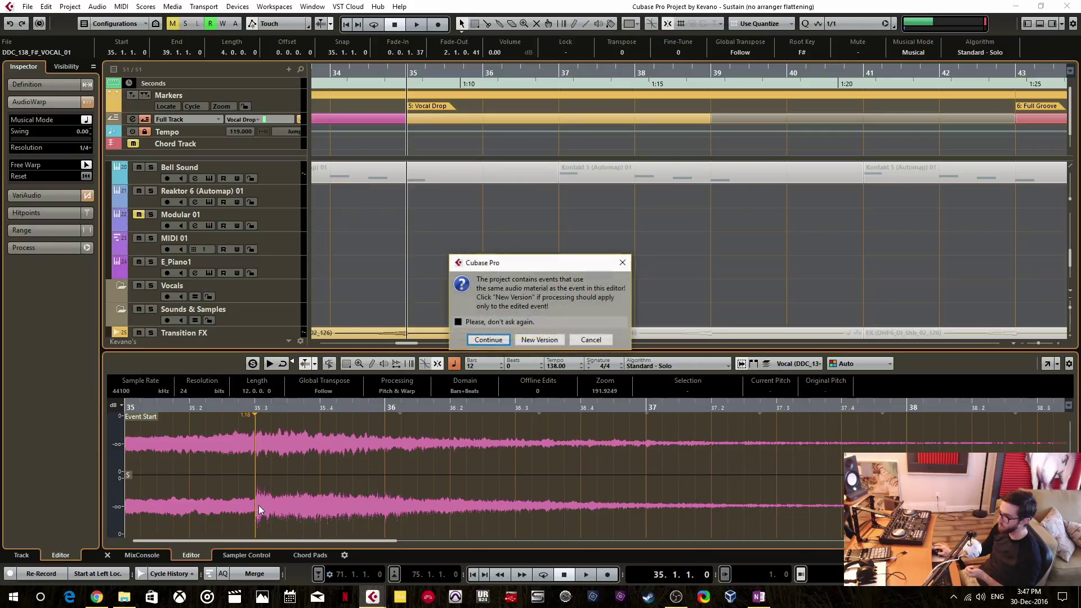
{"action": "left_click", "coordinate": [589, 340]}
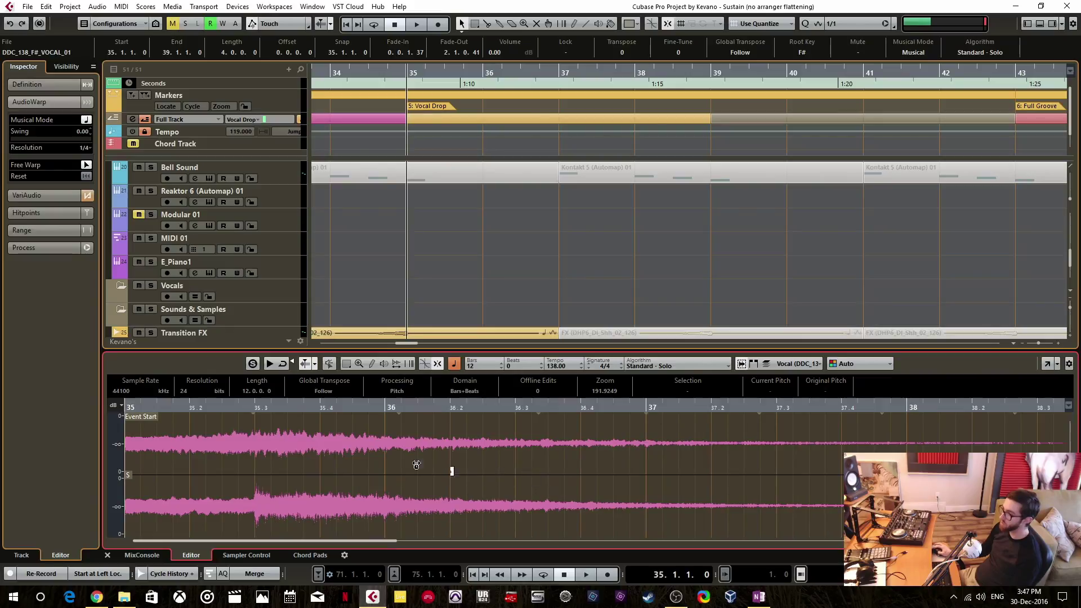
Trial-warp the Transition FX swell earlier, discard it, and scroll up to the bass tracks.
{"action": "scroll", "coordinate": [493, 290], "scroll_direction": "up", "scroll_amount": 3}
{"action": "scroll", "coordinate": [494, 279], "scroll_direction": "down", "scroll_amount": 6}
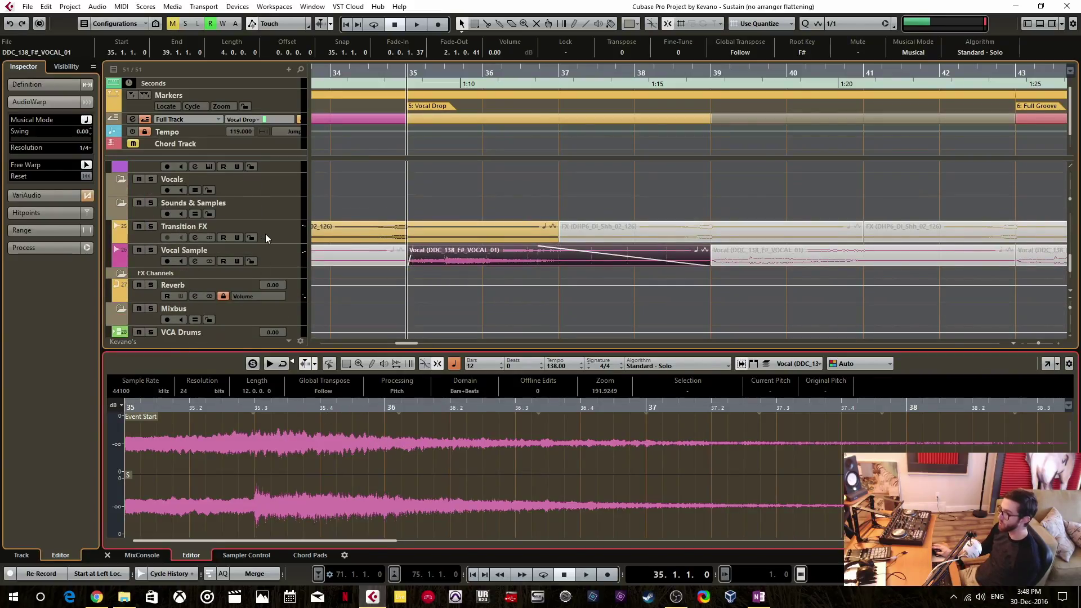
{"action": "scroll", "coordinate": [556, 243], "scroll_direction": "down", "scroll_amount": 5}
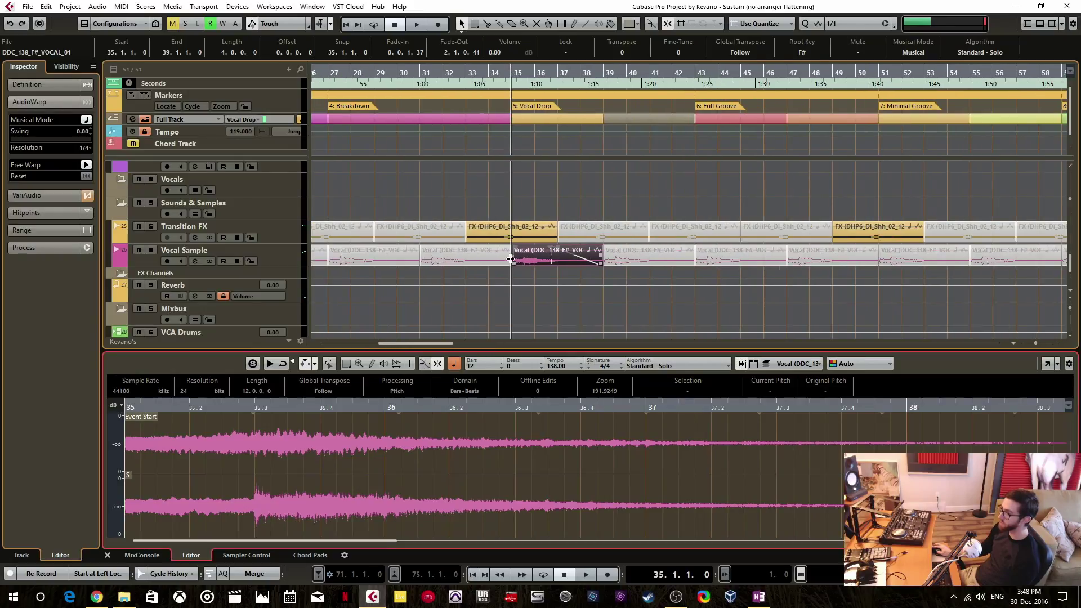
{"action": "left_click", "coordinate": [516, 227]}
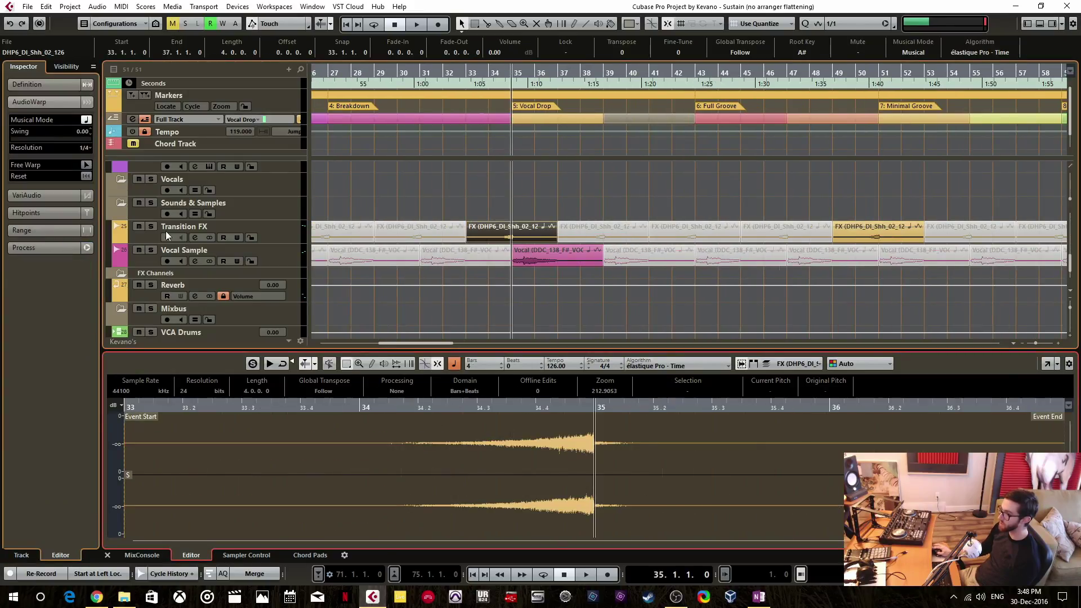
{"action": "left_click", "coordinate": [85, 164]}
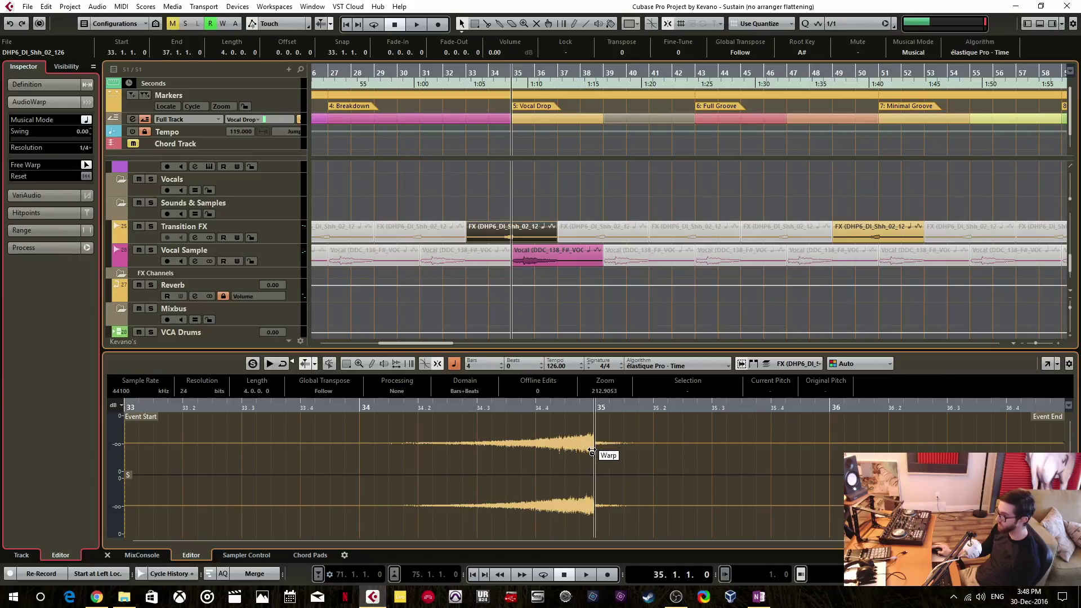
{"action": "left_click_drag", "start_coordinate": [594, 449], "coordinate": [535, 450]}
{"action": "left_click", "coordinate": [590, 339]}
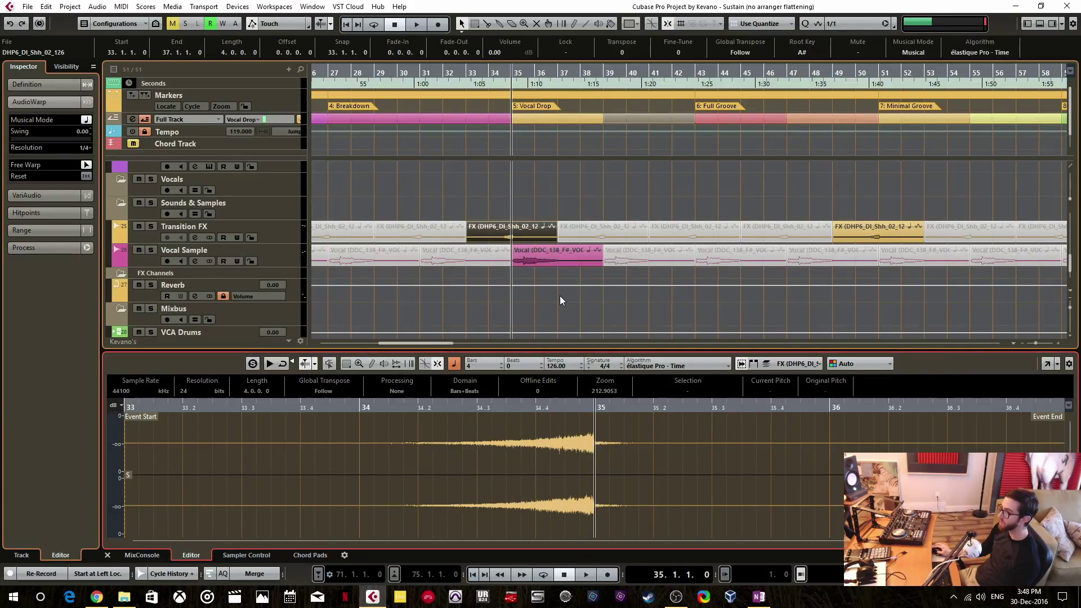
{"action": "scroll", "coordinate": [560, 296], "scroll_direction": "up", "scroll_amount": 3}
{"action": "scroll", "coordinate": [559, 296], "scroll_direction": "up", "scroll_amount": 5}
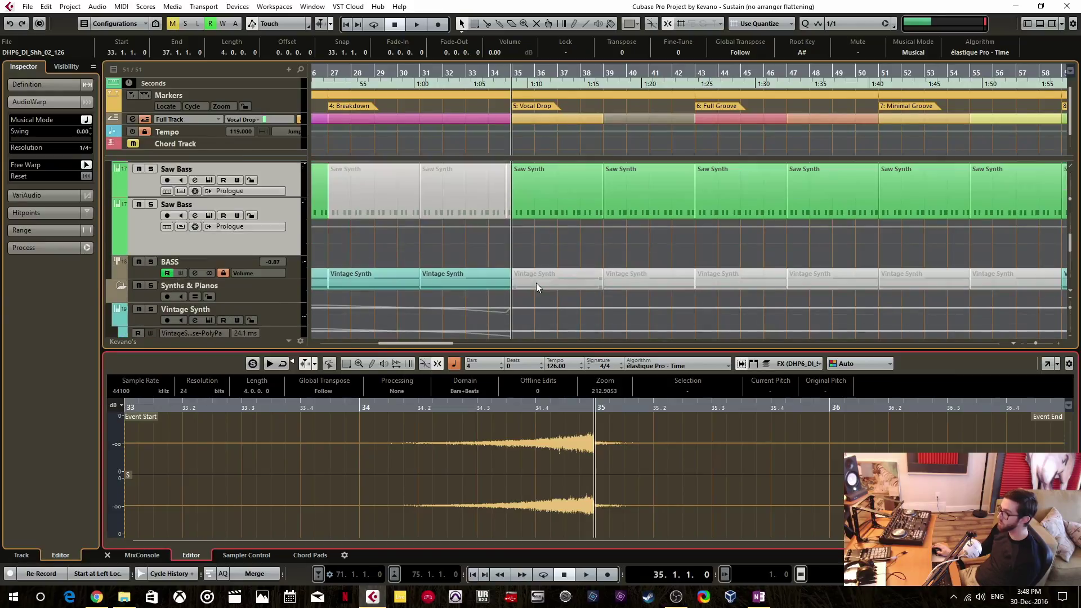
Show the Saw Synth part's notes in the lower-zone Key Editor, zooming in and then out with G.
{"action": "left_click", "coordinate": [549, 242]}
{"action": "scroll", "coordinate": [587, 471], "scroll_direction": "up", "scroll_amount": 2}
{"action": "scroll", "coordinate": [586, 471], "scroll_direction": "up", "scroll_amount": 2}
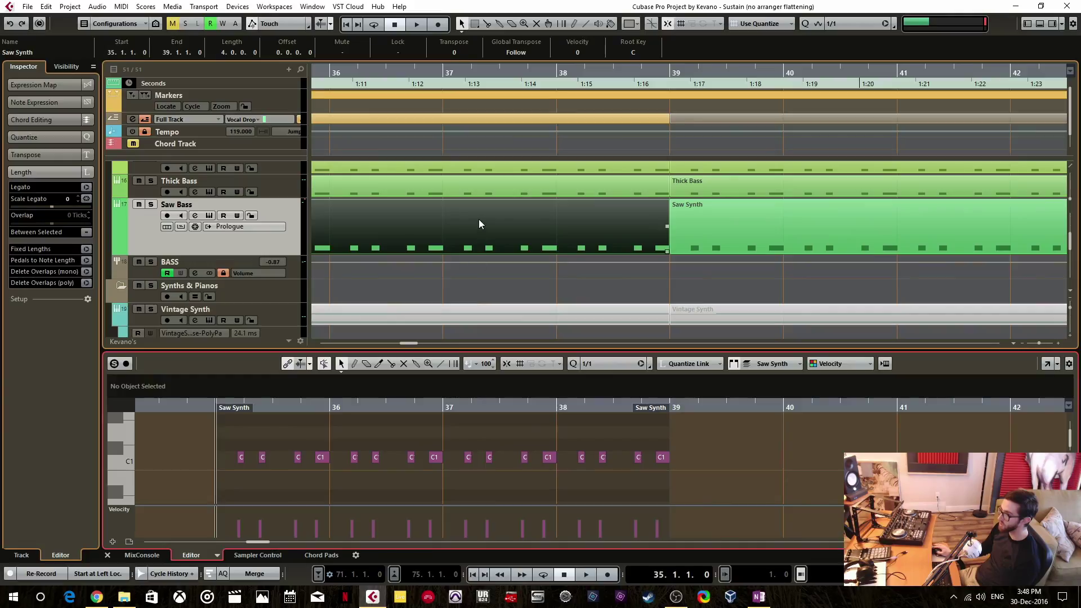
{"action": "scroll", "coordinate": [614, 238], "scroll_direction": "left", "scroll_amount": 3}
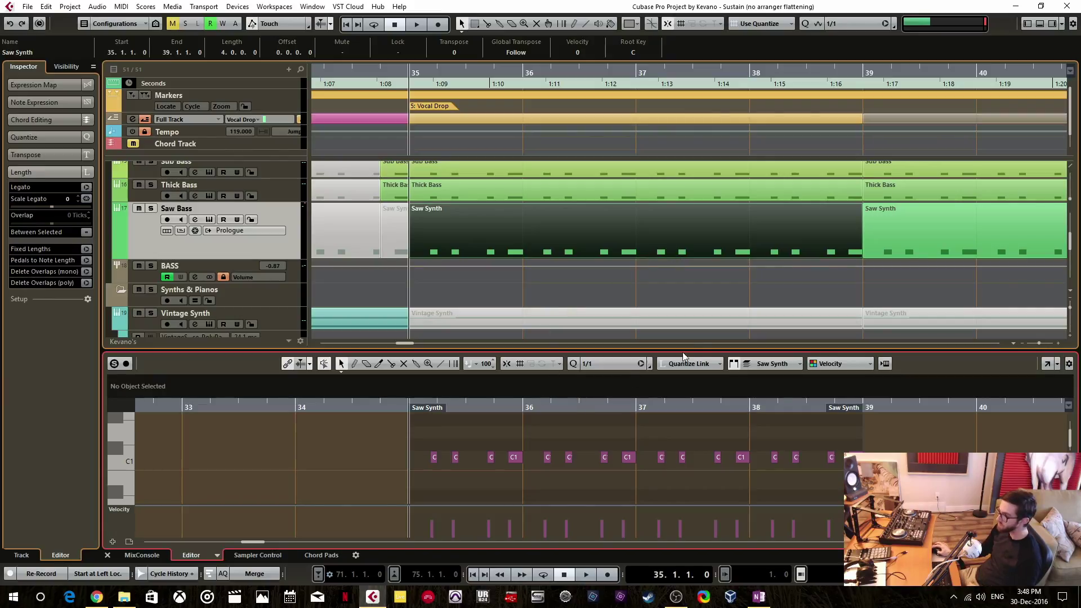
{"action": "left_click", "coordinate": [710, 289]}
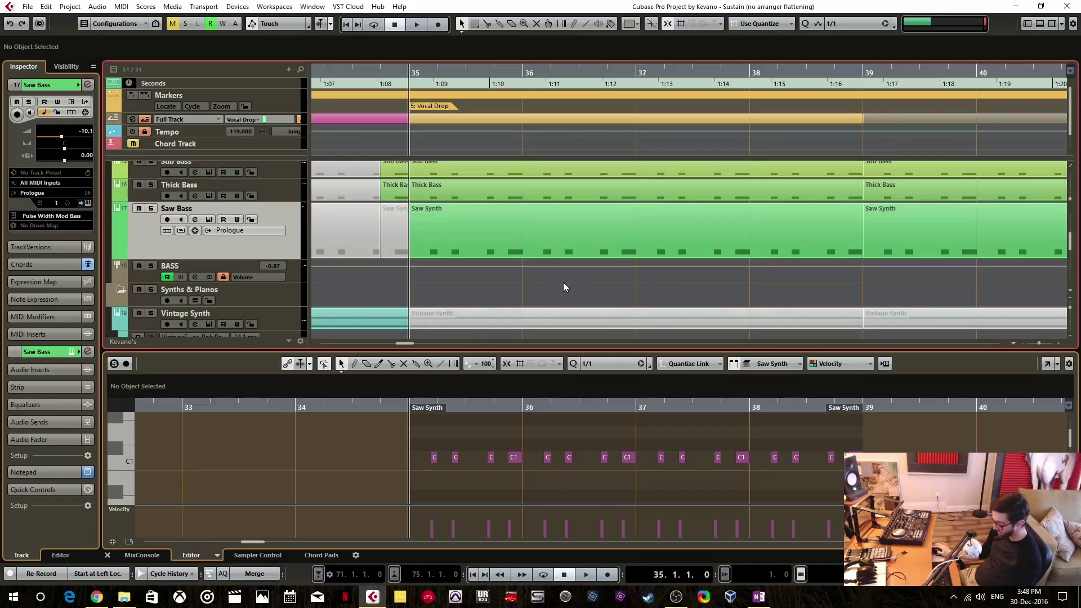
{"action": "key", "text": "g"}
{"action": "key", "text": "g"}
{"action": "key", "text": "g"}
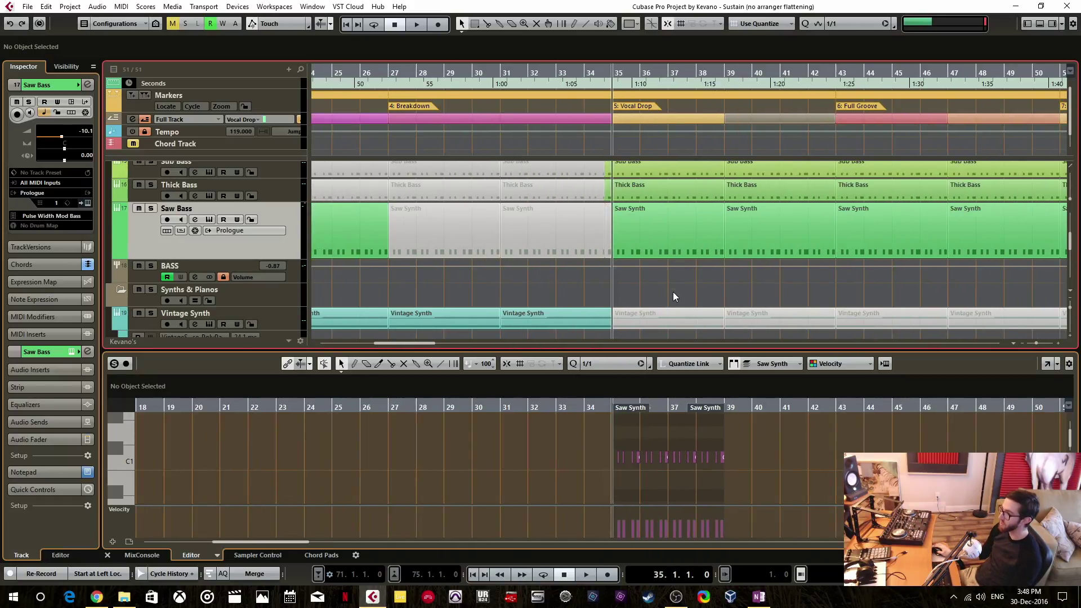
{"action": "scroll", "coordinate": [506, 276], "scroll_direction": "left", "scroll_amount": 3}
{"action": "scroll", "coordinate": [549, 252], "scroll_direction": "down", "scroll_amount": 2}
{"action": "scroll", "coordinate": [549, 254], "scroll_direction": "up", "scroll_amount": 2}
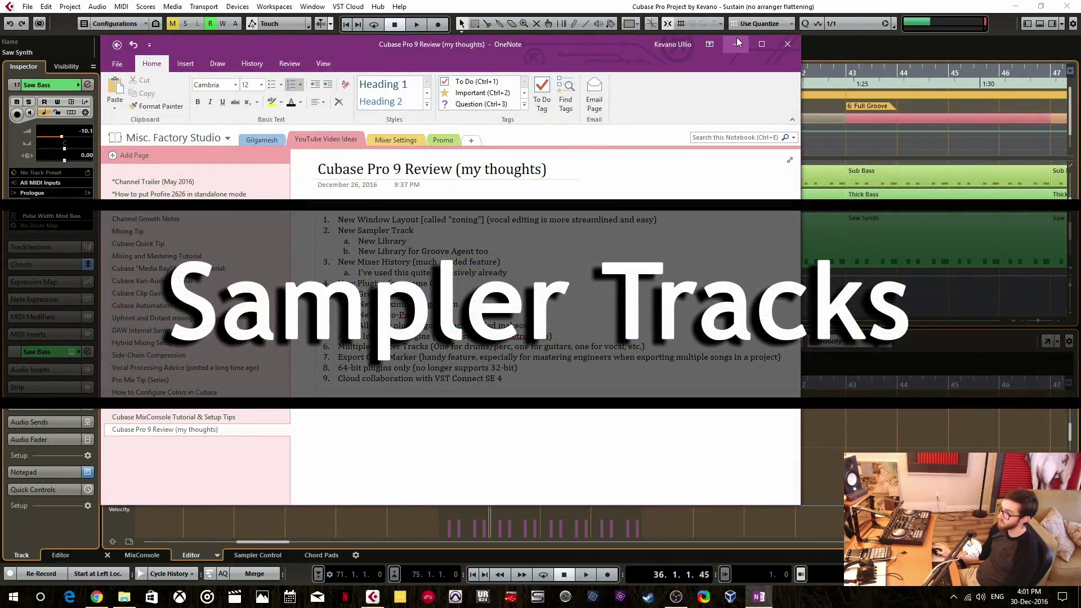
Add a Sampler track named 'samplez' from the track list's context menu.
{"action": "left_click", "coordinate": [736, 40]}
{"action": "right_click", "coordinate": [282, 224]}
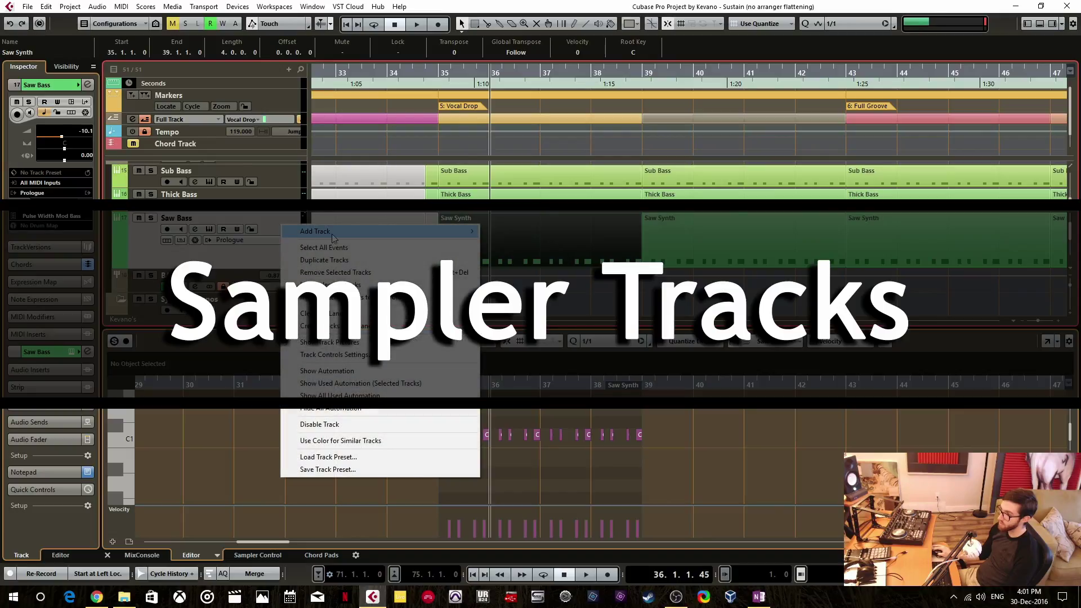
{"action": "mouse_move", "coordinate": [450, 231]}
{"action": "left_click", "coordinate": [553, 268]}
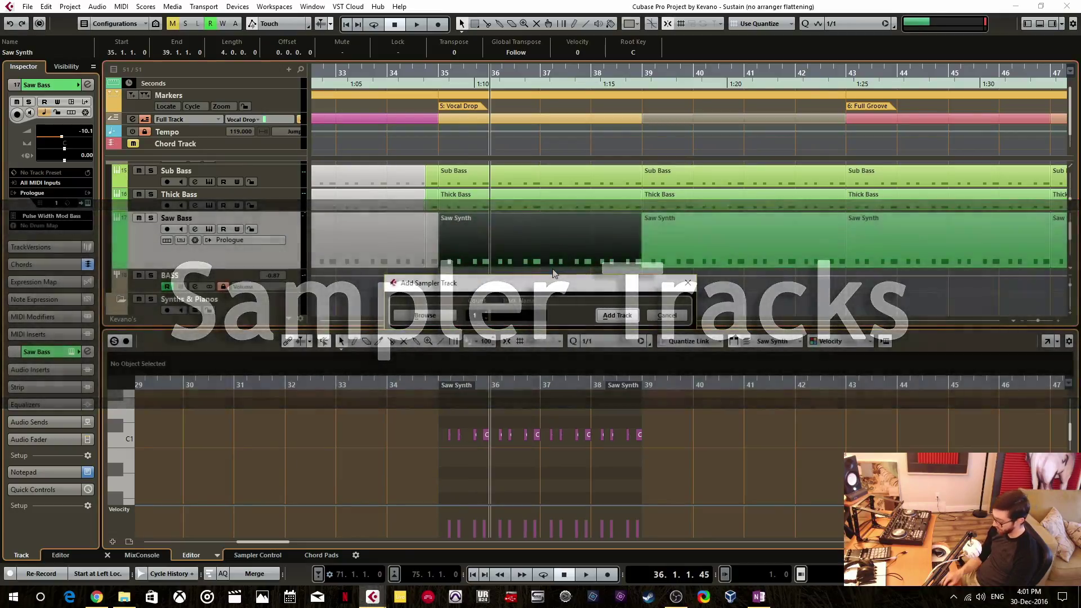
{"action": "type", "text": "Sweep"}
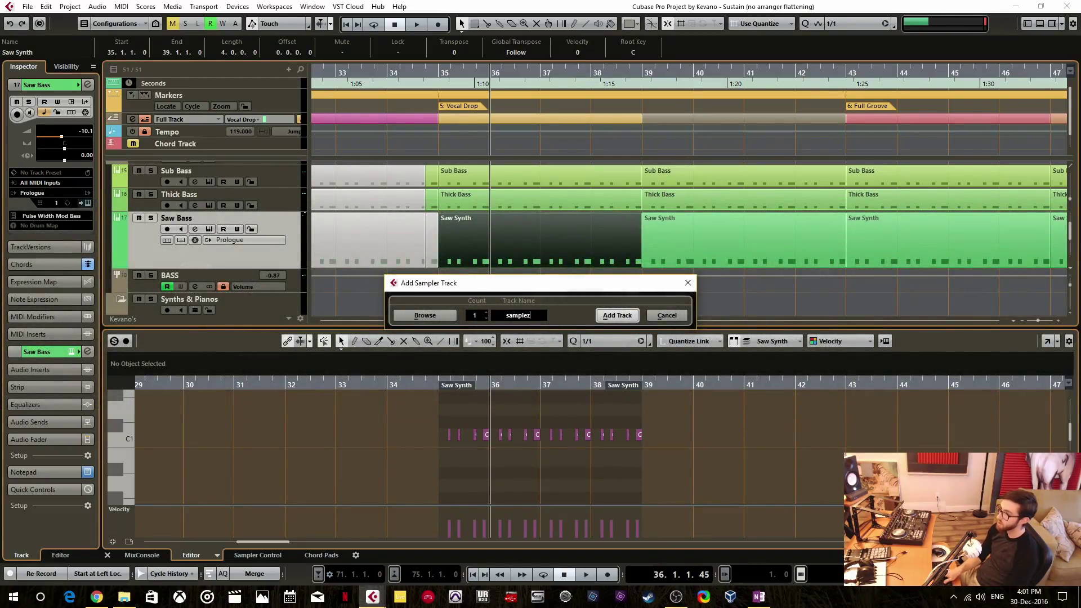
{"action": "key", "text": "Return"}
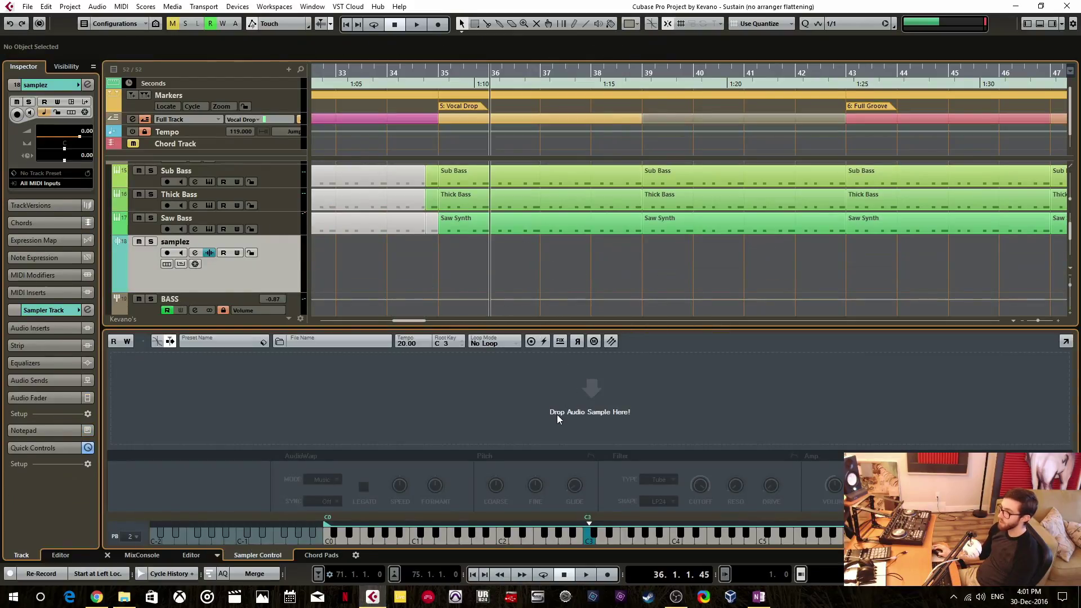
{"action": "scroll", "coordinate": [505, 295], "scroll_direction": "down", "scroll_amount": 5}
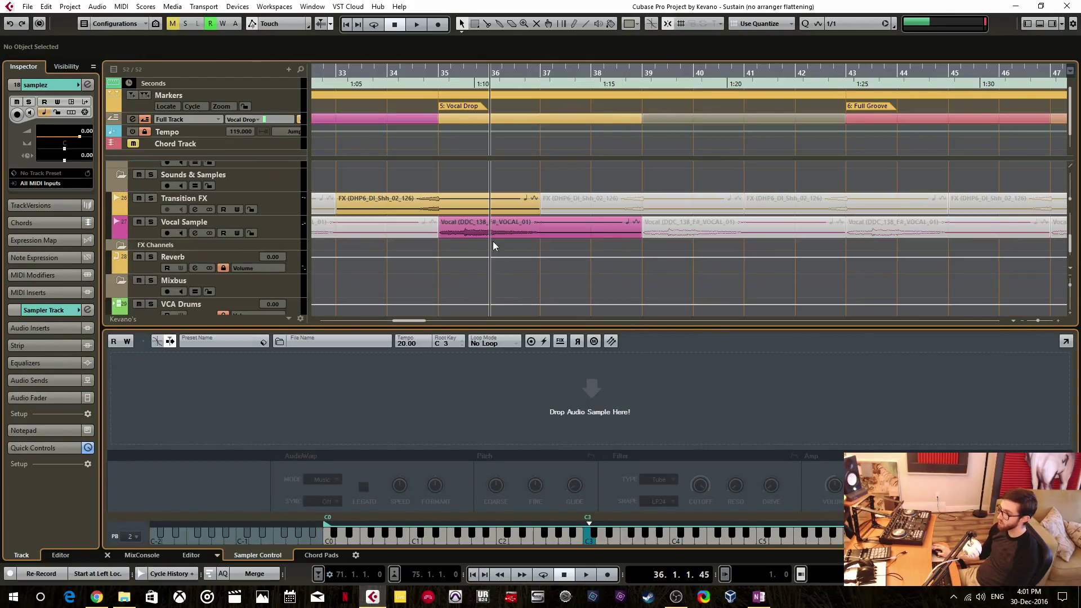
Load the vocal event into Sampler Control, then try Uplifter 25 from MediaBay's Caleidoscope library.
{"action": "left_click", "coordinate": [492, 242]}
{"action": "left_click_drag", "start_coordinate": [492, 242], "coordinate": [532, 403]}
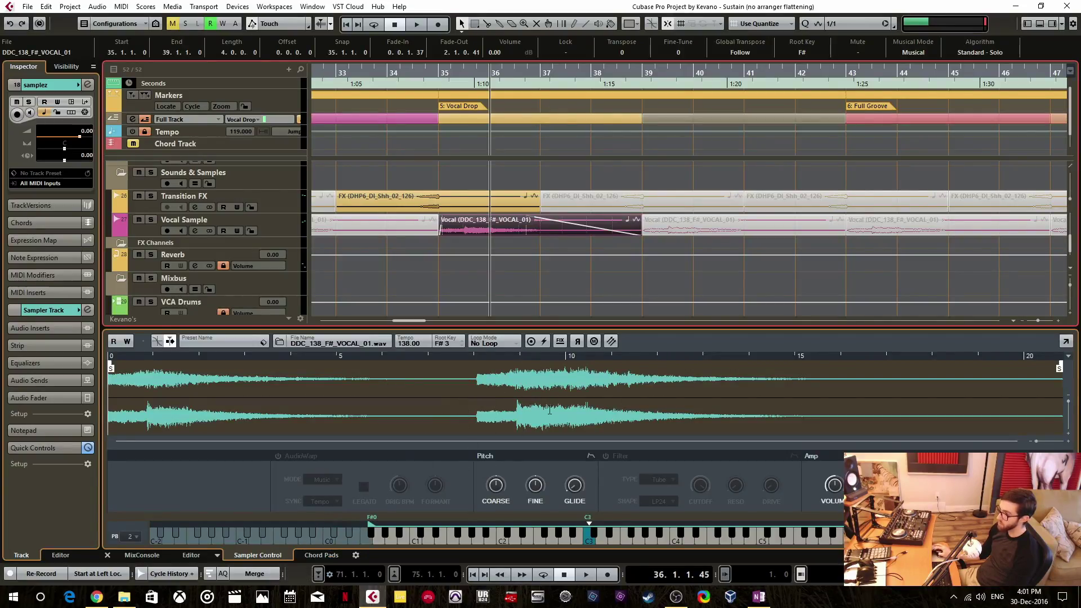
{"action": "left_click", "coordinate": [1052, 24]}
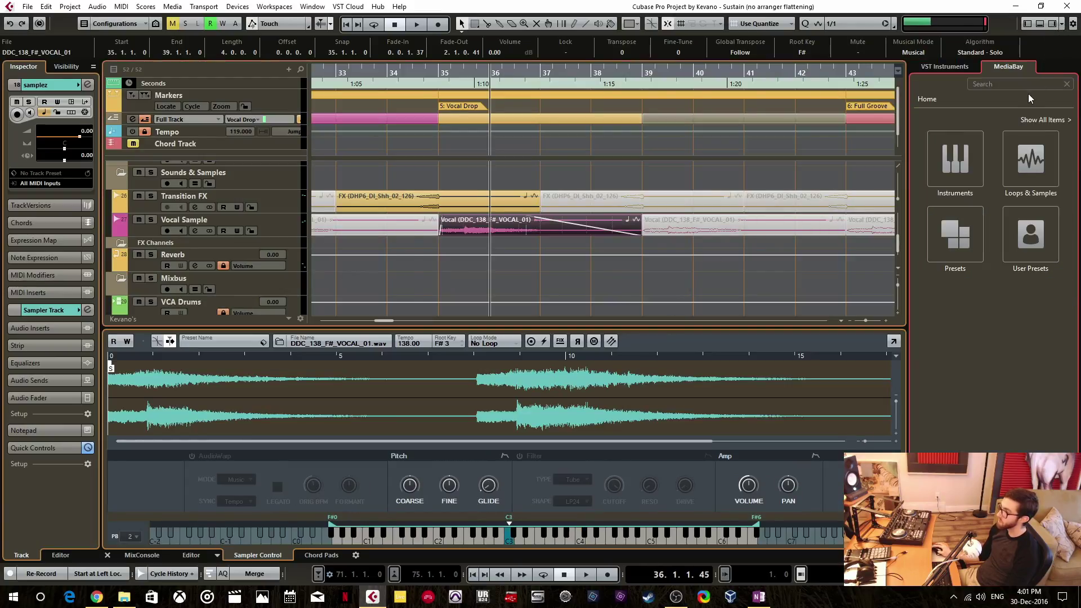
{"action": "left_click", "coordinate": [1035, 162]}
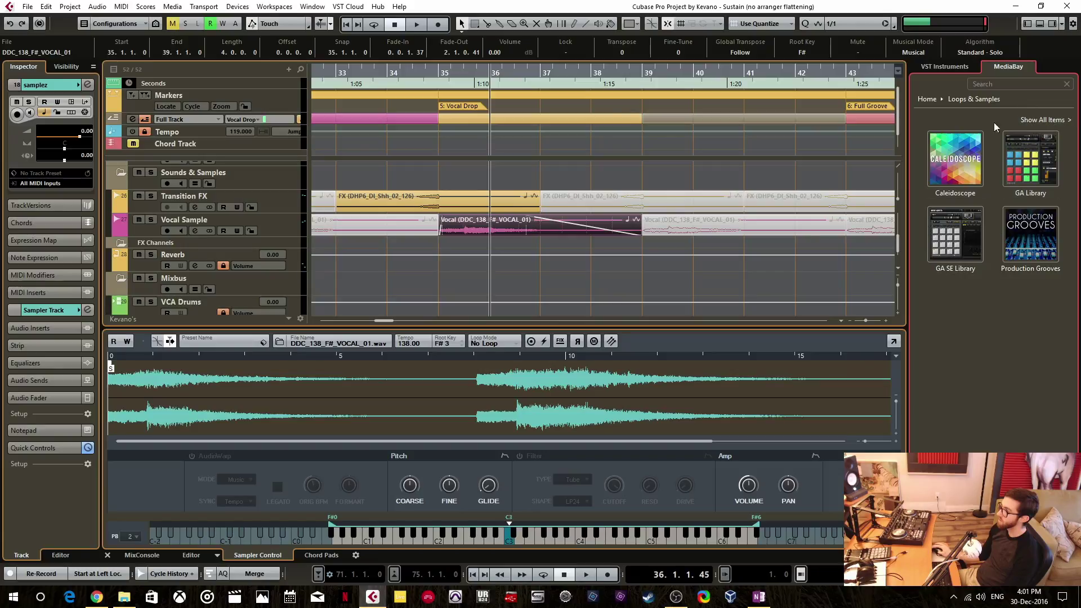
{"action": "left_click", "coordinate": [962, 166]}
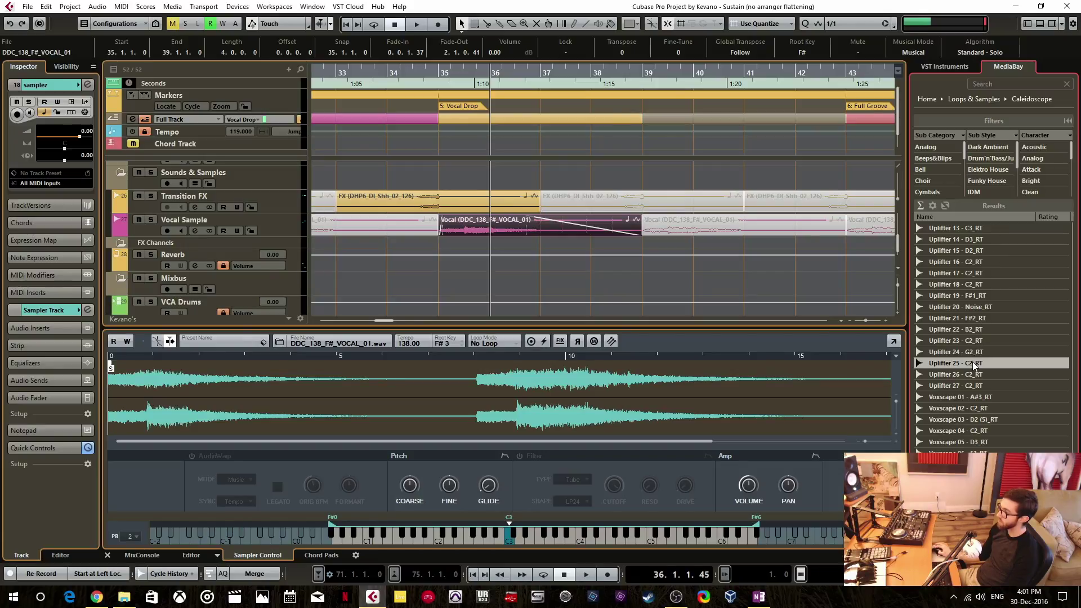
{"action": "left_click_drag", "start_coordinate": [973, 365], "coordinate": [668, 408]}
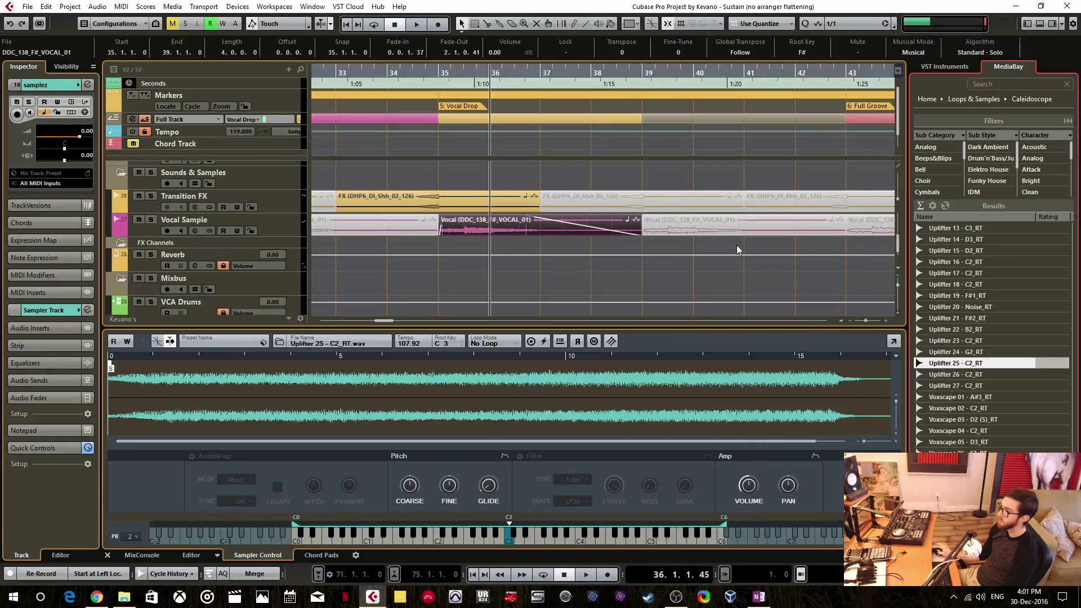
Load the DDC_138_F#_VOCAL_01 vocal back in and trim its end to about halfway.
{"action": "left_click", "coordinate": [1052, 24]}
{"action": "left_click_drag", "start_coordinate": [567, 223], "coordinate": [516, 379]}
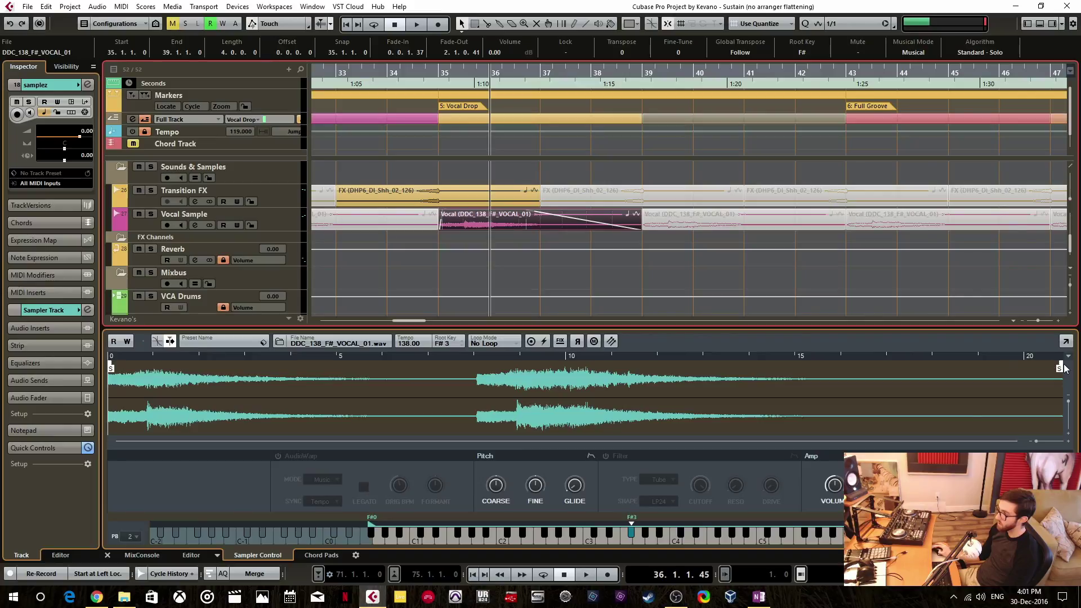
{"action": "mouse_move", "coordinate": [1064, 369]}
{"action": "left_mouse_down"}
{"action": "mouse_move", "coordinate": [466, 369]}
{"action": "mouse_move", "coordinate": [471, 393]}
{"action": "left_mouse_up"}
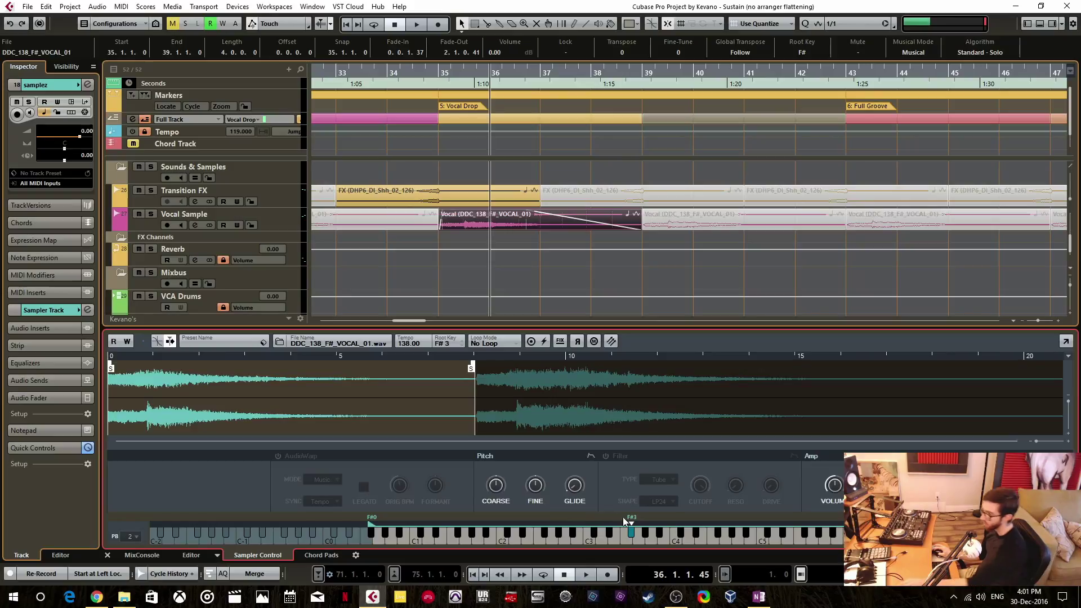
Arm samplez and enable AudioWarp in Solo mode with the formant lowered.
{"action": "left_click", "coordinate": [631, 537]}
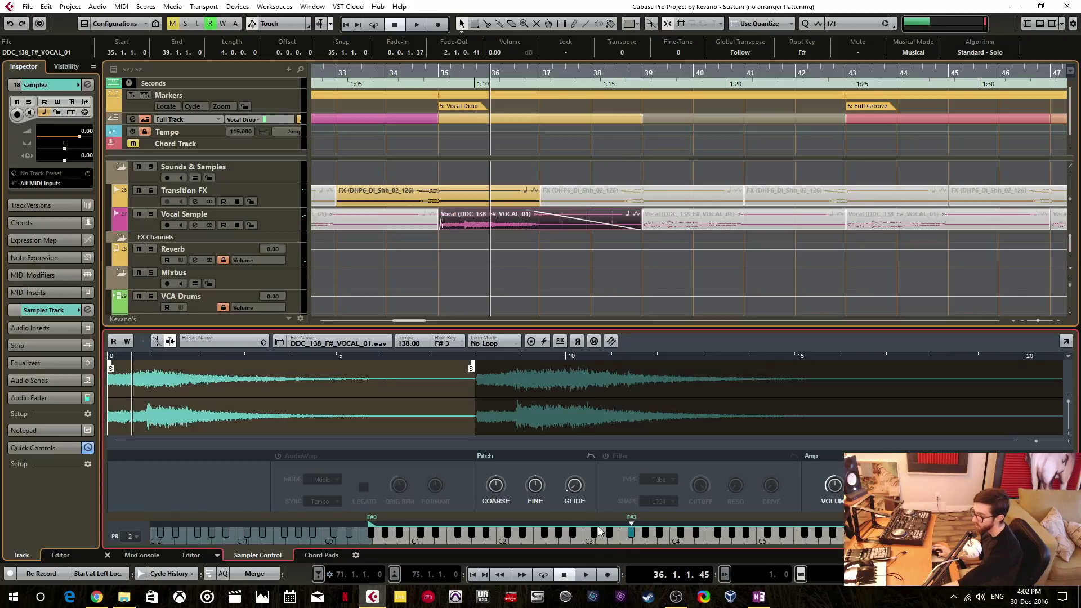
{"action": "scroll", "coordinate": [403, 228], "scroll_direction": "up", "scroll_amount": 6}
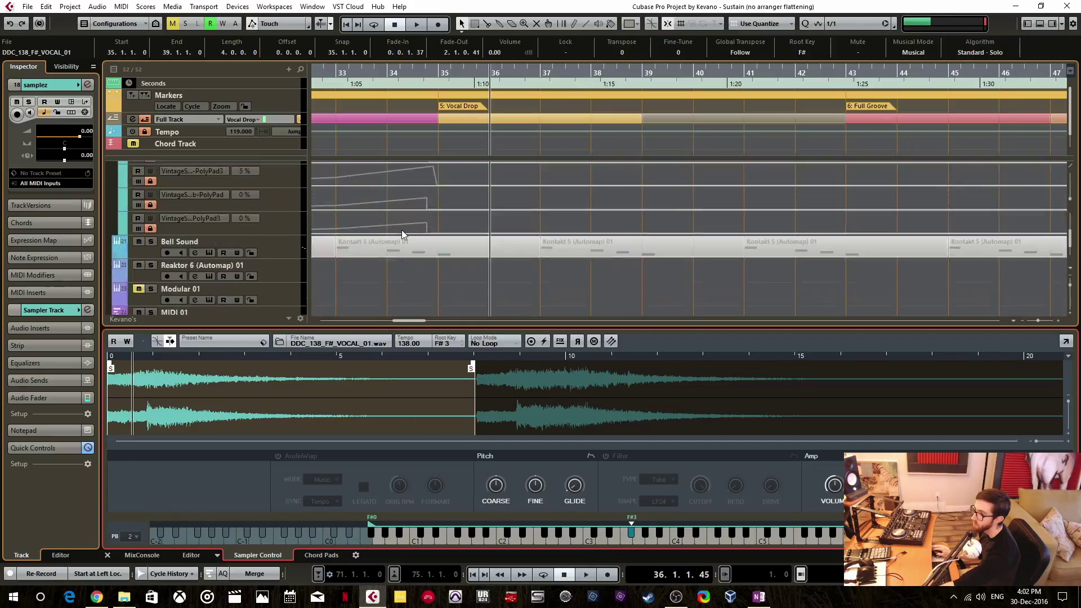
{"action": "left_click", "coordinate": [167, 183]}
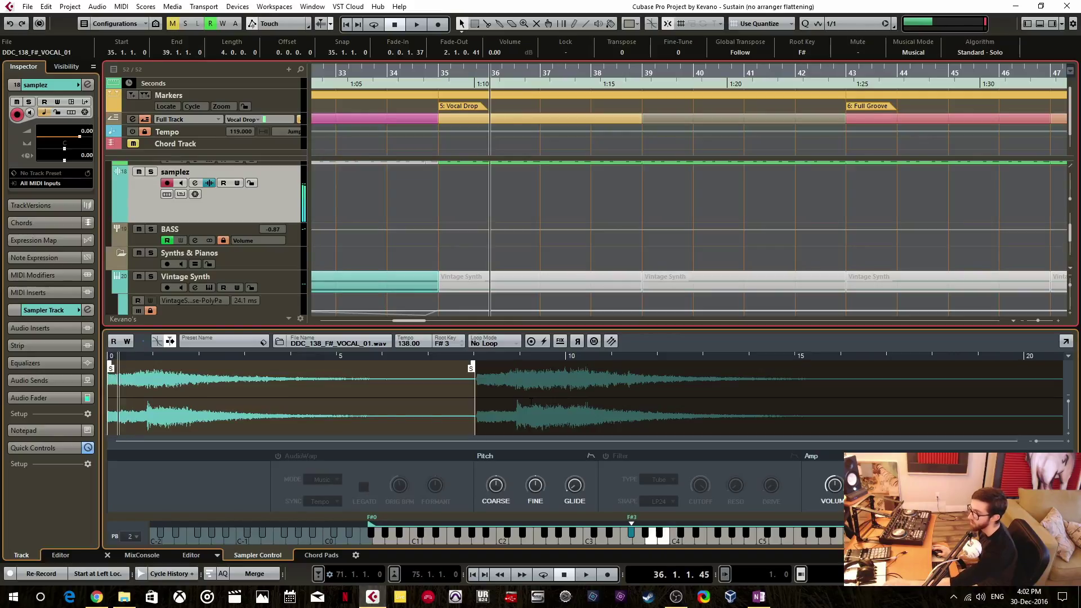
{"action": "left_click", "coordinate": [278, 456]}
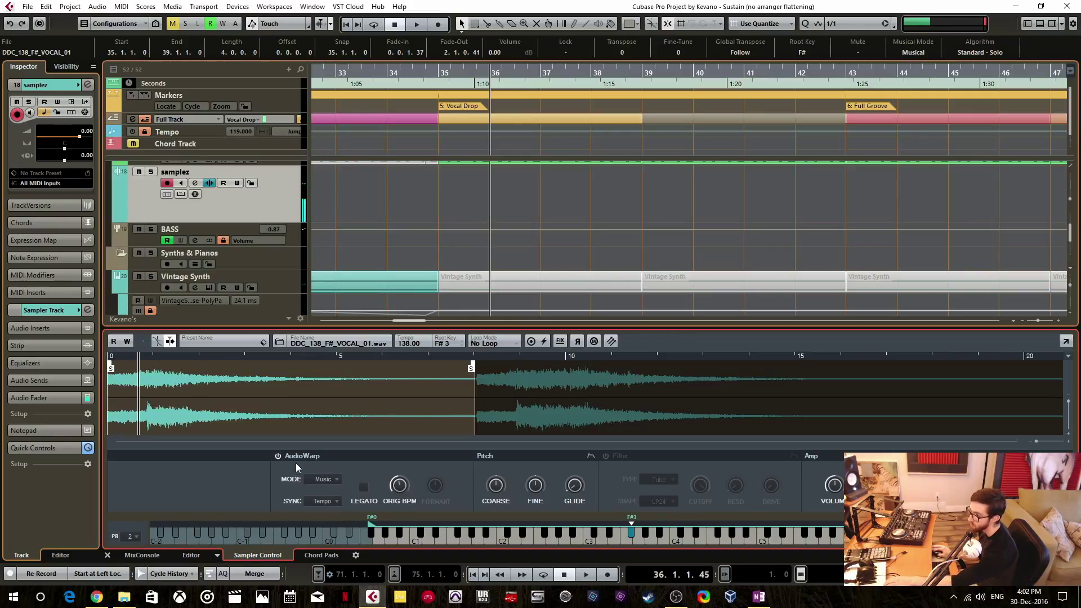
{"action": "left_click", "coordinate": [325, 479]}
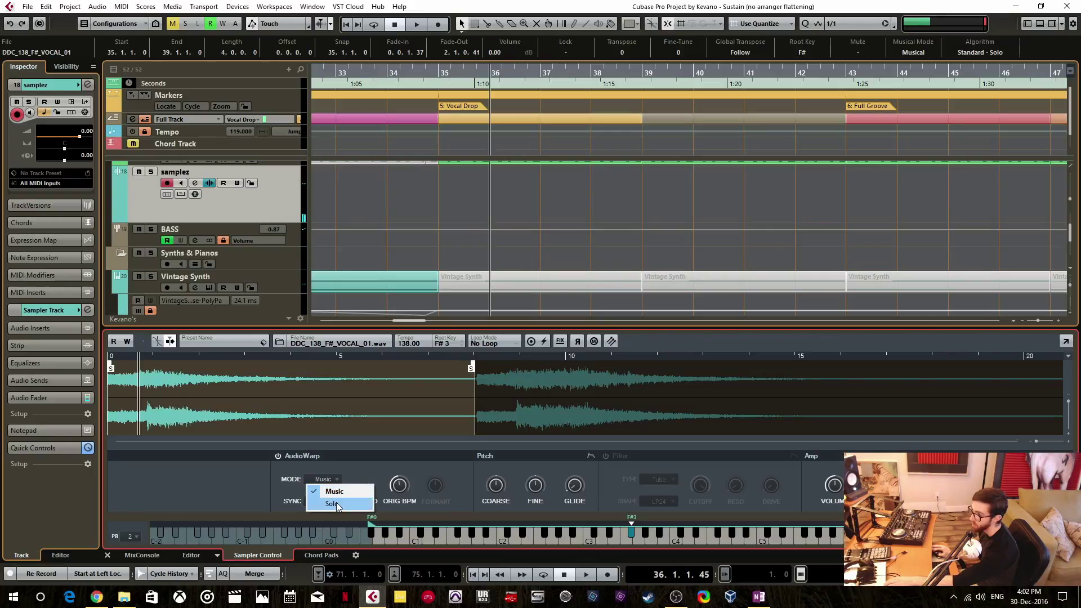
{"action": "left_click", "coordinate": [323, 490]}
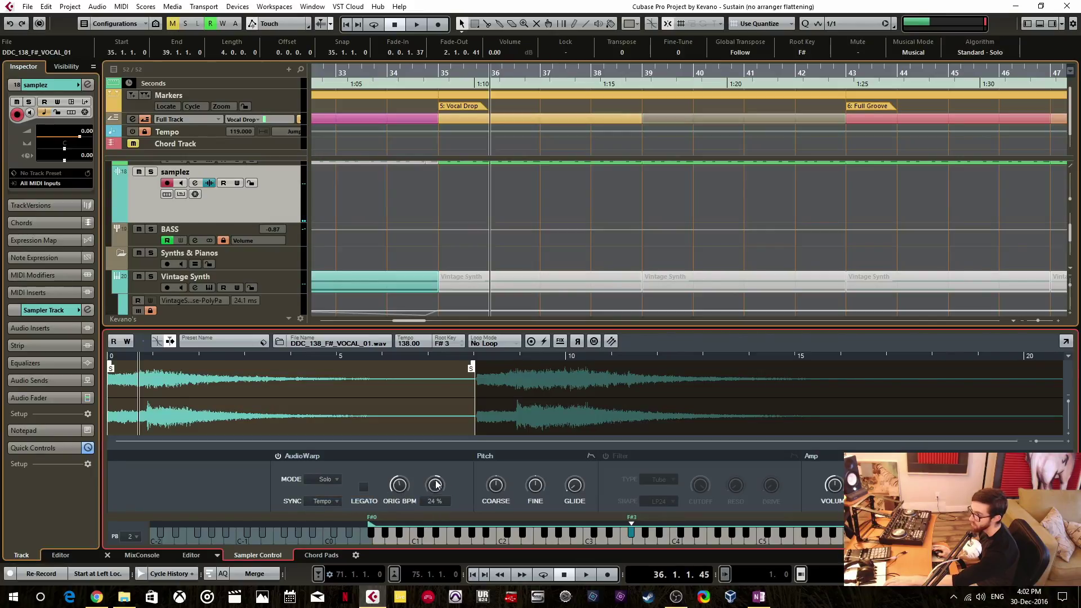
{"action": "left_click_drag", "start_coordinate": [438, 479], "coordinate": [394, 490]}
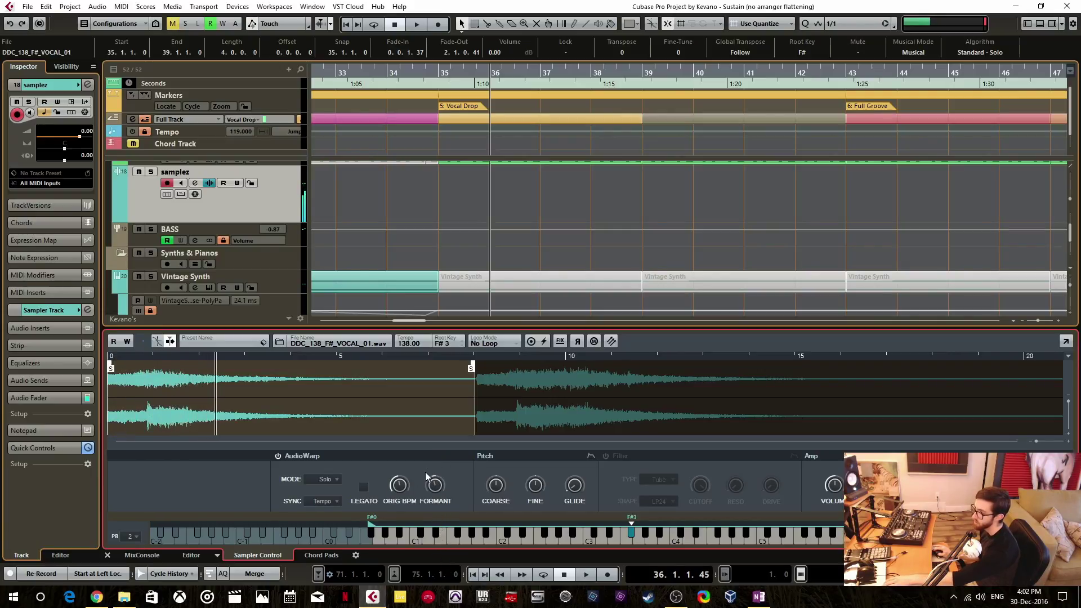
Turn AudioWarp Sync off and switch to Music mode at 323.5 % speed.
{"action": "left_click", "coordinate": [333, 501]}
{"action": "left_click", "coordinate": [329, 513]}
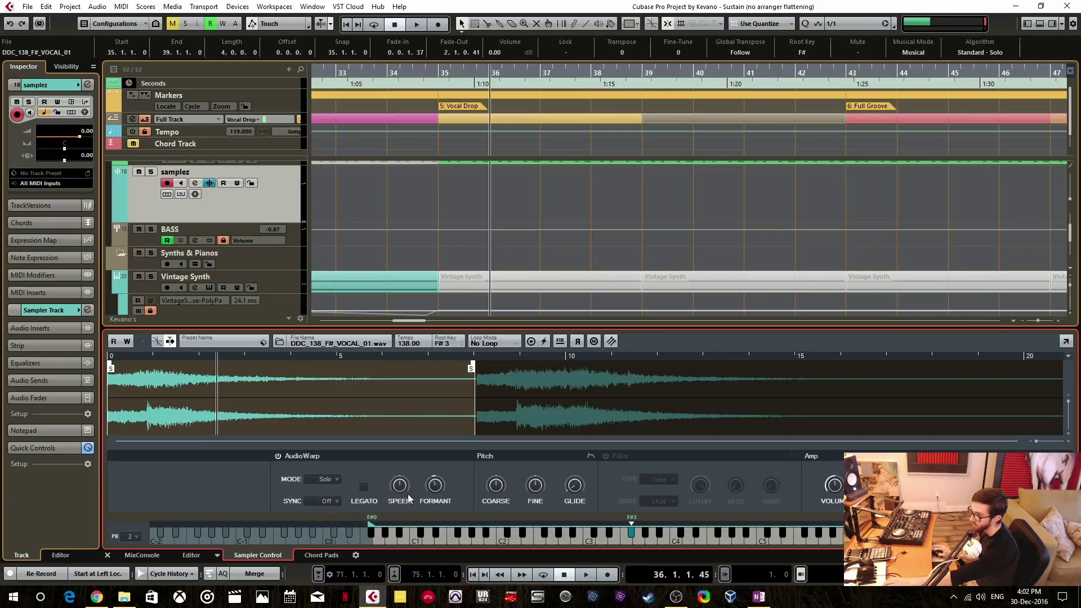
{"action": "mouse_move", "coordinate": [408, 488]}
{"action": "mouse_move", "coordinate": [407, 492]}
{"action": "left_mouse_down"}
{"action": "mouse_move", "coordinate": [405, 523]}
{"action": "mouse_move", "coordinate": [409, 427]}
{"action": "mouse_move", "coordinate": [409, 488]}
{"action": "left_mouse_up"}
{"action": "mouse_move", "coordinate": [438, 486]}
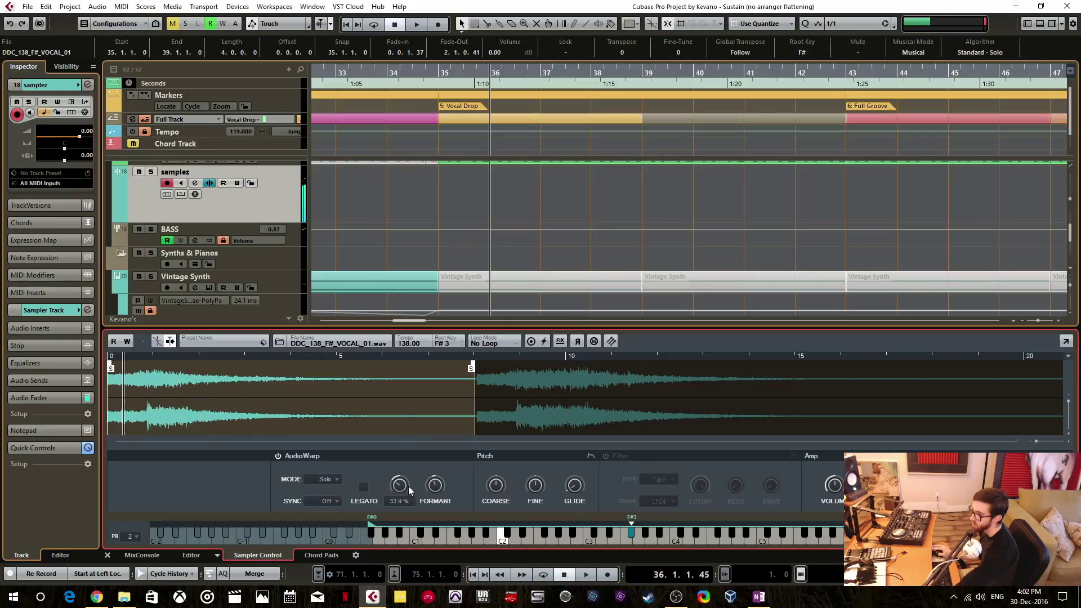
{"action": "left_click", "coordinate": [338, 479]}
{"action": "left_click", "coordinate": [325, 502]}
{"action": "left_click_drag", "start_coordinate": [402, 476], "coordinate": [414, 440]}
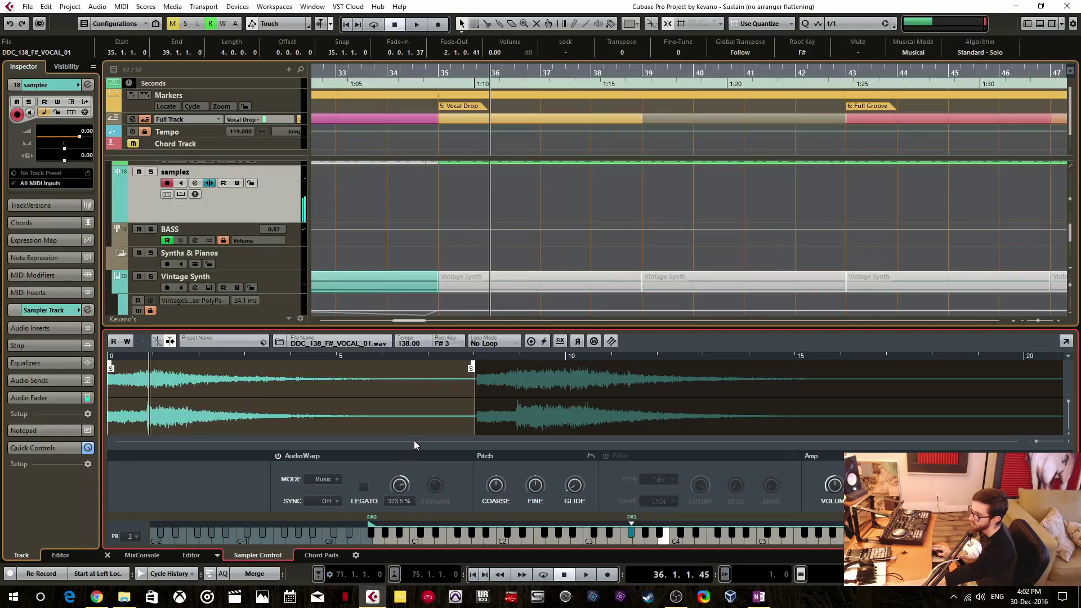
{"action": "left_click", "coordinate": [603, 457]}
{"action": "left_click_drag", "start_coordinate": [700, 507], "coordinate": [701, 548]}
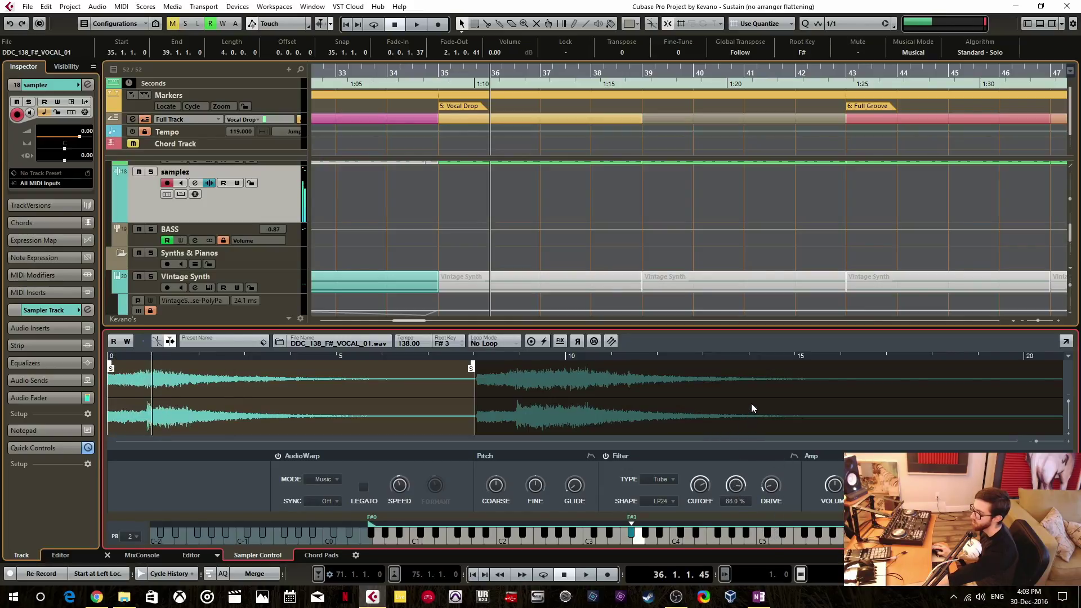
{"action": "mouse_move", "coordinate": [707, 493]}
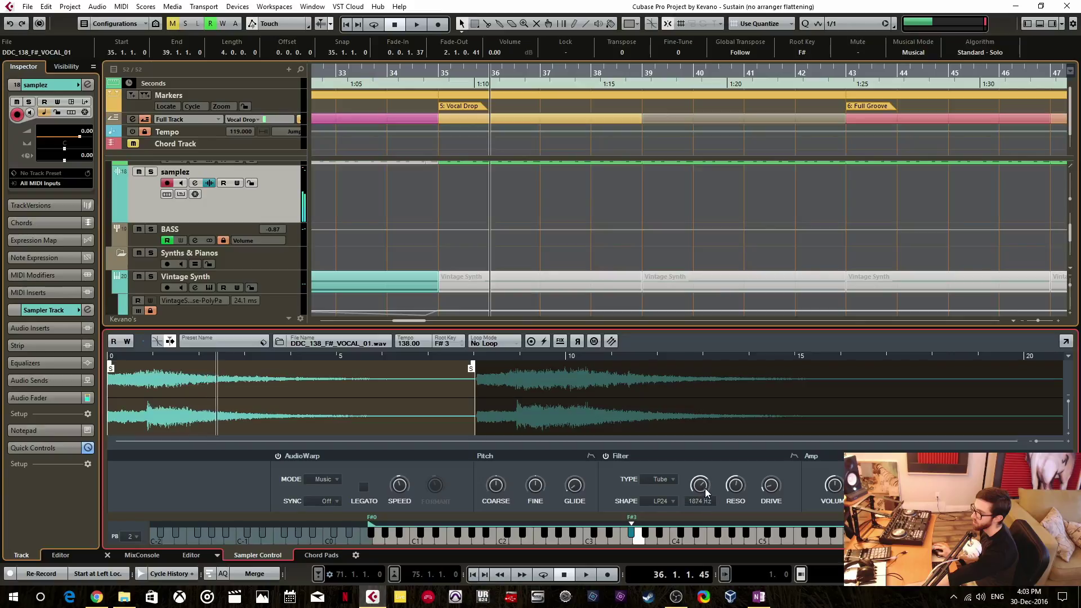
{"action": "left_click", "coordinate": [673, 482]}
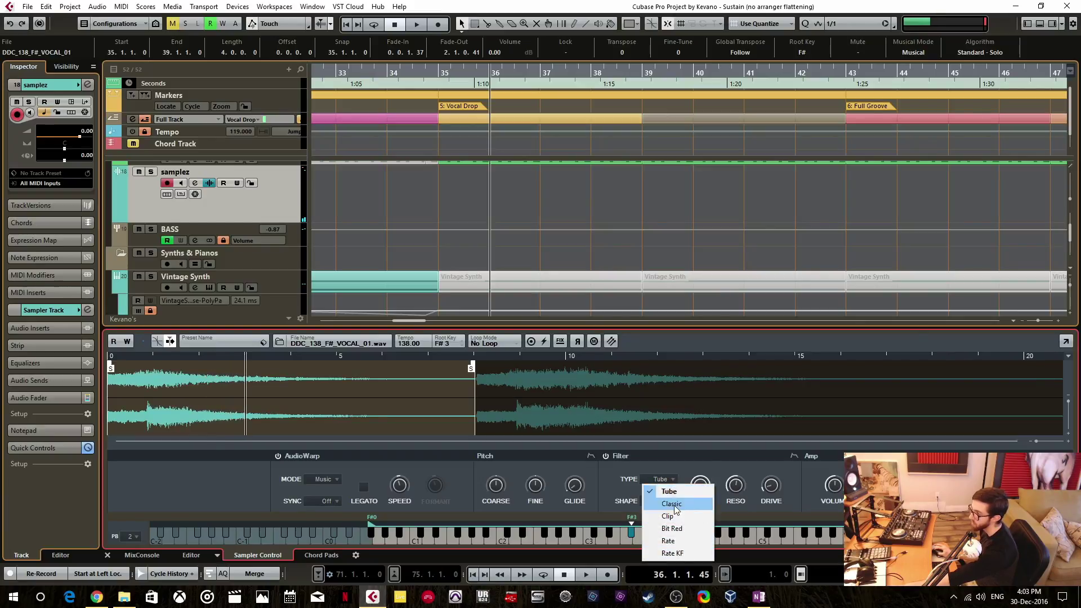
{"action": "left_click", "coordinate": [687, 477]}
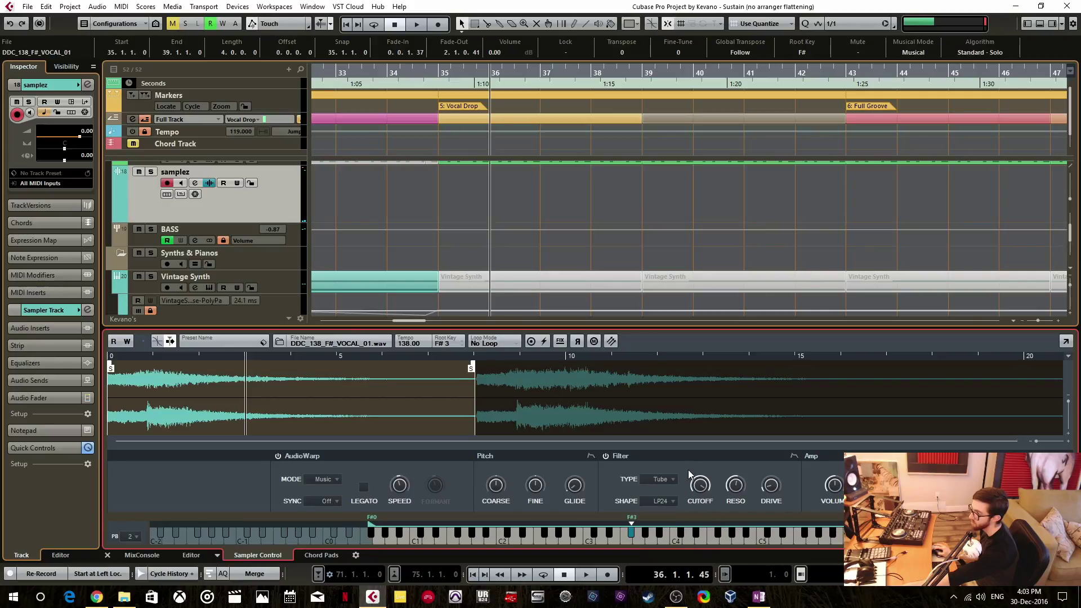
{"action": "left_click", "coordinate": [669, 502]}
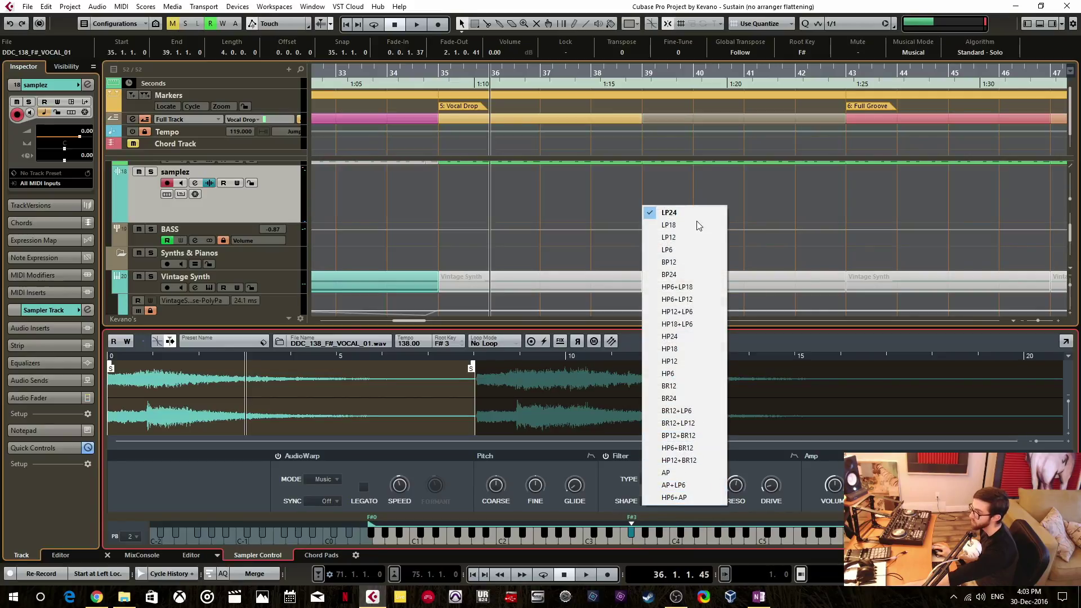
{"action": "left_click", "coordinate": [823, 464]}
{"action": "mouse_move", "coordinate": [835, 485]}
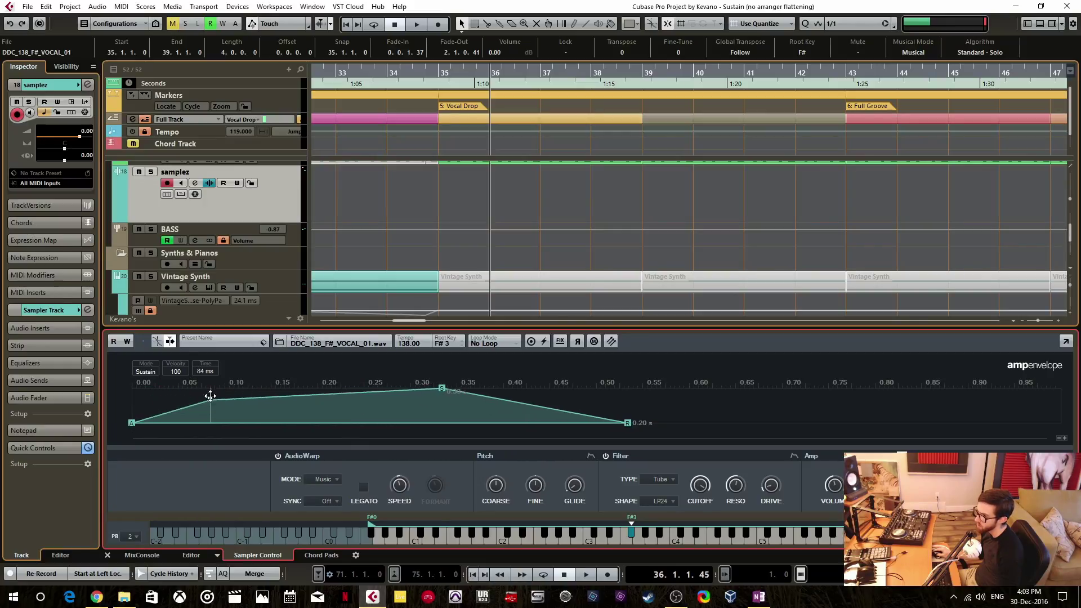
{"action": "left_click", "coordinate": [794, 457]}
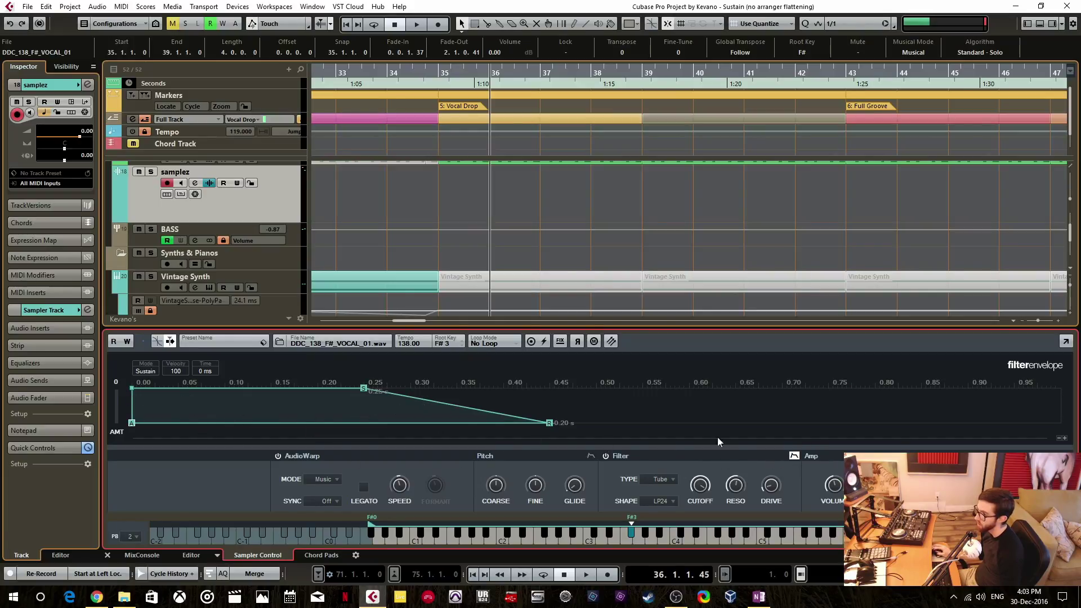
{"action": "left_click", "coordinate": [592, 457]}
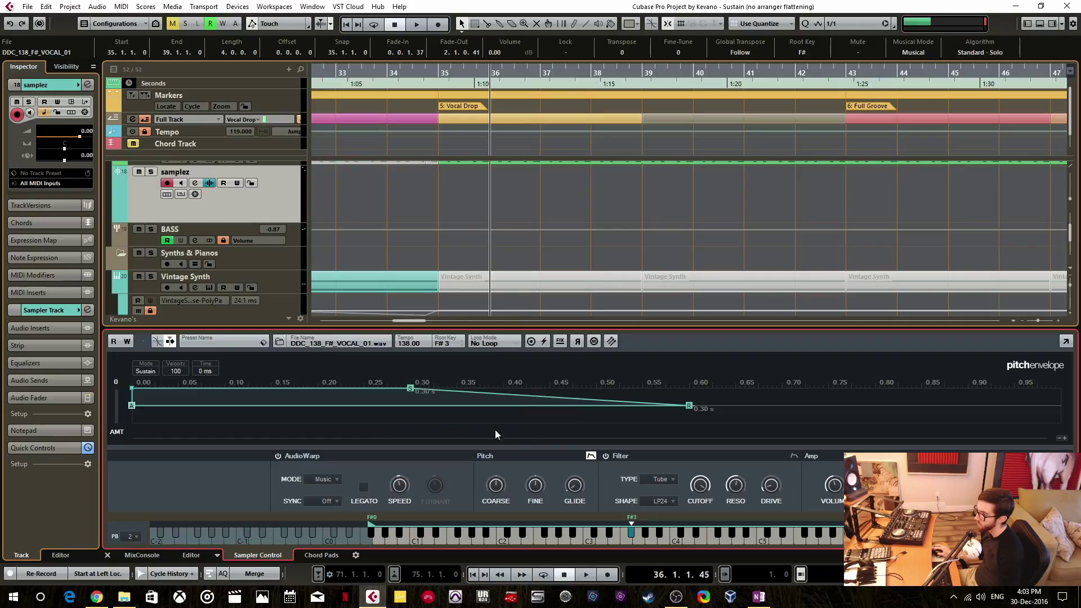
{"action": "left_click", "coordinate": [590, 455]}
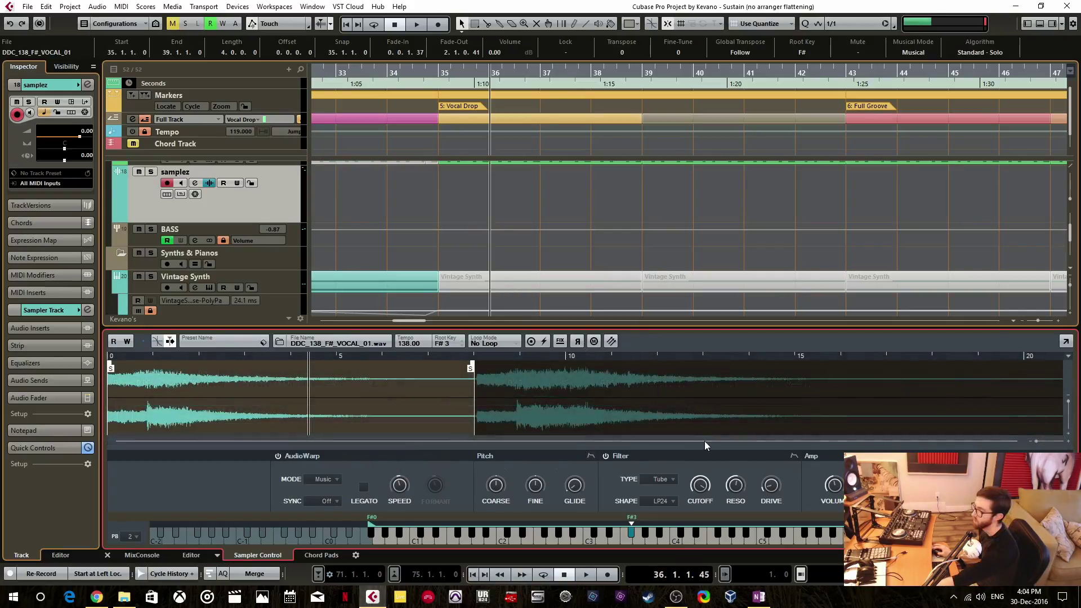
Reverse the vocal sample and move its start point later in the waveform.
{"action": "left_click", "coordinate": [578, 342]}
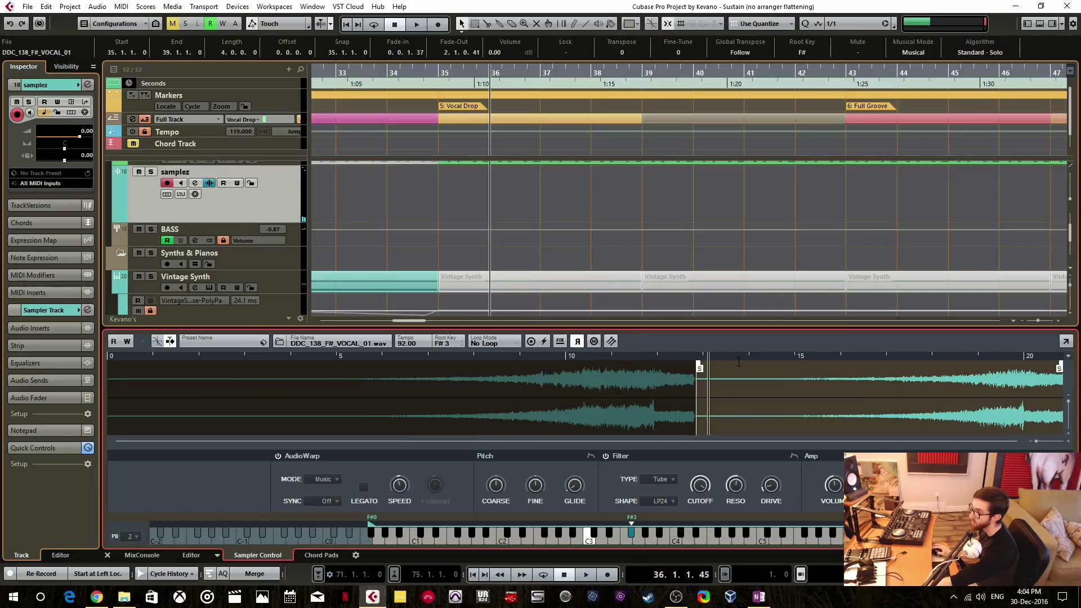
{"action": "left_click_drag", "start_coordinate": [699, 378], "coordinate": [907, 378]}
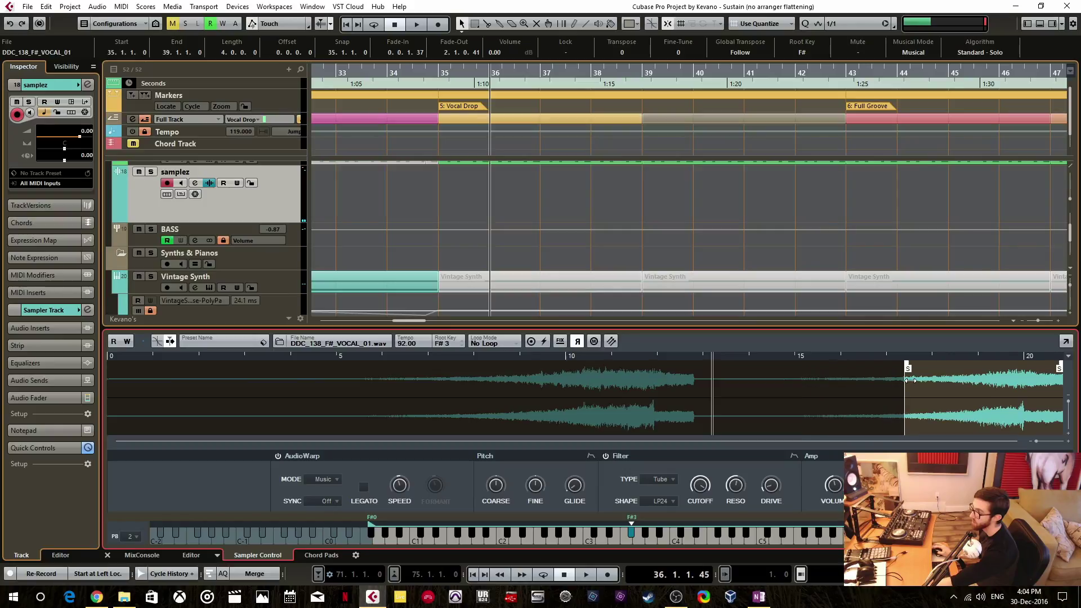
{"action": "left_click", "coordinate": [595, 342]}
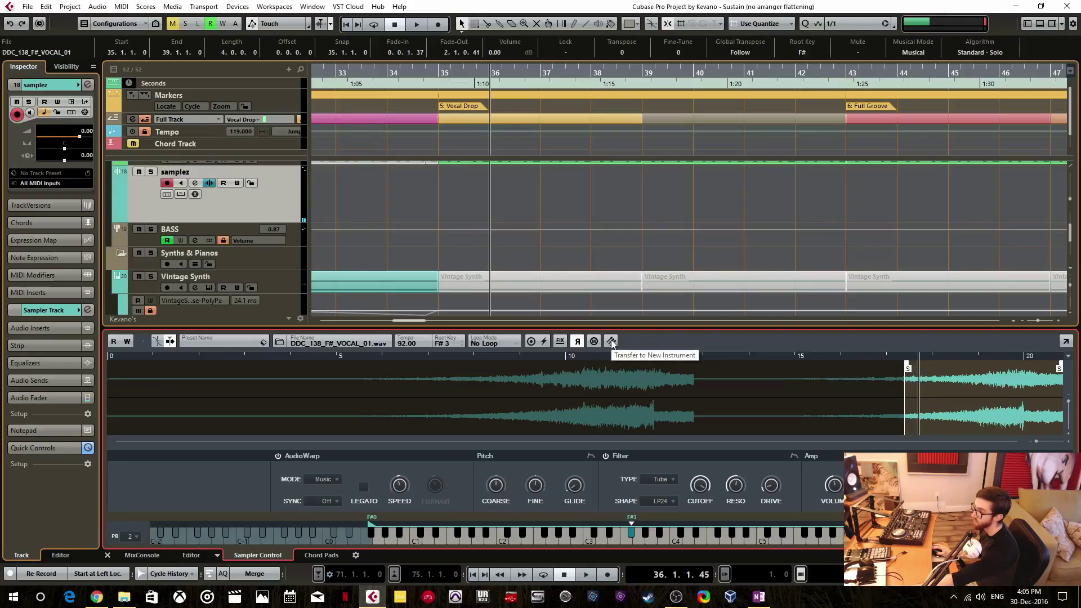
{"action": "left_click", "coordinate": [611, 342]}
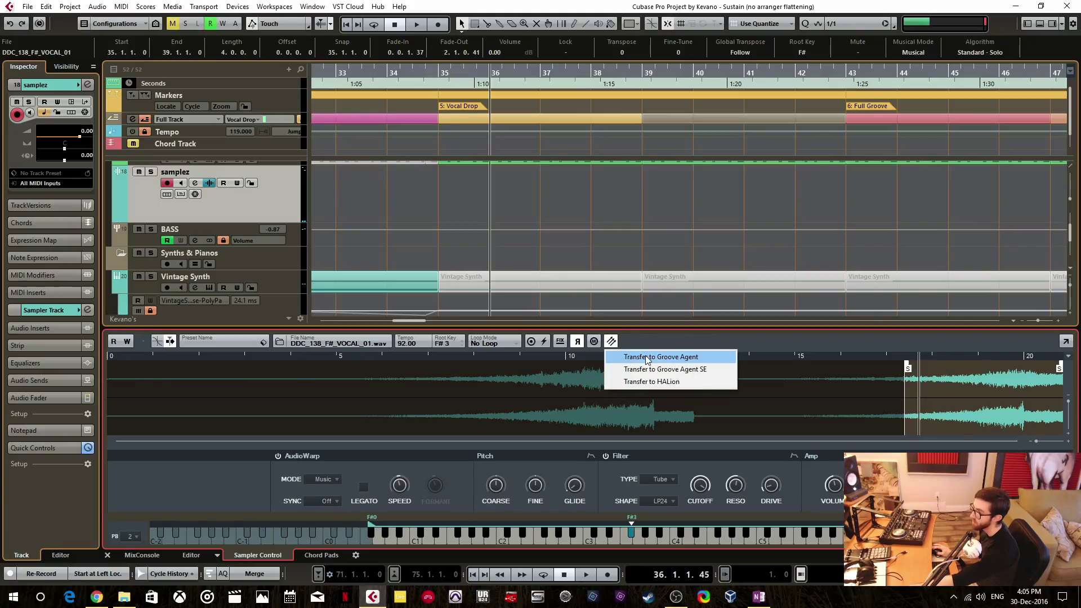
{"action": "left_click", "coordinate": [611, 356]}
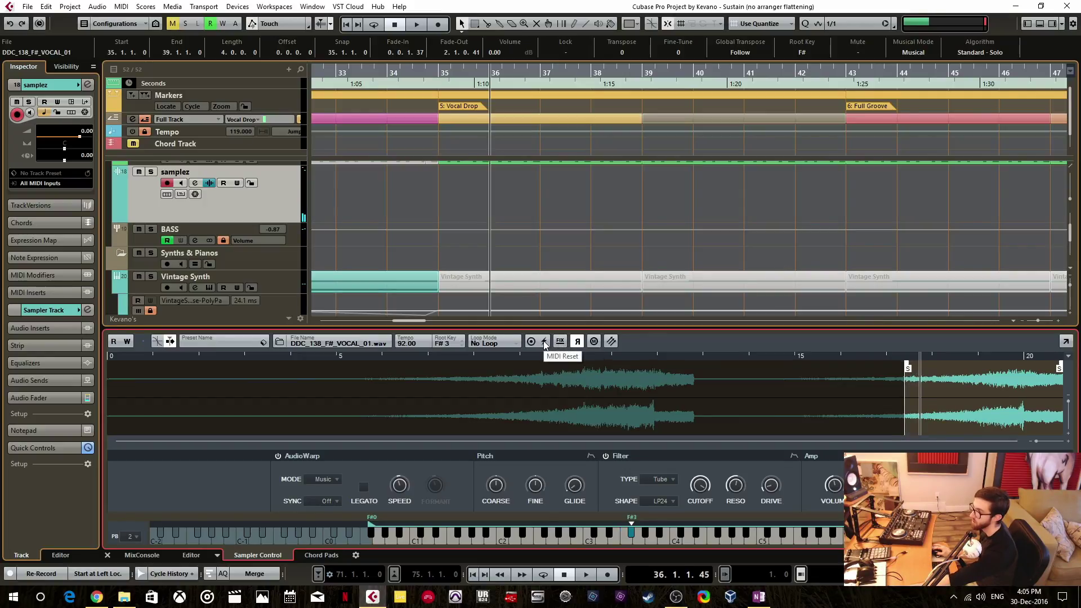
Set Loop Mode to Continuous and place the loop markers near the sample's end.
{"action": "left_click", "coordinate": [504, 342]}
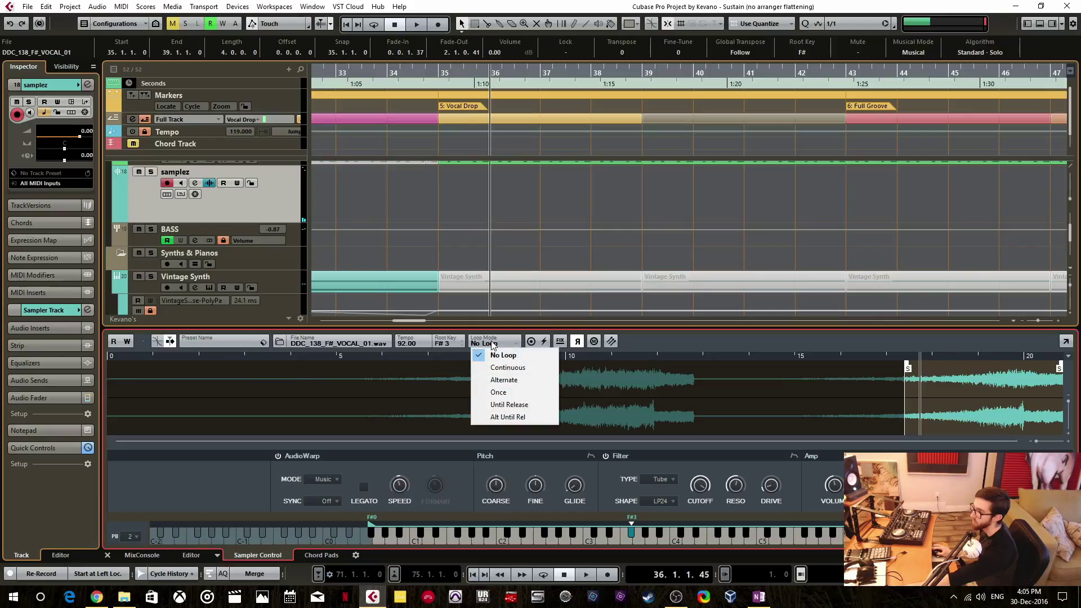
{"action": "left_click", "coordinate": [507, 367]}
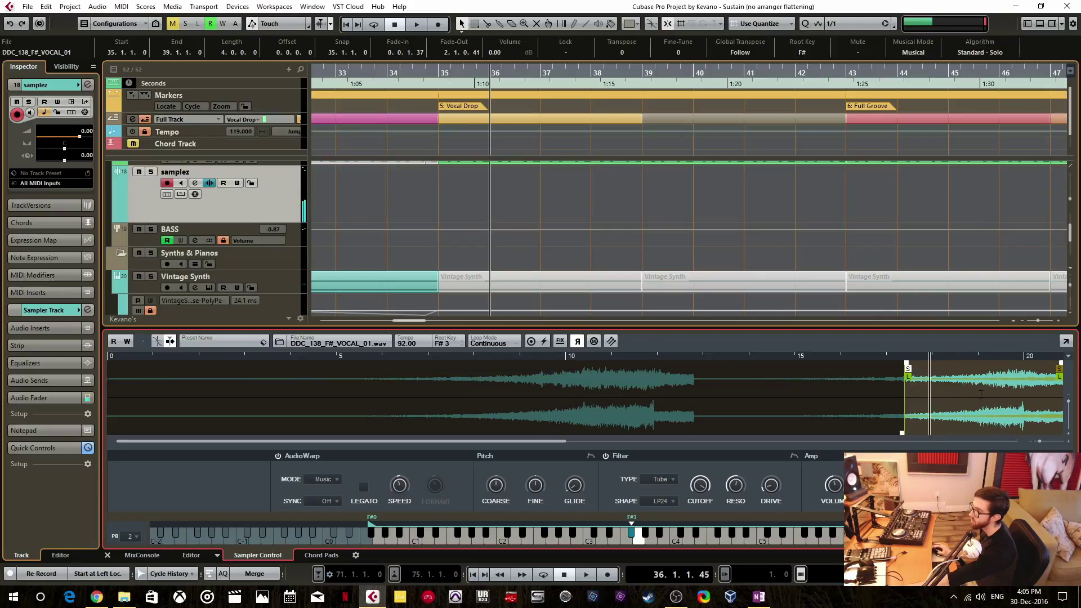
{"action": "left_click_drag", "start_coordinate": [911, 392], "coordinate": [988, 381]}
{"action": "left_click_drag", "start_coordinate": [1059, 376], "coordinate": [1021, 383]}
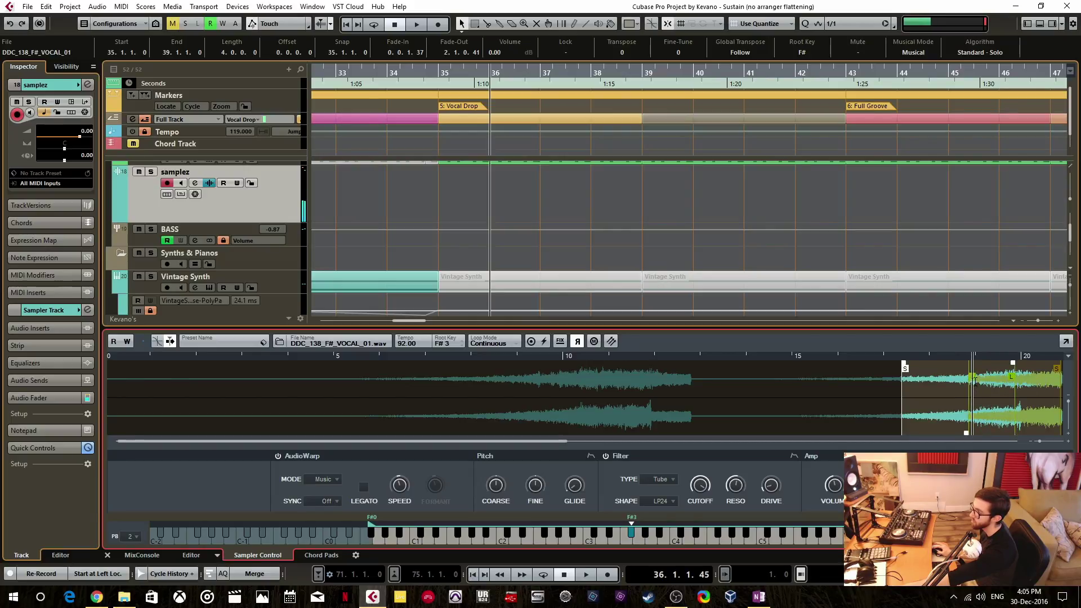
{"action": "mouse_move", "coordinate": [974, 379]}
{"action": "left_mouse_down"}
{"action": "mouse_move", "coordinate": [955, 375]}
{"action": "mouse_move", "coordinate": [1058, 377]}
{"action": "mouse_move", "coordinate": [1044, 377]}
{"action": "left_mouse_up"}
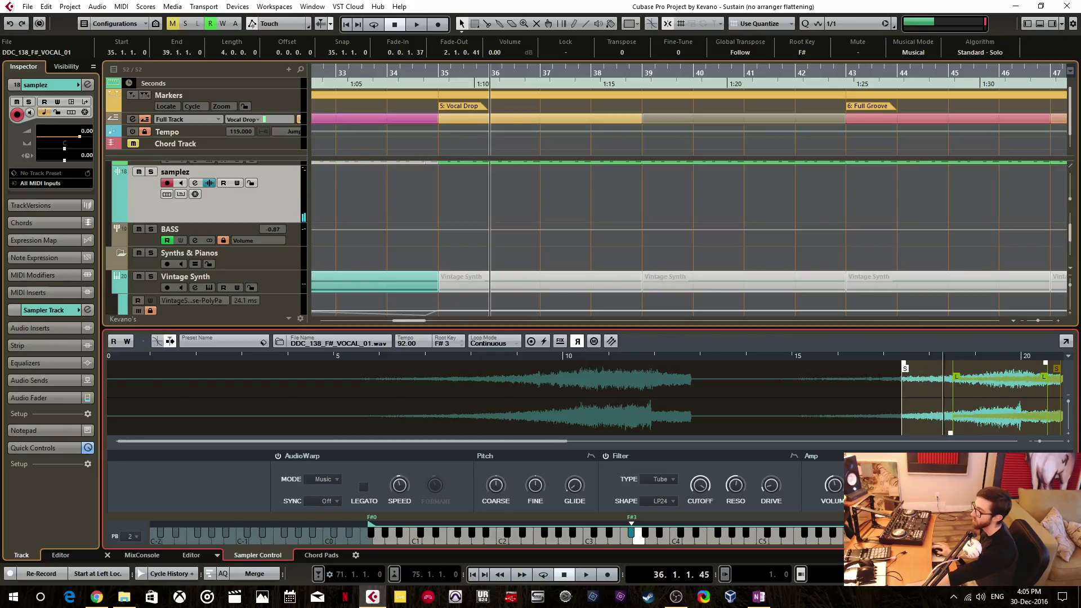
Try the Alternate loop mode, then settle on Once.
{"action": "left_click", "coordinate": [494, 343]}
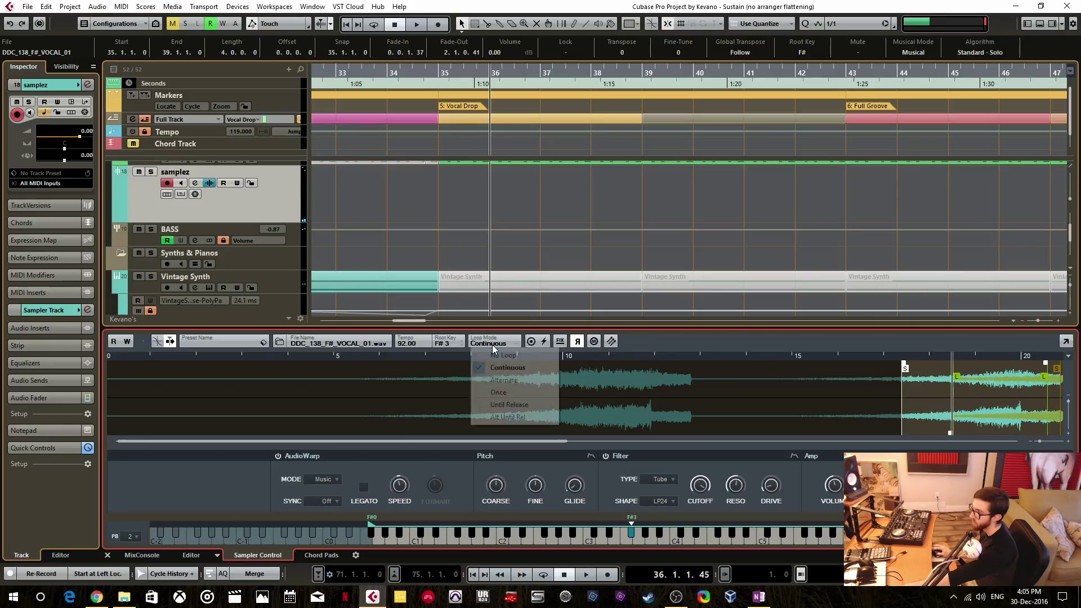
{"action": "left_click", "coordinate": [524, 381]}
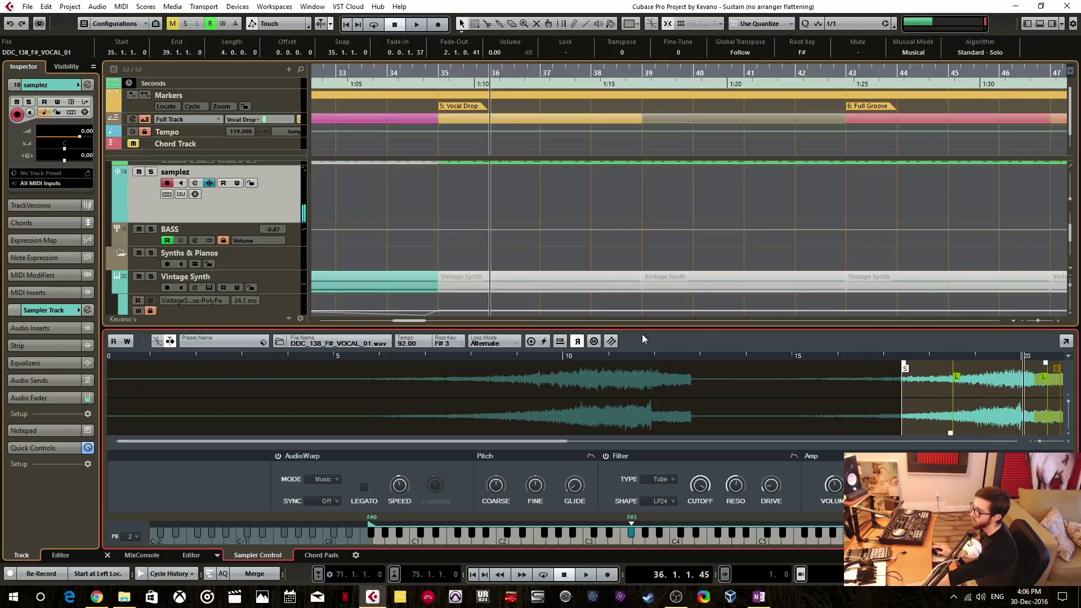
{"action": "left_click", "coordinate": [494, 343]}
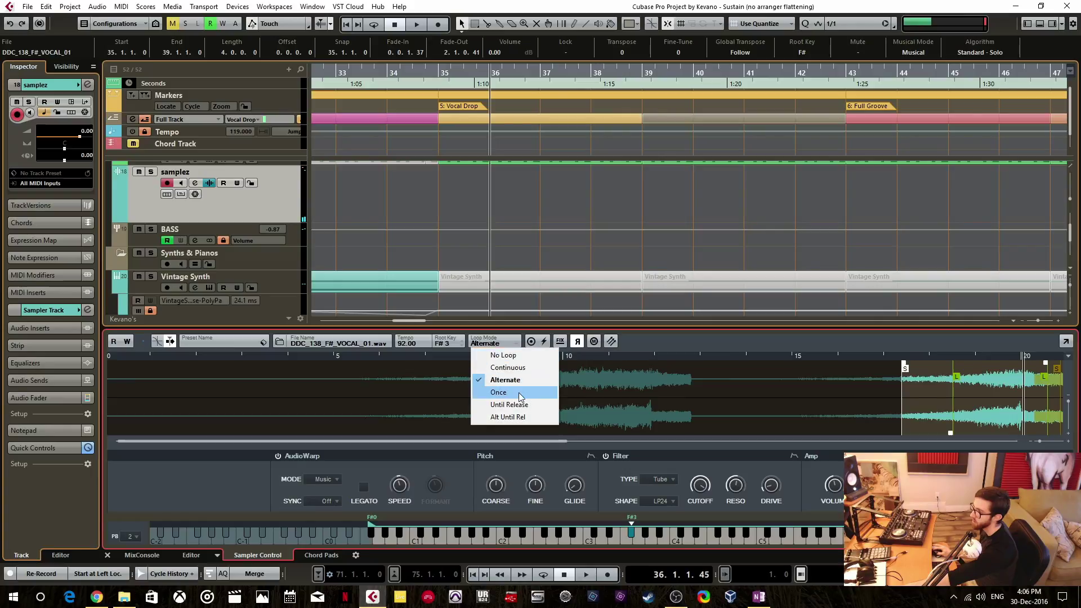
{"action": "left_click", "coordinate": [495, 401]}
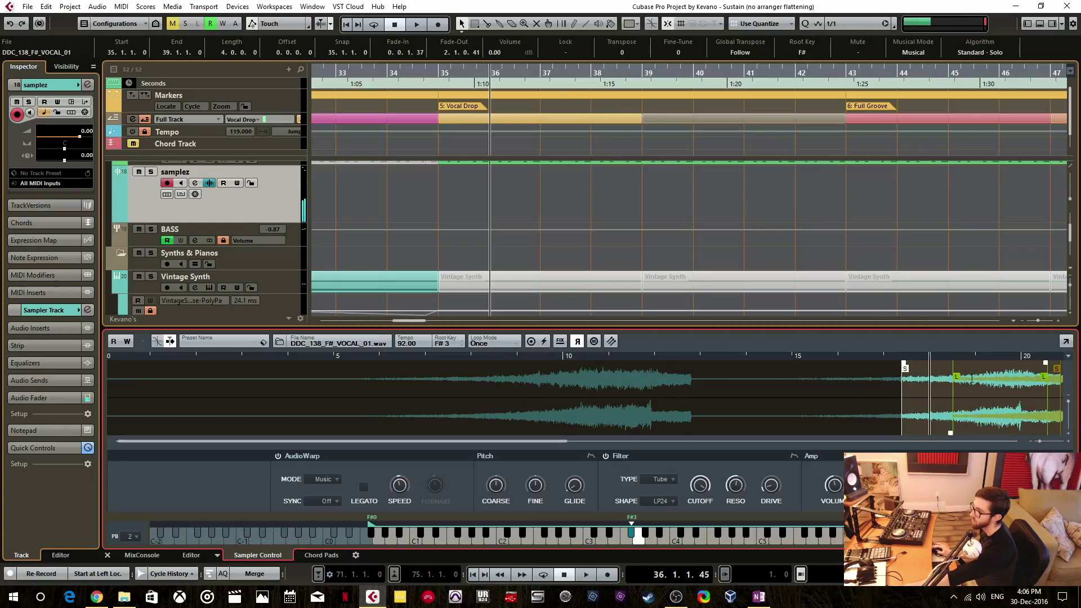
{"action": "left_click", "coordinate": [516, 346]}
{"action": "left_click", "coordinate": [509, 342]}
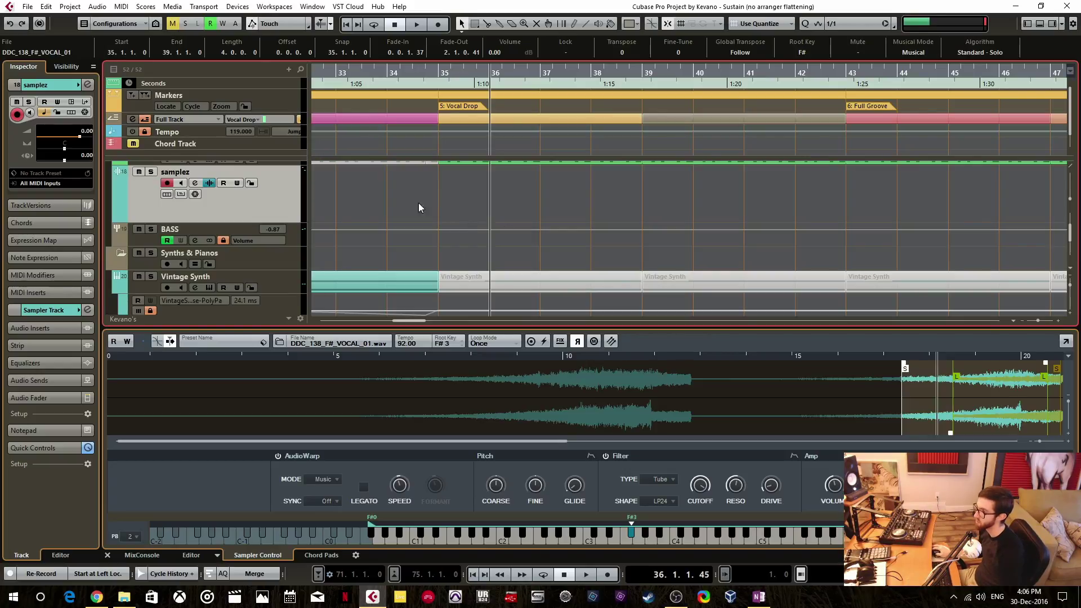
Solo samplez and record a short MIDI part from bar 3 to bar 7.
{"action": "left_click_drag", "start_coordinate": [434, 83], "coordinate": [393, 90]}
{"action": "left_click", "coordinate": [151, 171]}
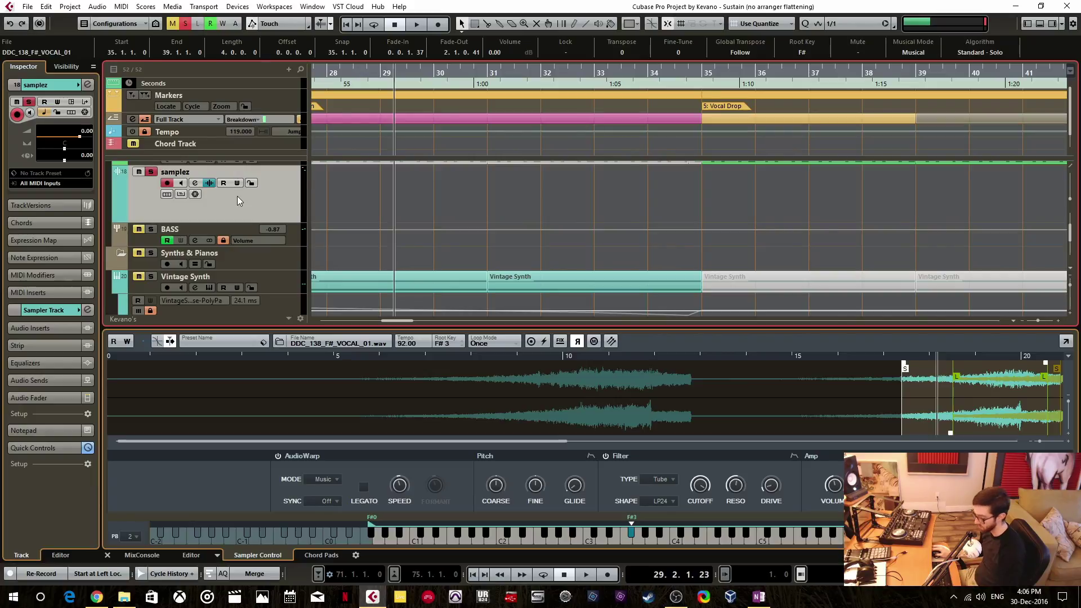
{"action": "key", "text": "KP_Multiply"}
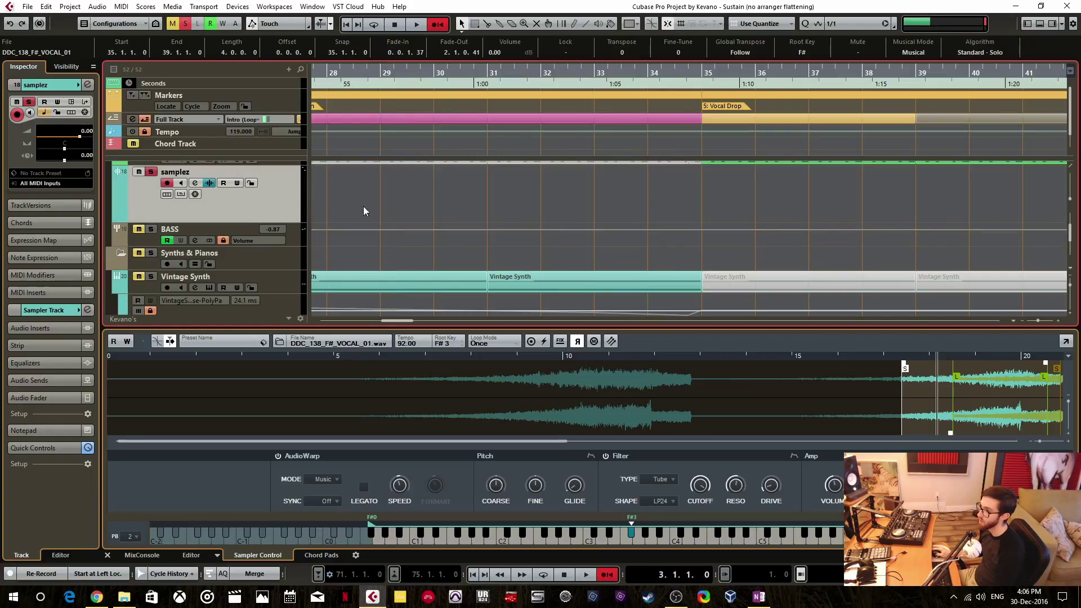
{"action": "scroll", "coordinate": [792, 223], "scroll_direction": "up", "scroll_amount": 3}
{"action": "scroll", "coordinate": [840, 225], "scroll_direction": "left", "scroll_amount": 5}
{"action": "key", "text": "shift+f"}
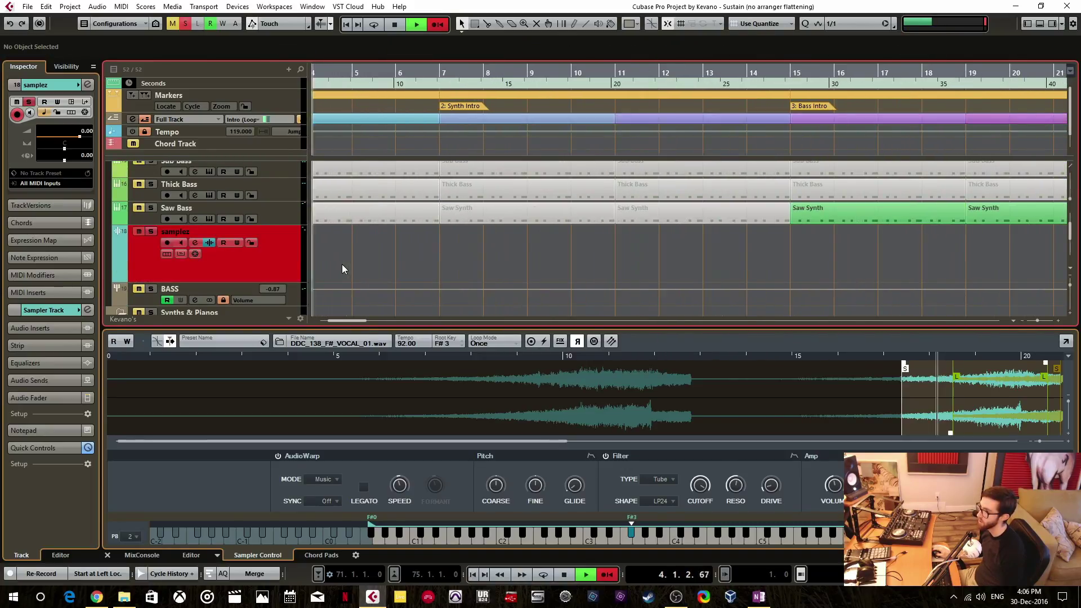
{"action": "key", "text": "h"}
{"action": "key", "text": "h"}
{"action": "key", "text": "h"}
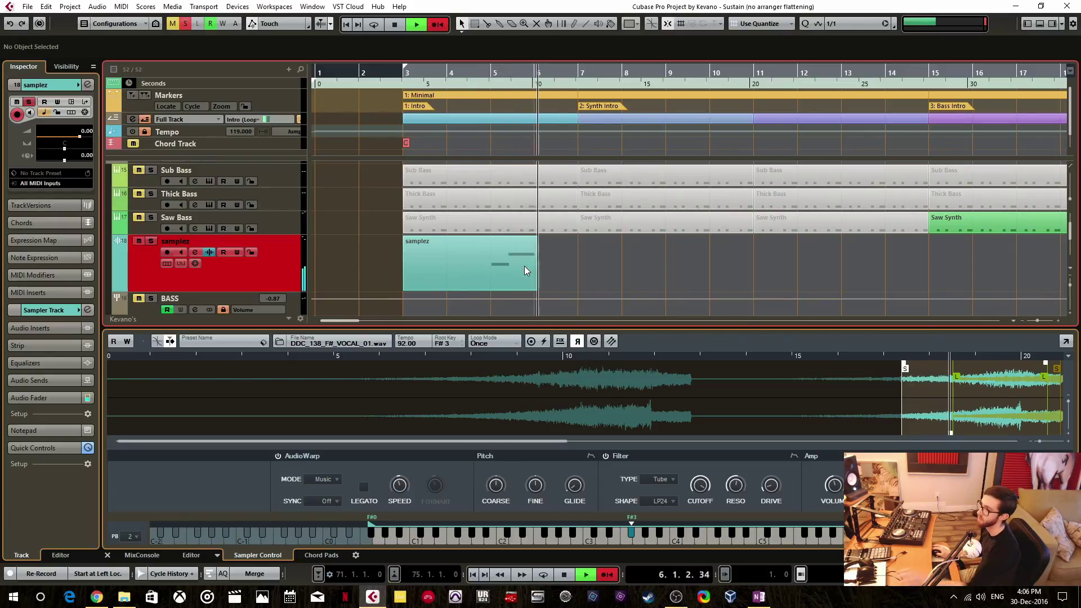
{"action": "left_click", "coordinate": [403, 24]}
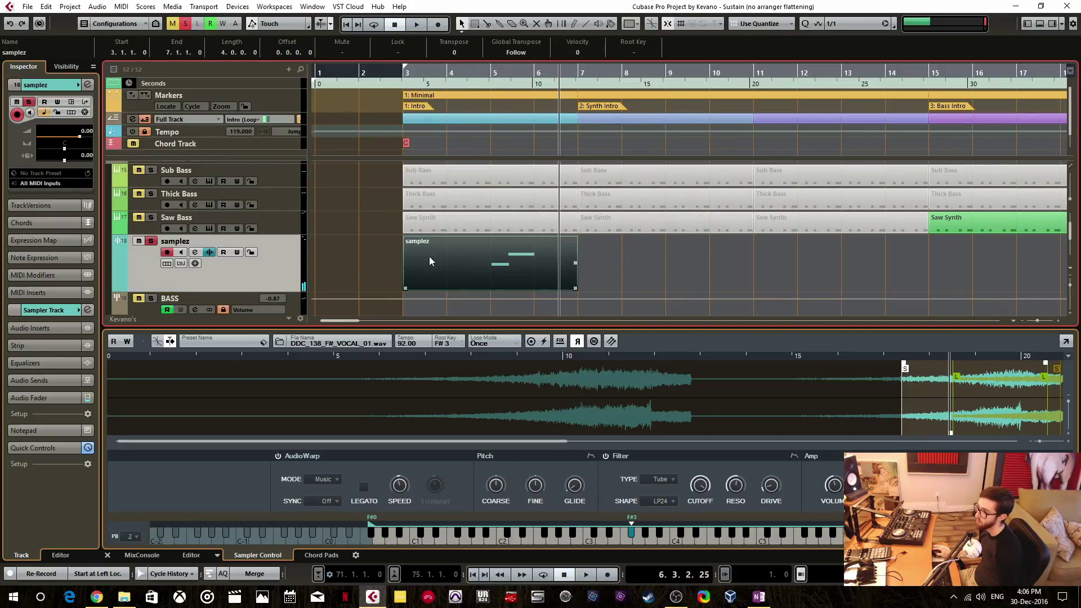
Deselect the new part, check the Edit menu, and unsolo samplez.
{"action": "left_click", "coordinate": [390, 265]}
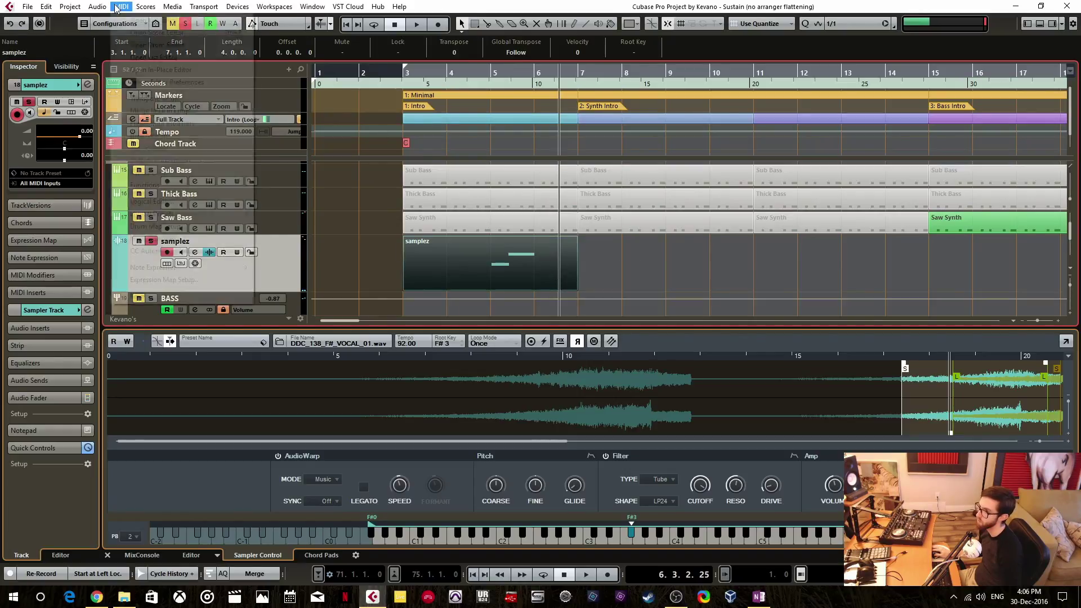
{"action": "left_click", "coordinate": [46, 7]}
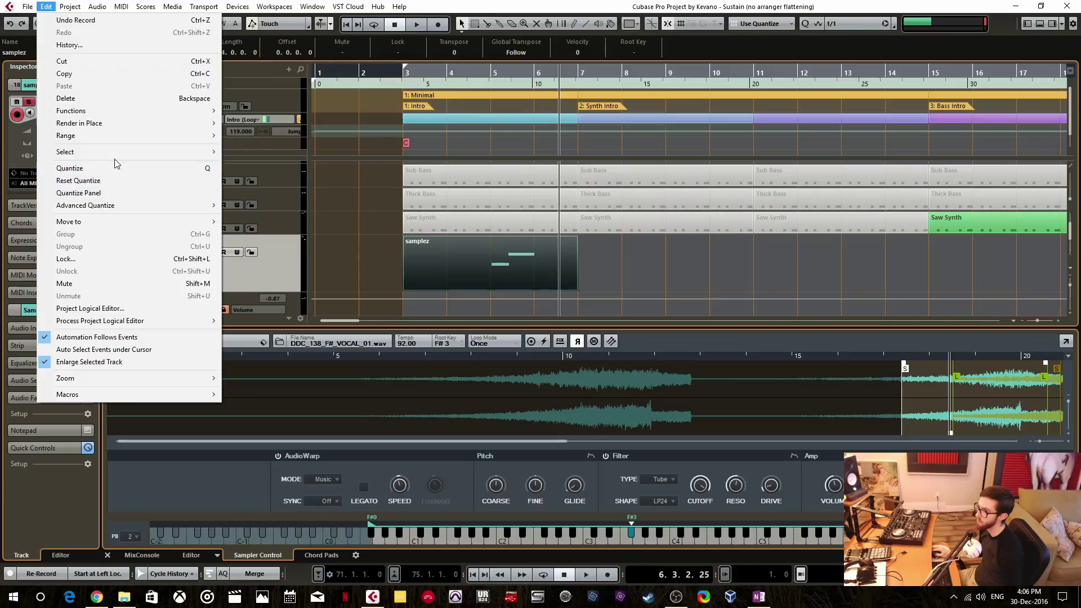
{"action": "mouse_move", "coordinate": [224, 122]}
{"action": "left_click", "coordinate": [608, 248]}
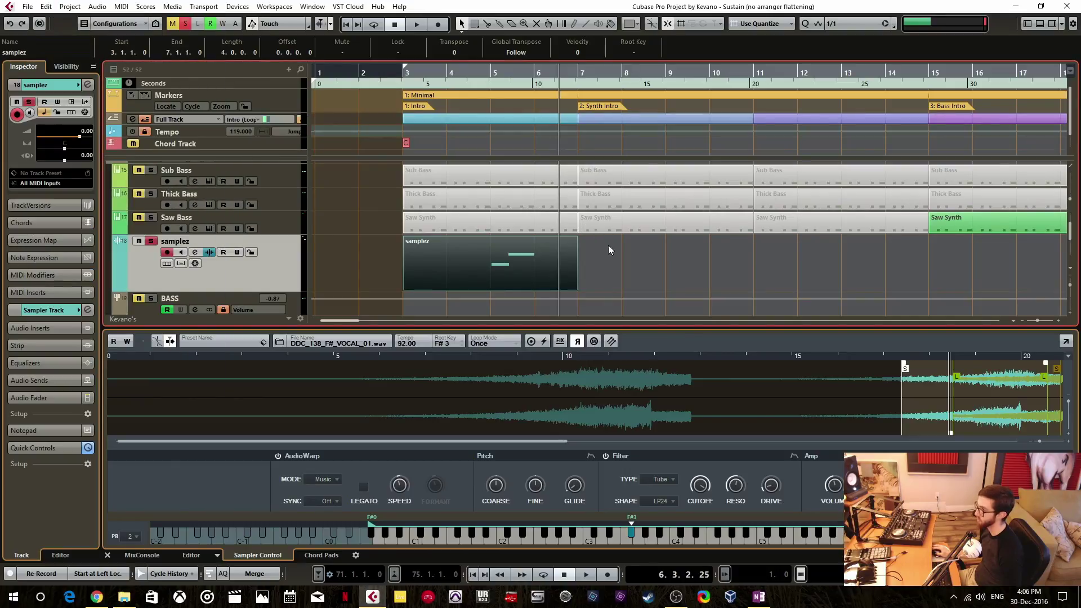
{"action": "left_click", "coordinate": [608, 248]}
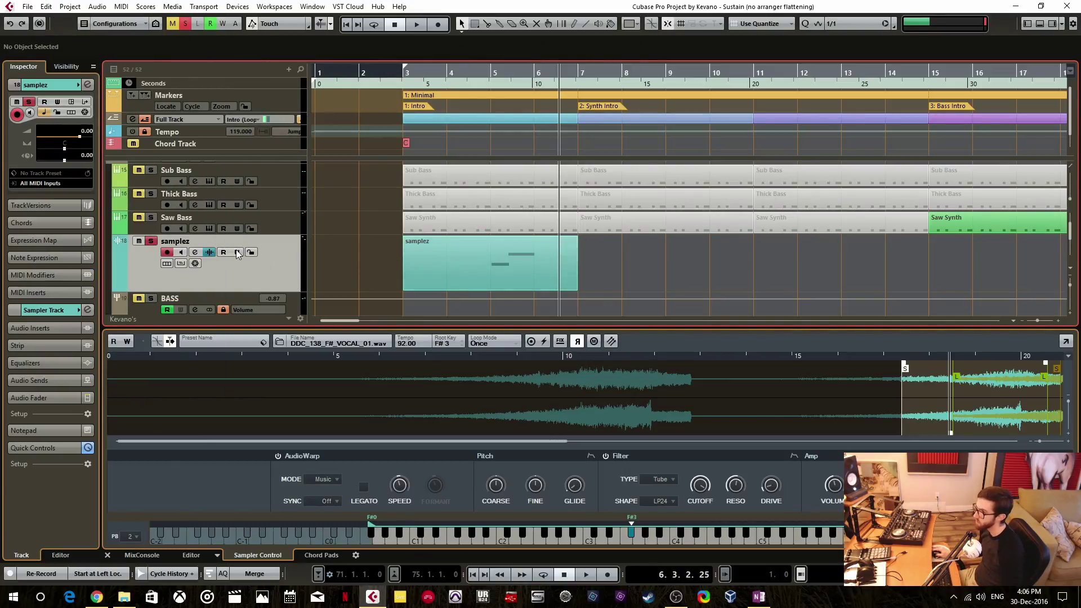
{"action": "left_click", "coordinate": [151, 241]}
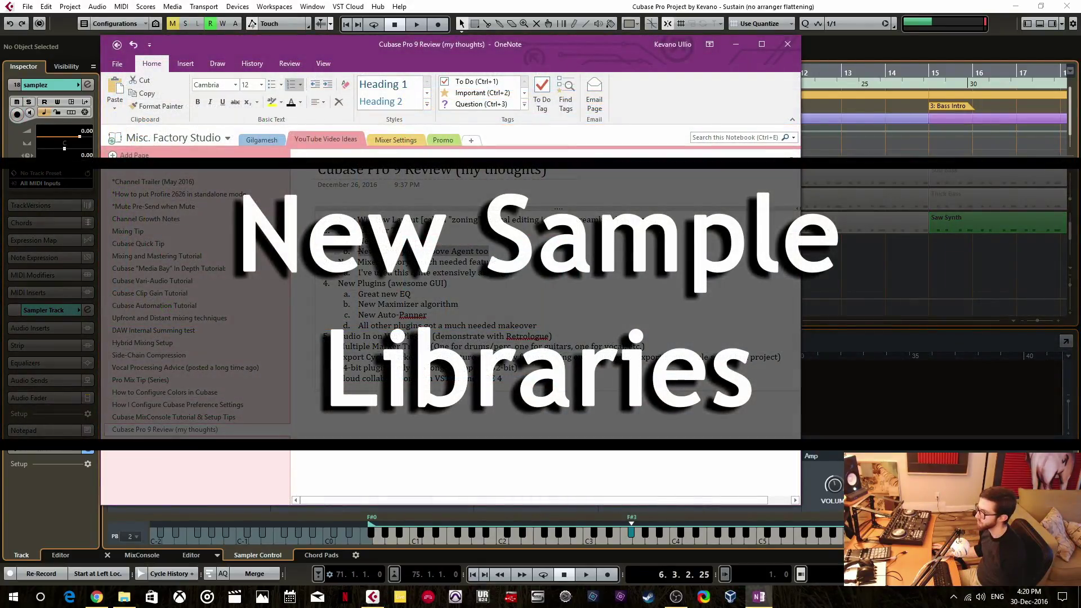
Open the right-zone MediaBay and browse Home > Loops & Samples > Production Grooves.
{"action": "left_click", "coordinate": [730, 42]}
{"action": "left_click", "coordinate": [1039, 23]}
{"action": "left_click", "coordinate": [1048, 24]}
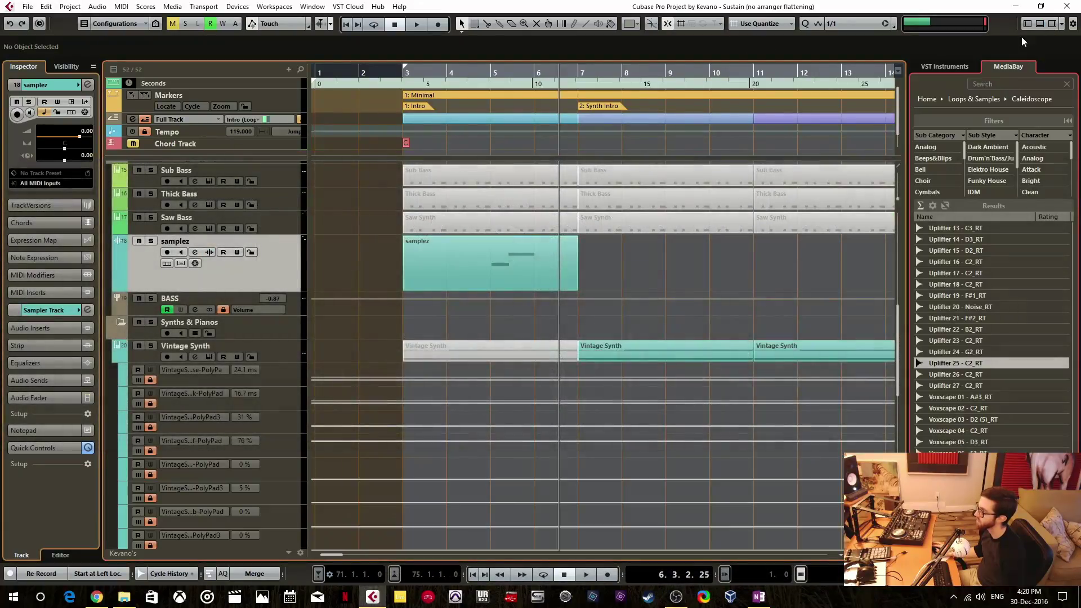
{"action": "left_click", "coordinate": [926, 99]}
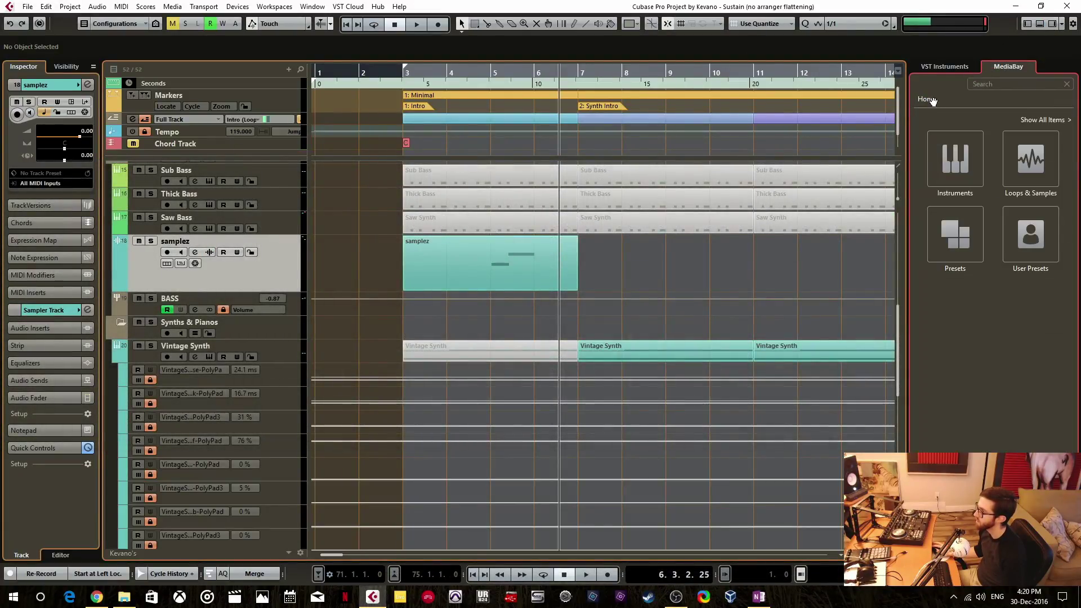
{"action": "left_click", "coordinate": [1038, 174]}
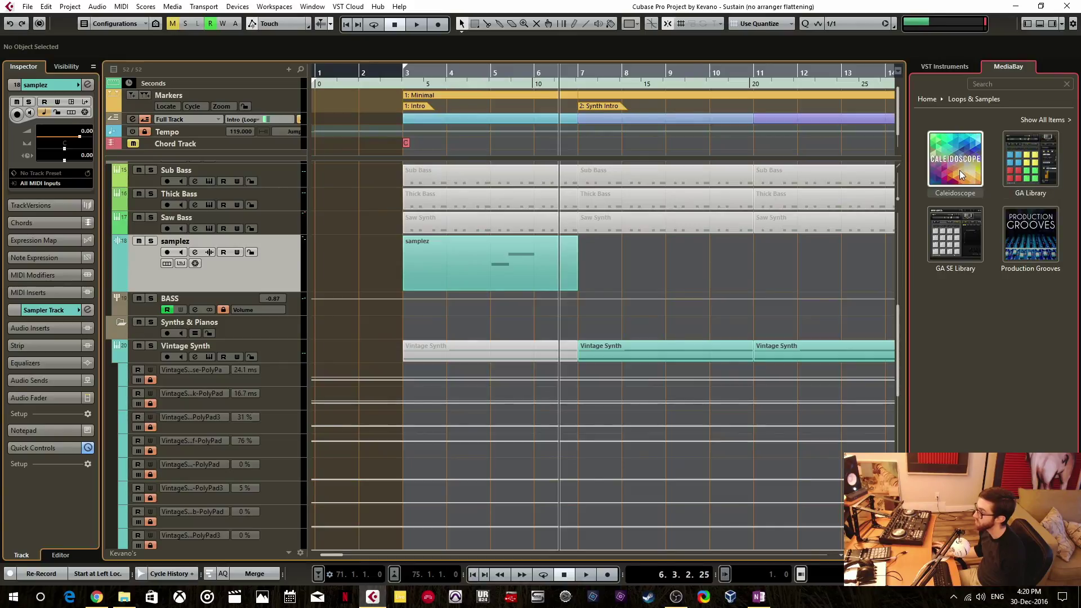
{"action": "left_click", "coordinate": [1028, 254]}
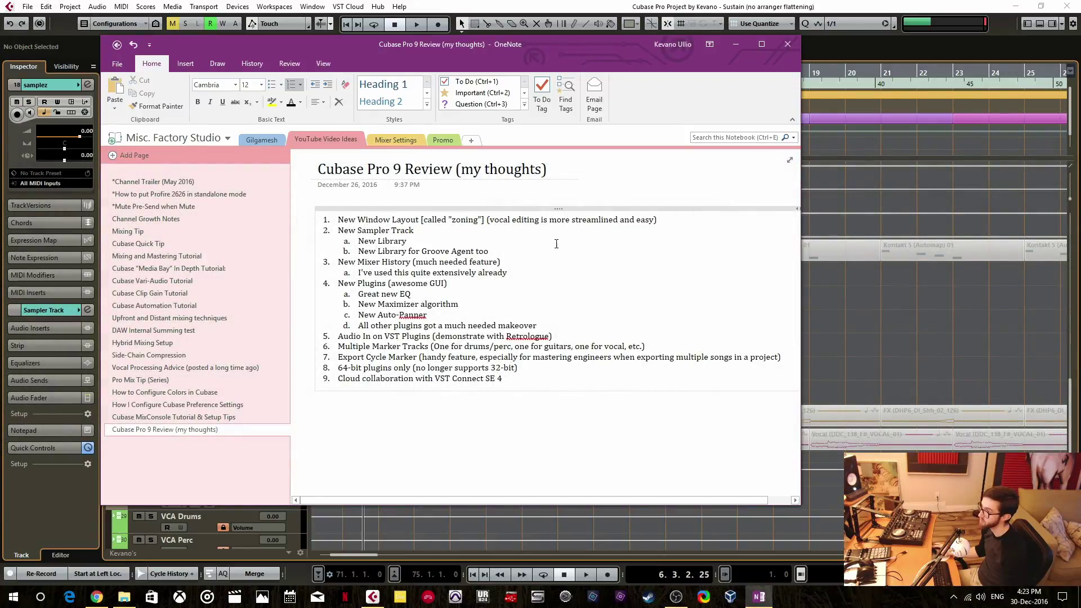
Open MixConsole with F3 and scroll its History list to the latest volume and plug-in entries.
{"action": "left_click", "coordinate": [734, 44]}
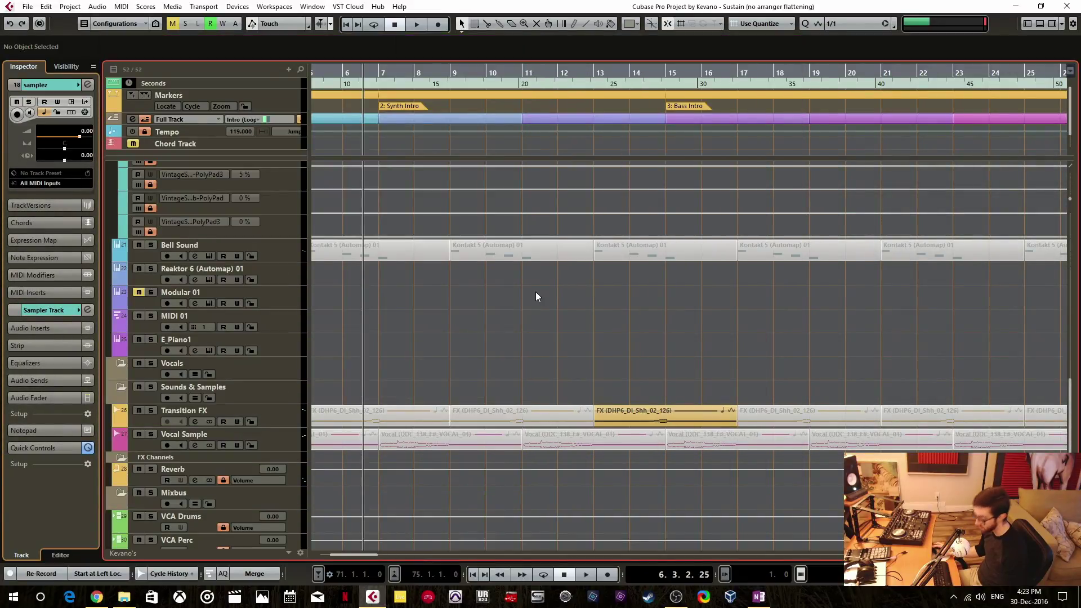
{"action": "key", "text": "F3"}
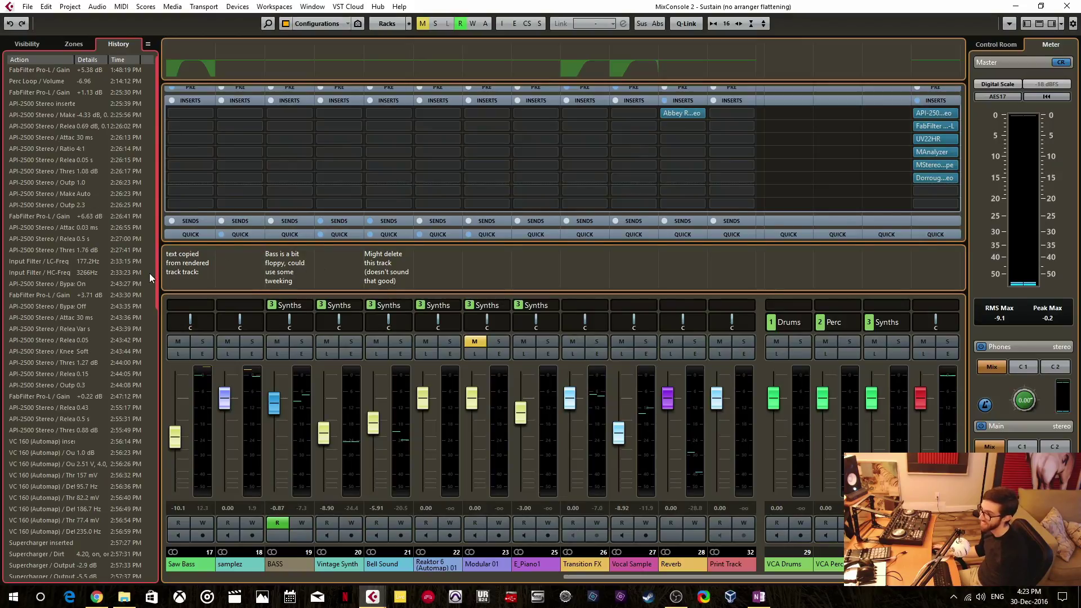
{"action": "scroll", "coordinate": [154, 285], "scroll_direction": "down", "scroll_amount": 10}
{"action": "scroll", "coordinate": [154, 285], "scroll_direction": "down", "scroll_amount": 1}
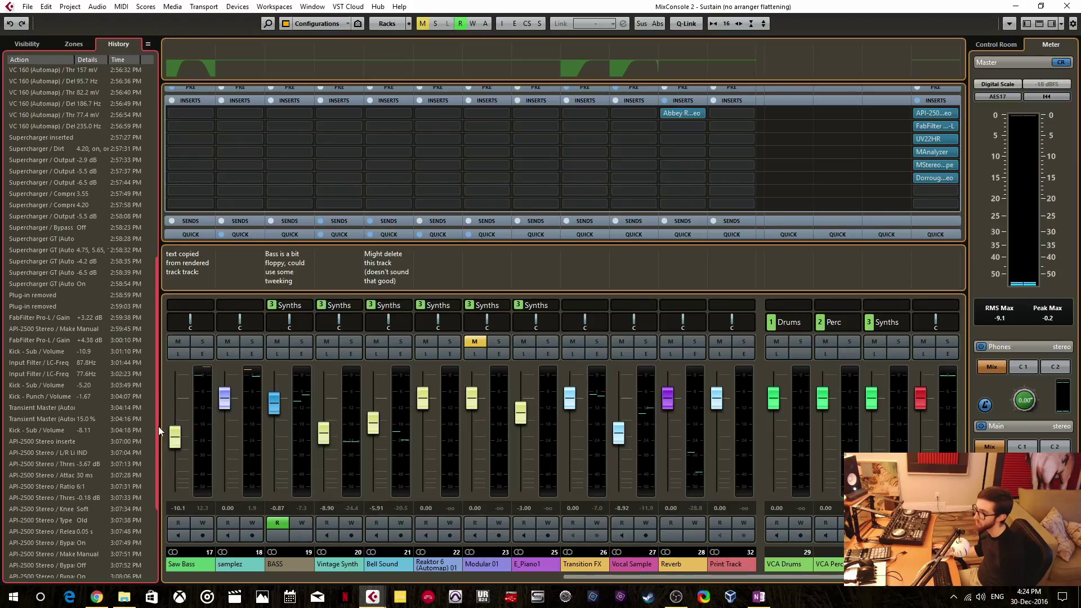
{"action": "left_click_drag", "start_coordinate": [157, 428], "coordinate": [157, 518]}
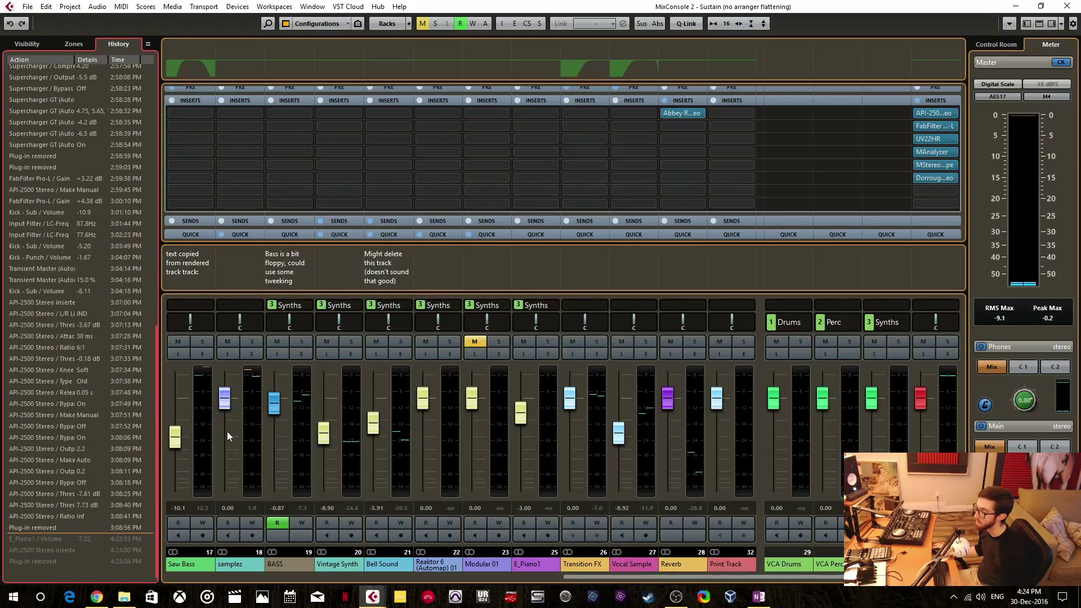
{"action": "left_click", "coordinate": [42, 43]}
{"action": "left_click", "coordinate": [74, 42]}
{"action": "left_click", "coordinate": [118, 44]}
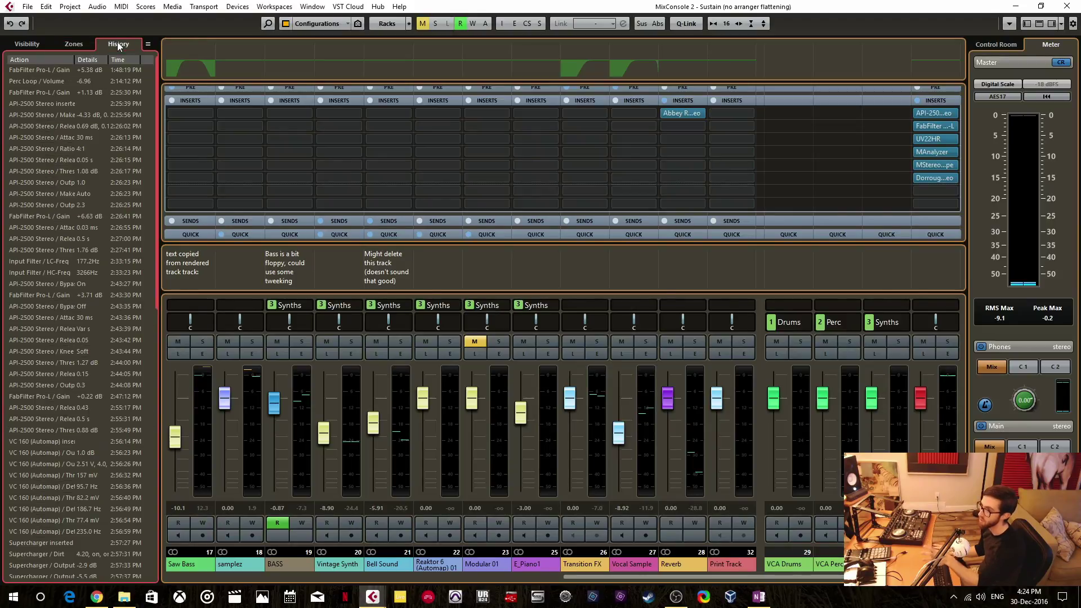
{"action": "left_click", "coordinate": [1026, 24]}
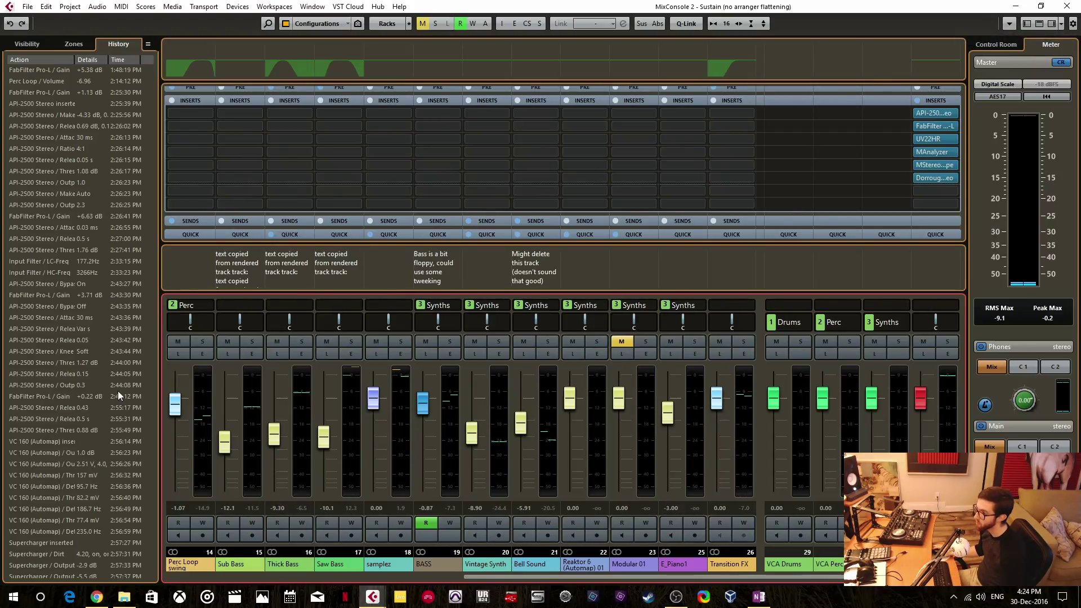
{"action": "scroll", "coordinate": [115, 405], "scroll_direction": "down", "scroll_amount": 15}
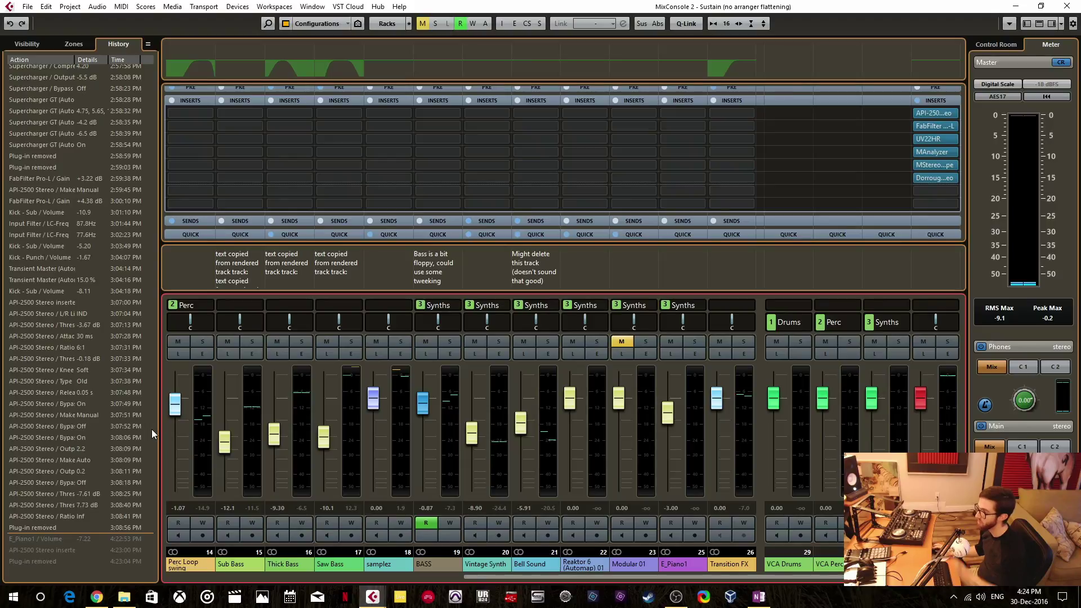
Insert API-2500 Mono on BASS, move it to Vintage Synth, then remove and discard it.
{"action": "left_click", "coordinate": [455, 114]}
{"action": "left_click", "coordinate": [442, 146]}
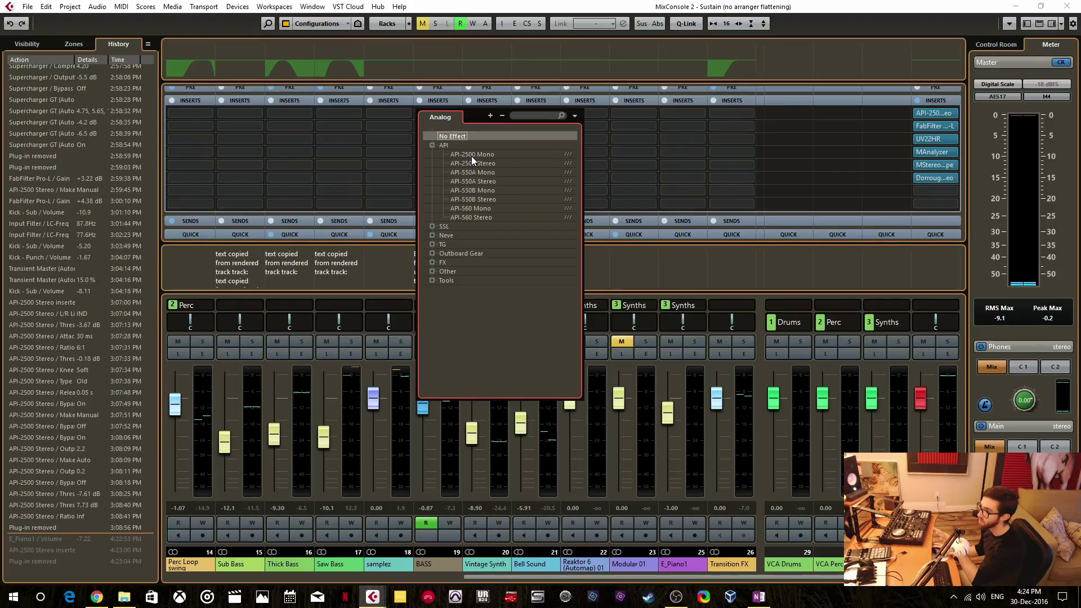
{"action": "left_click", "coordinate": [469, 160]}
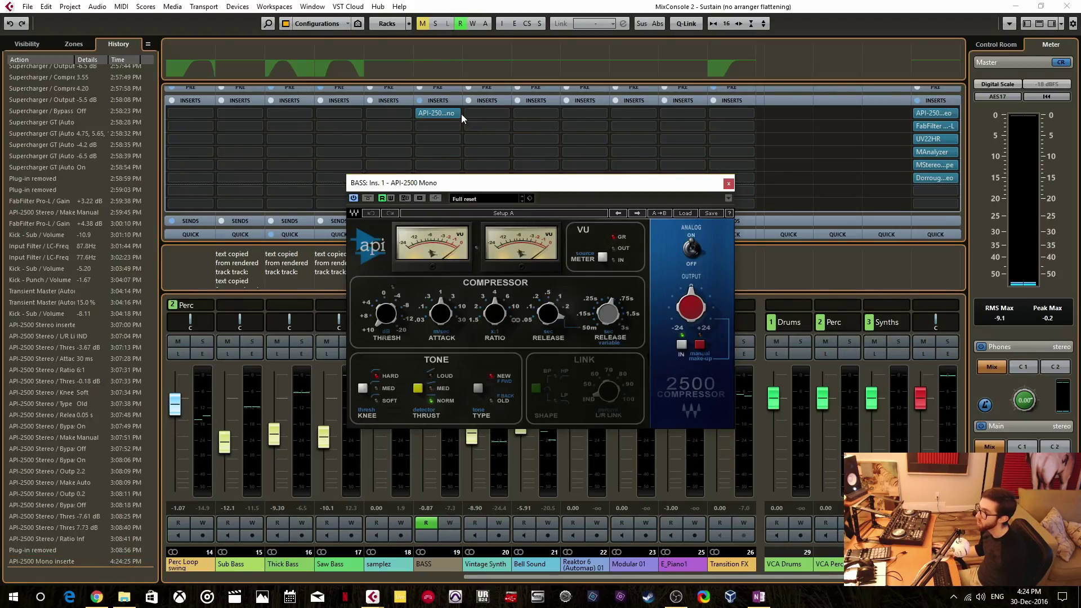
{"action": "left_click_drag", "start_coordinate": [449, 116], "coordinate": [480, 111]}
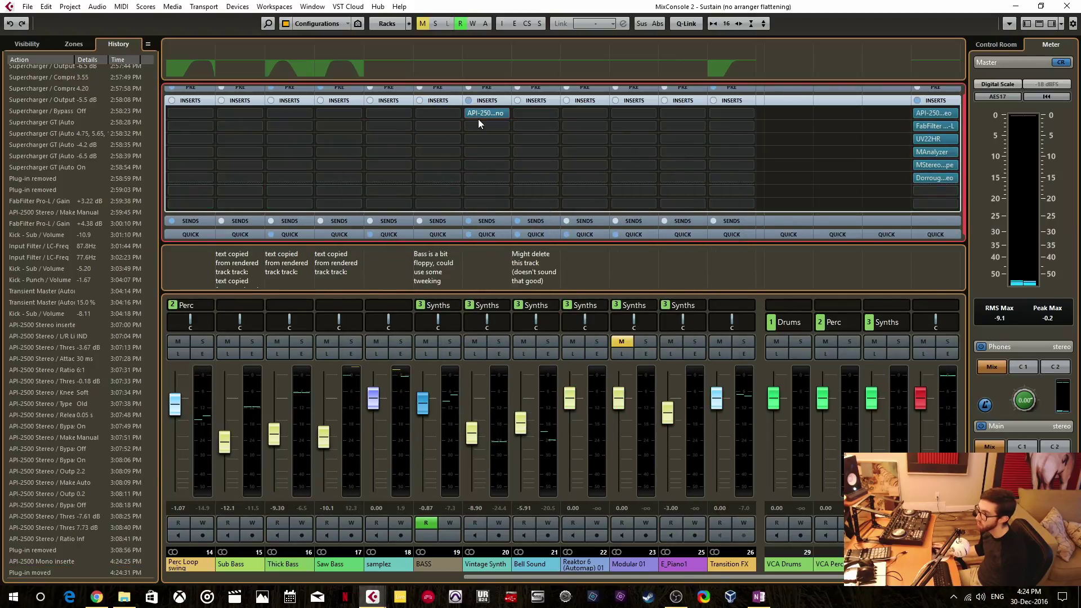
{"action": "left_click", "coordinate": [505, 112]}
{"action": "left_click", "coordinate": [504, 135]}
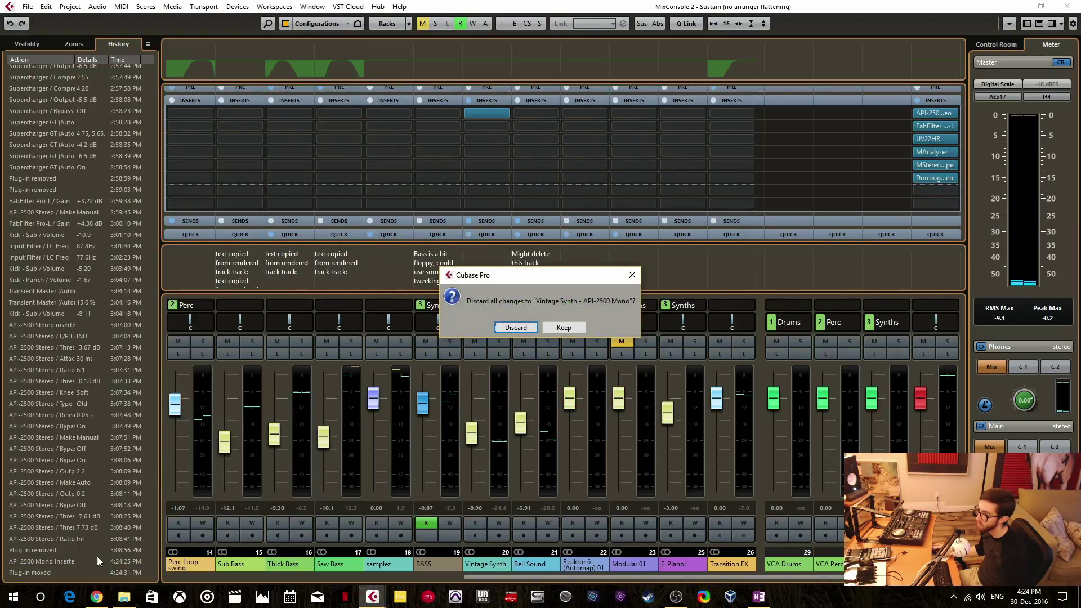
{"action": "left_click", "coordinate": [529, 331]}
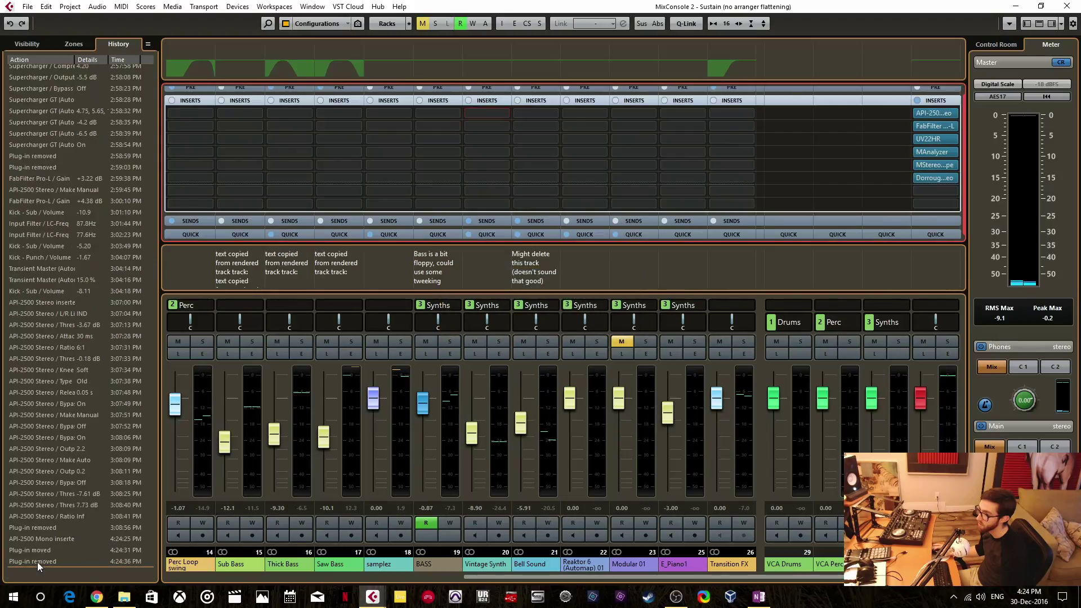
Raise the Reverb sends on Vintage Synth and Bell Sound, then roll them back in History.
{"action": "left_click", "coordinate": [494, 221]}
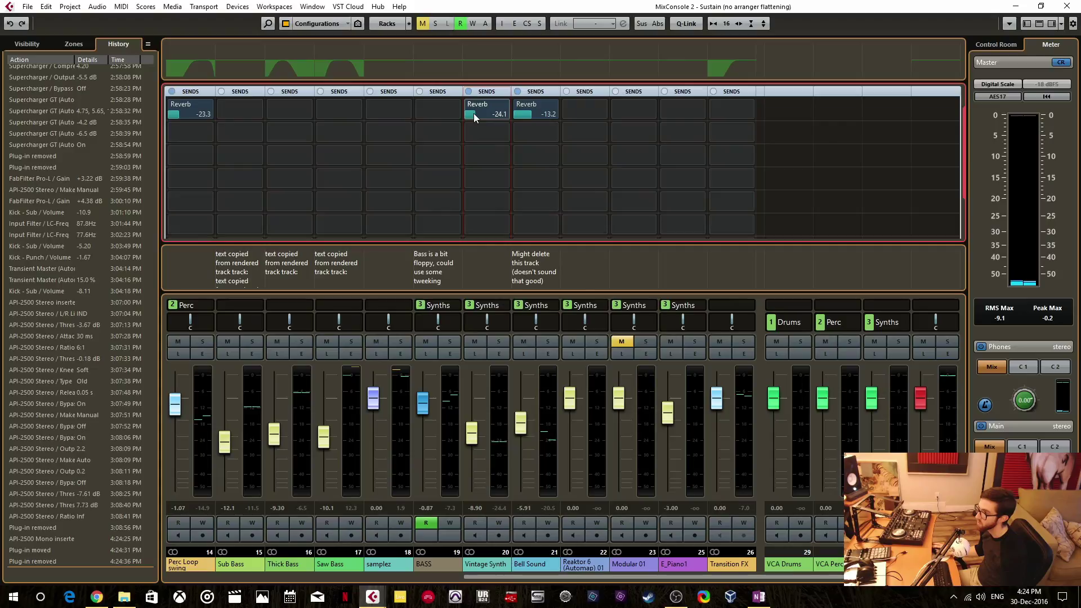
{"action": "left_click_drag", "start_coordinate": [473, 112], "coordinate": [485, 110]}
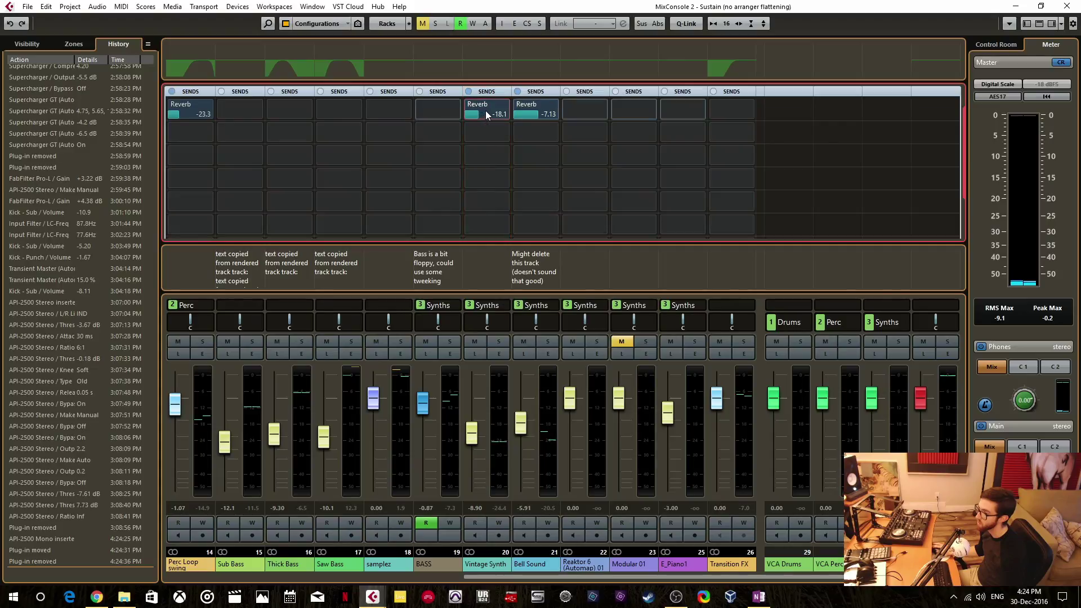
{"action": "left_click", "coordinate": [73, 565]}
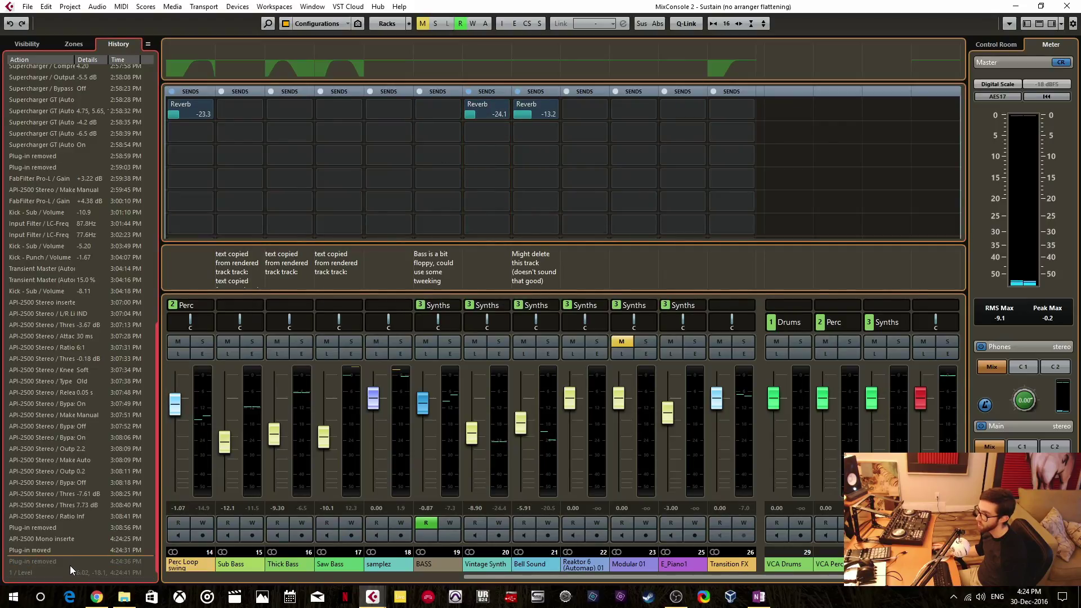
{"action": "left_click", "coordinate": [69, 569]}
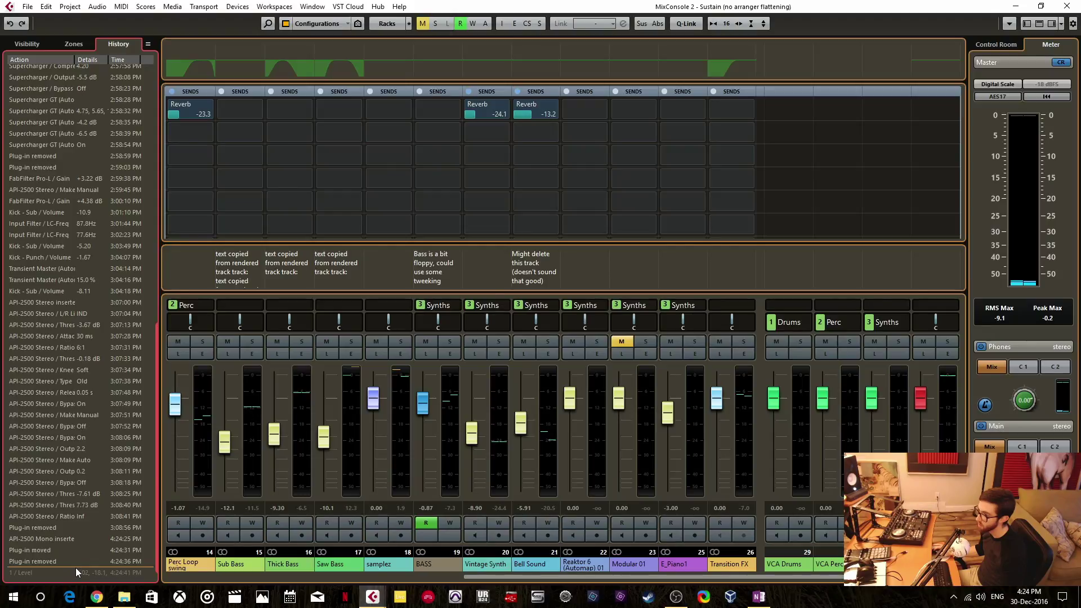
{"action": "left_click_drag", "start_coordinate": [76, 564], "coordinate": [77, 534]}
Set Saw Bass to -20.1 dB panned right, then undo both in History.
{"action": "left_click_drag", "start_coordinate": [323, 437], "coordinate": [329, 461]}
{"action": "left_click_drag", "start_coordinate": [314, 325], "coordinate": [366, 324]}
{"action": "left_click_drag", "start_coordinate": [75, 576], "coordinate": [76, 557]}
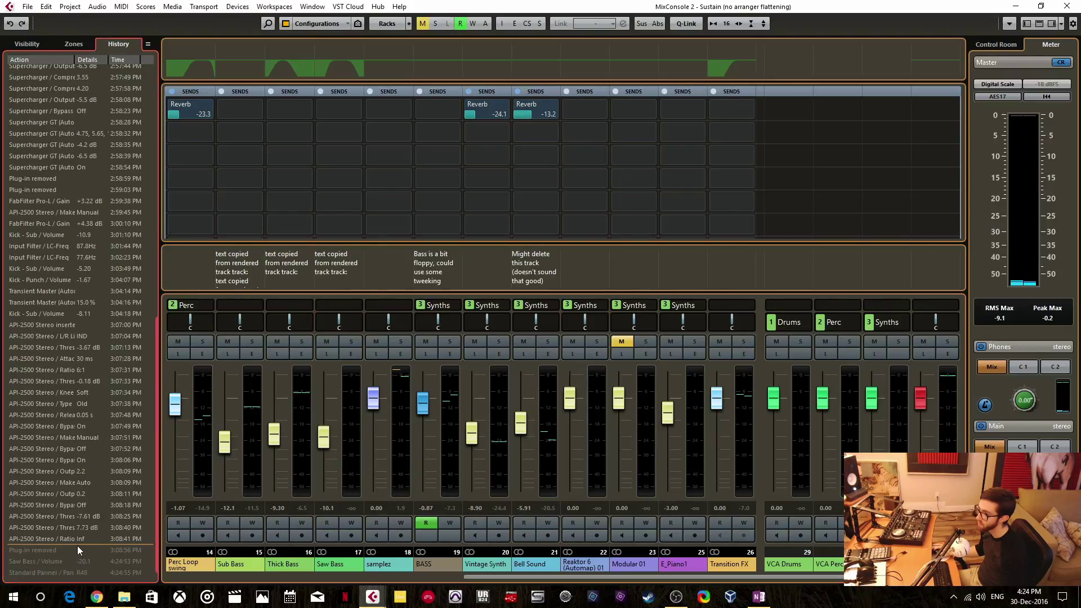
{"action": "left_click", "coordinate": [81, 558]}
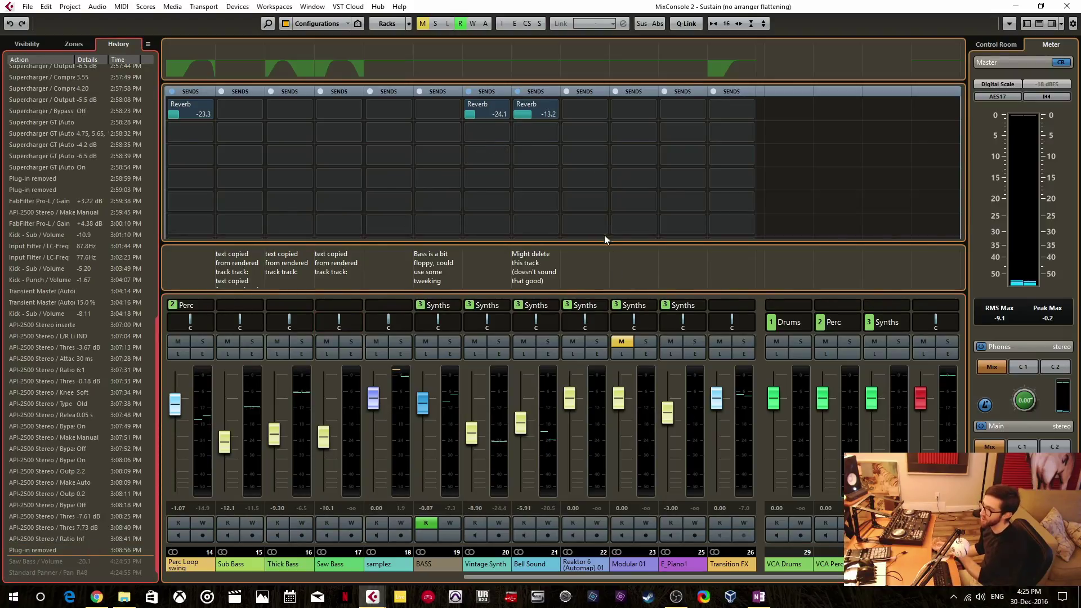
Show the insert rack and adjust the threshold on Studio Monitors' API-2500 Stereo compressor.
{"action": "left_click", "coordinate": [592, 90]}
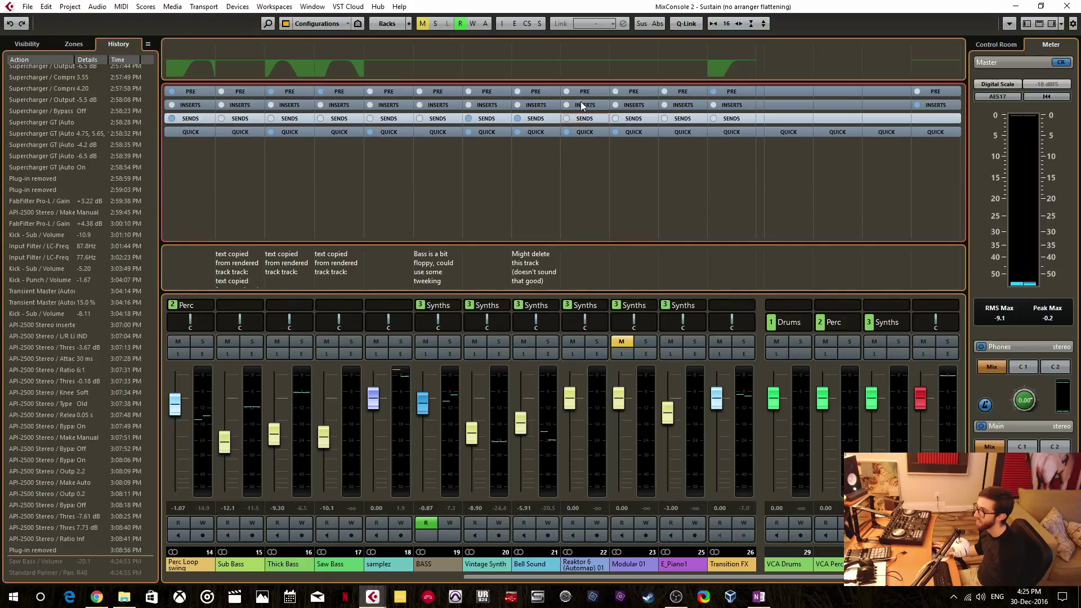
{"action": "left_click", "coordinate": [585, 104]}
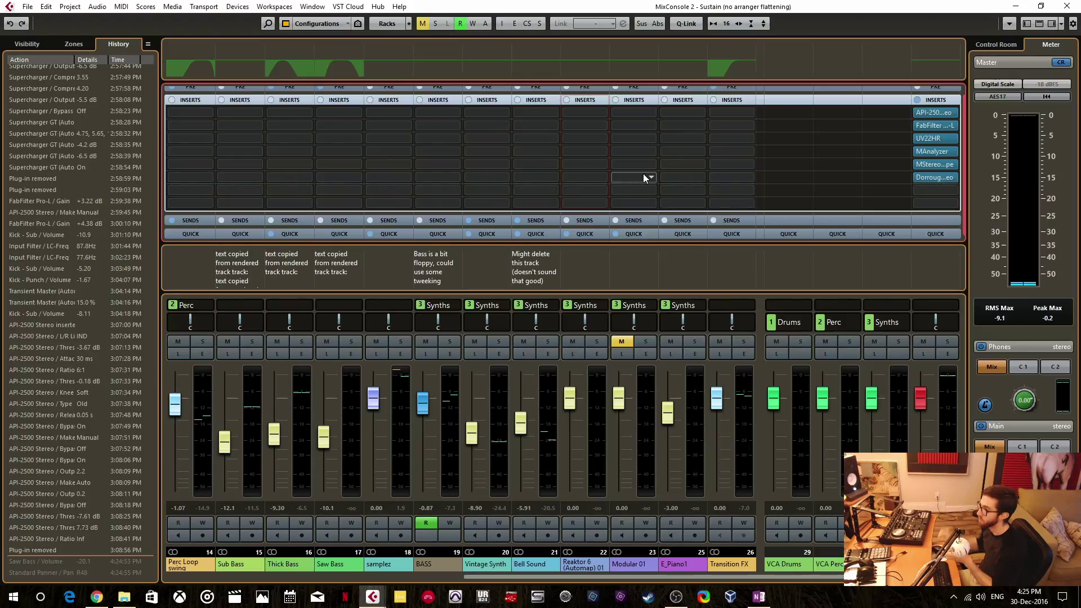
{"action": "left_click", "coordinate": [936, 114]}
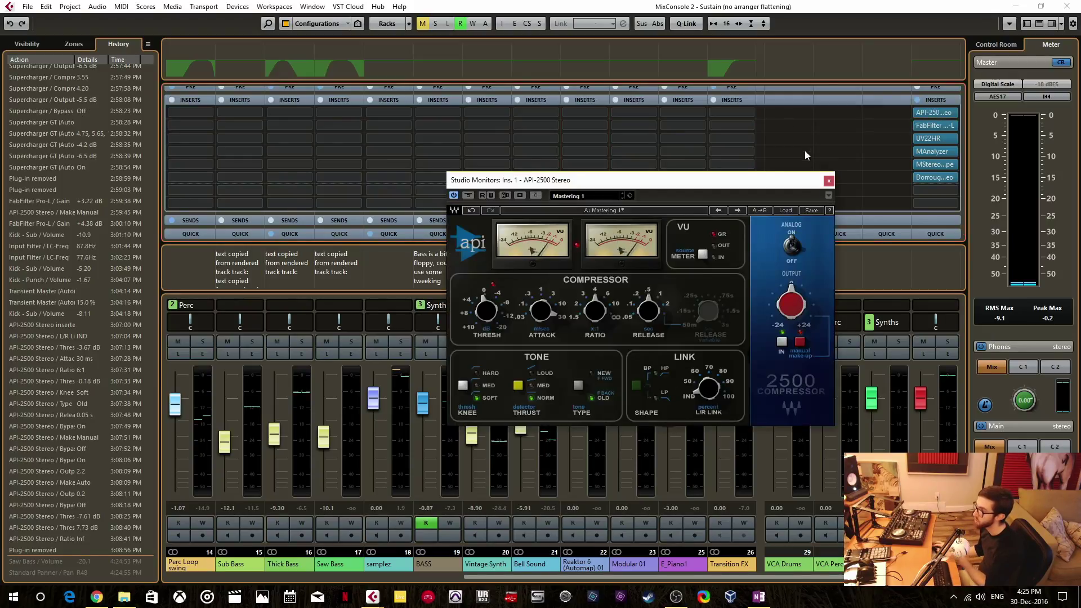
{"action": "left_click_drag", "start_coordinate": [730, 188], "coordinate": [714, 169]}
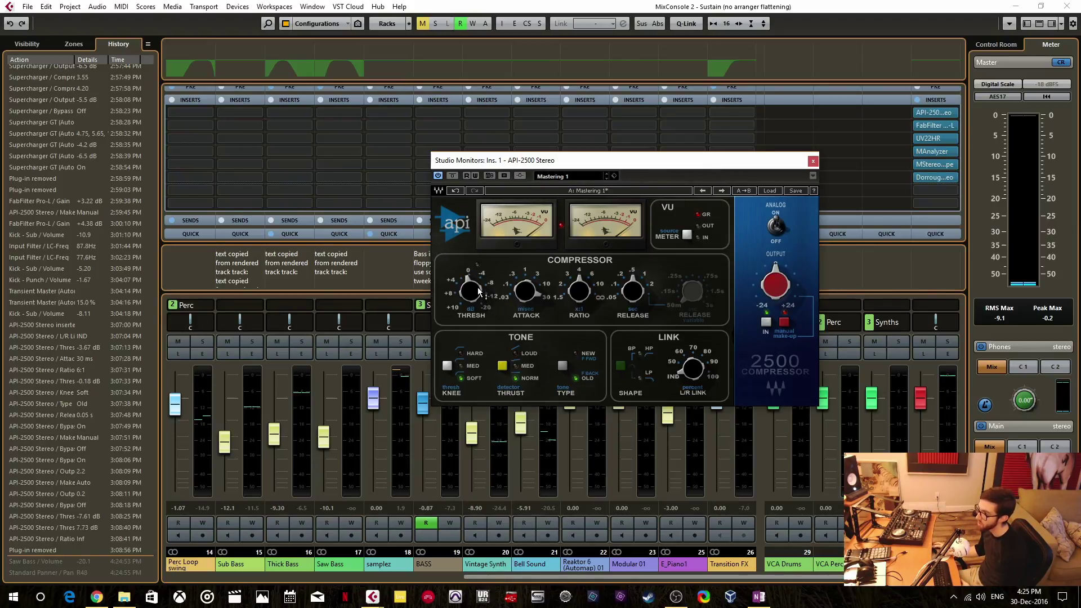
{"action": "left_click_drag", "start_coordinate": [478, 290], "coordinate": [447, 266]}
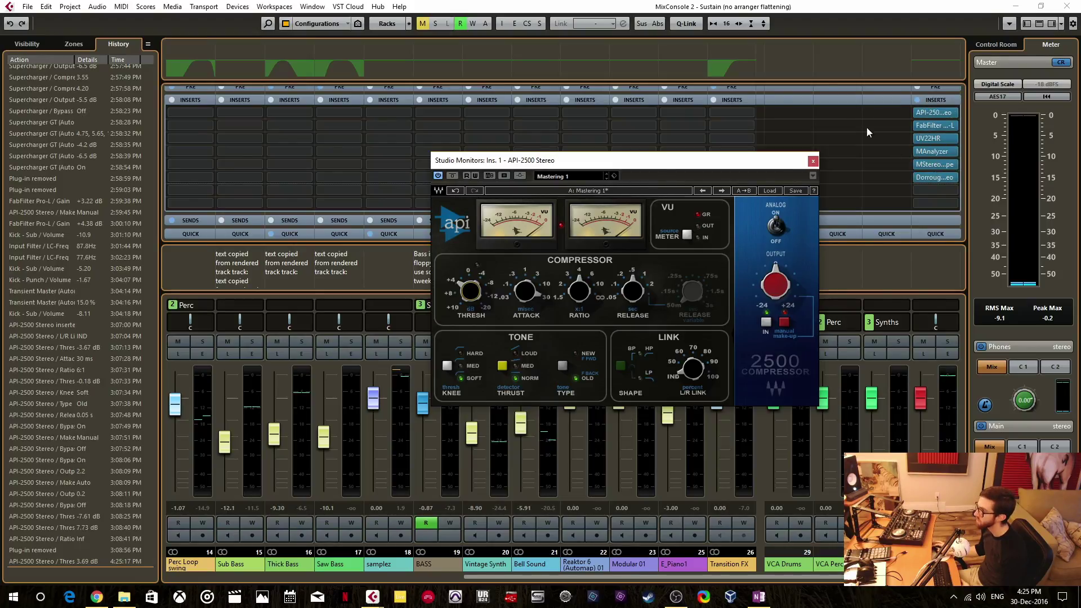
Load VC 2A (Automap) from Outboard Gear into an empty insert slot.
{"action": "left_click", "coordinate": [590, 116]}
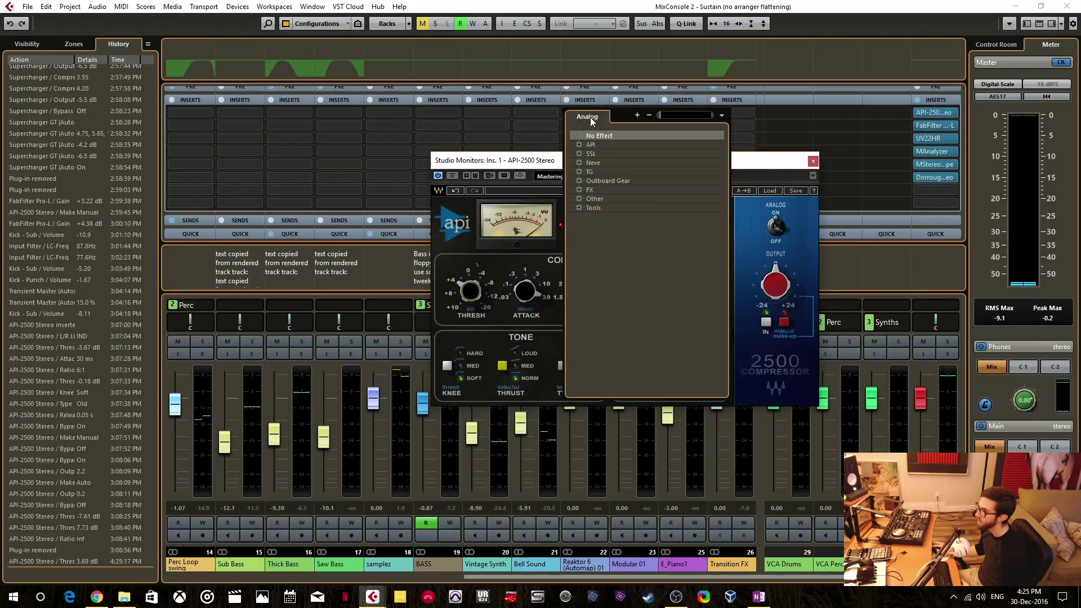
{"action": "left_click", "coordinate": [579, 181]}
{"action": "left_click", "coordinate": [606, 225]}
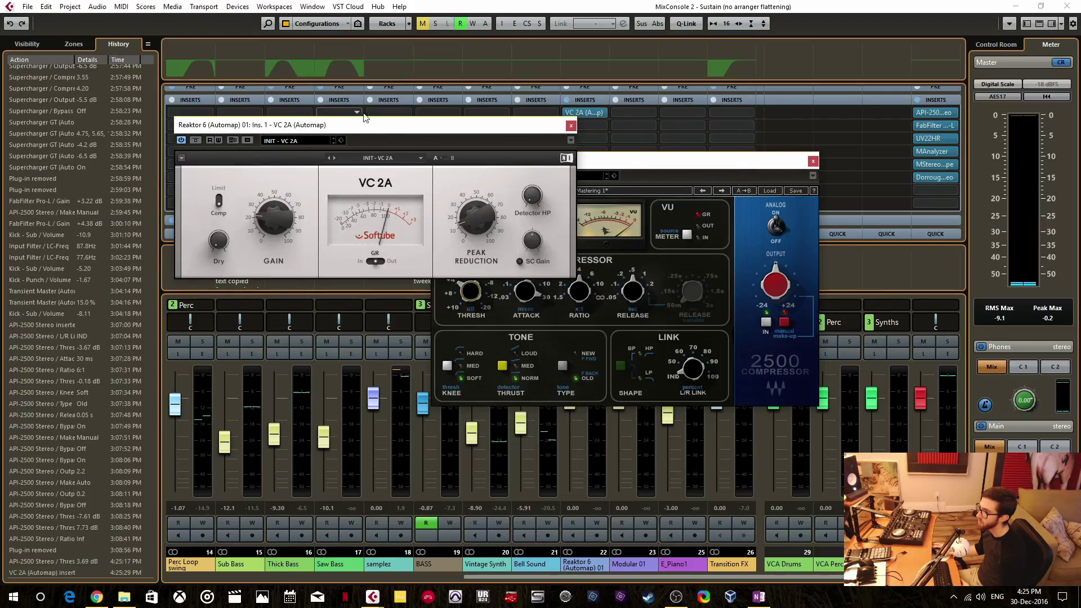
Turn down the VC 2A gain, then delete the plugin from its slot, discarding changes.
{"action": "left_click_drag", "start_coordinate": [367, 124], "coordinate": [454, 125]}
{"action": "left_click_drag", "start_coordinate": [360, 217], "coordinate": [360, 236]}
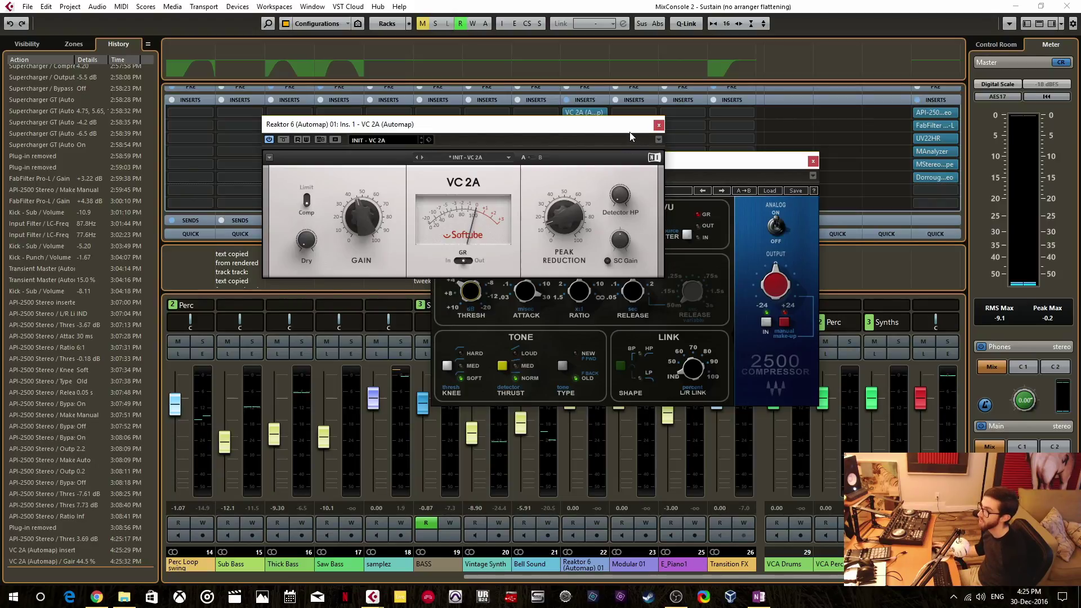
{"action": "left_click", "coordinate": [657, 126]}
{"action": "left_click", "coordinate": [602, 114]}
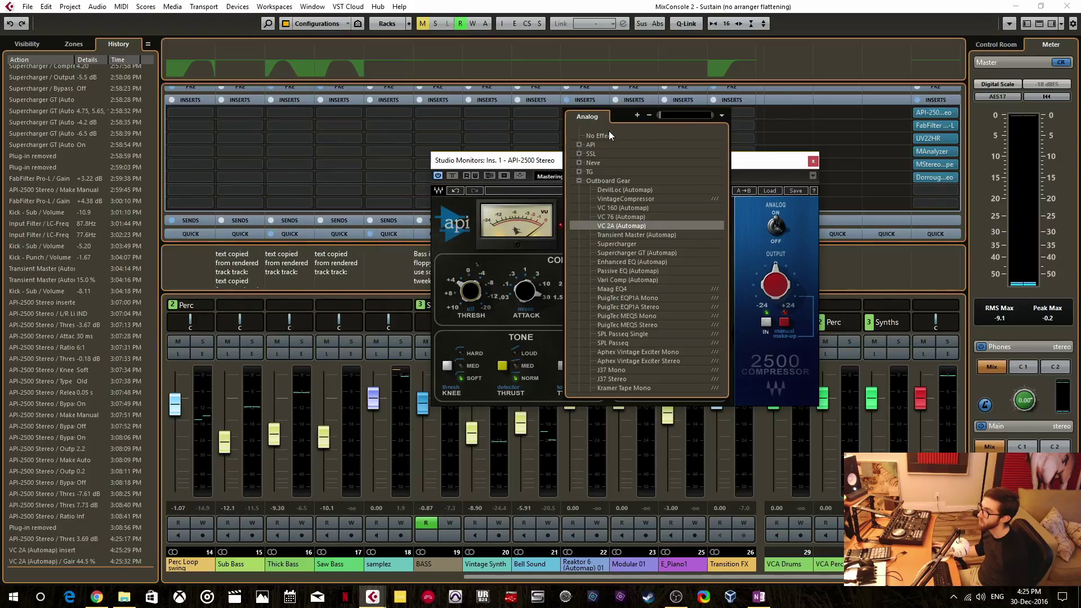
{"action": "key", "text": "Escape"}
{"action": "key", "text": "Delete"}
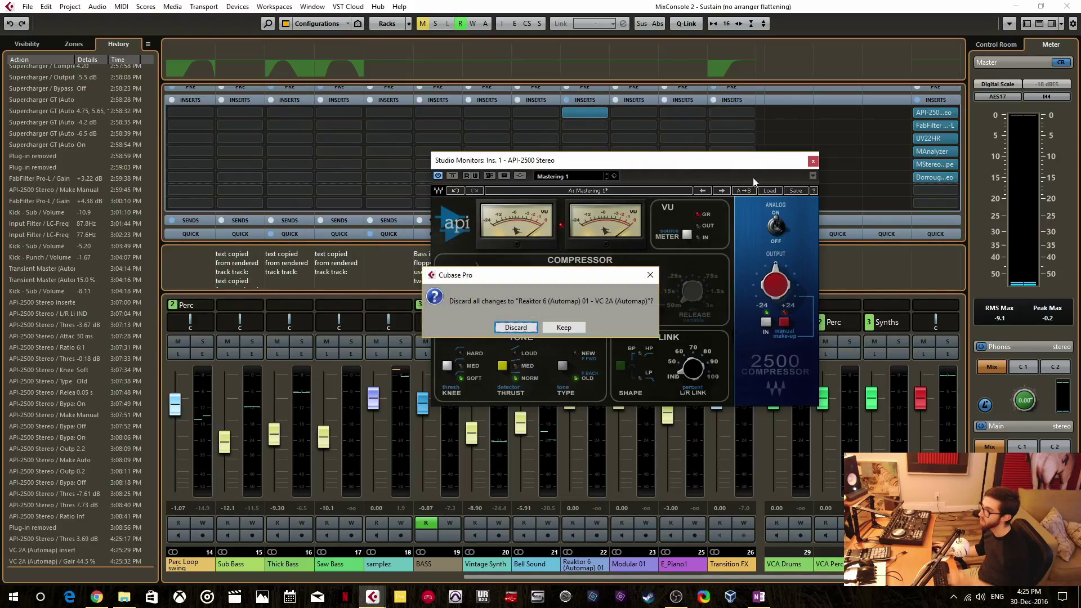
{"action": "left_click", "coordinate": [526, 331]}
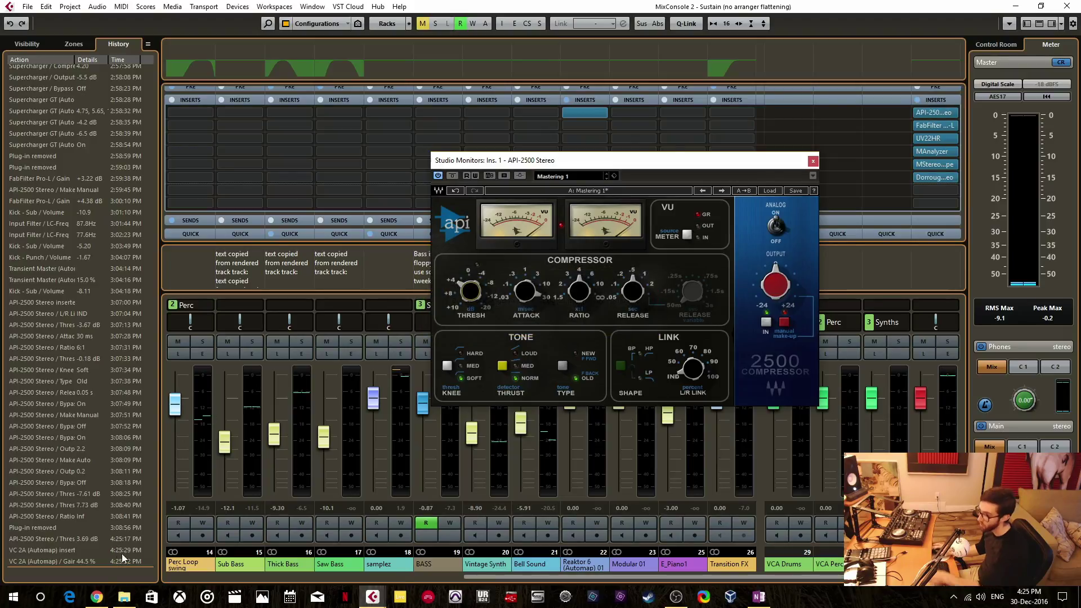
Close the API-2500 Stereo plugin window.
{"action": "left_click", "coordinate": [812, 161]}
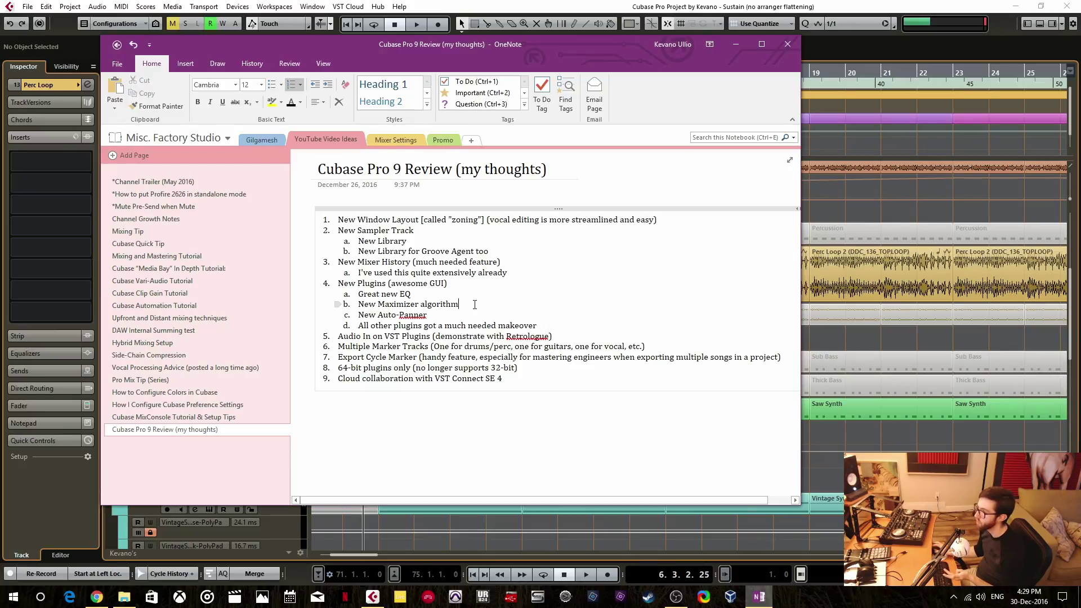
Mark the New Auto-Panner line in the notes and minimize OneNote.
{"action": "left_click", "coordinate": [436, 316]}
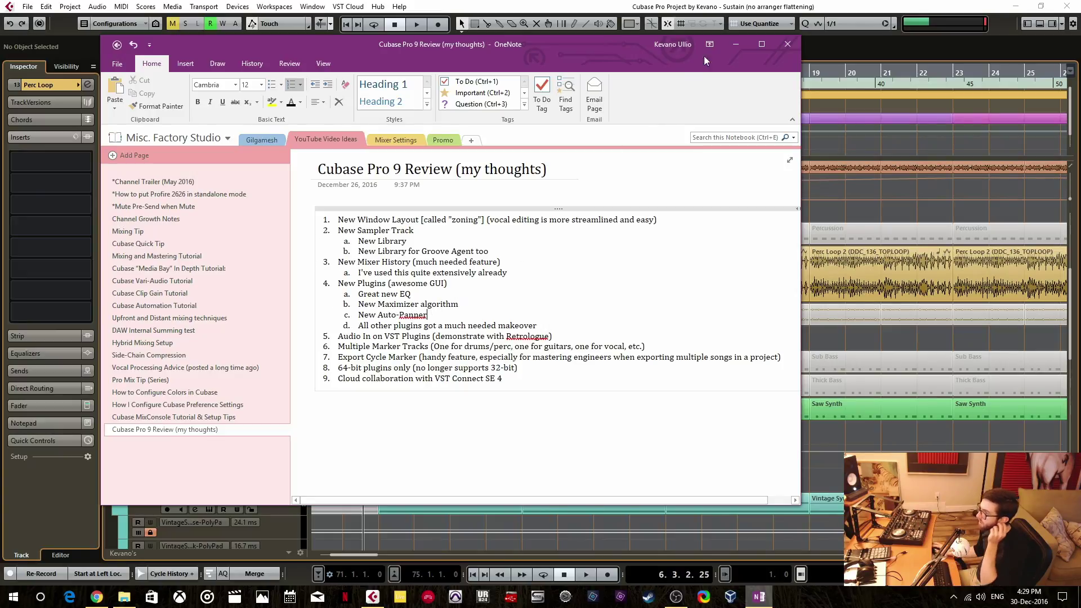
{"action": "left_click", "coordinate": [735, 43]}
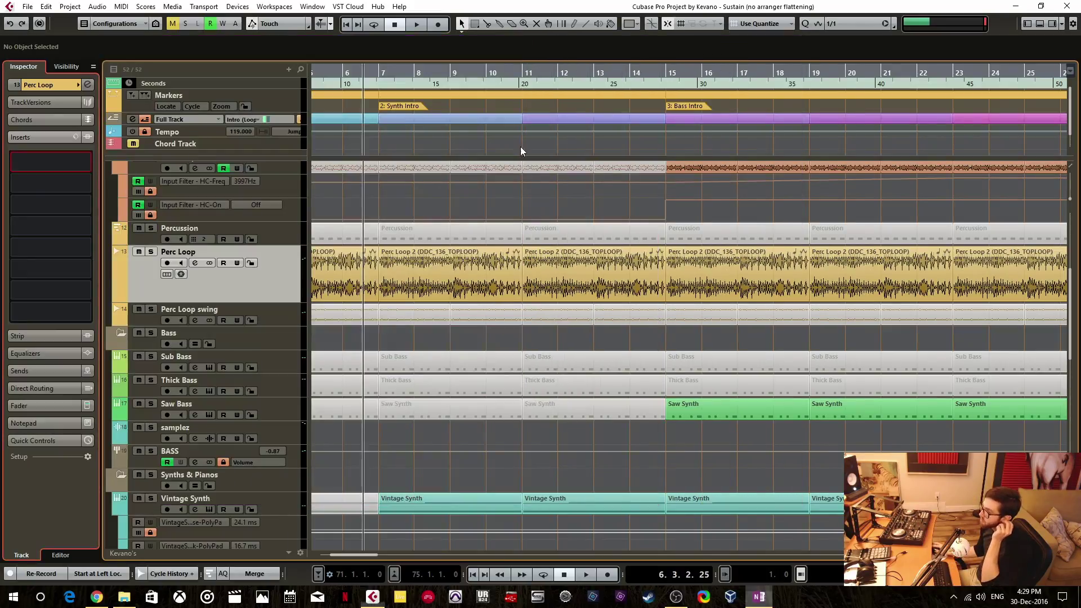
Load Steinberg > EQ > Frequency into Perc Loop's insert slot 1 and reposition its window.
{"action": "left_click", "coordinate": [88, 162]}
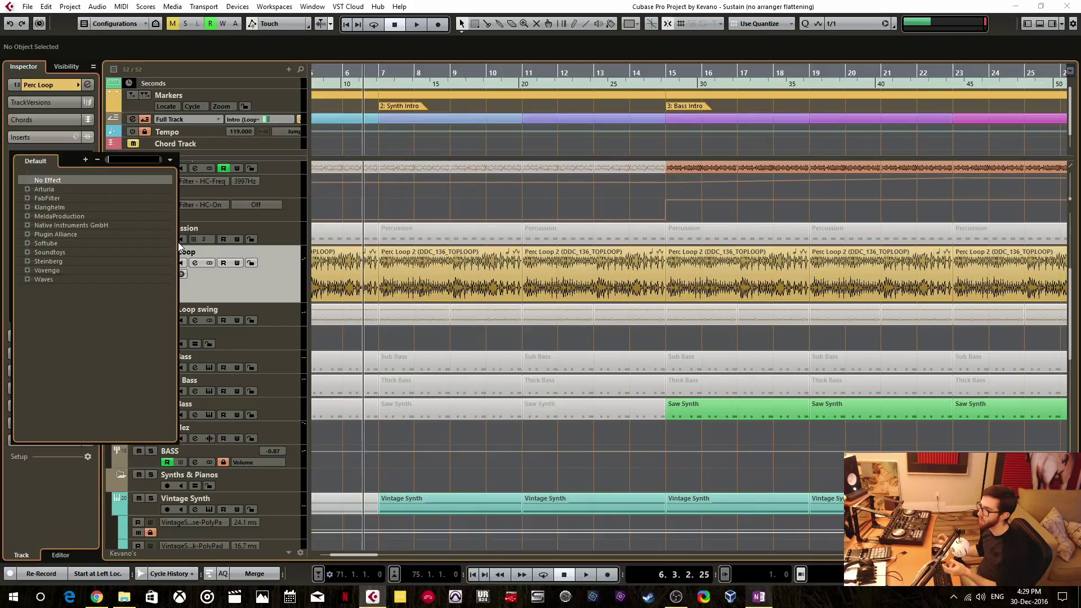
{"action": "left_click", "coordinate": [28, 261]}
{"action": "left_click", "coordinate": [38, 298]}
{"action": "left_click", "coordinate": [72, 316]}
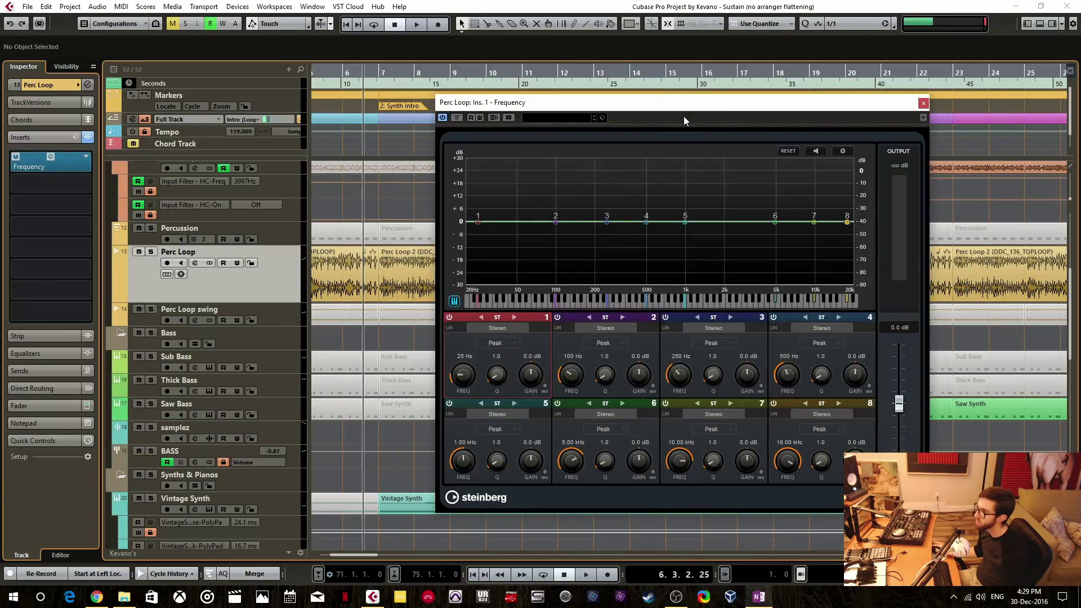
{"action": "left_click_drag", "start_coordinate": [683, 104], "coordinate": [569, 57]}
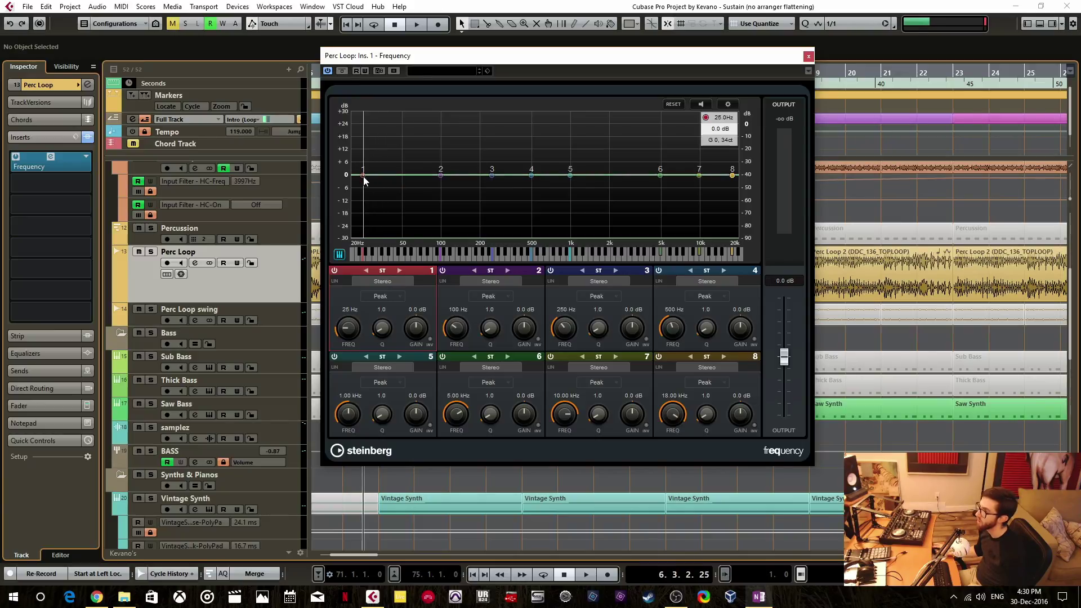
Switch band 8 to M/S and boost its side channel about 13.5 dB at 16.87 kHz.
{"action": "left_click_drag", "start_coordinate": [732, 175], "coordinate": [696, 156]}
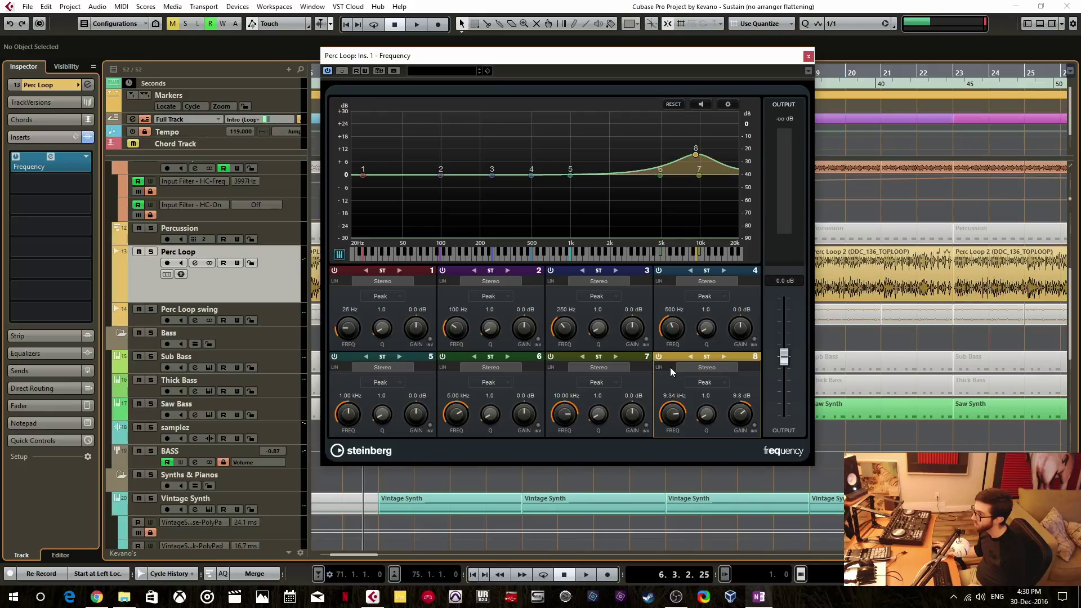
{"action": "left_click", "coordinate": [723, 357]}
{"action": "left_click_drag", "start_coordinate": [698, 161], "coordinate": [729, 147]}
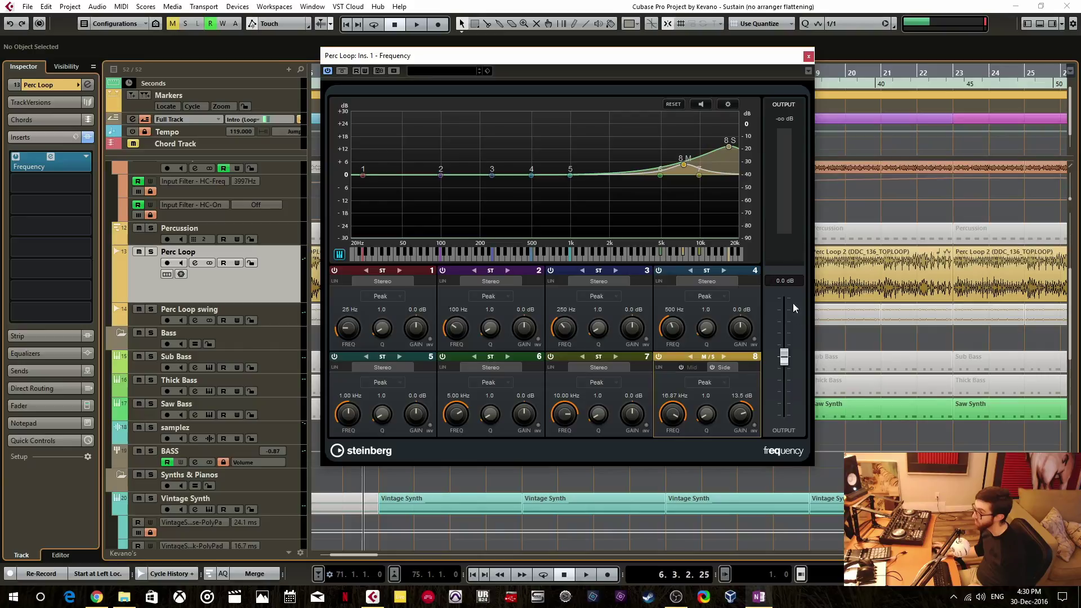
Keep bands 8 and 7 as peak filters after checking their filter-type menus.
{"action": "left_click", "coordinate": [704, 382]}
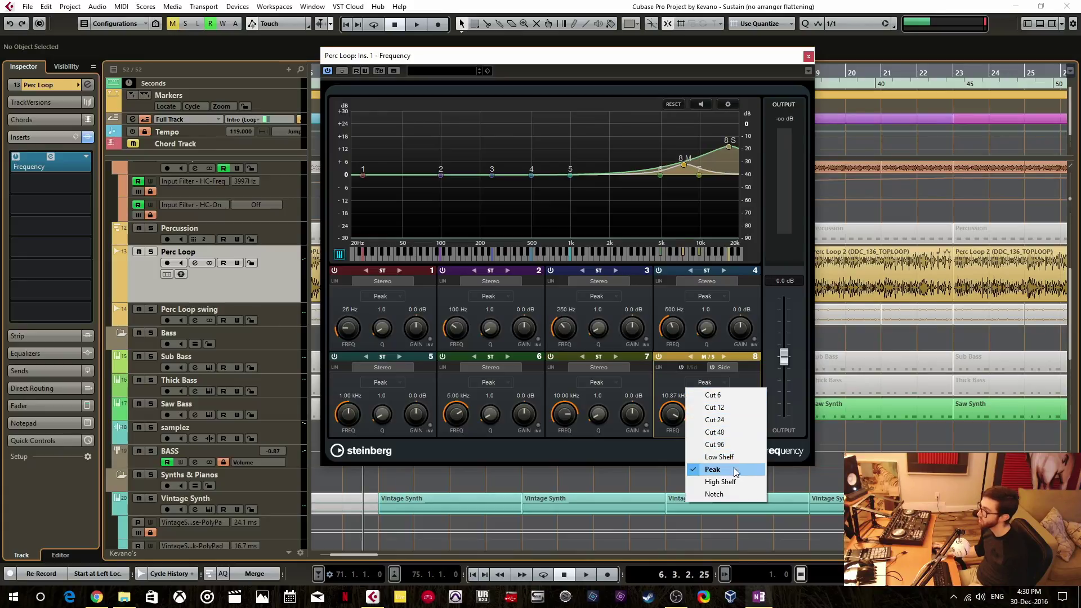
{"action": "left_click", "coordinate": [622, 376]}
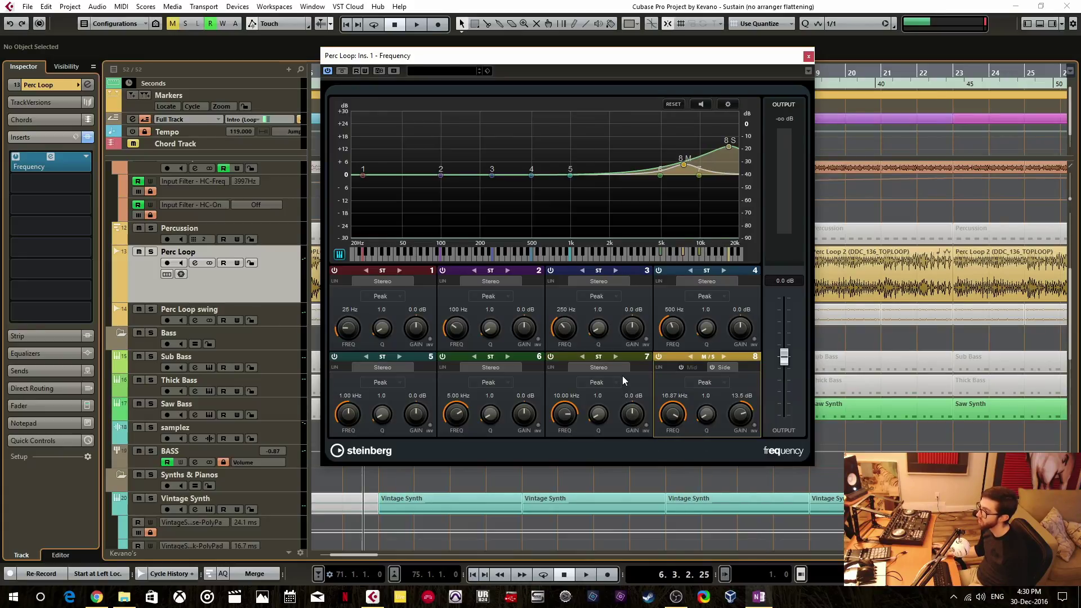
{"action": "left_click", "coordinate": [616, 385]}
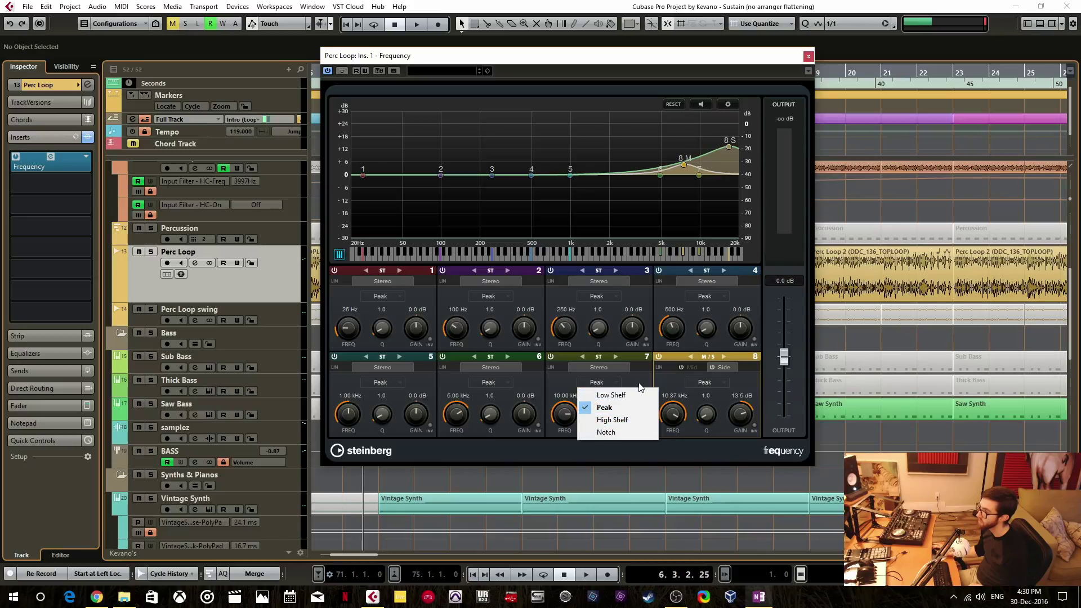
{"action": "left_click", "coordinate": [637, 381]}
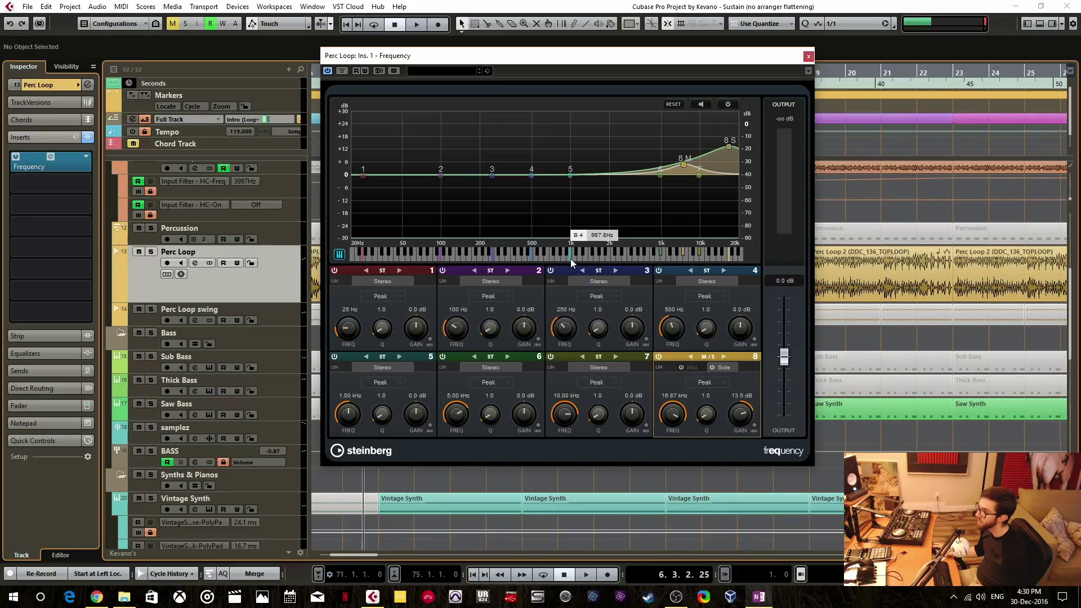
Lower band 5's frequency from 932 Hz down to 247 Hz (B2).
{"action": "left_click_drag", "start_coordinate": [569, 259], "coordinate": [557, 261]}
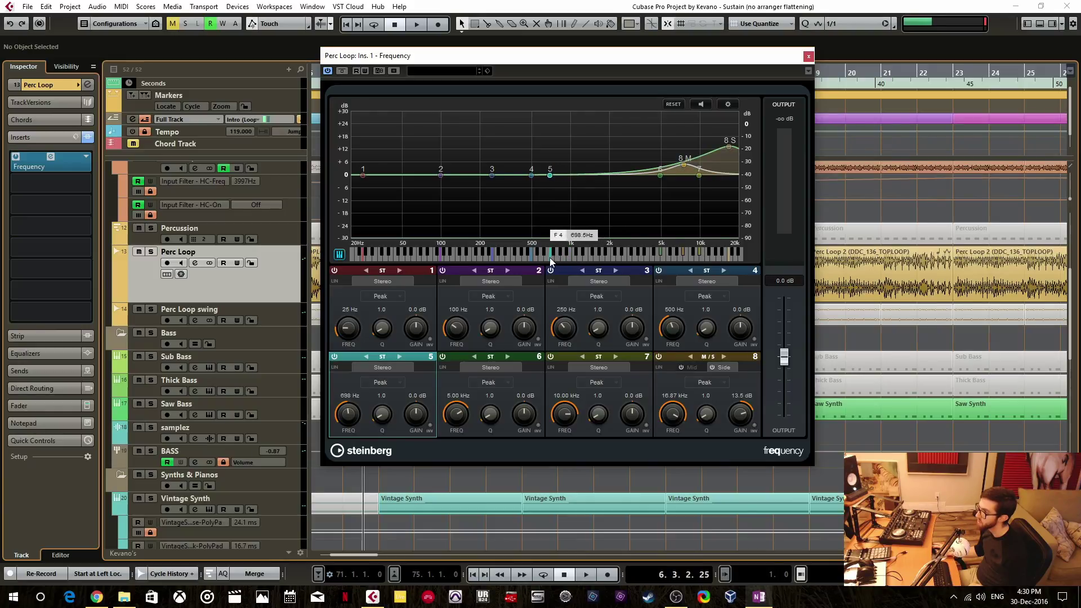
{"action": "left_click_drag", "start_coordinate": [551, 260], "coordinate": [533, 261]}
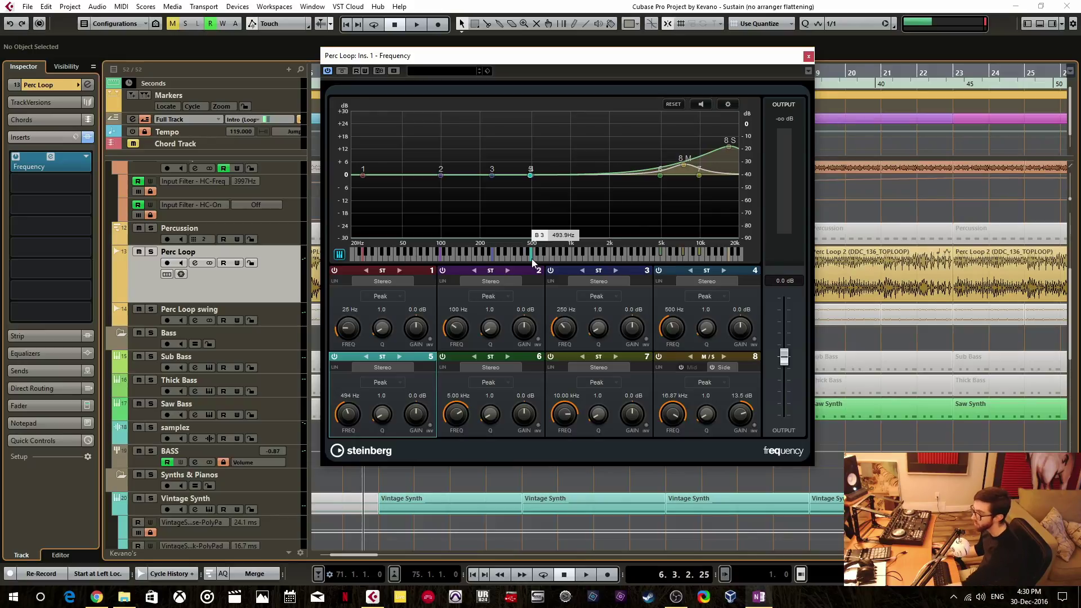
{"action": "left_click_drag", "start_coordinate": [531, 259], "coordinate": [492, 261]}
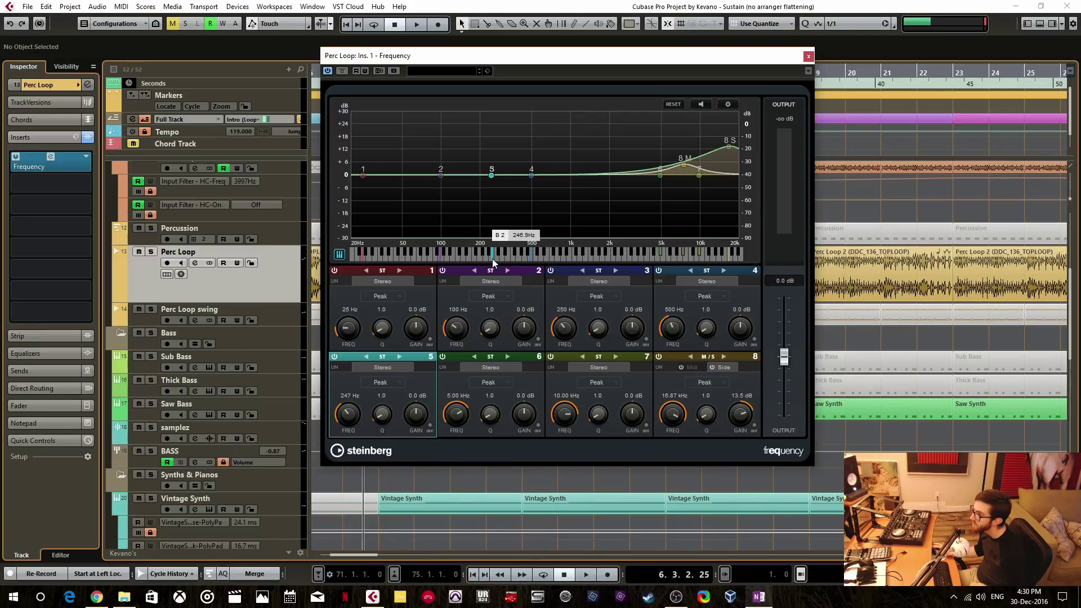
Set band 3 to a 5.3 dB cut at around 277 Hz.
{"action": "left_click_drag", "start_coordinate": [492, 175], "coordinate": [493, 151]}
{"action": "mouse_move", "coordinate": [495, 258]}
{"action": "left_mouse_down"}
{"action": "mouse_move", "coordinate": [518, 259]}
{"action": "mouse_move", "coordinate": [493, 260]}
{"action": "left_mouse_up"}
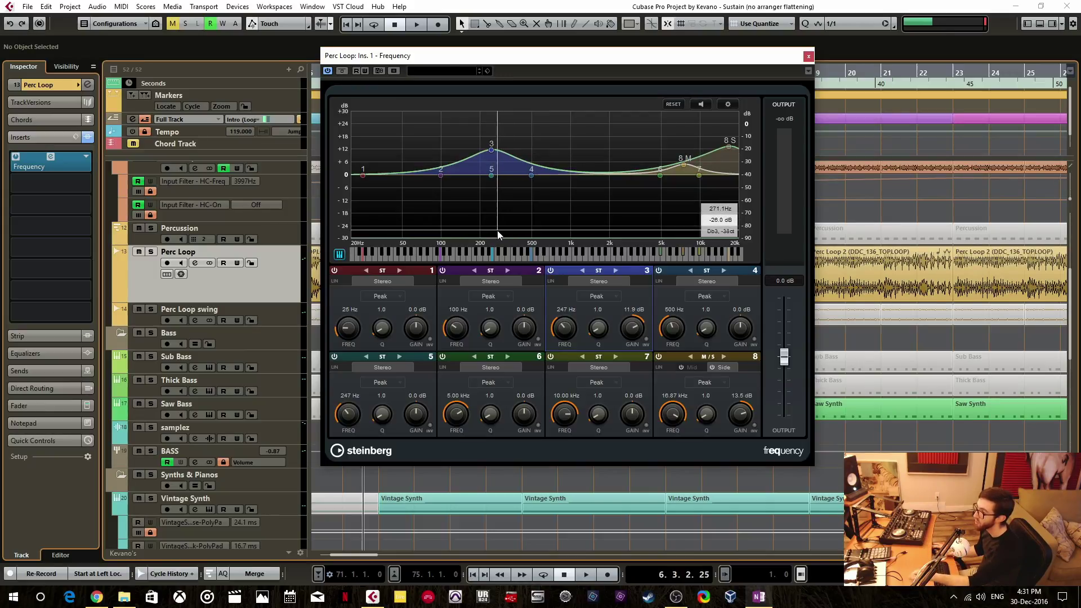
{"action": "left_click_drag", "start_coordinate": [492, 150], "coordinate": [498, 185]}
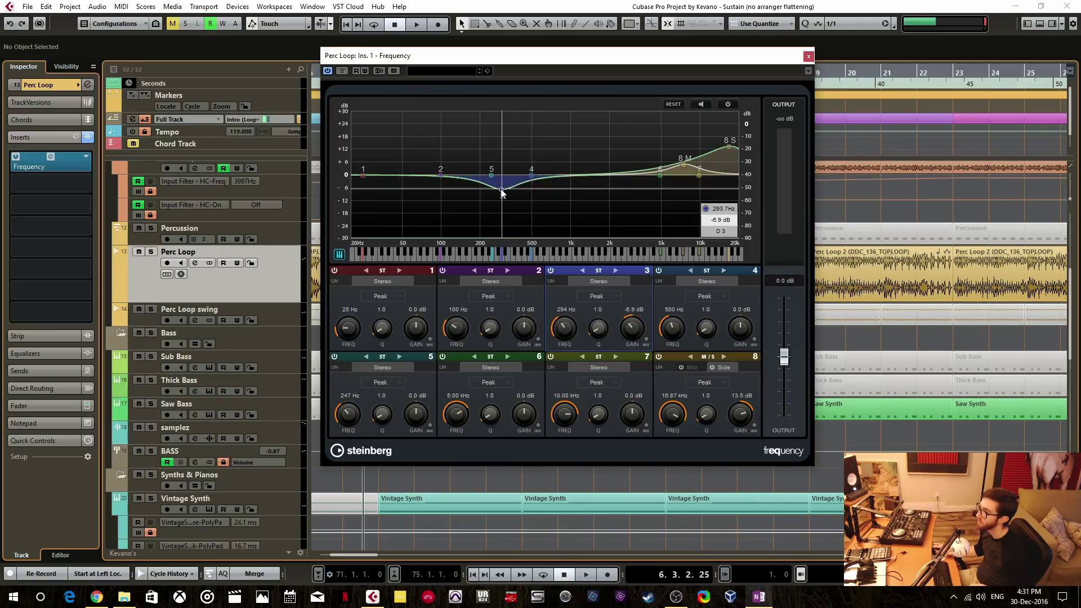
Turn on Auto Listen for Filters and solo the Perc Loop track.
{"action": "left_click", "coordinate": [702, 106]}
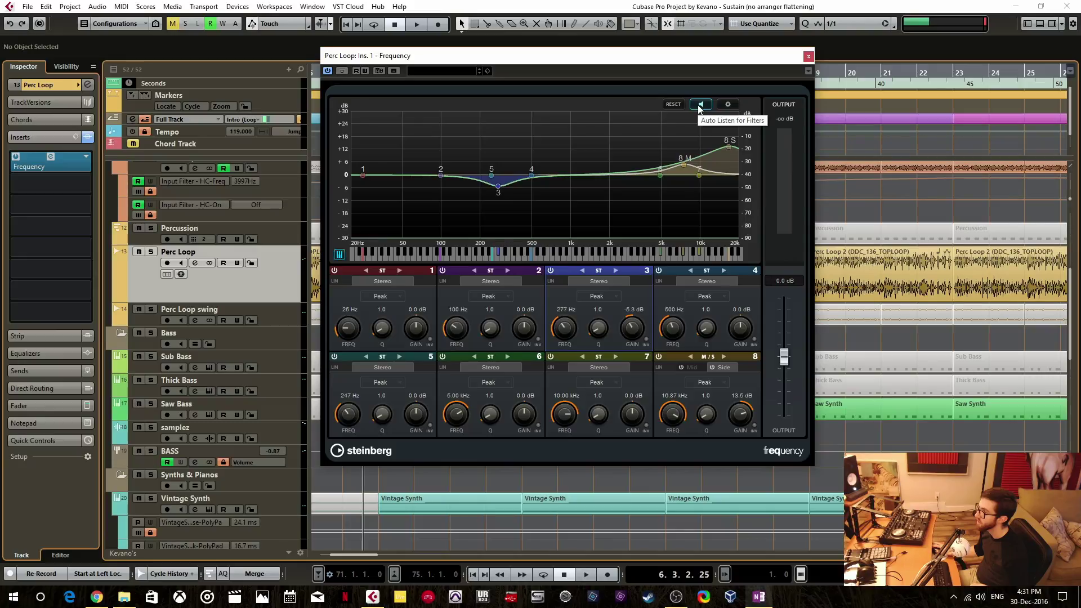
{"action": "left_click_drag", "start_coordinate": [592, 55], "coordinate": [673, 77]}
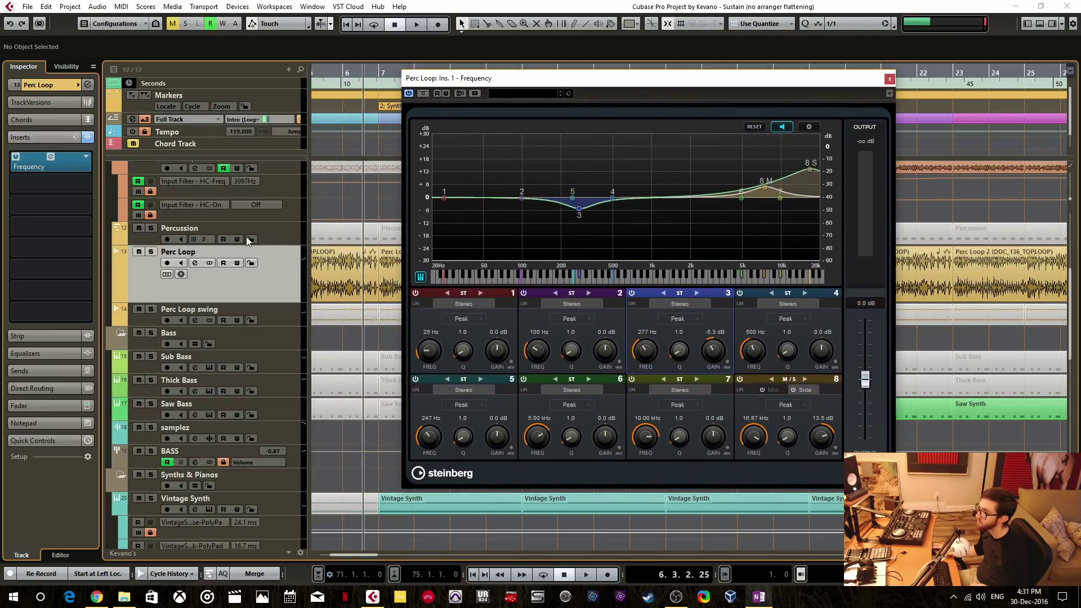
{"action": "key", "text": "s"}
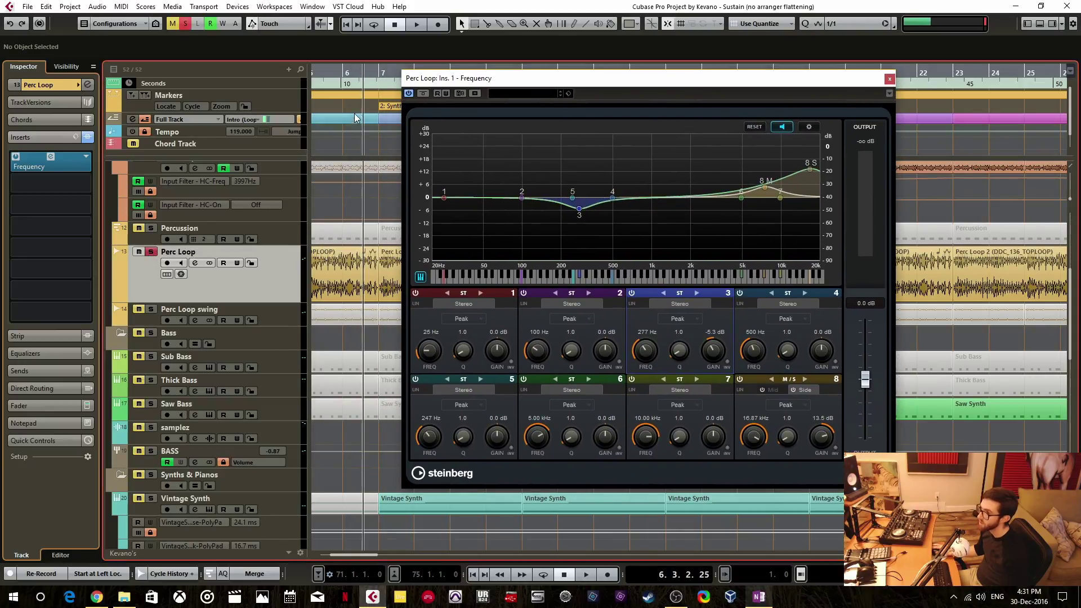
Play from the ruler position, retune band 8 near 13 kHz, and cut band 3 11.7 dB at 490 Hz.
{"action": "left_click", "coordinate": [378, 87]}
{"action": "key", "text": "space"}
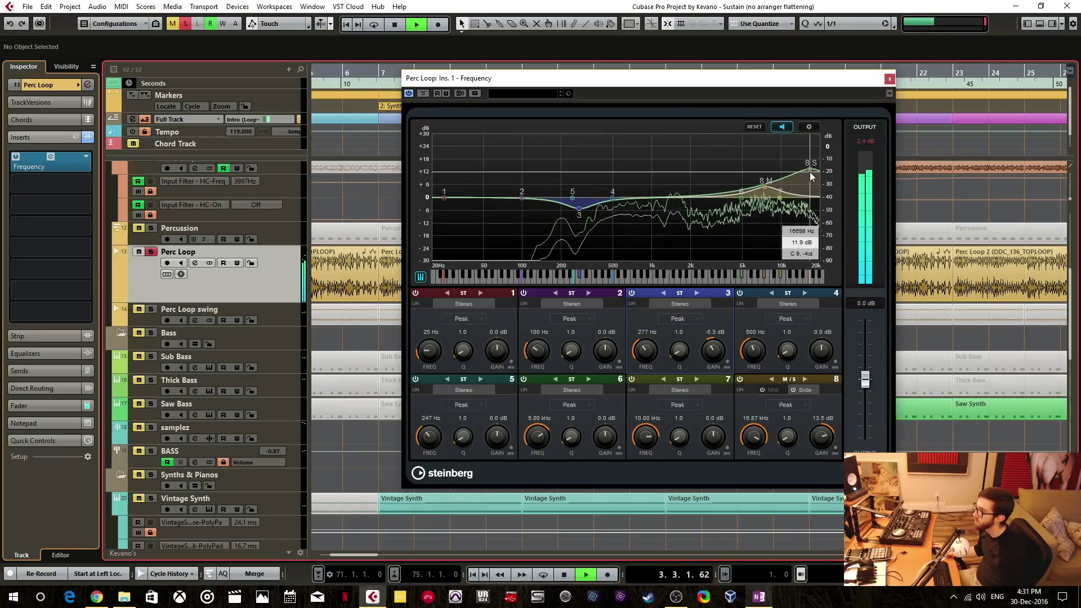
{"action": "mouse_move", "coordinate": [809, 169]}
{"action": "left_mouse_down"}
{"action": "mouse_move", "coordinate": [766, 151]}
{"action": "mouse_move", "coordinate": [803, 145]}
{"action": "mouse_move", "coordinate": [788, 185]}
{"action": "mouse_move", "coordinate": [799, 219]}
{"action": "mouse_move", "coordinate": [799, 178]}
{"action": "left_mouse_up"}
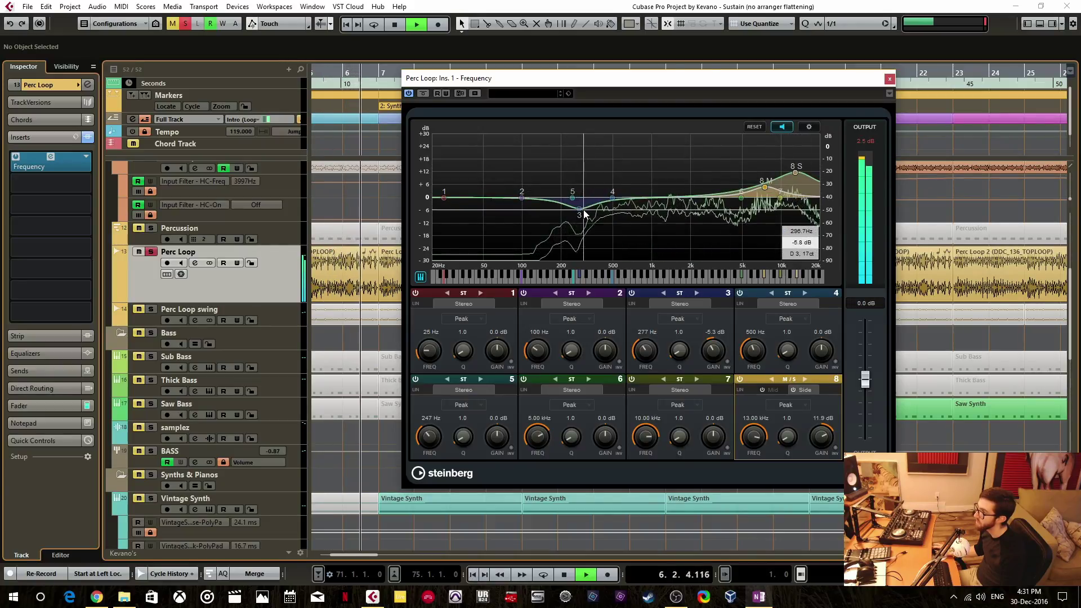
{"action": "left_click_drag", "start_coordinate": [580, 209], "coordinate": [601, 226]}
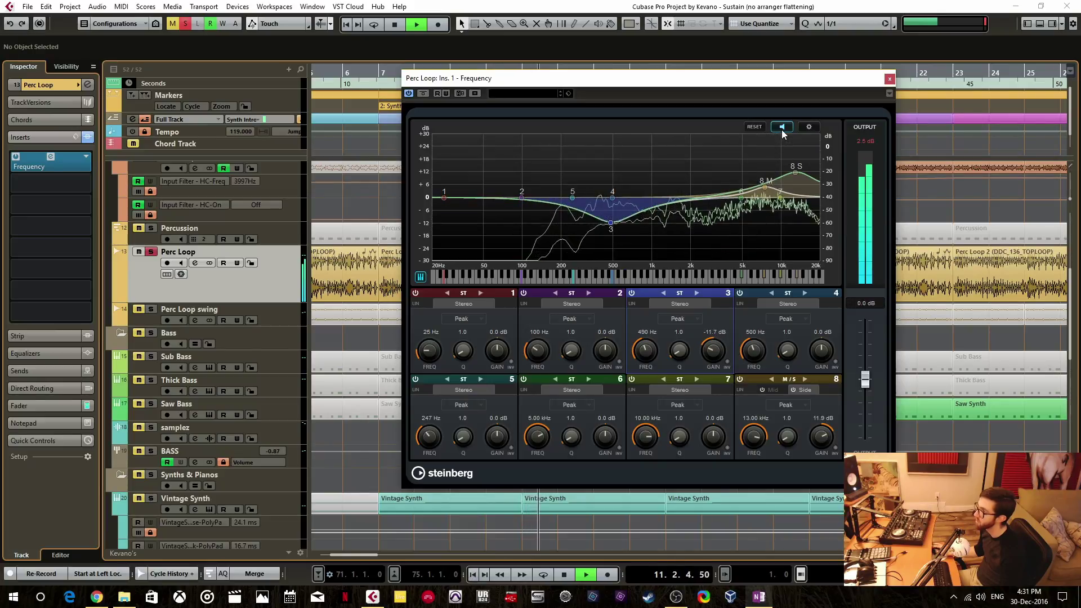
Try the spectrum's bar and separate-channel display options, reverting both to a single line.
{"action": "key", "text": "space"}
{"action": "left_click", "coordinate": [809, 127]}
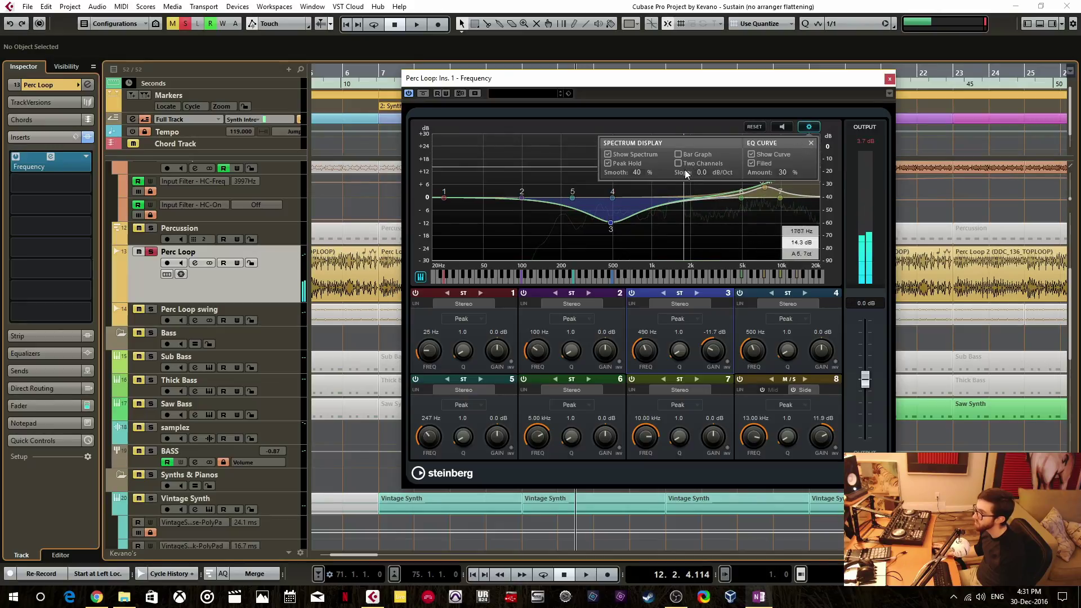
{"action": "left_click", "coordinate": [678, 154]}
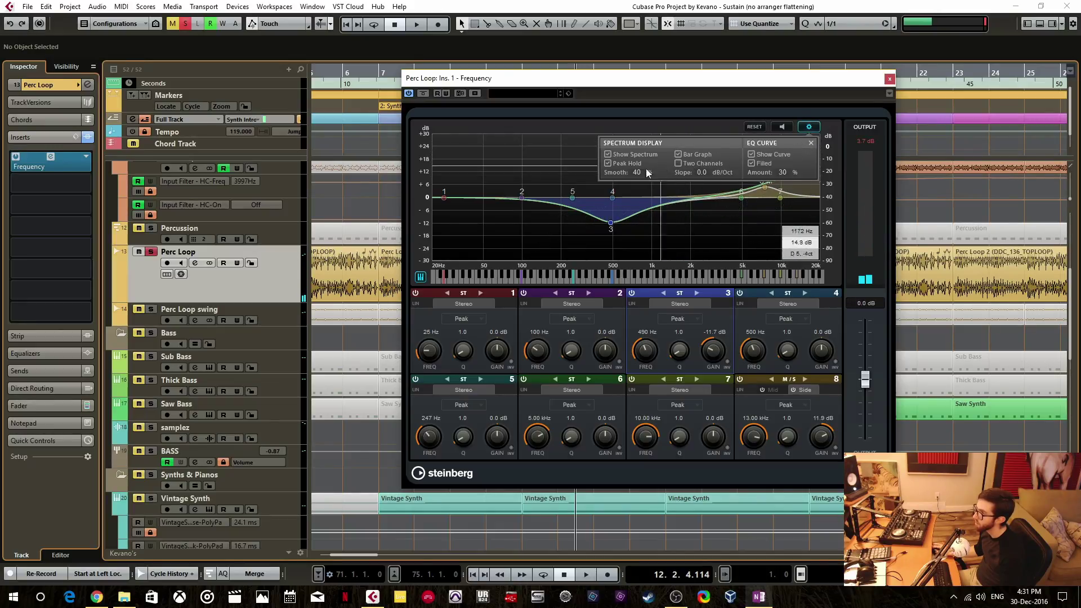
{"action": "key", "text": "space"}
{"action": "left_click", "coordinate": [678, 154]}
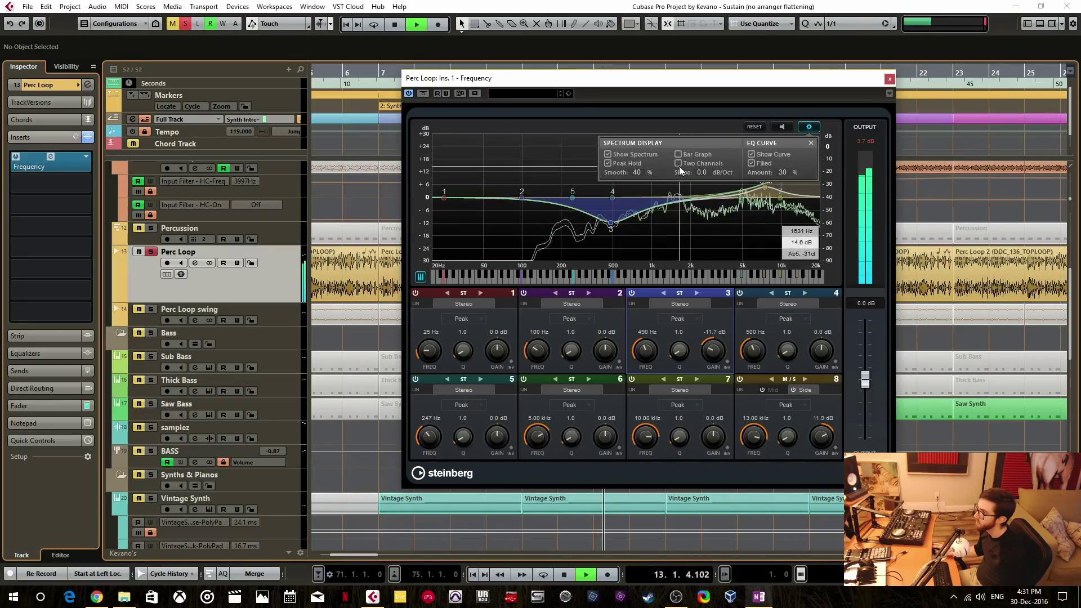
{"action": "left_click", "coordinate": [678, 163]}
{"action": "left_click", "coordinate": [678, 163]}
{"action": "key", "text": "space"}
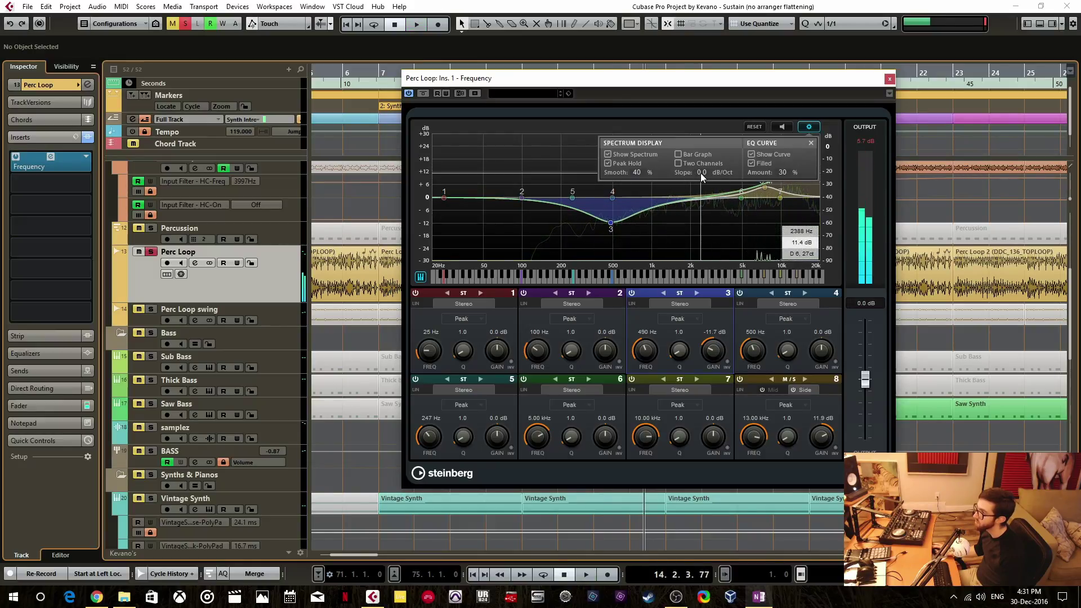
{"action": "key", "text": "space"}
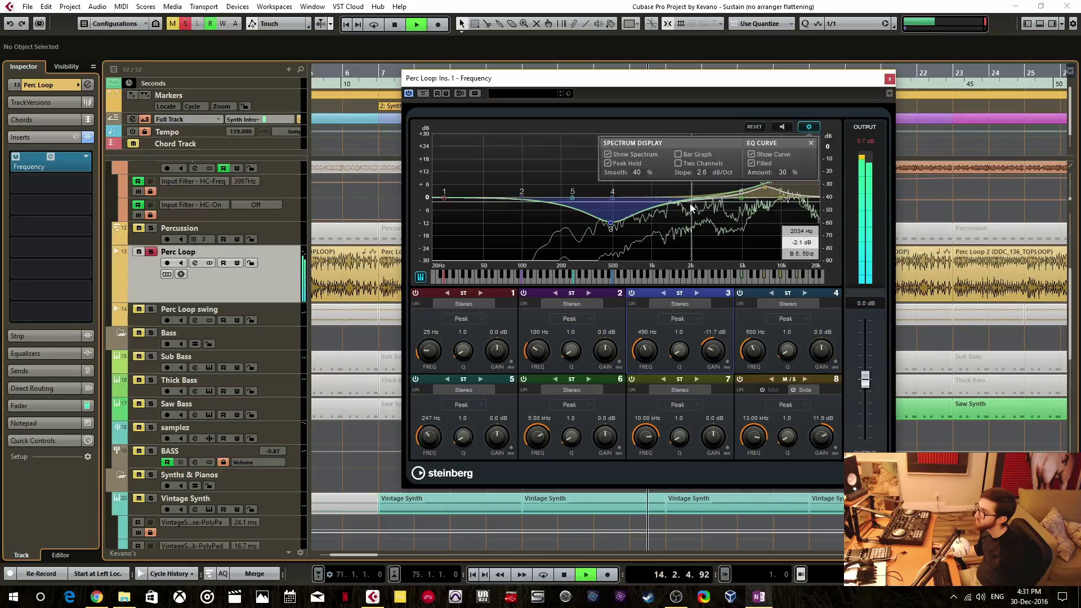
Flatten the spectrum slope to 0 dB/Oct, close the display settings, and stop playback.
{"action": "left_click_drag", "start_coordinate": [702, 172], "coordinate": [690, 308]}
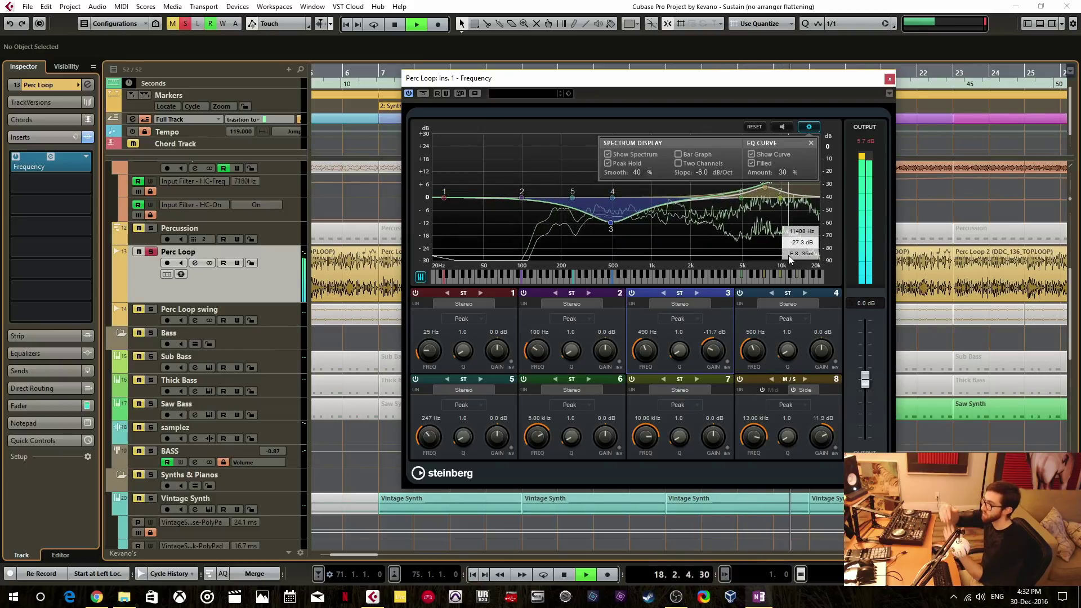
{"action": "left_click", "coordinate": [703, 172], "text": "ctrl"}
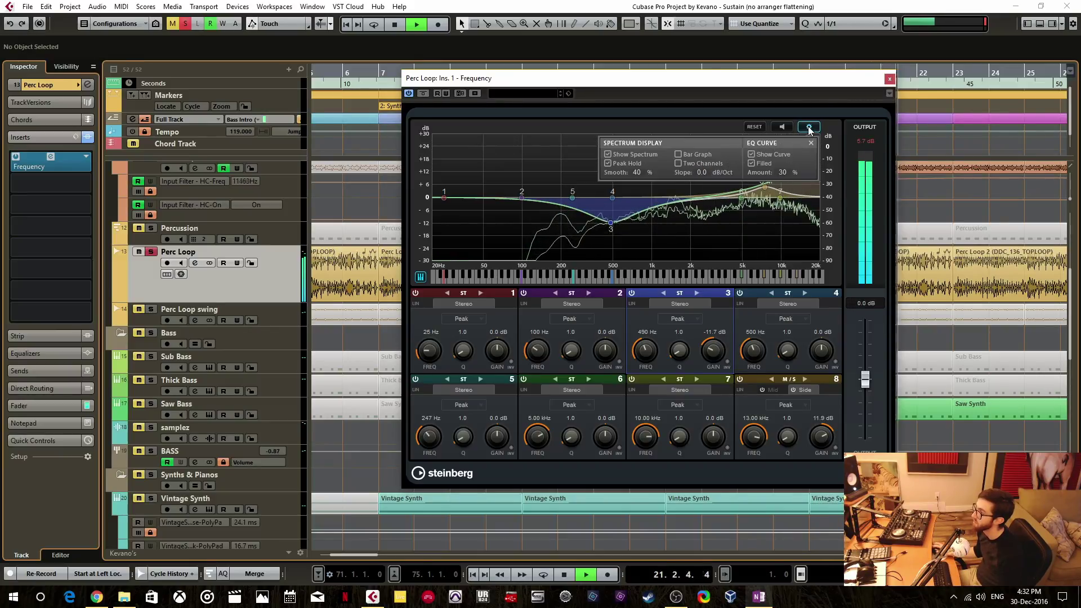
{"action": "left_click", "coordinate": [811, 144]}
{"action": "key", "text": "space"}
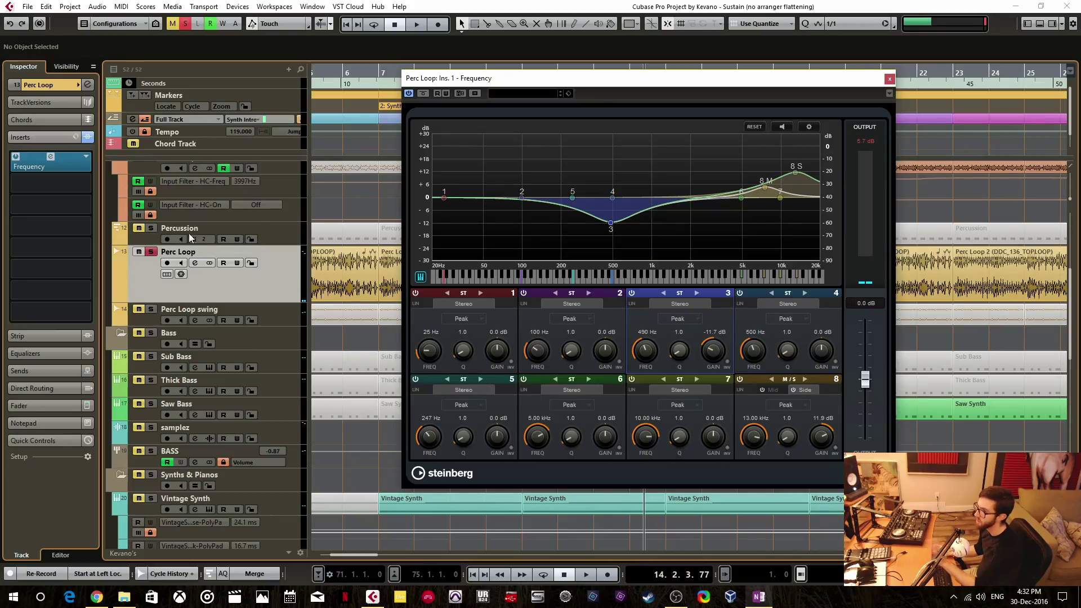
Insert Steinberg Dynamics > Compressor on Perc Loop and close the Frequency EQ window.
{"action": "left_click", "coordinate": [86, 185]}
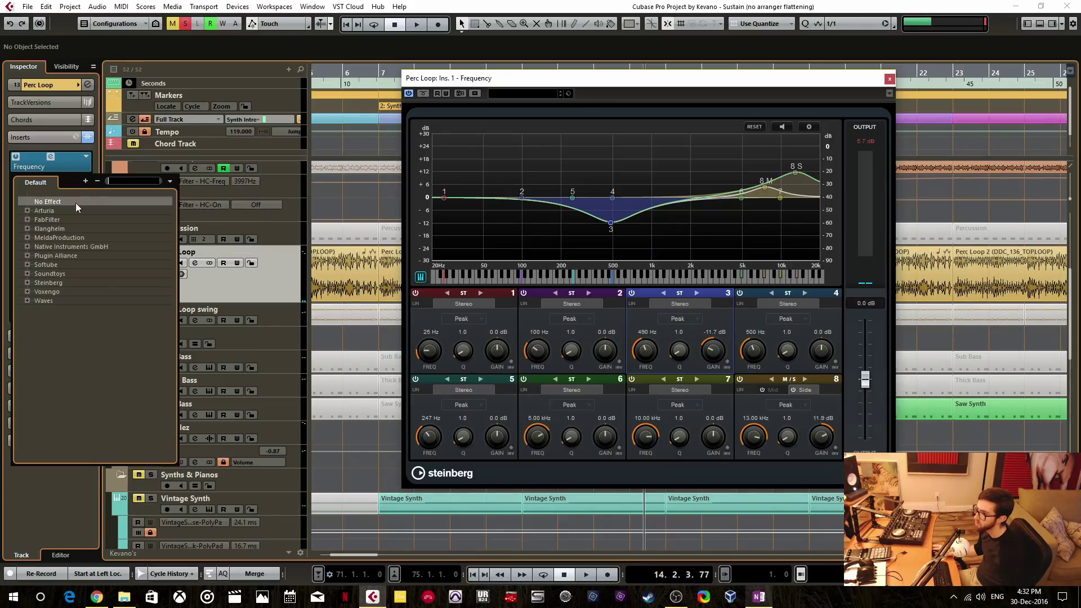
{"action": "left_click", "coordinate": [27, 283]}
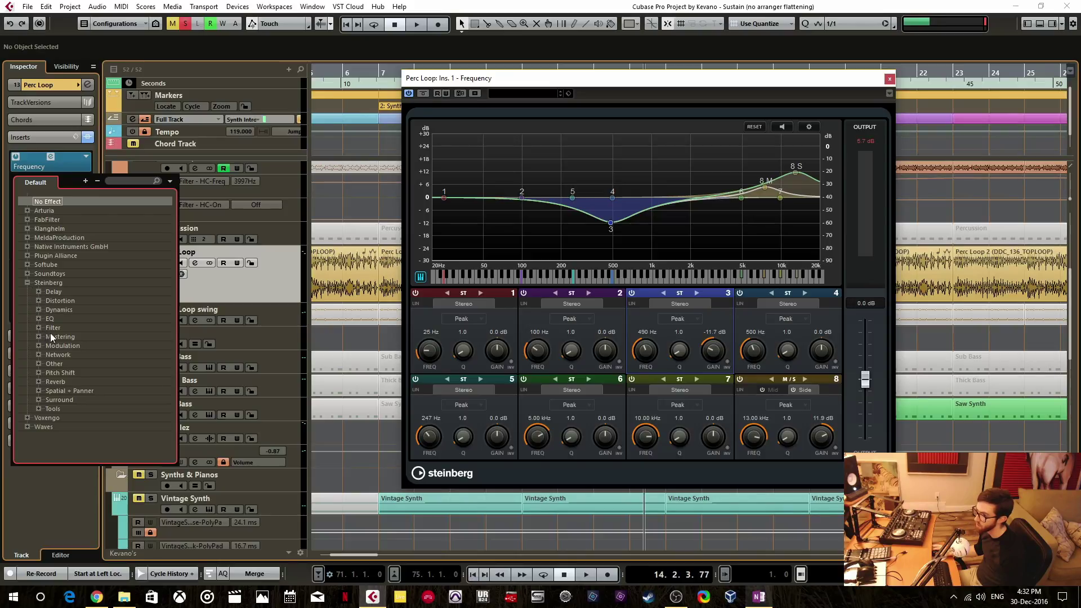
{"action": "left_click", "coordinate": [38, 319]}
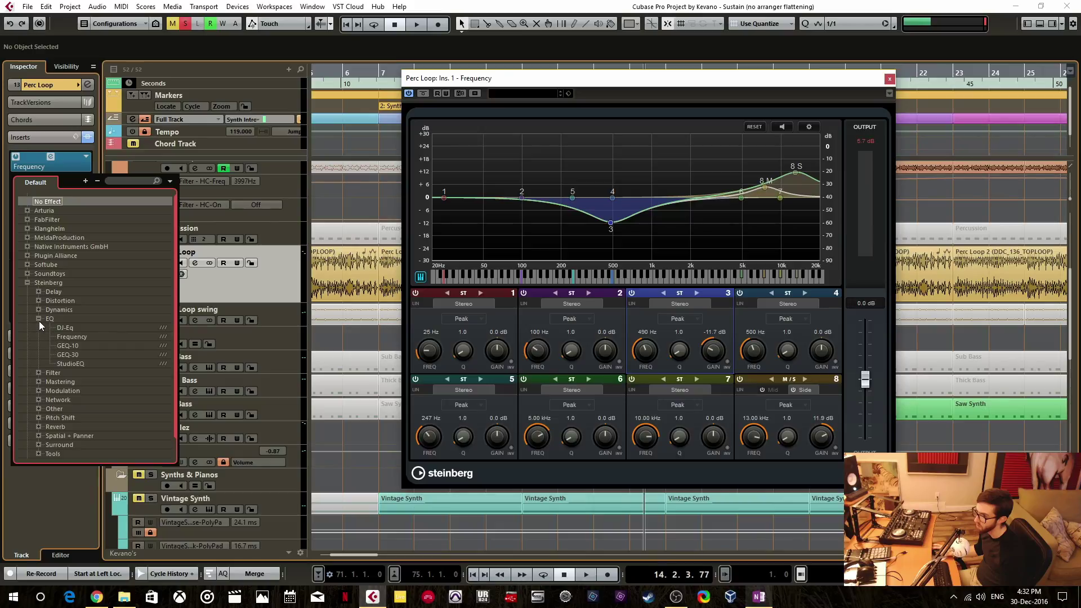
{"action": "left_click", "coordinate": [38, 309]}
{"action": "left_click", "coordinate": [63, 328]}
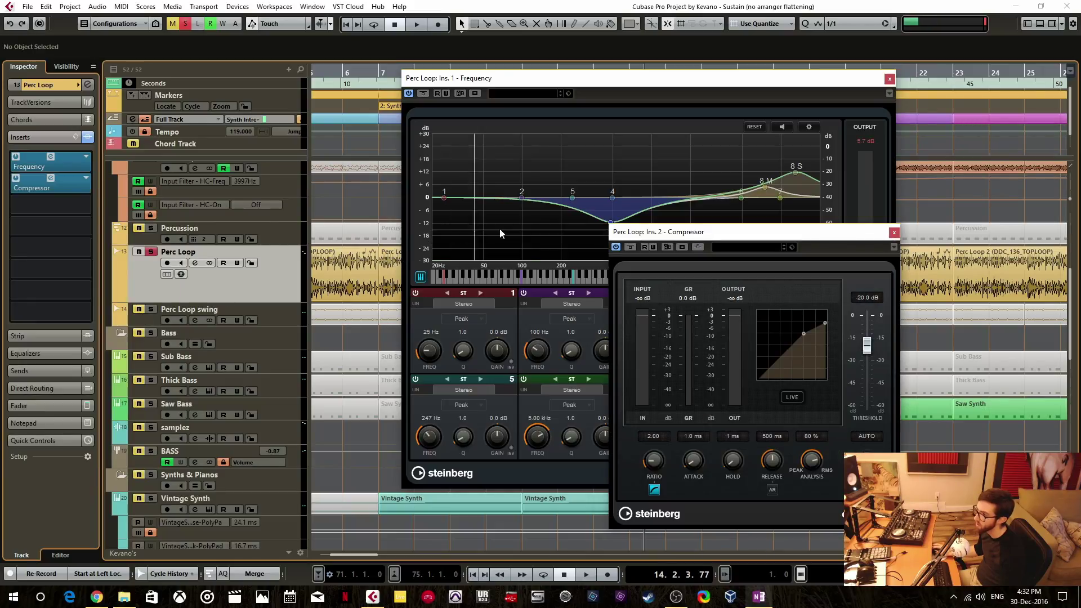
{"action": "left_click_drag", "start_coordinate": [653, 232], "coordinate": [381, 139]}
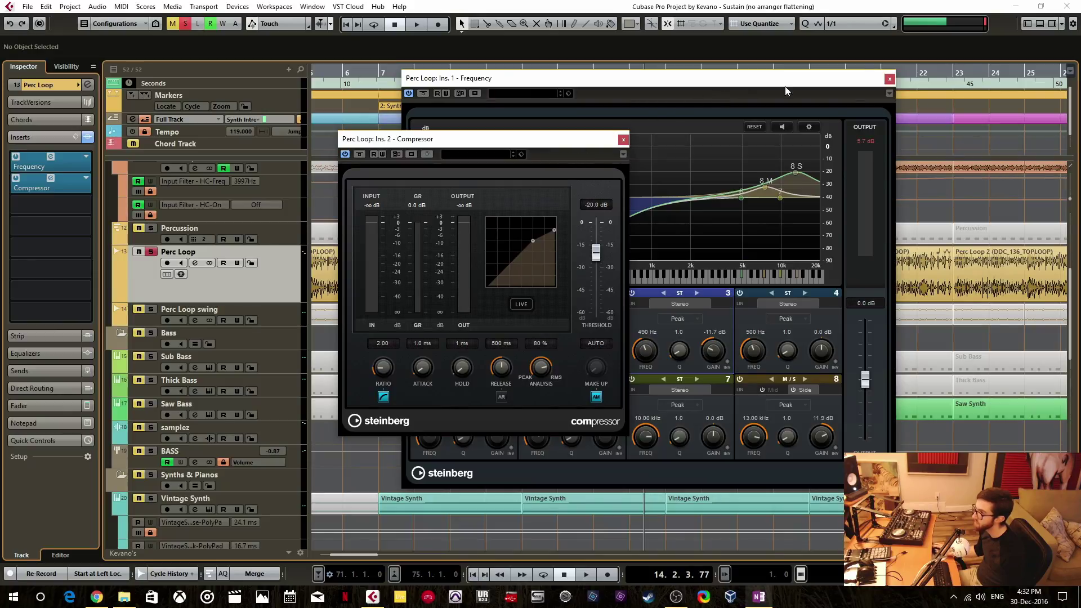
{"action": "left_click", "coordinate": [889, 78]}
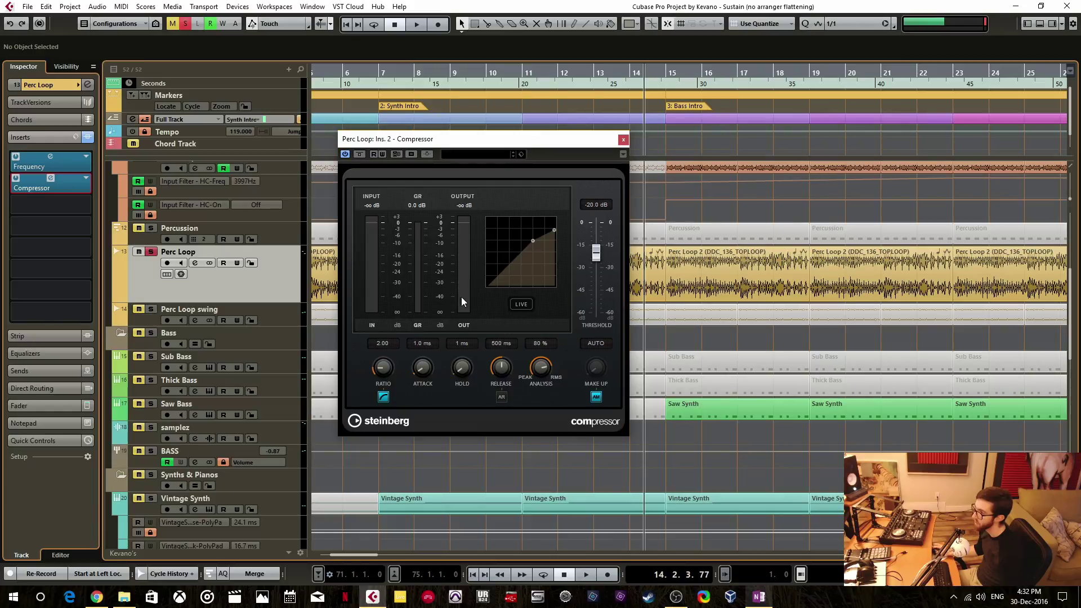
Insert the Expander on the next slot, close both plug-in windows, and open the MixConsole (F3).
{"action": "left_click", "coordinate": [77, 205]}
{"action": "left_click", "coordinate": [27, 304]}
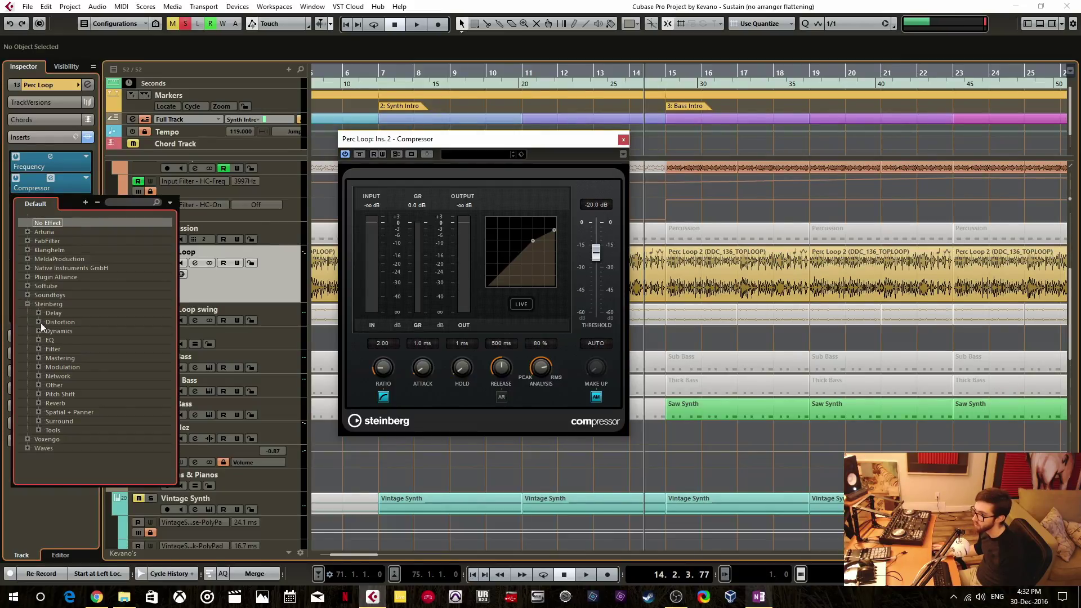
{"action": "left_click", "coordinate": [38, 331]}
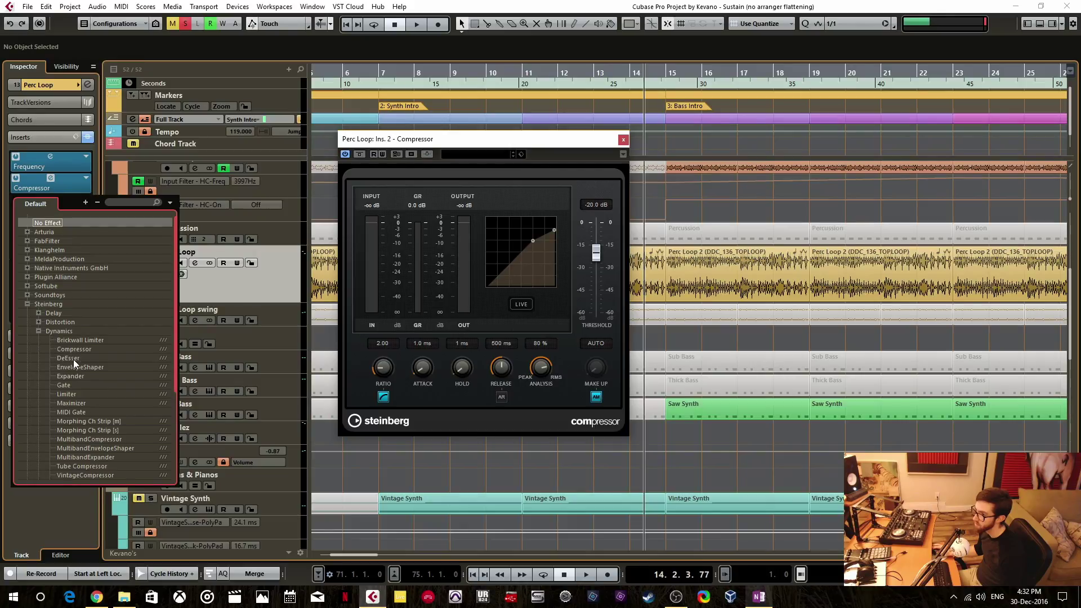
{"action": "left_click", "coordinate": [82, 375]}
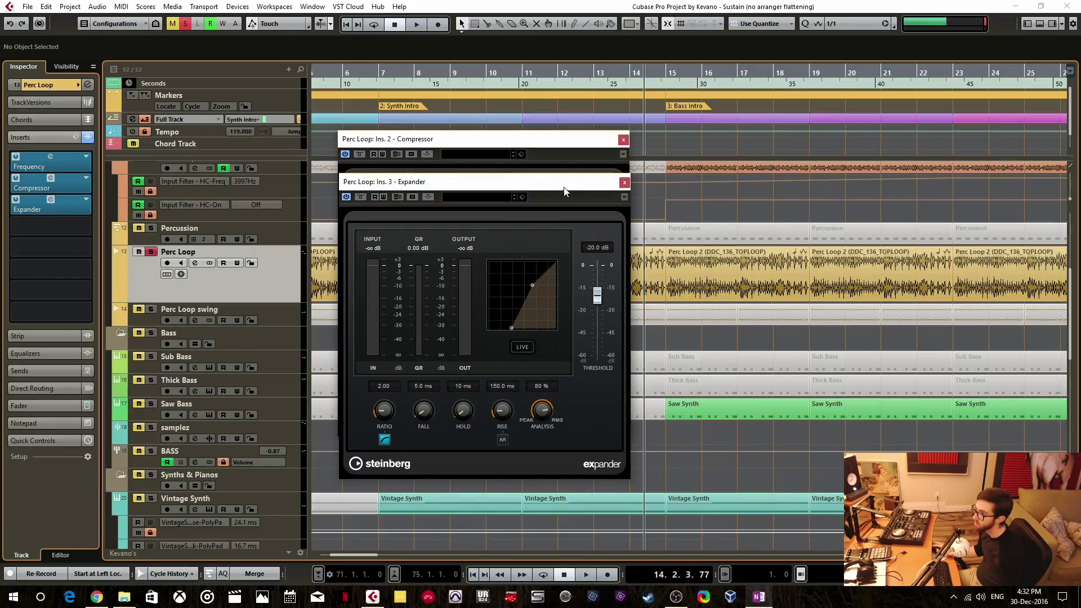
{"action": "left_click_drag", "start_coordinate": [566, 189], "coordinate": [858, 201]}
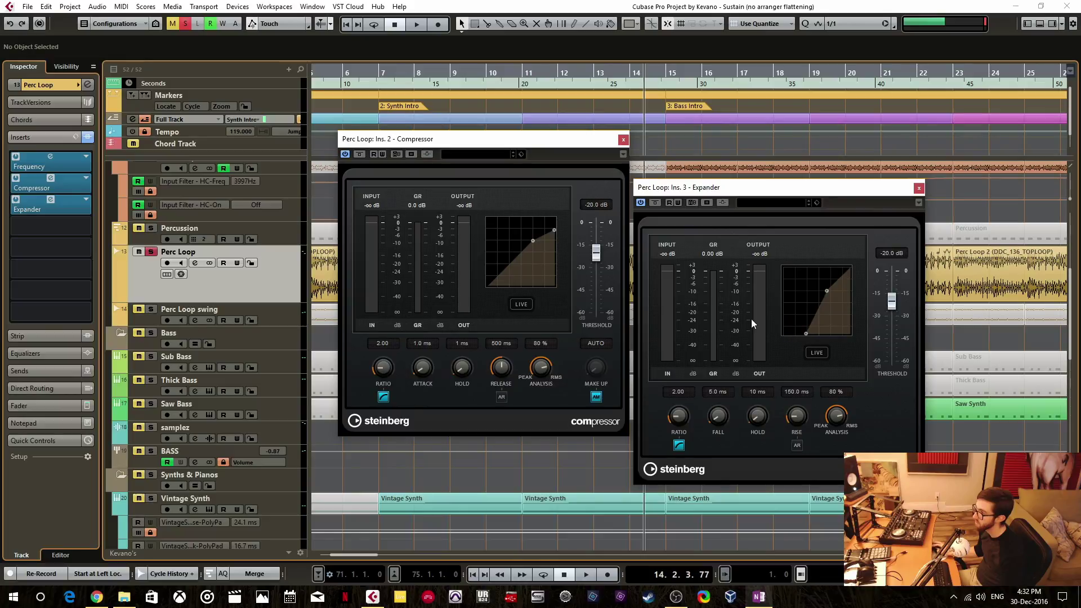
{"action": "left_click", "coordinate": [623, 140]}
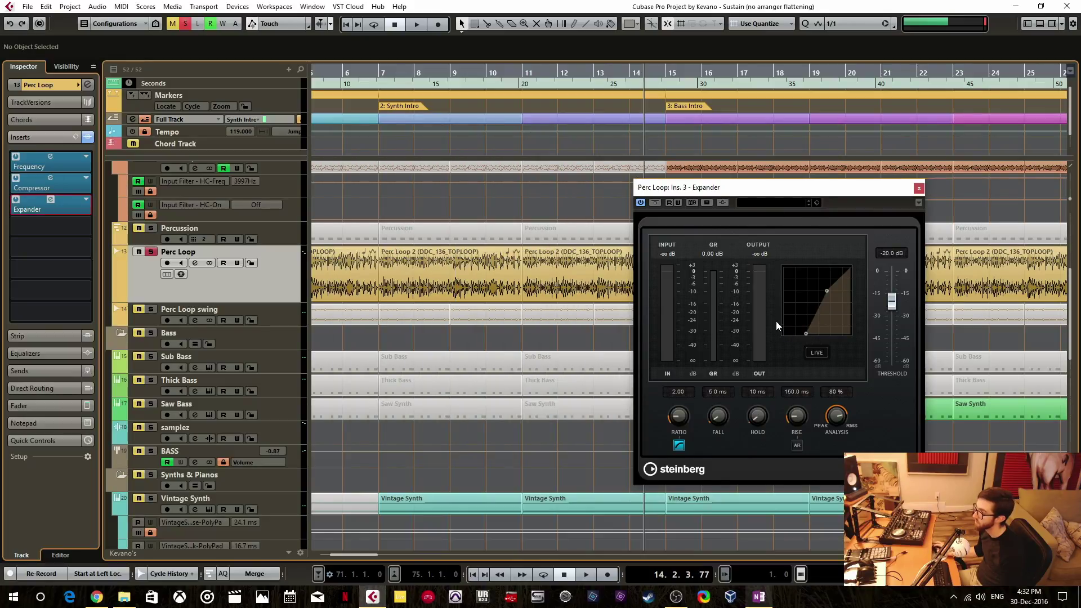
{"action": "left_click", "coordinate": [918, 188]}
{"action": "key", "text": "F3"}
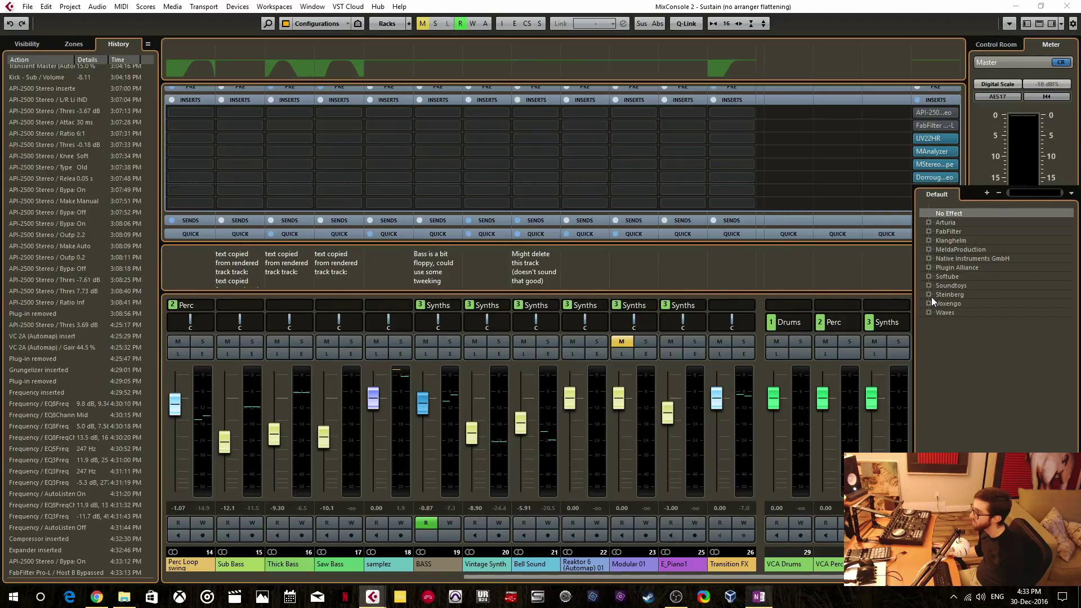
Insert Steinberg > Dynamics > Maximizer on Studio Monitors insert 7 and move its window up.
{"action": "left_click", "coordinate": [929, 295]}
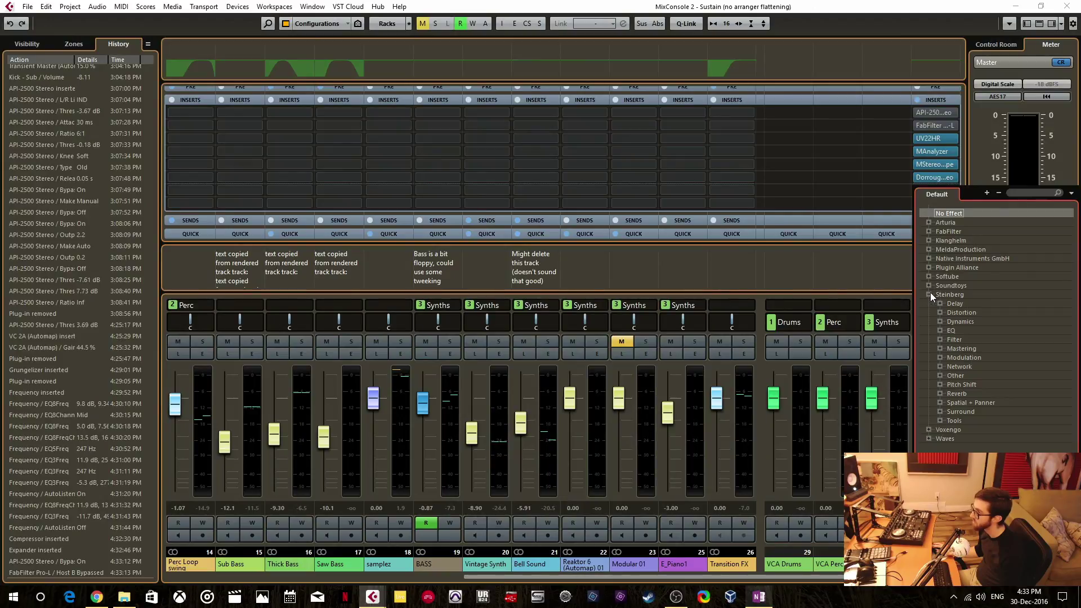
{"action": "left_click", "coordinate": [940, 321]}
{"action": "scroll", "coordinate": [974, 348], "scroll_direction": "down", "scroll_amount": 4}
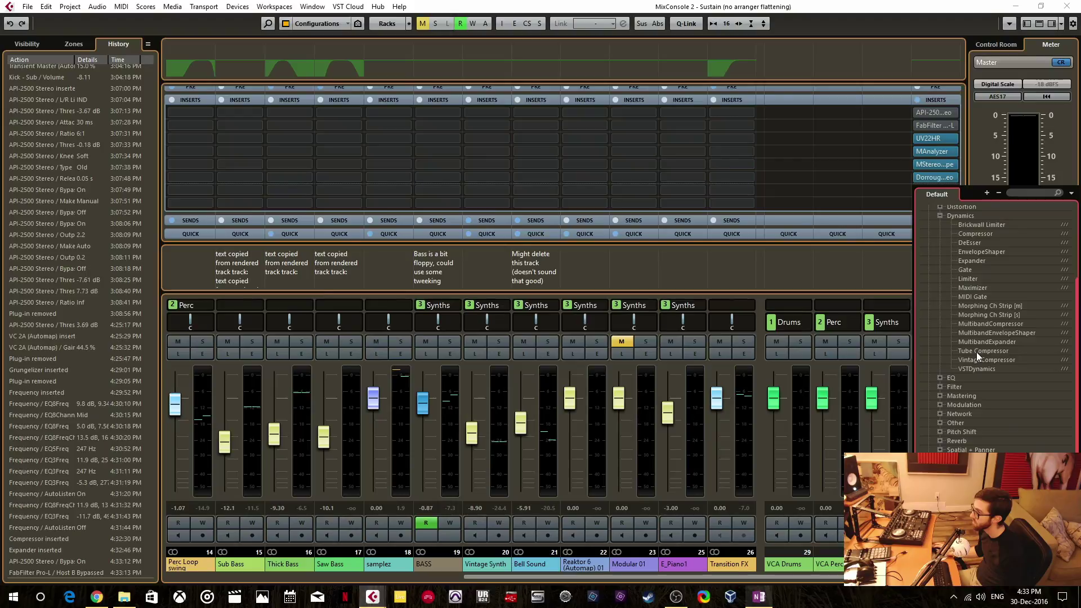
{"action": "left_click", "coordinate": [976, 340]}
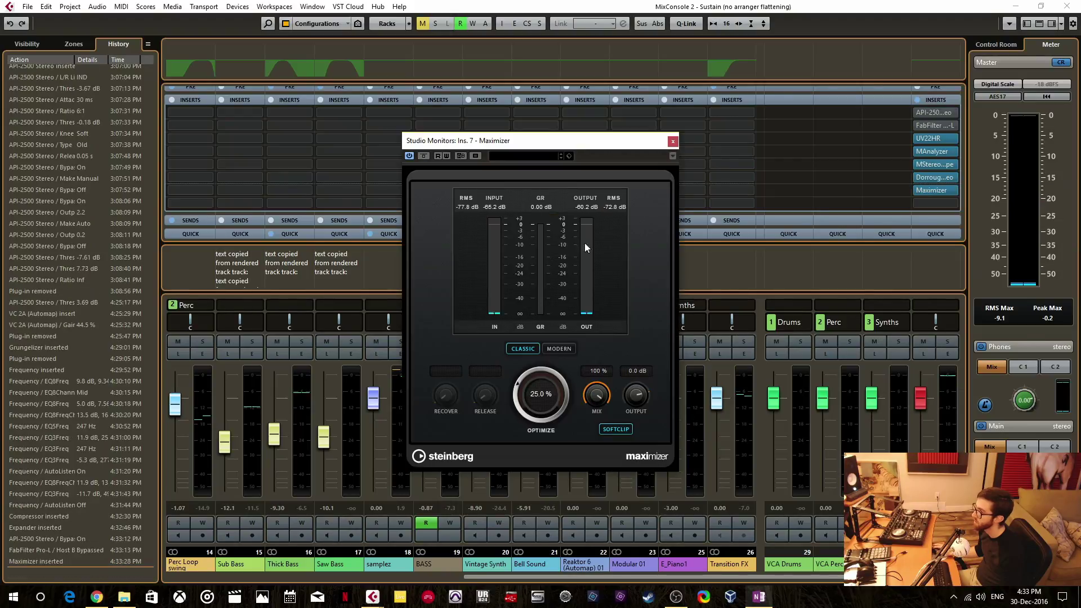
{"action": "left_click_drag", "start_coordinate": [580, 147], "coordinate": [612, 93]}
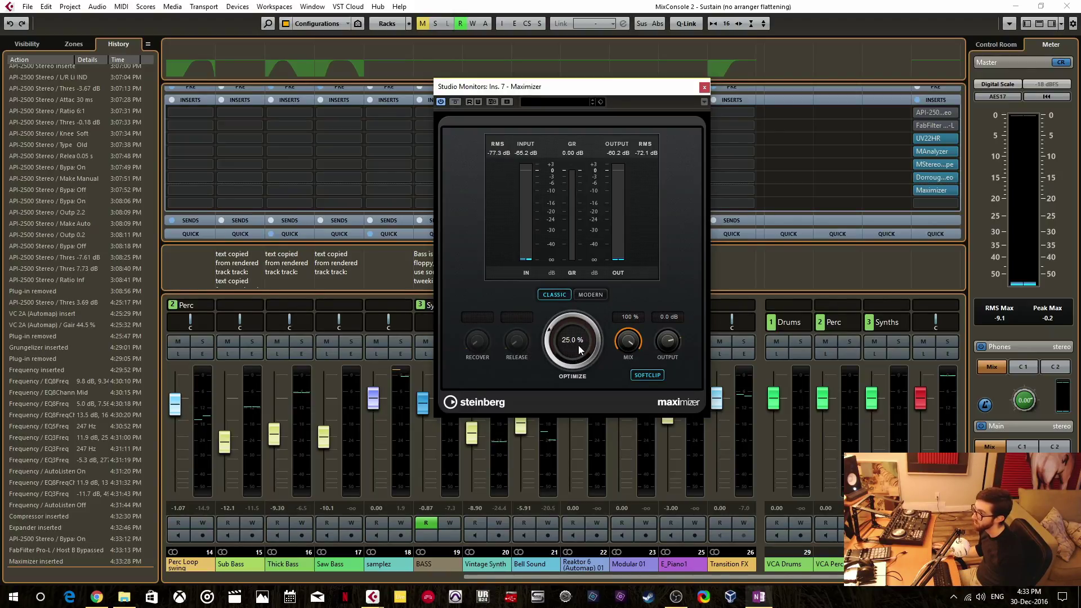
{"action": "scroll", "coordinate": [573, 354], "scroll_direction": "down", "scroll_amount": 1}
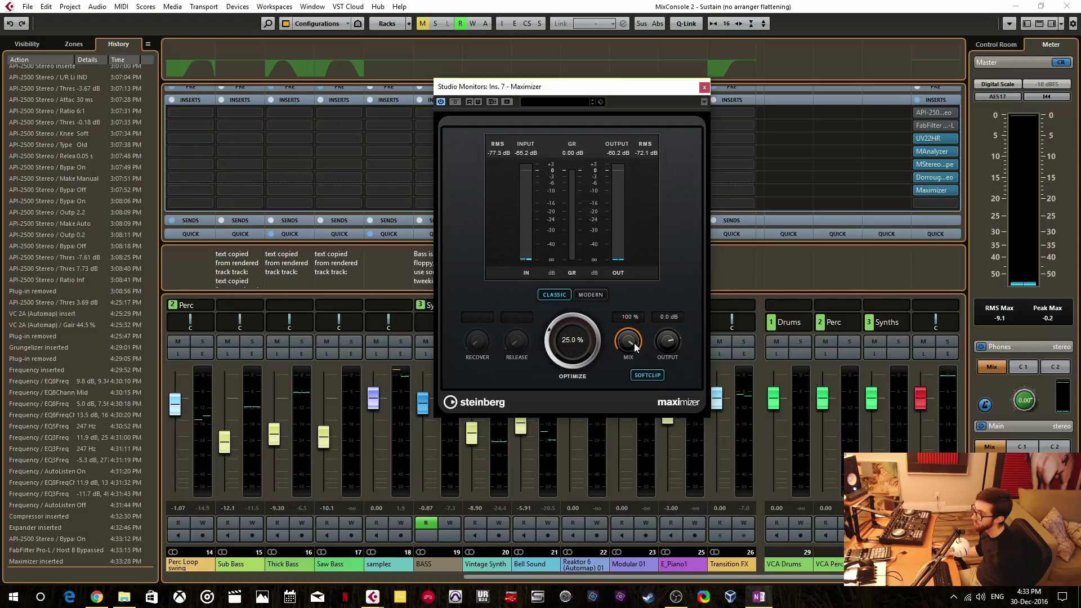
{"action": "left_click_drag", "start_coordinate": [629, 342], "coordinate": [633, 359]}
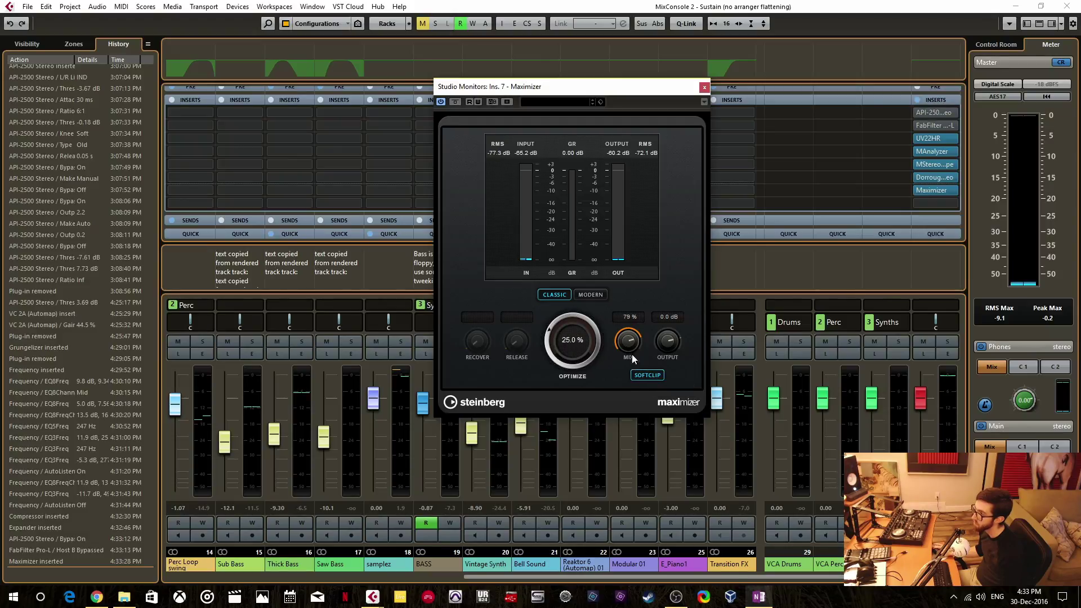
Switch the Maximizer to Modern mode and raise Optimize to nearly 100%.
{"action": "left_click", "coordinate": [589, 296]}
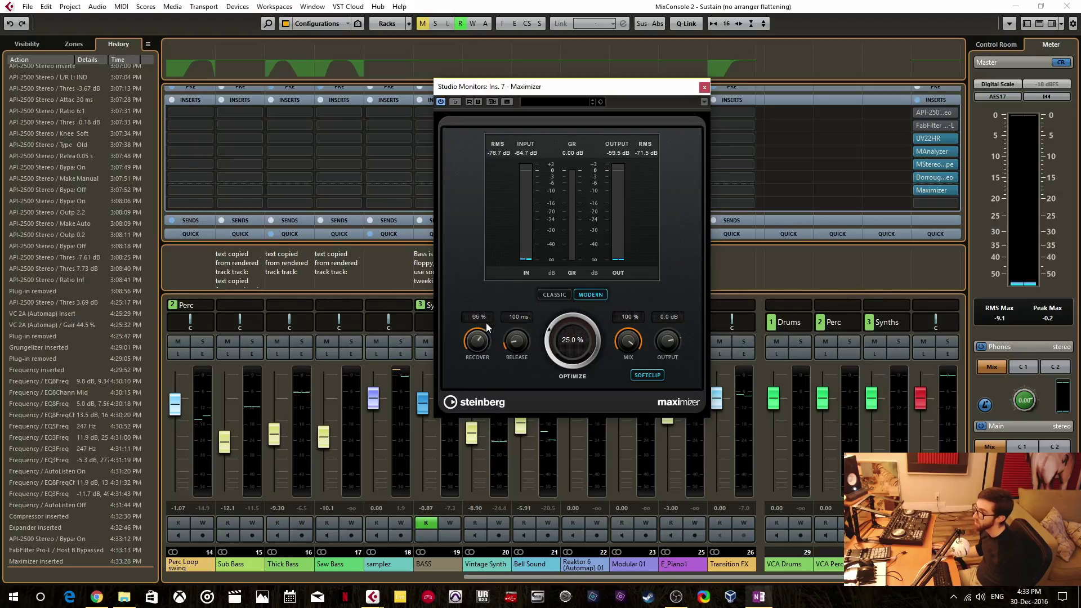
{"action": "scroll", "coordinate": [488, 324], "scroll_direction": "up", "scroll_amount": 2}
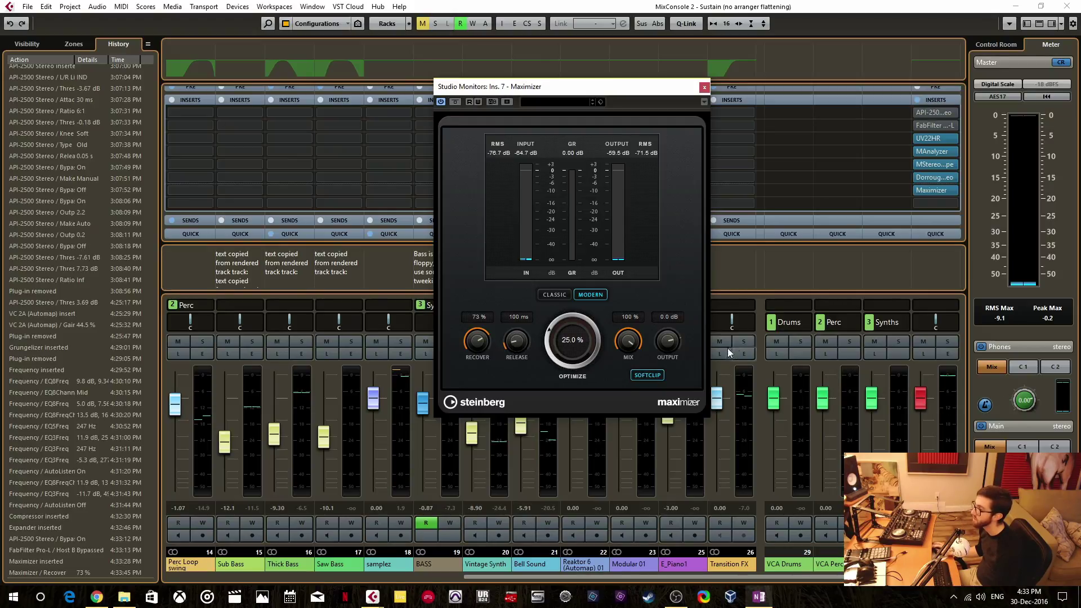
{"action": "scroll", "coordinate": [667, 341], "scroll_direction": "up", "scroll_amount": 3}
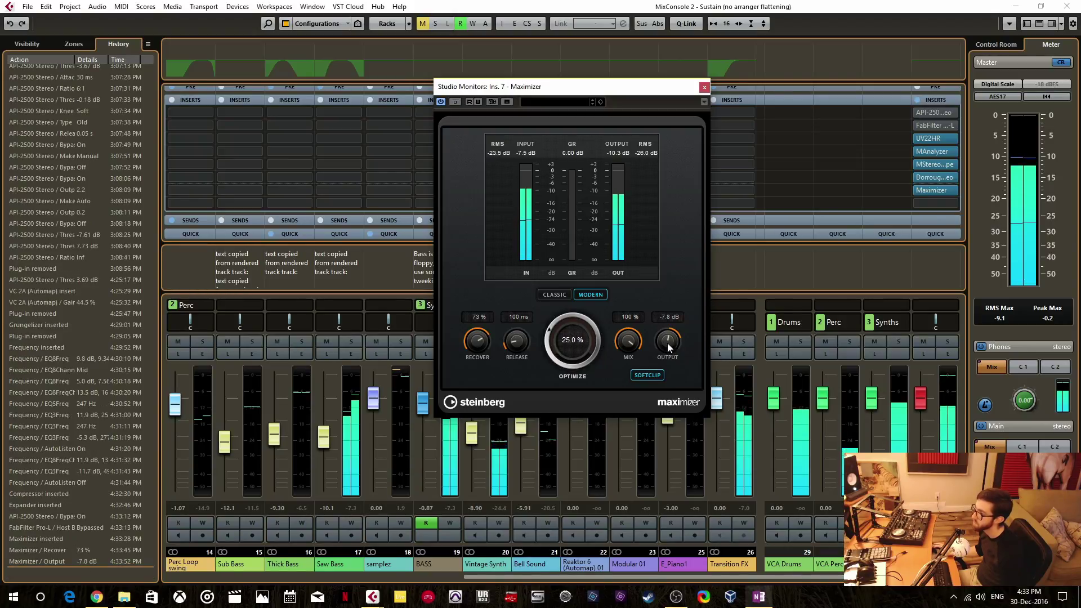
{"action": "scroll", "coordinate": [671, 341], "scroll_direction": "up", "scroll_amount": 7}
{"action": "scroll", "coordinate": [572, 339], "scroll_direction": "up", "scroll_amount": 8}
{"action": "scroll", "coordinate": [581, 364], "scroll_direction": "up", "scroll_amount": 12}
{"action": "left_click_drag", "start_coordinate": [579, 334], "coordinate": [577, 303]}
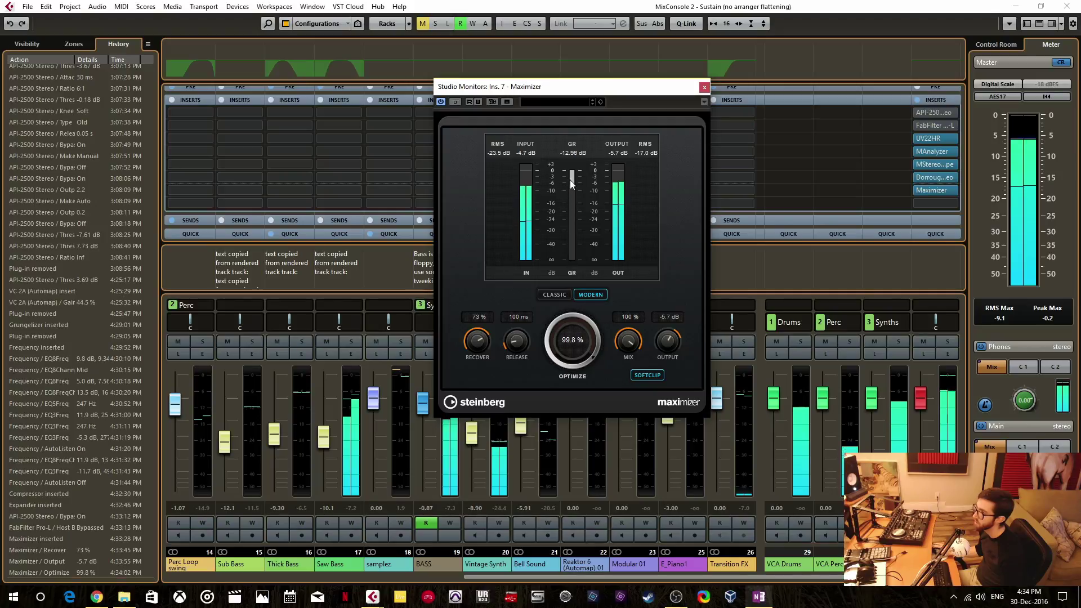
Turn soft clipping off, set Optimize to 100% and Release to 1000 ms.
{"action": "scroll", "coordinate": [583, 368], "scroll_direction": "down", "scroll_amount": 8}
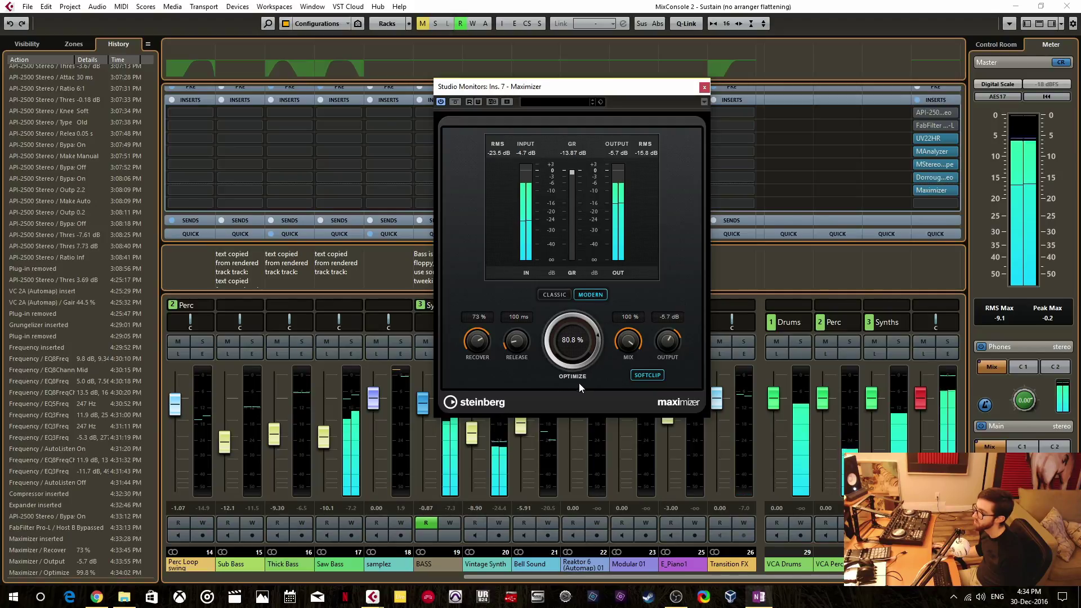
{"action": "scroll", "coordinate": [579, 382], "scroll_direction": "down", "scroll_amount": 17}
{"action": "scroll", "coordinate": [480, 360], "scroll_direction": "down", "scroll_amount": 14}
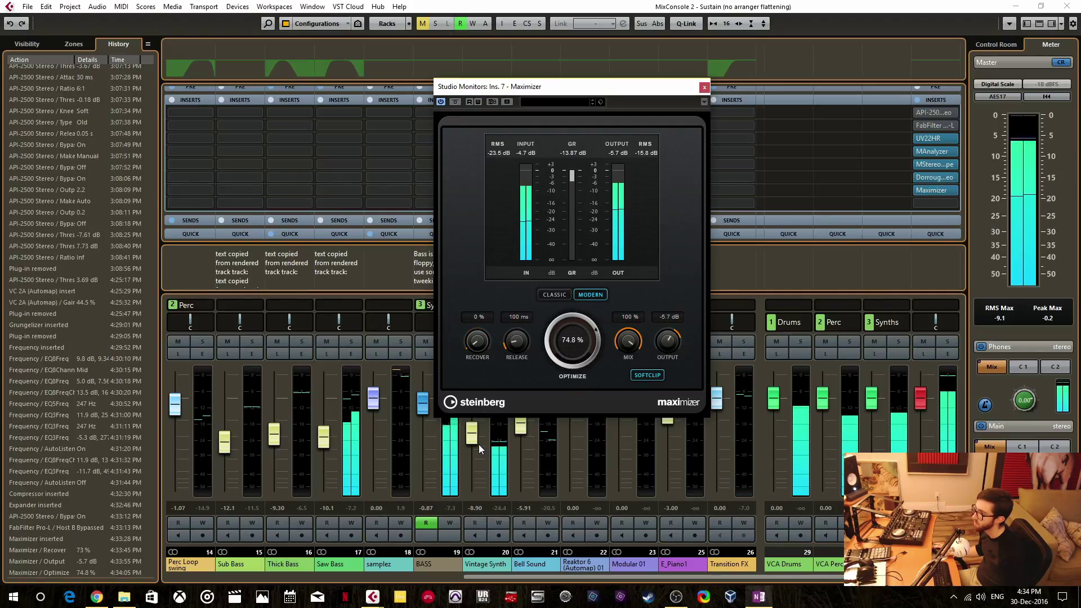
{"action": "left_click_drag", "start_coordinate": [516, 341], "coordinate": [515, 306]}
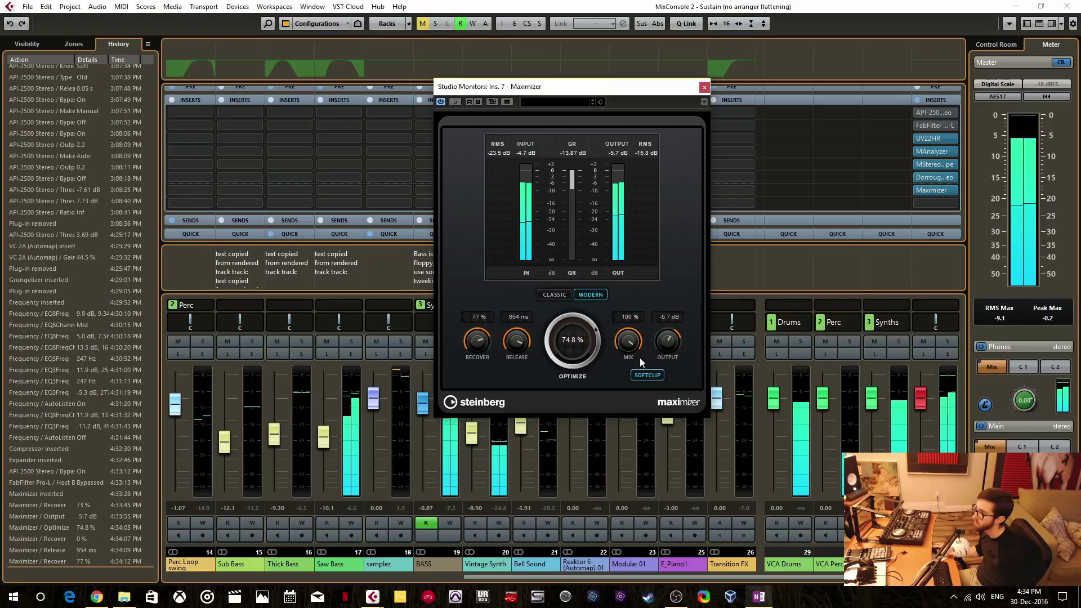
{"action": "left_click", "coordinate": [649, 375]}
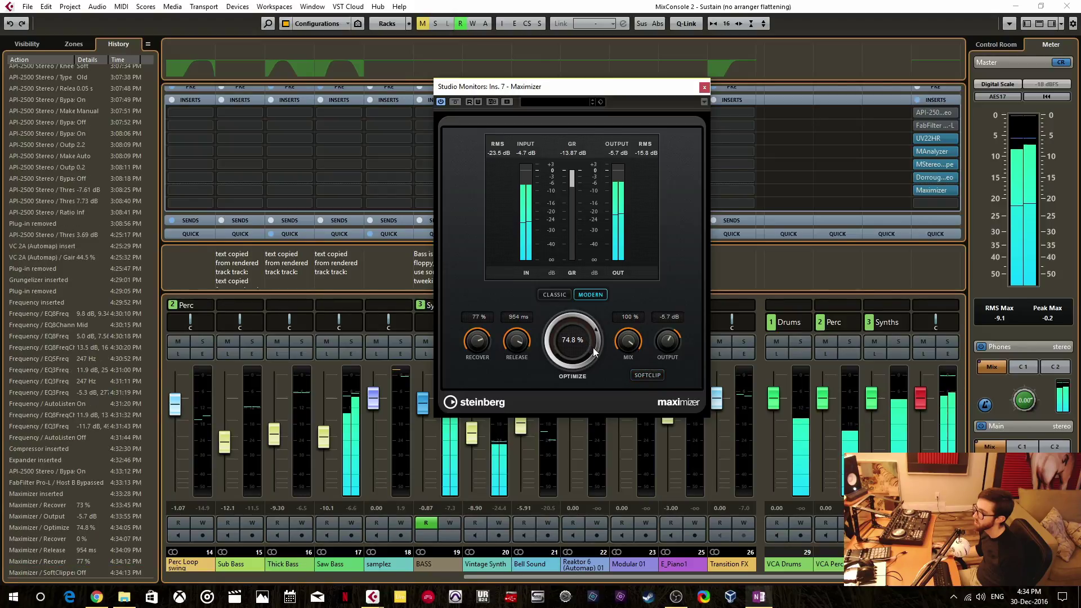
{"action": "left_click_drag", "start_coordinate": [586, 341], "coordinate": [603, 328]}
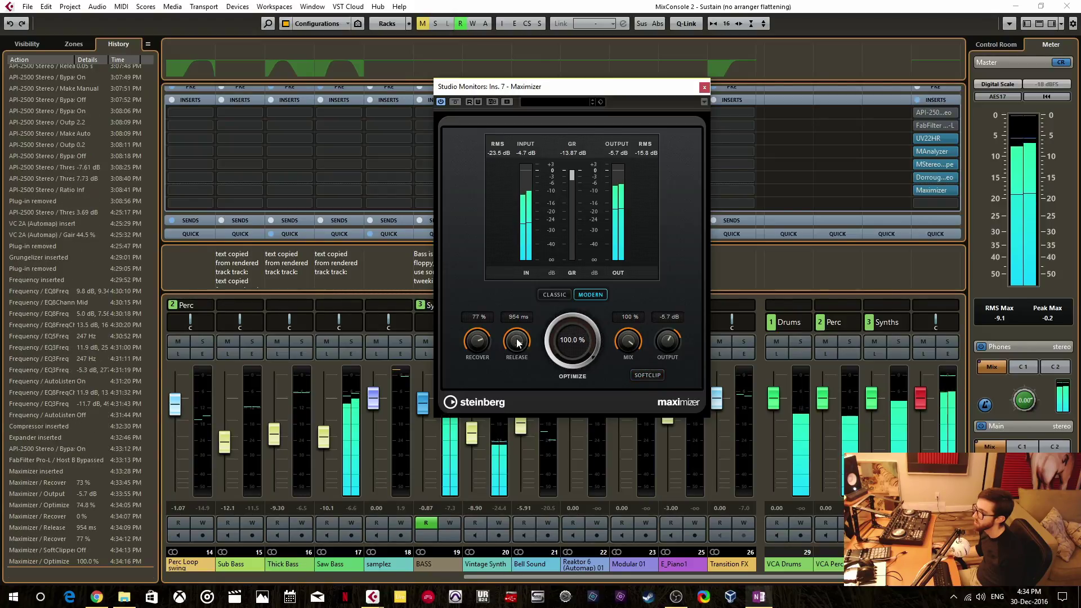
{"action": "left_click_drag", "start_coordinate": [517, 341], "coordinate": [518, 421]}
{"action": "left_click_drag", "start_coordinate": [523, 463], "coordinate": [523, 337]}
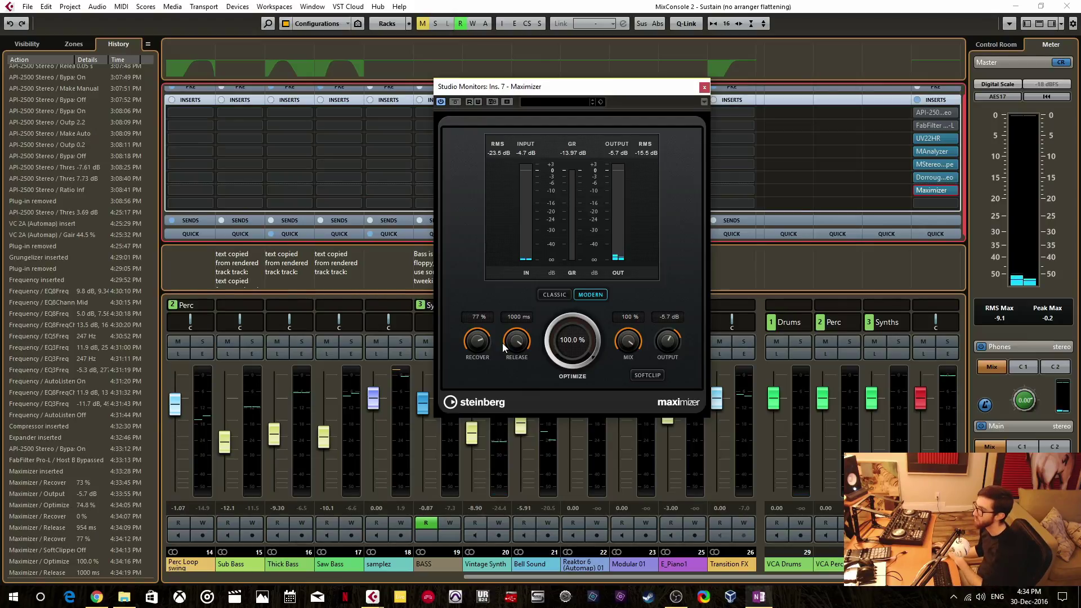
Audition the Maximizer during playback, settling Release at 366 ms, Recover 25% and Optimize 47.5%.
{"action": "left_click_drag", "start_coordinate": [504, 346], "coordinate": [528, 503]}
{"action": "key", "text": "space"}
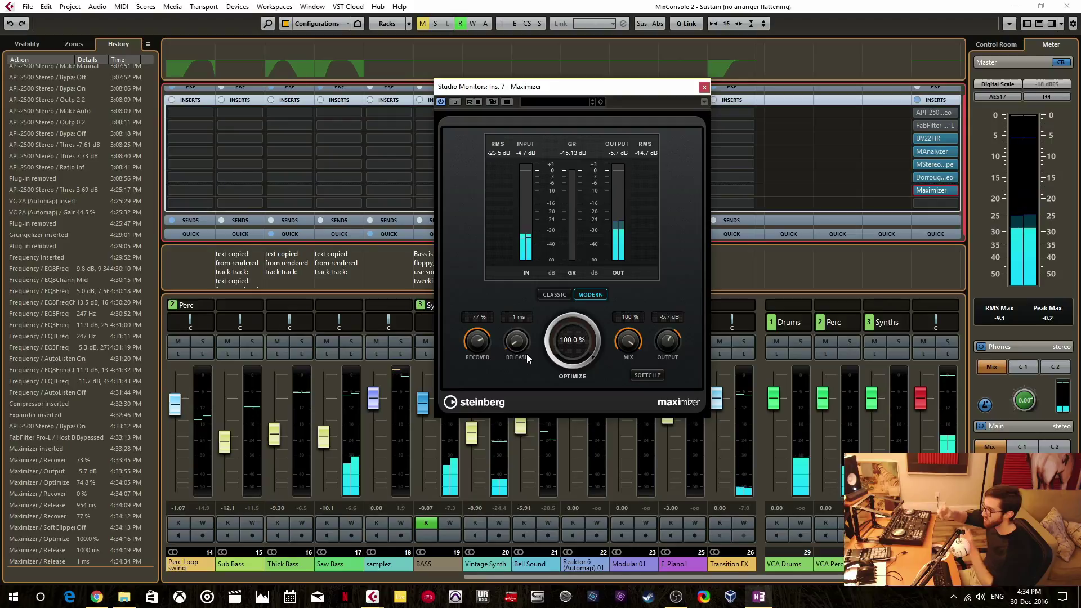
{"action": "left_click_drag", "start_coordinate": [526, 354], "coordinate": [528, 217]}
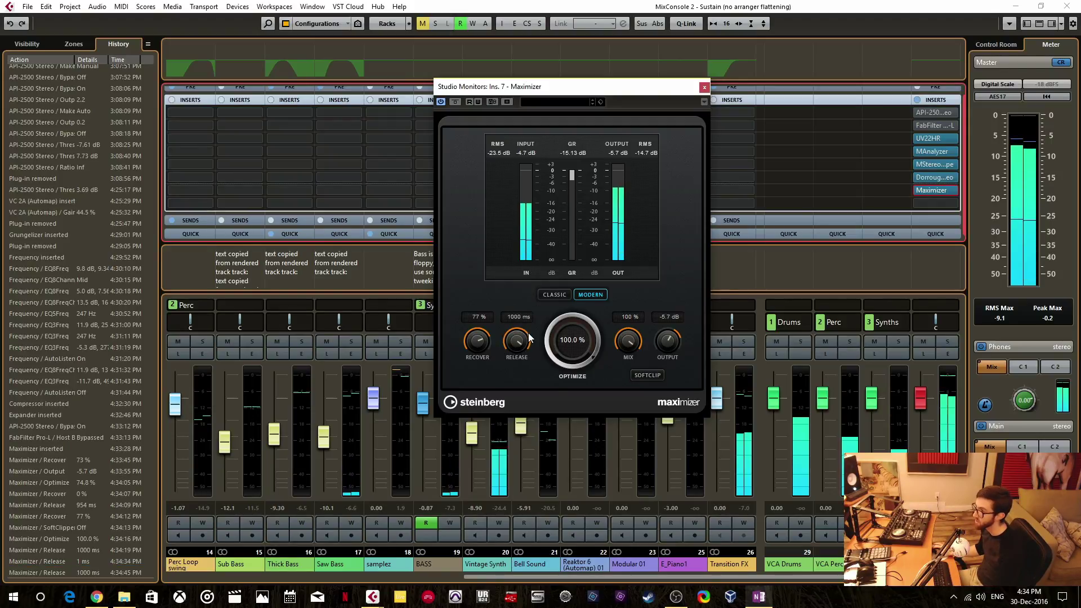
{"action": "left_click_drag", "start_coordinate": [528, 351], "coordinate": [528, 430]}
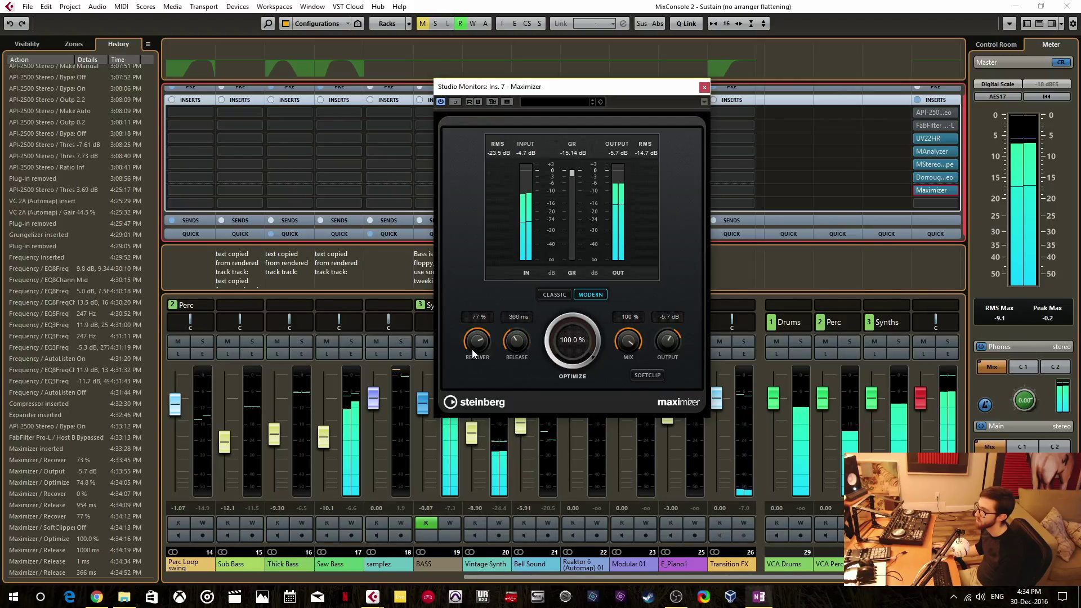
{"action": "left_click_drag", "start_coordinate": [471, 348], "coordinate": [490, 420]}
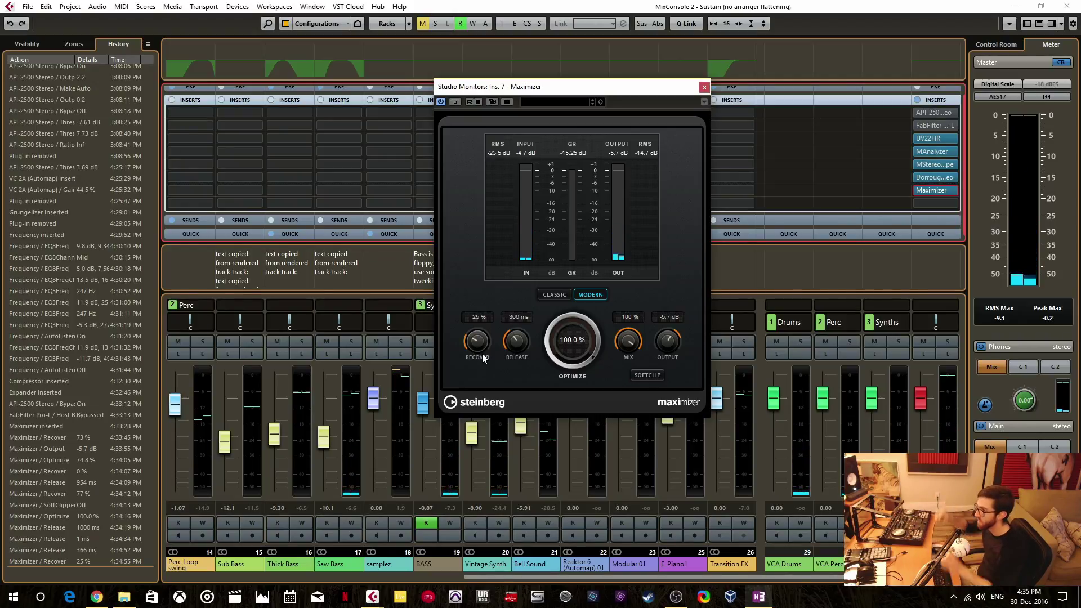
{"action": "left_click_drag", "start_coordinate": [572, 339], "coordinate": [596, 398]}
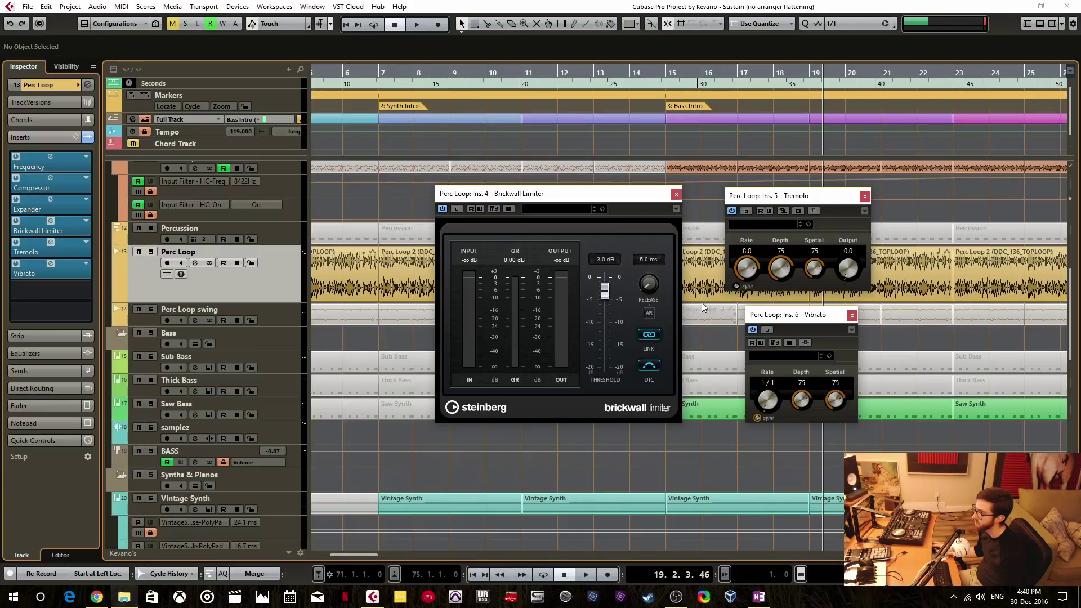
Put Outboard Gear's AutoPan into Perc Loop's empty insert slot 7.
{"action": "left_click_drag", "start_coordinate": [804, 195], "coordinate": [804, 192]}
{"action": "left_click_drag", "start_coordinate": [813, 318], "coordinate": [827, 319]}
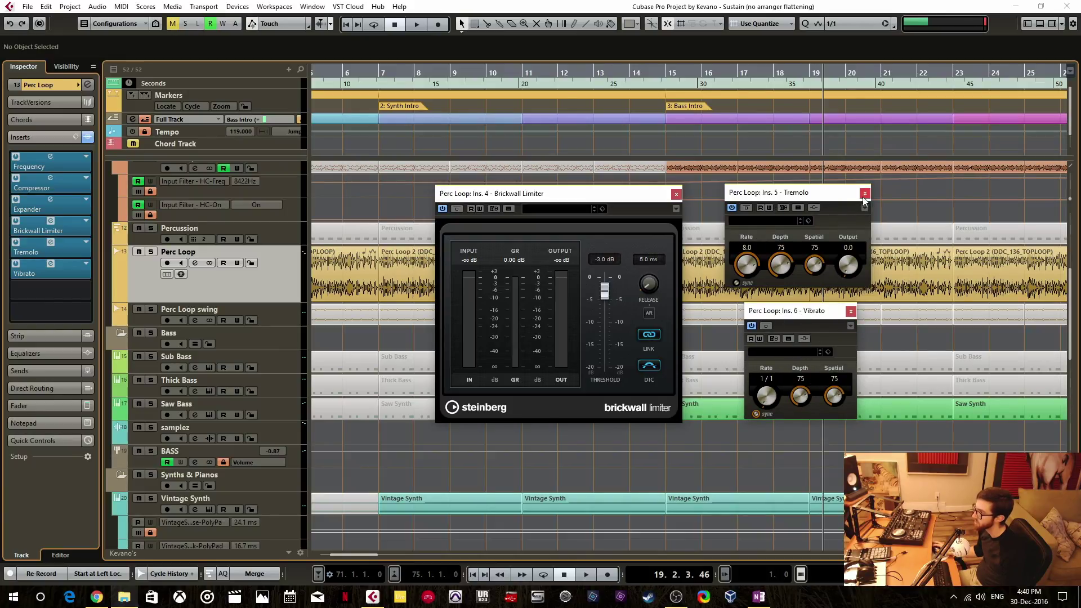
{"action": "left_click", "coordinate": [50, 289]}
{"action": "left_click", "coordinate": [27, 353]}
{"action": "left_click", "coordinate": [65, 441]}
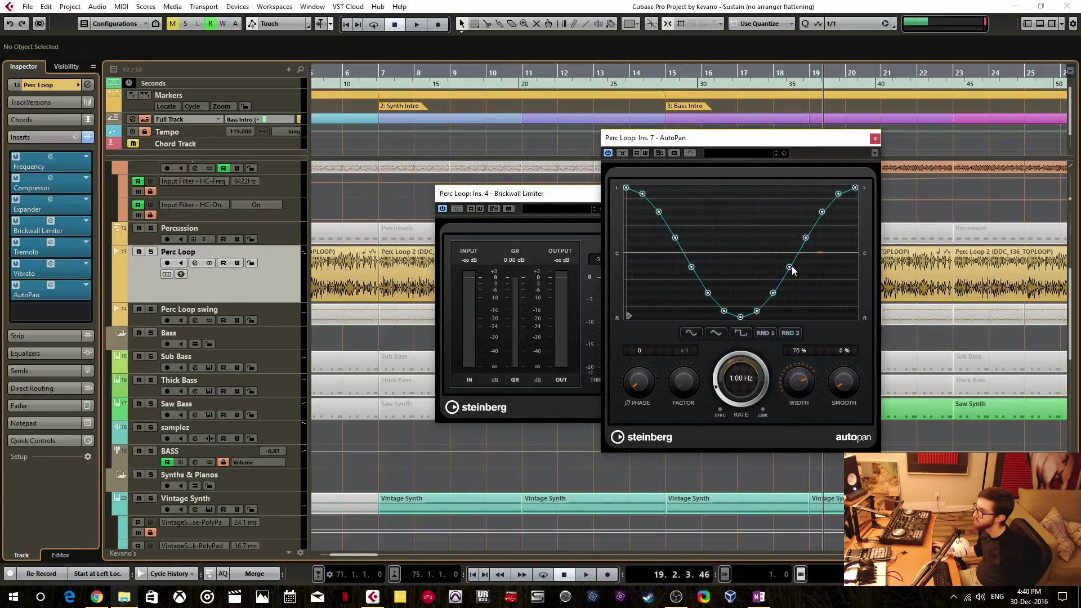
Draw an AutoPan curve, solo Perc Loop, bypass Frequency, Compressor, Expander and Limiter, then play square-wave panning.
{"action": "mouse_move", "coordinate": [791, 265]}
{"action": "left_mouse_down"}
{"action": "mouse_move", "coordinate": [757, 215]}
{"action": "mouse_move", "coordinate": [791, 189]}
{"action": "mouse_move", "coordinate": [838, 187]}
{"action": "mouse_move", "coordinate": [845, 248]}
{"action": "left_mouse_up"}
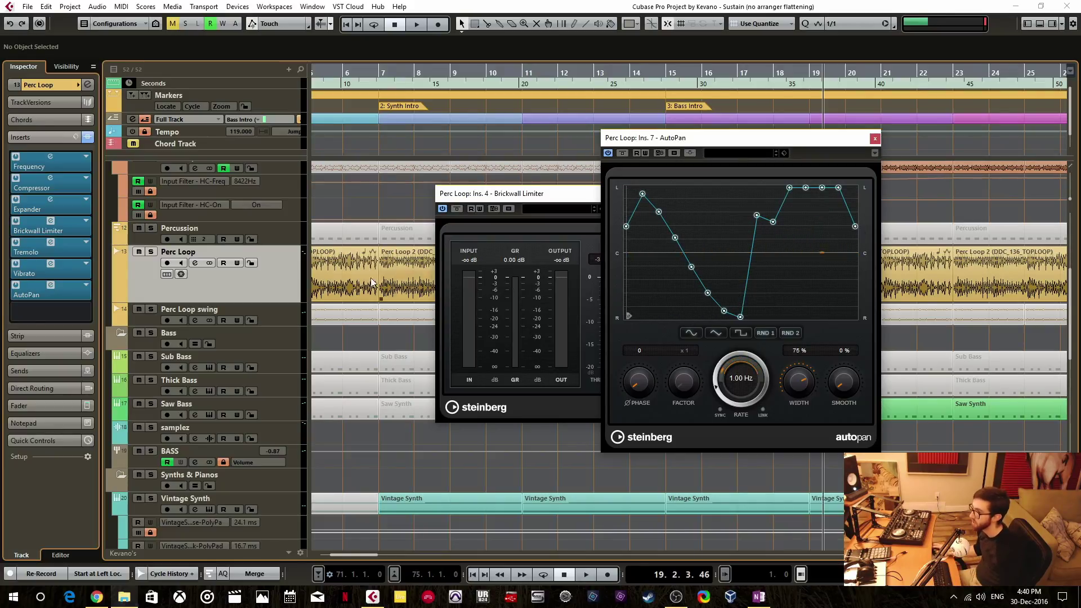
{"action": "left_click", "coordinate": [150, 252]}
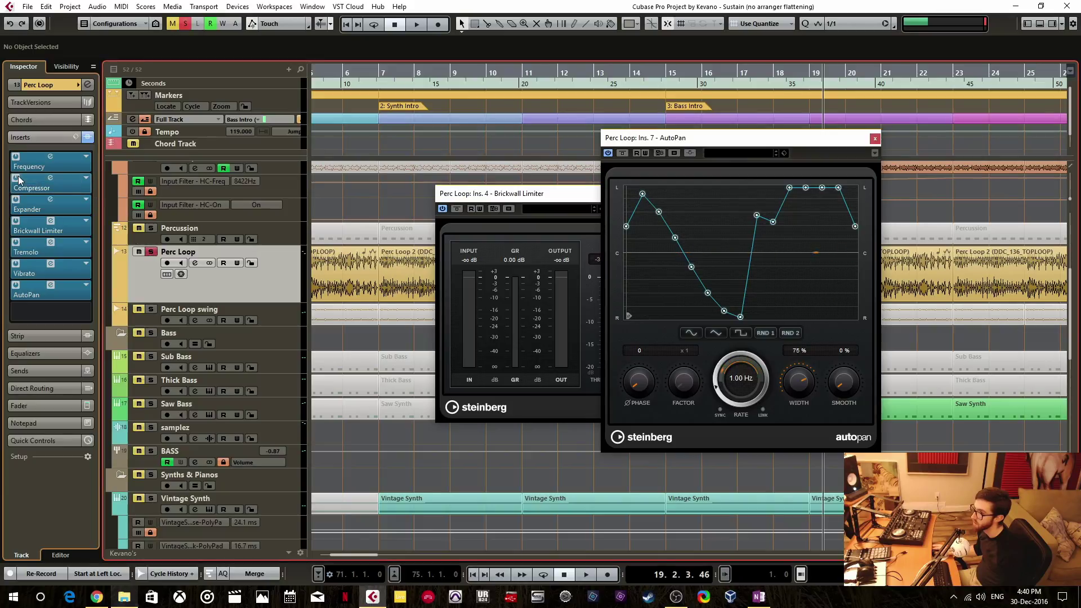
{"action": "left_click_drag", "start_coordinate": [15, 157], "coordinate": [16, 264]}
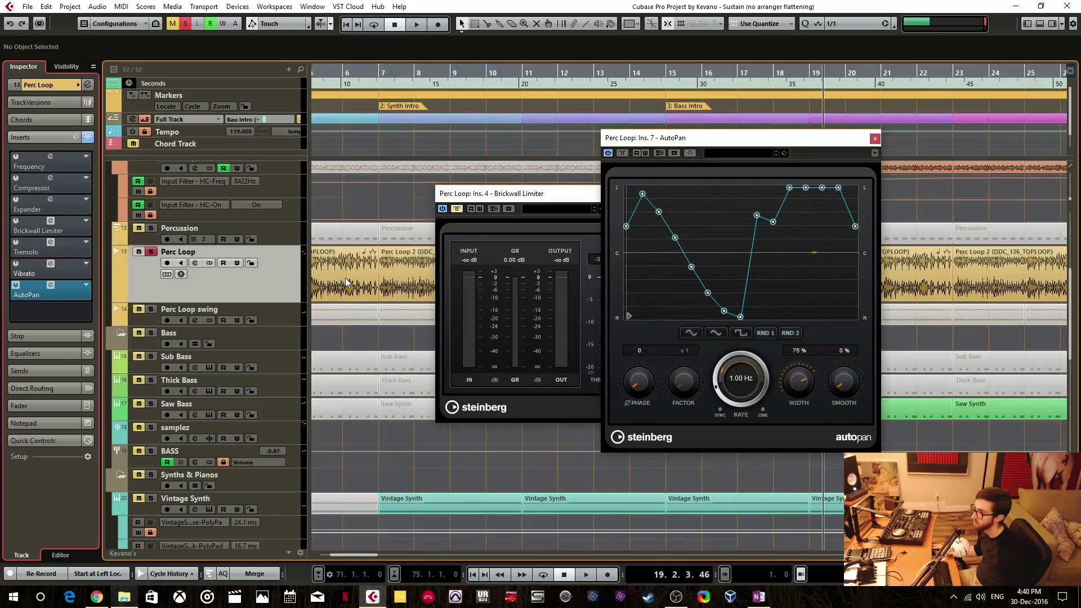
{"action": "key", "text": "space"}
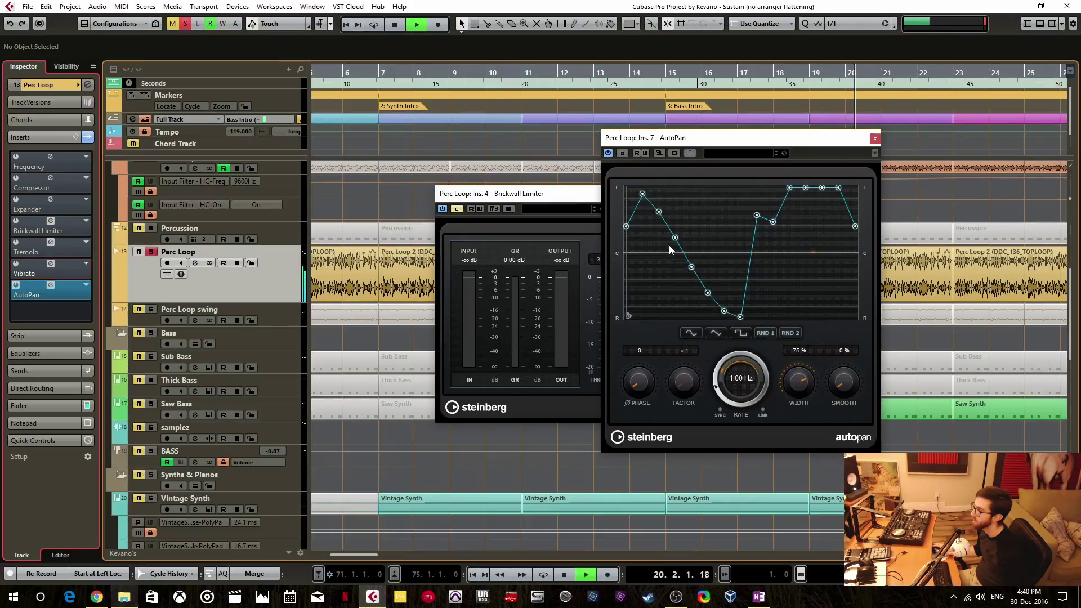
{"action": "left_click", "coordinate": [741, 334]}
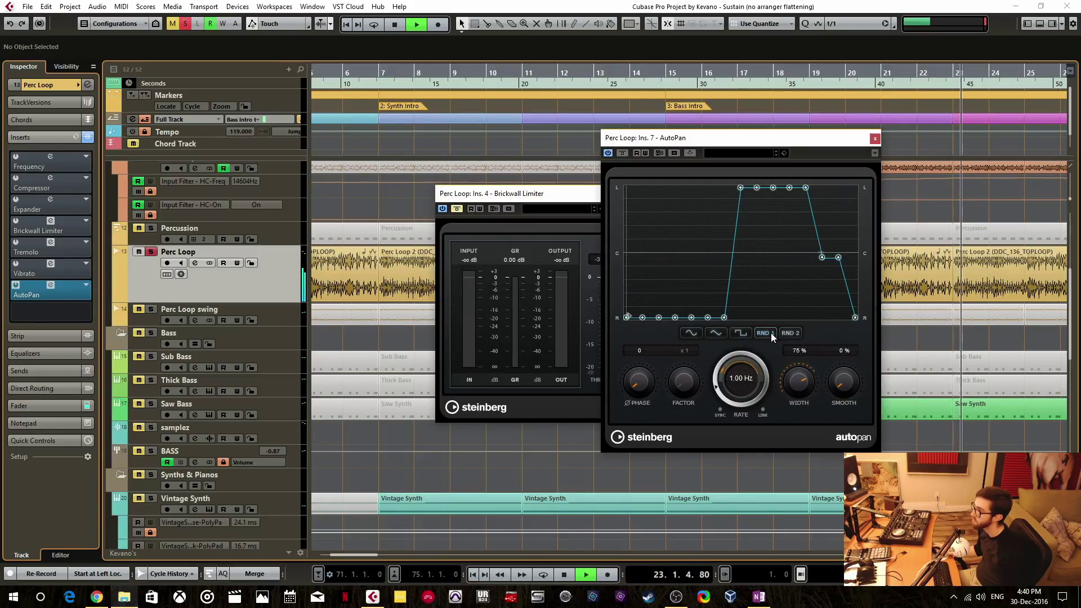
Generate random AutoPan step patterns with RND 1 and RND 2, then redraw some steps.
{"action": "left_click", "coordinate": [771, 334]}
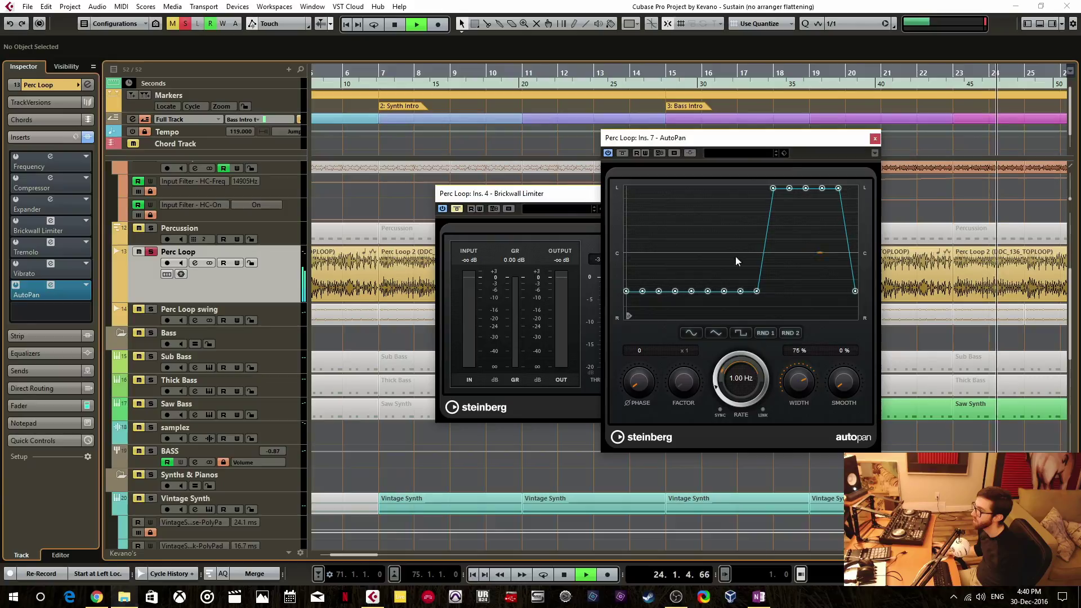
{"action": "left_click", "coordinate": [757, 335]}
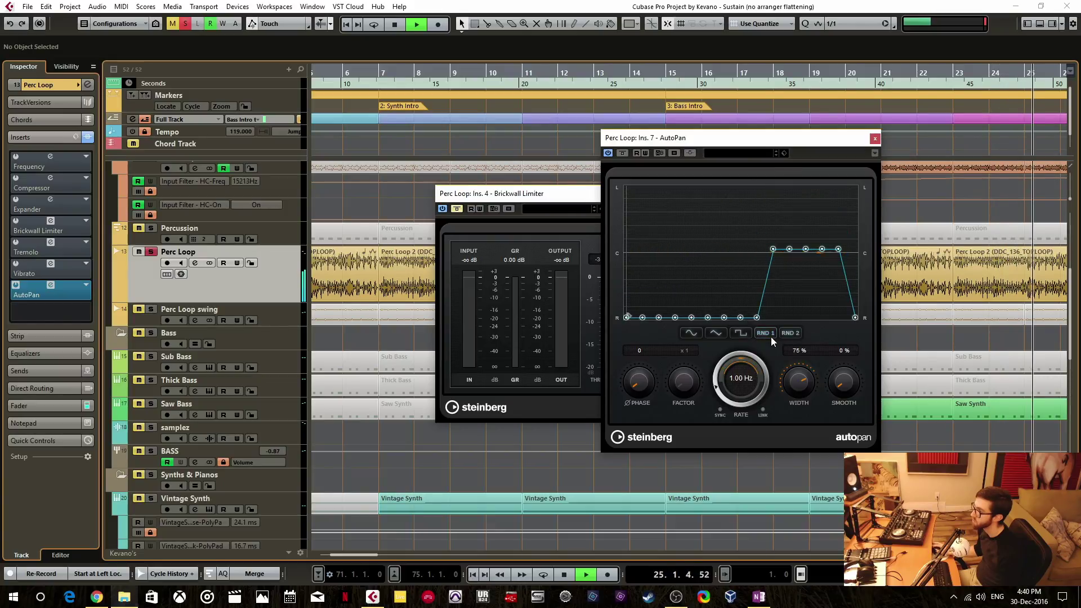
{"action": "left_click", "coordinate": [771, 336]}
{"action": "left_click", "coordinate": [790, 333]}
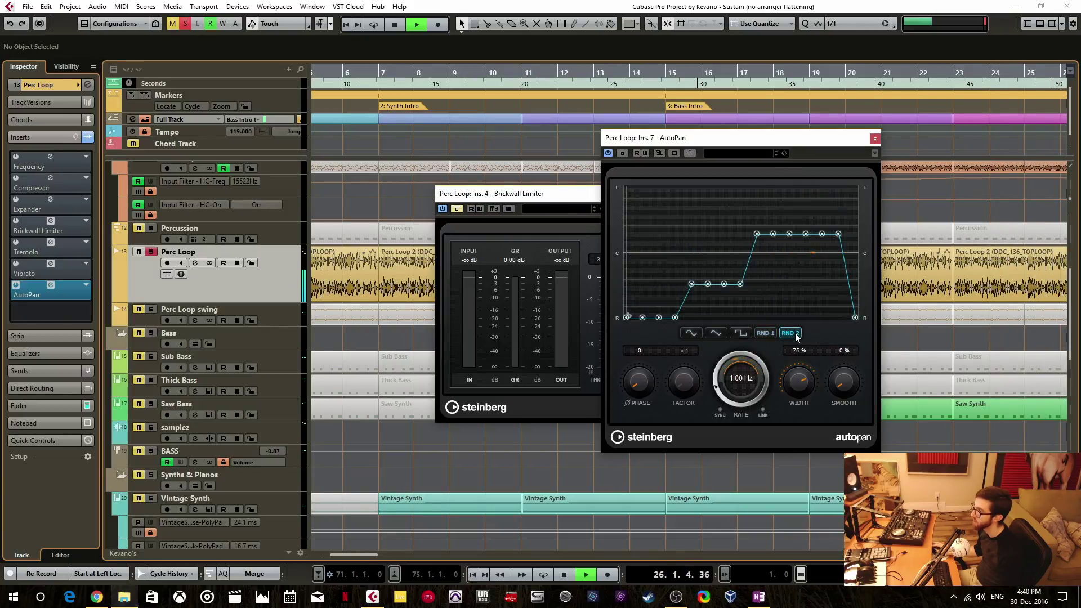
{"action": "mouse_move", "coordinate": [771, 291]}
{"action": "left_mouse_down"}
{"action": "mouse_move", "coordinate": [855, 317]}
{"action": "mouse_move", "coordinate": [760, 311]}
{"action": "mouse_move", "coordinate": [788, 248]}
{"action": "mouse_move", "coordinate": [822, 261]}
{"action": "mouse_move", "coordinate": [783, 272]}
{"action": "left_mouse_up"}
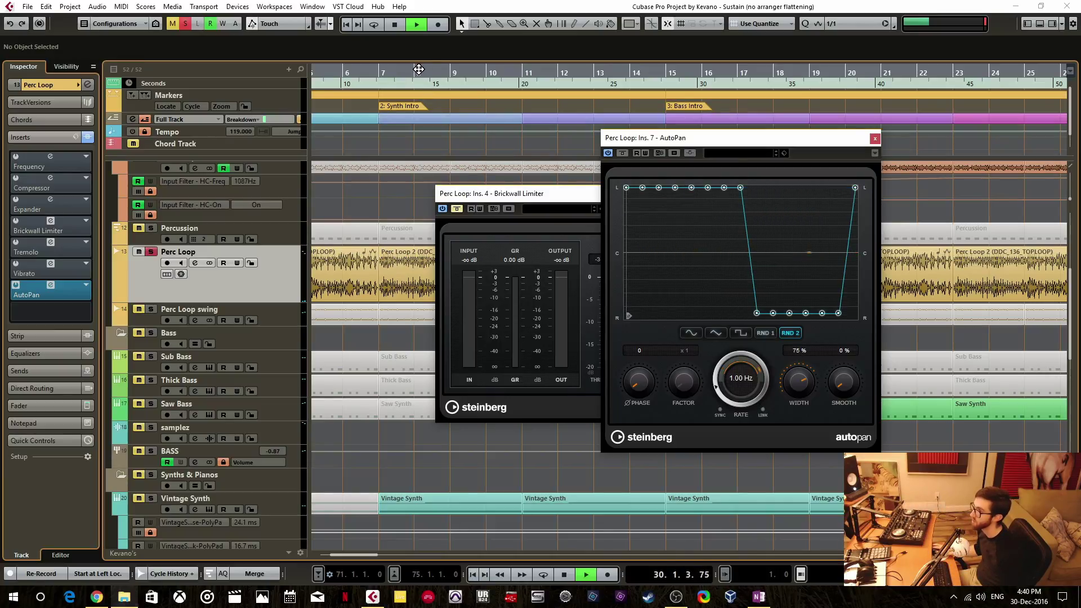
Jump to the Synth Intro marker, stop playback, and flatten every pan step to the right.
{"action": "left_click", "coordinate": [413, 108]}
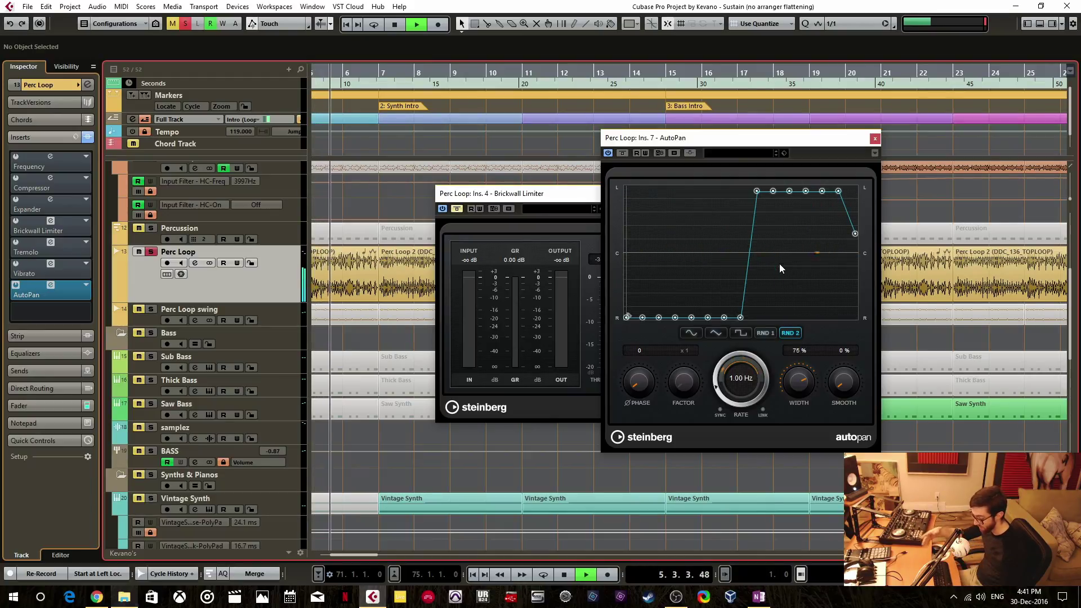
{"action": "key", "text": "space"}
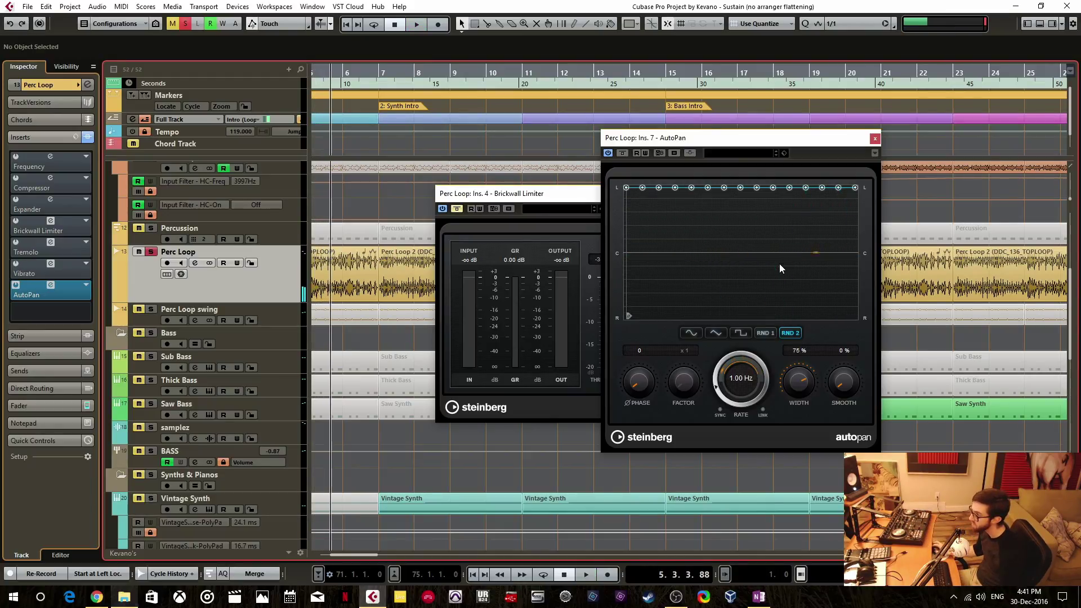
{"action": "mouse_move", "coordinate": [802, 326]}
{"action": "left_mouse_down"}
{"action": "mouse_move", "coordinate": [674, 255]}
{"action": "mouse_move", "coordinate": [617, 281]}
{"action": "left_mouse_up"}
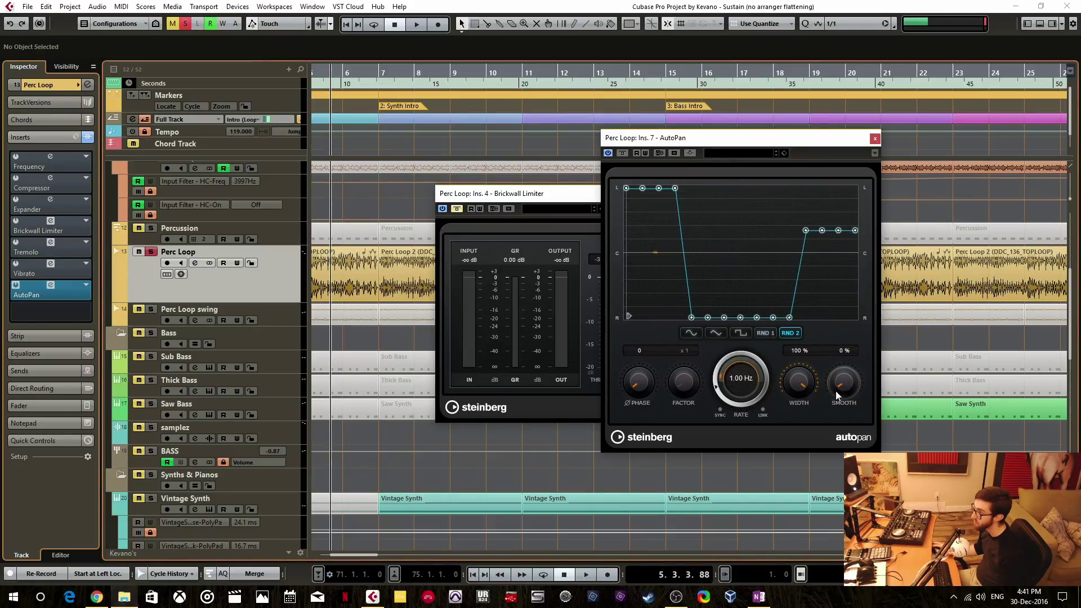
Set AutoPan width to 100%, adjust rate and factor, and sync the rate to 1/4 notes.
{"action": "left_click", "coordinate": [806, 383]}
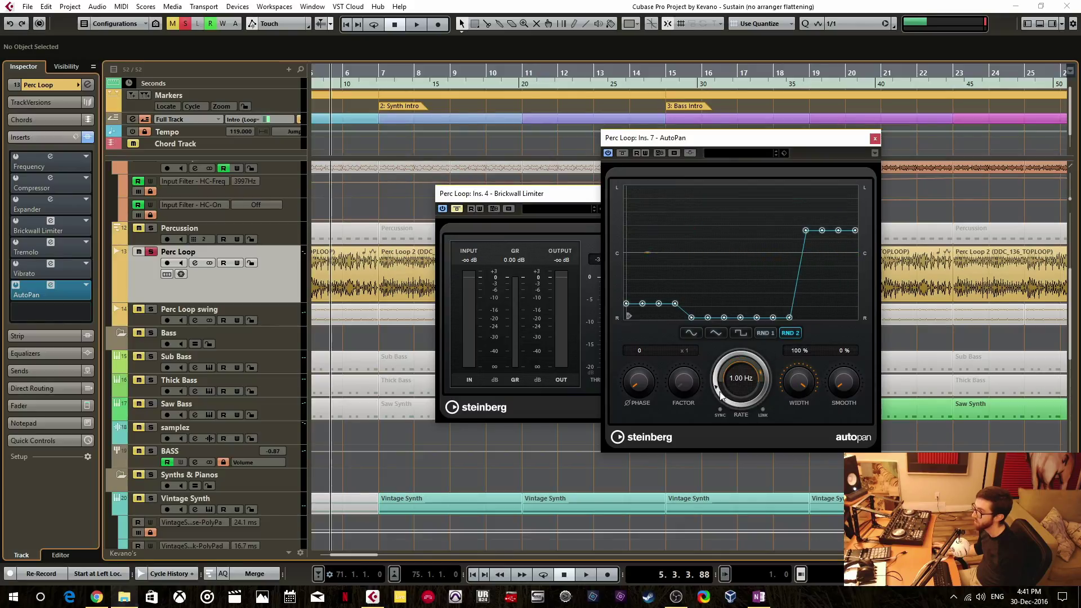
{"action": "left_click_drag", "start_coordinate": [723, 395], "coordinate": [719, 331]}
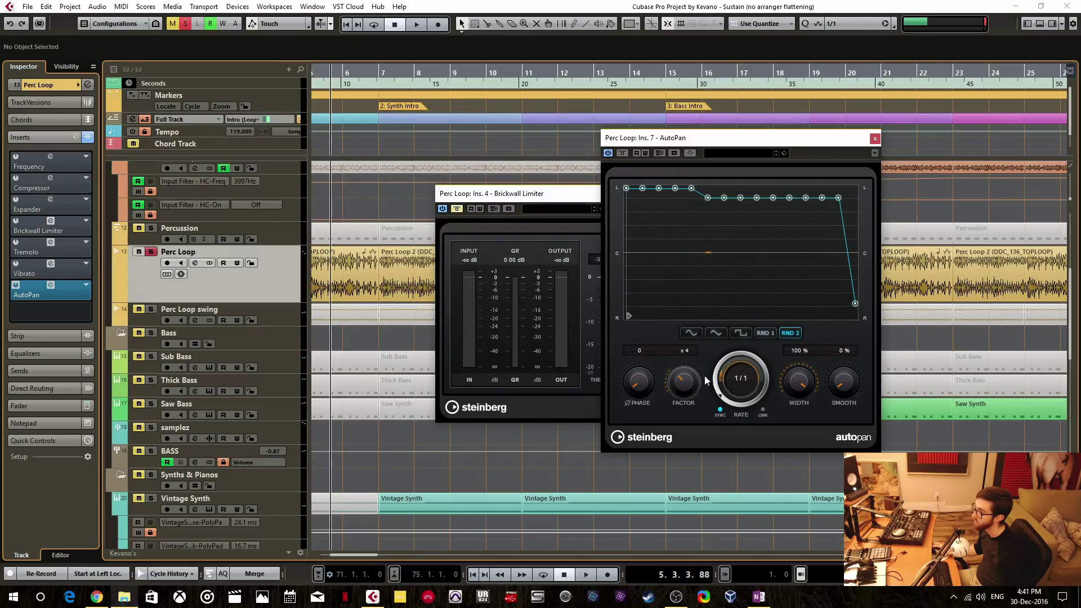
{"action": "left_click_drag", "start_coordinate": [691, 373], "coordinate": [698, 382]}
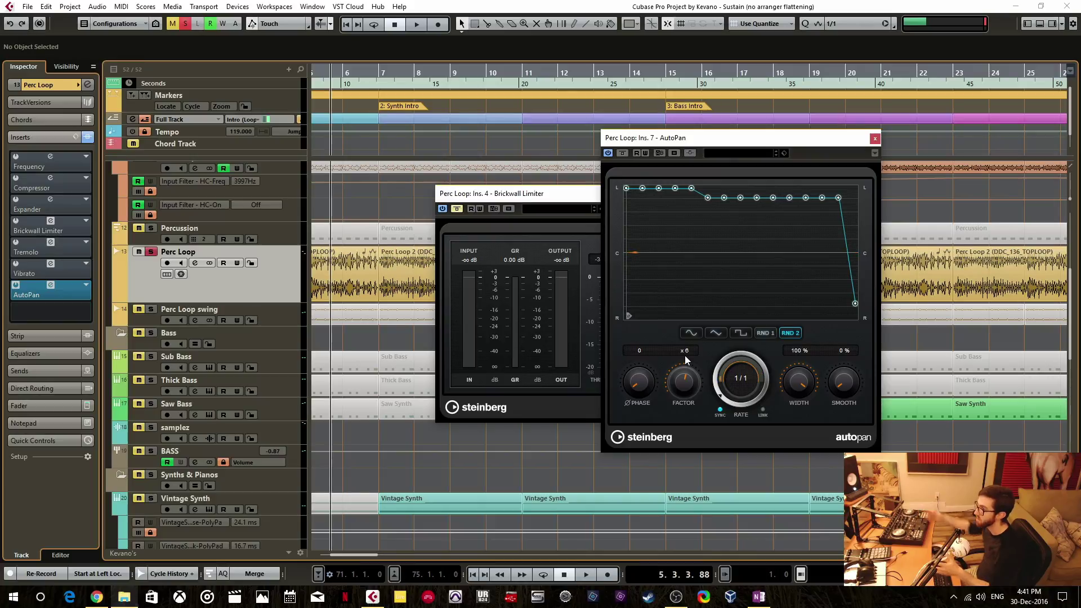
{"action": "left_click", "coordinate": [749, 387]}
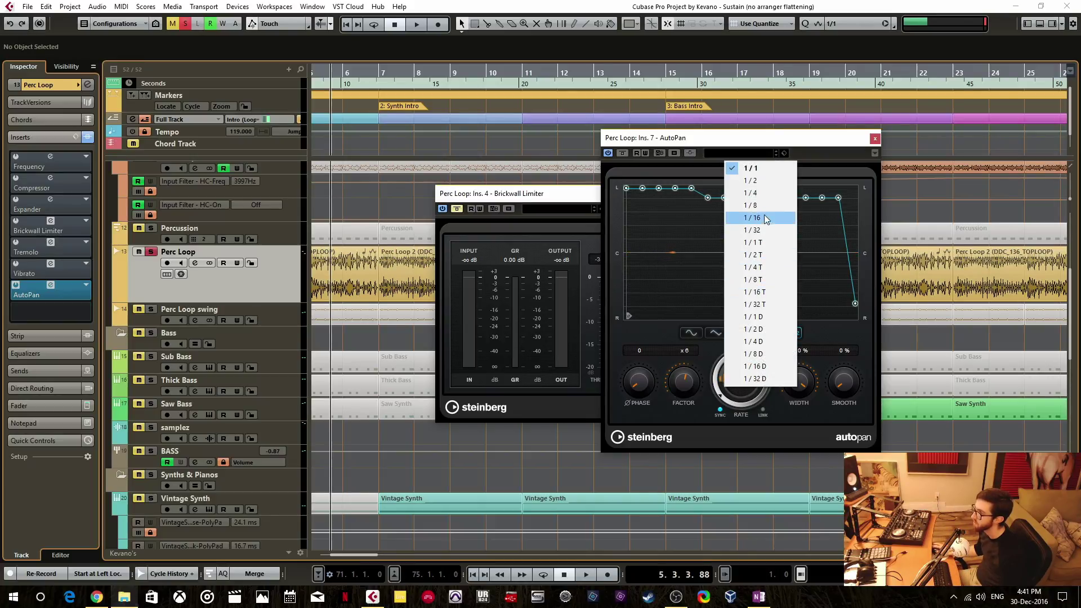
{"action": "left_click", "coordinate": [751, 193]}
{"action": "scroll", "coordinate": [688, 390], "scroll_direction": "down", "scroll_amount": 1}
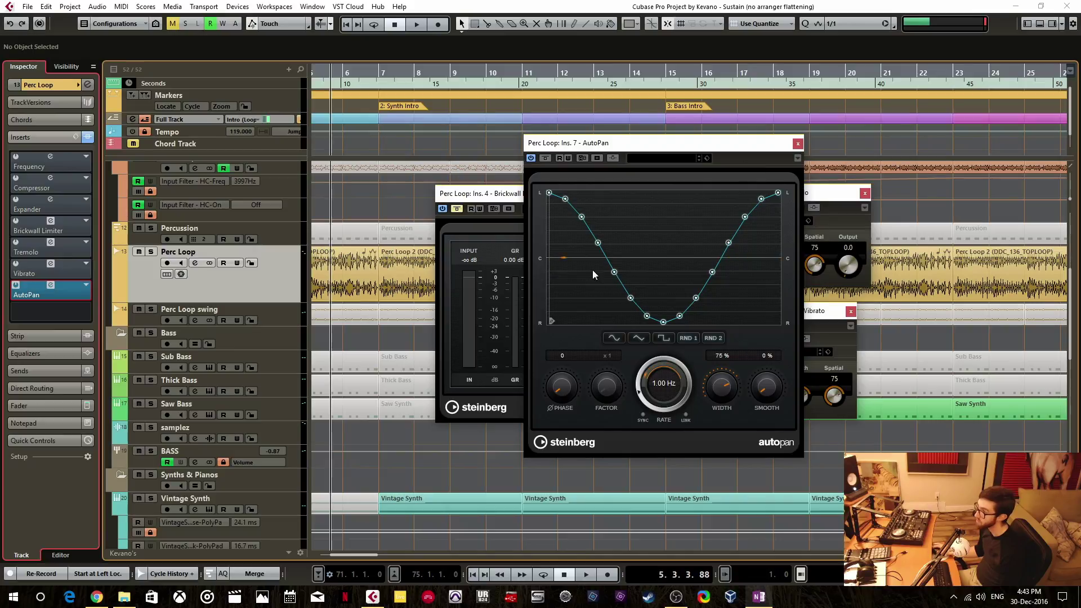
Open Perc Loop's Expander editor and move its window up and left for review.
{"action": "mouse_move", "coordinate": [630, 143]}
{"action": "left_mouse_down"}
{"action": "mouse_move", "coordinate": [647, 150]}
{"action": "mouse_move", "coordinate": [633, 154]}
{"action": "left_mouse_up"}
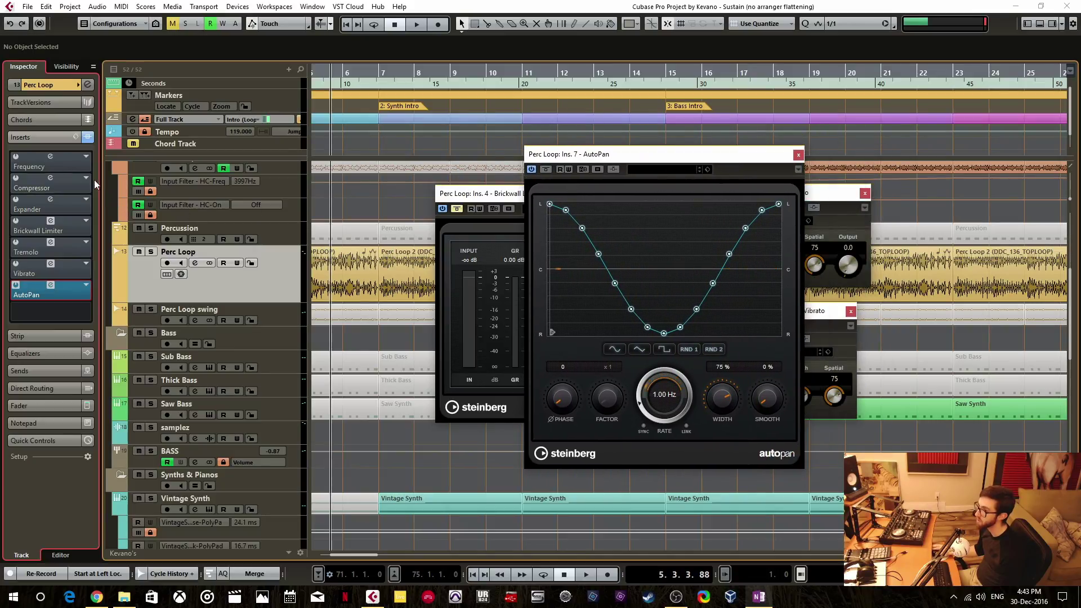
{"action": "left_click", "coordinate": [66, 200]}
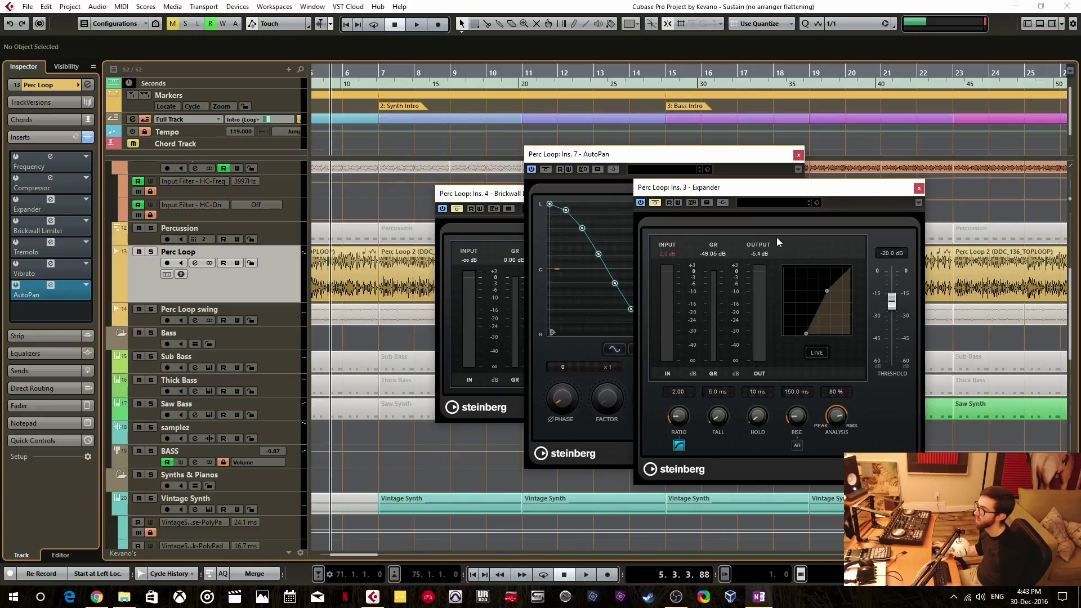
{"action": "left_click_drag", "start_coordinate": [868, 195], "coordinate": [549, 110]}
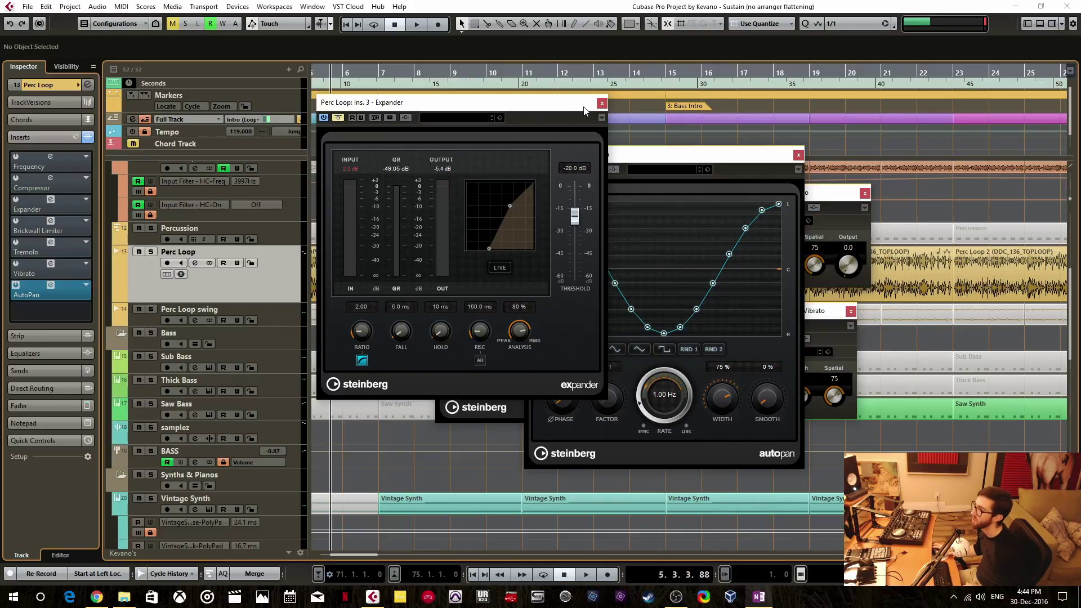
Close the Expander, AutoPan and Vibrato windows, moving the Brickwall Limiter window aside.
{"action": "left_click", "coordinate": [601, 103]}
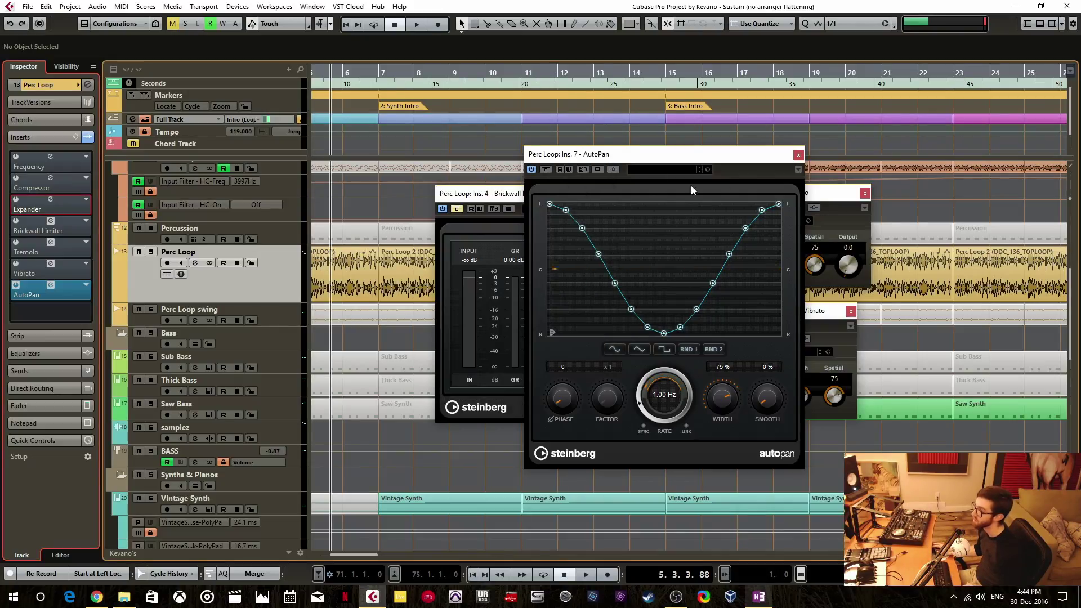
{"action": "left_click", "coordinate": [798, 154]}
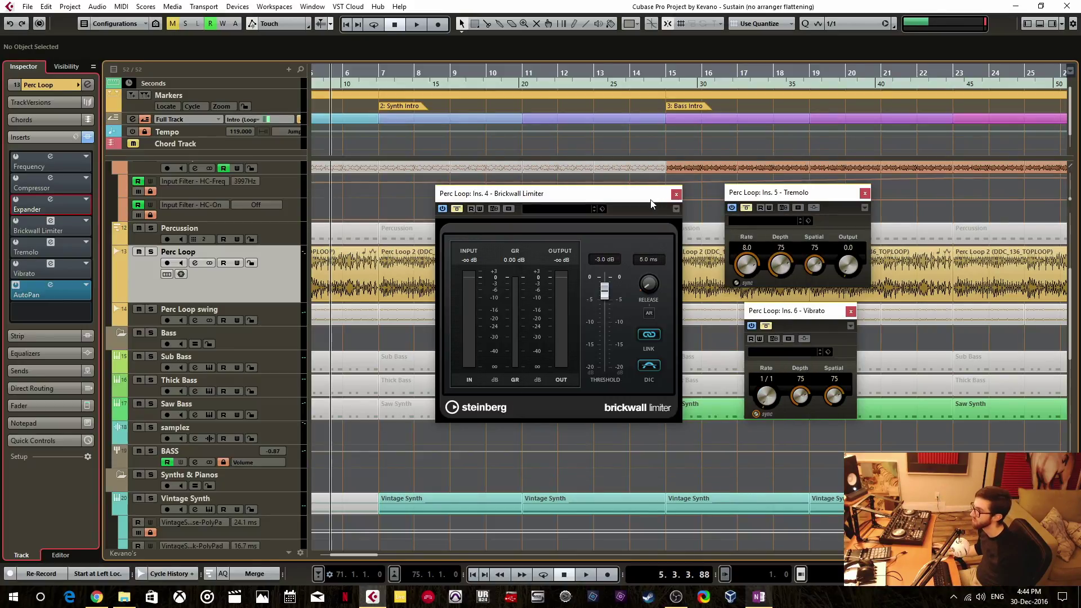
{"action": "left_click_drag", "start_coordinate": [648, 200], "coordinate": [608, 173]}
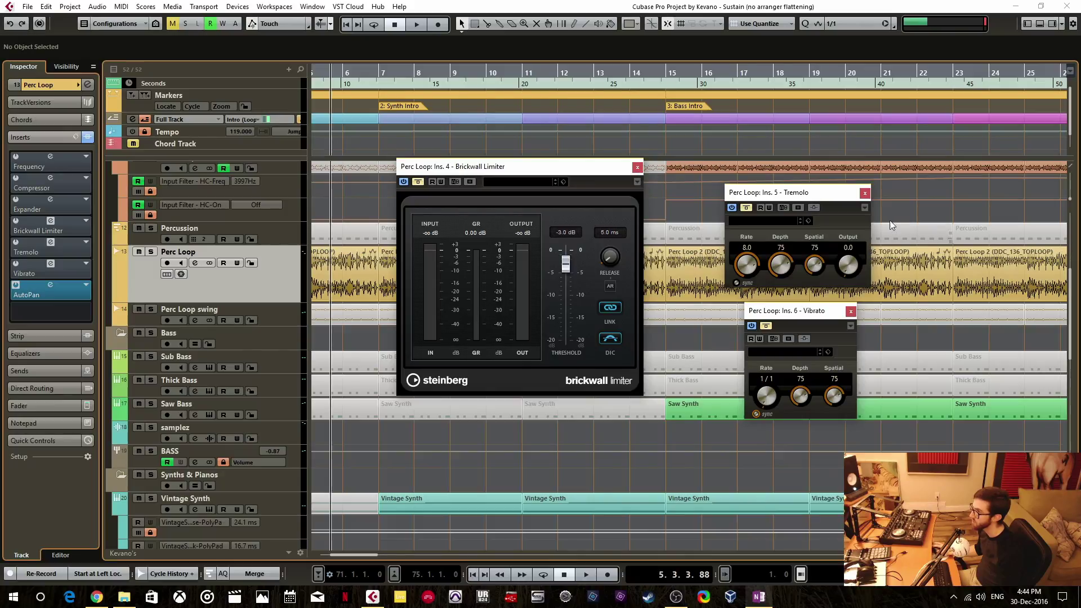
{"action": "left_click", "coordinate": [851, 312]}
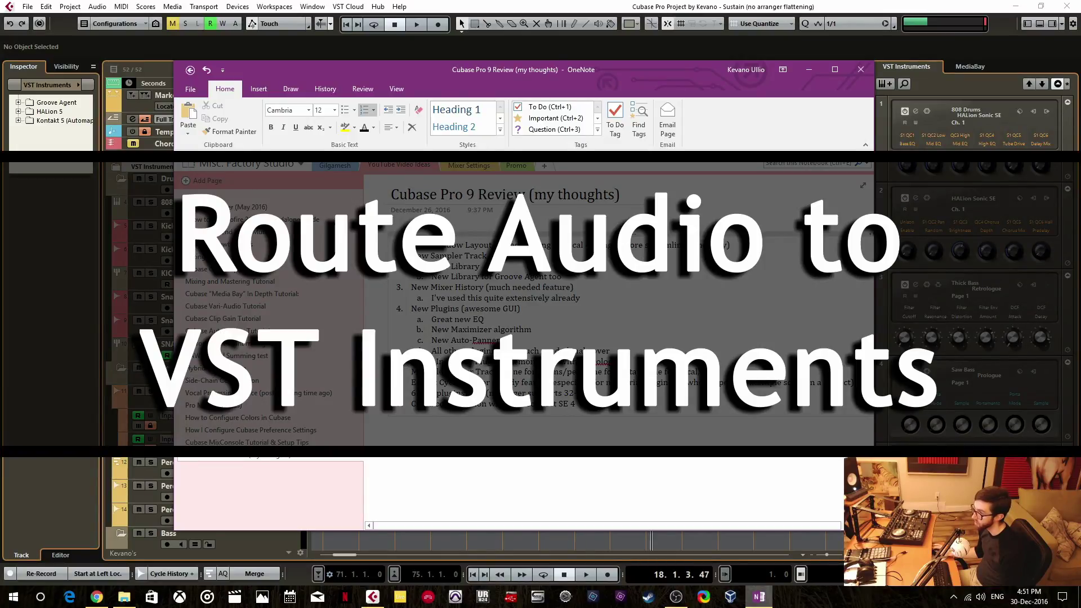
Create instrument track Retrologue 01 using Synths > Retrologue and turn on its side-chain input.
{"action": "left_click", "coordinate": [809, 70]}
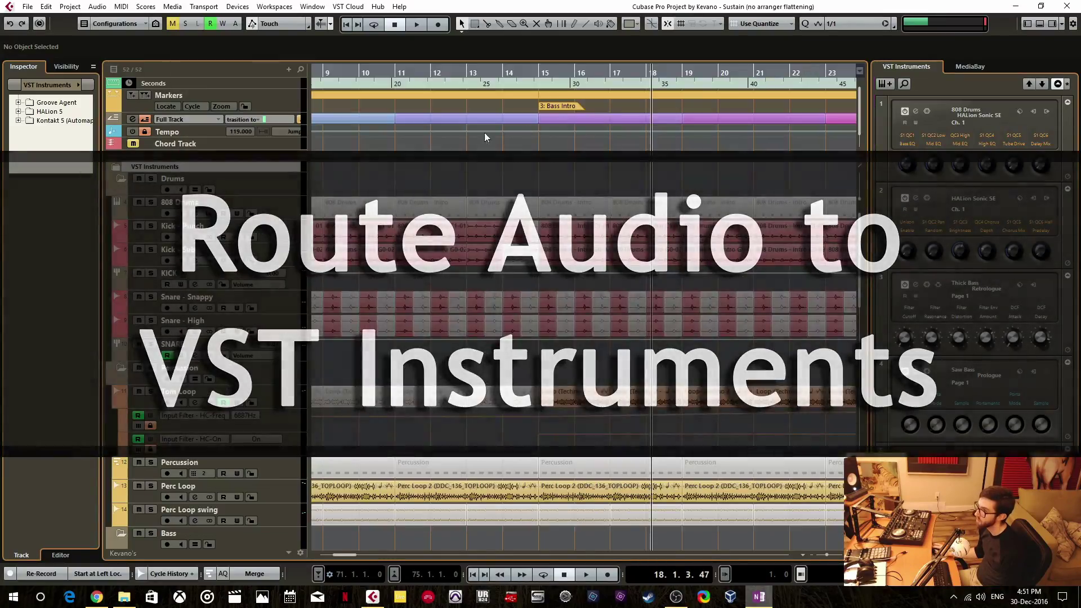
{"action": "right_click", "coordinate": [200, 170]}
{"action": "mouse_move", "coordinate": [246, 179]}
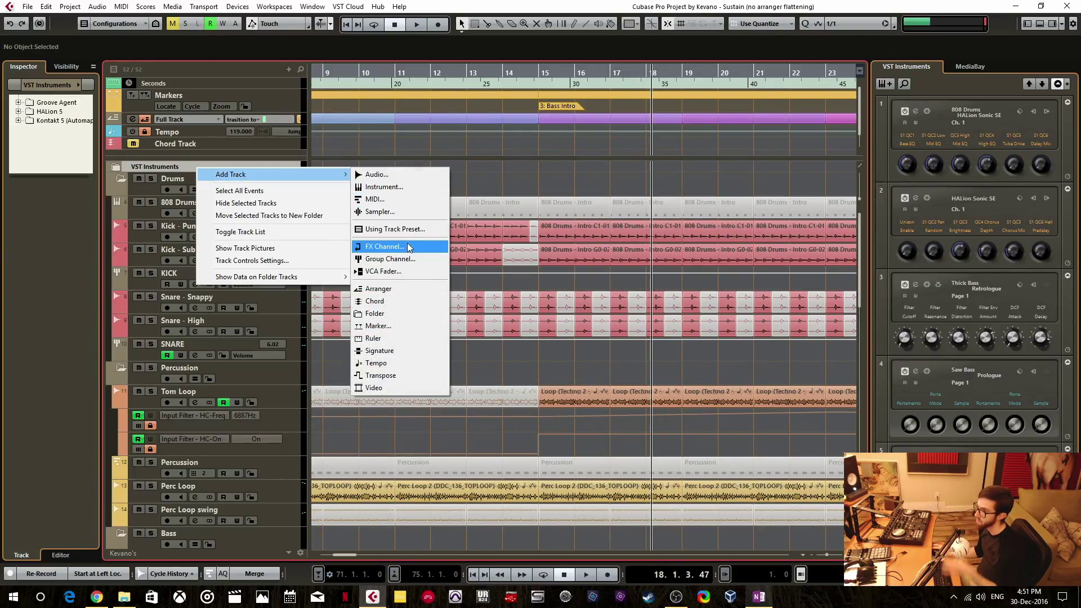
{"action": "left_click", "coordinate": [400, 187]}
{"action": "left_click", "coordinate": [503, 315]}
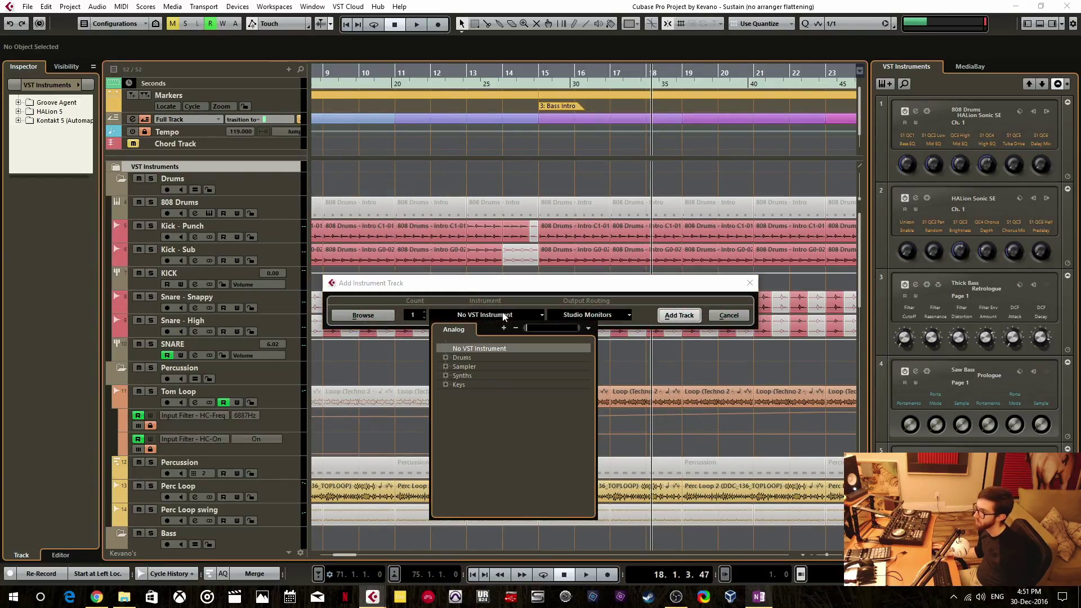
{"action": "left_click", "coordinate": [445, 375]}
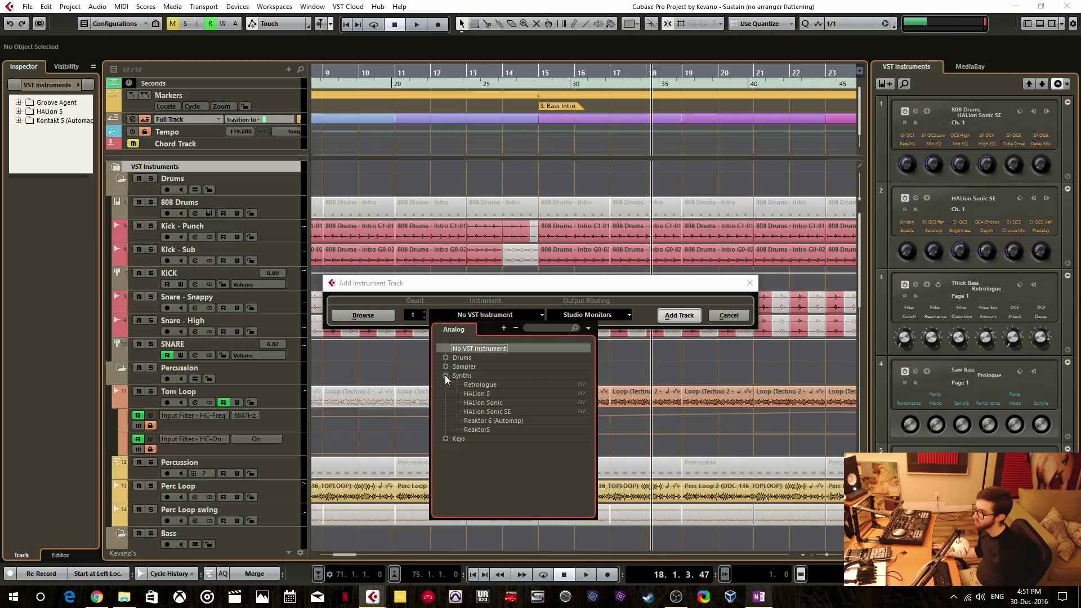
{"action": "left_click", "coordinate": [479, 385]}
{"action": "left_click", "coordinate": [678, 315]}
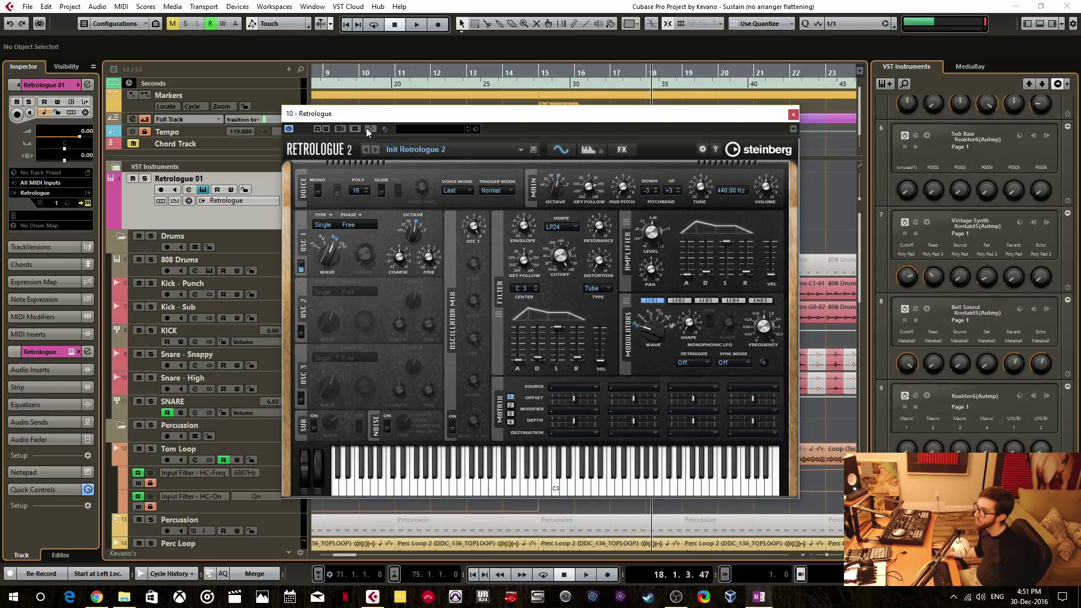
{"action": "left_click", "coordinate": [370, 129]}
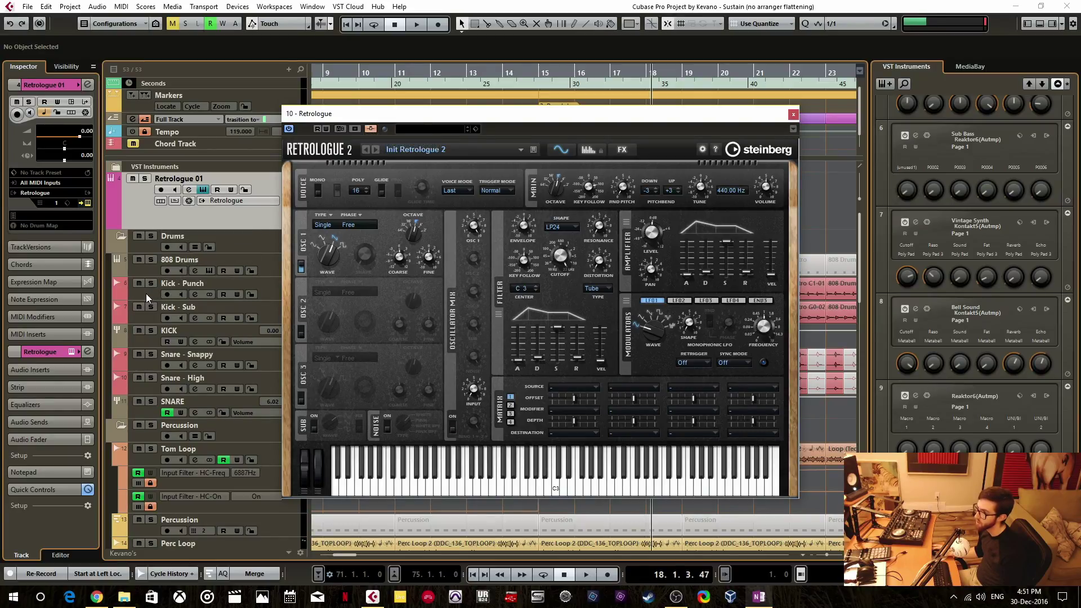
Route Kick - Punch's Send 1 to Side-chains > 10 - Retrologue and check Retrologue's FX page.
{"action": "left_click", "coordinate": [195, 294]}
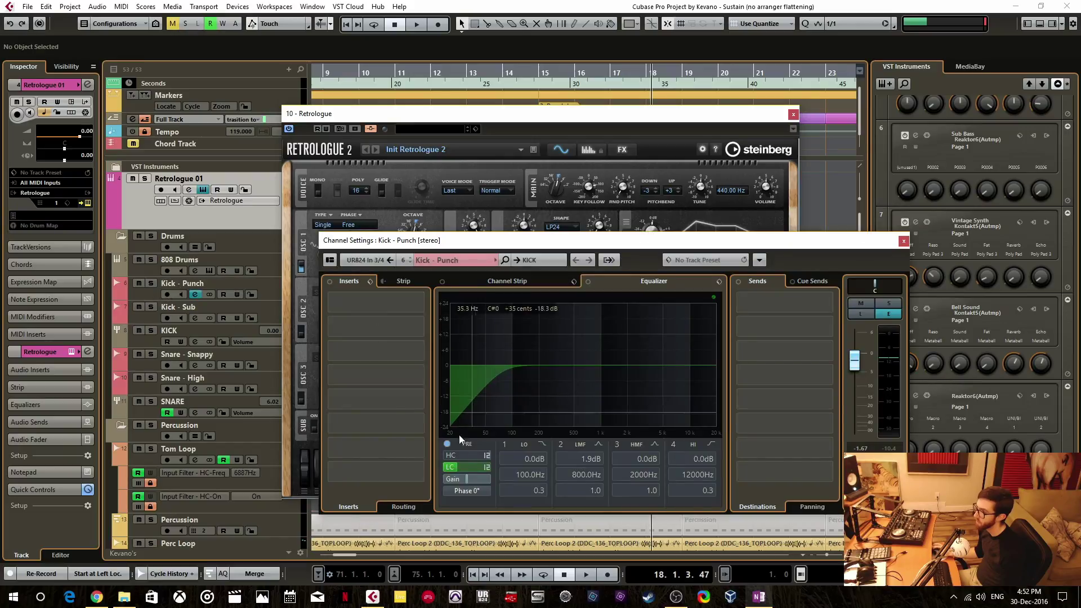
{"action": "left_click", "coordinate": [811, 308]}
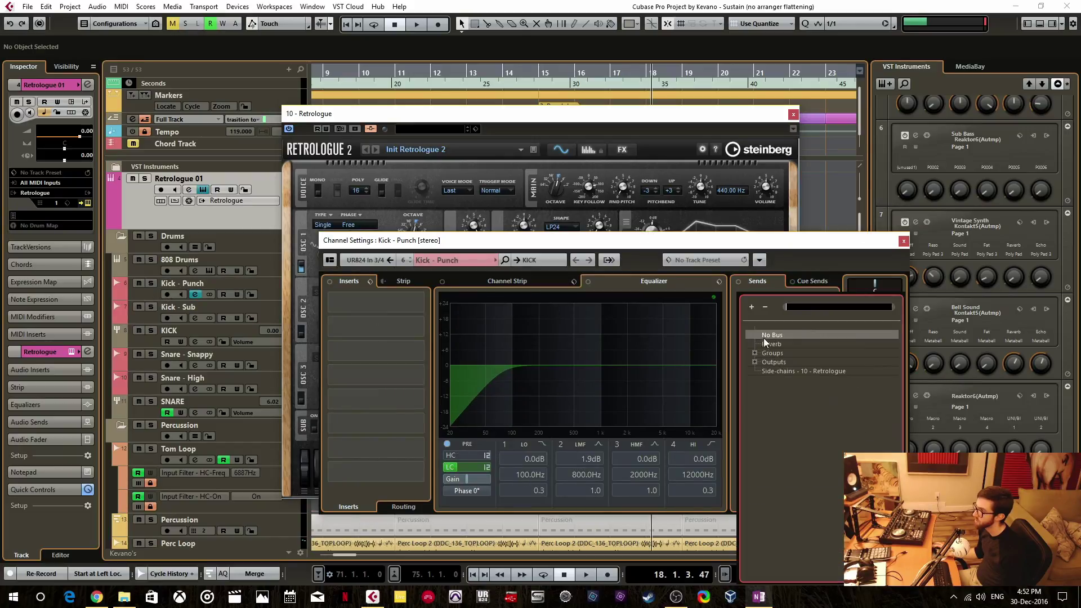
{"action": "left_click", "coordinate": [772, 373]}
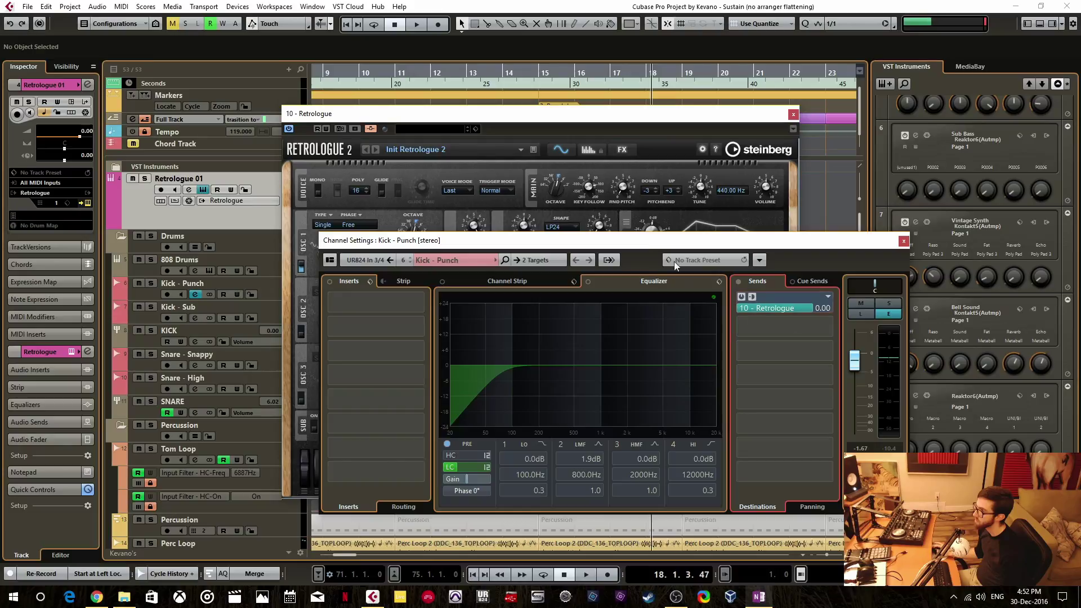
{"action": "left_click", "coordinate": [889, 315]}
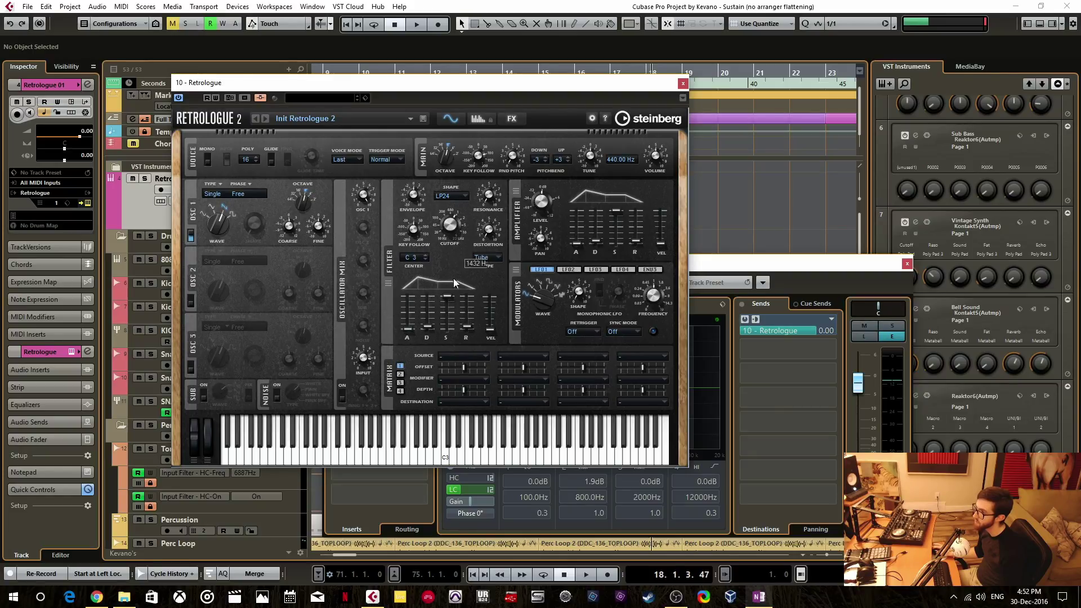
{"action": "left_click", "coordinate": [511, 118]}
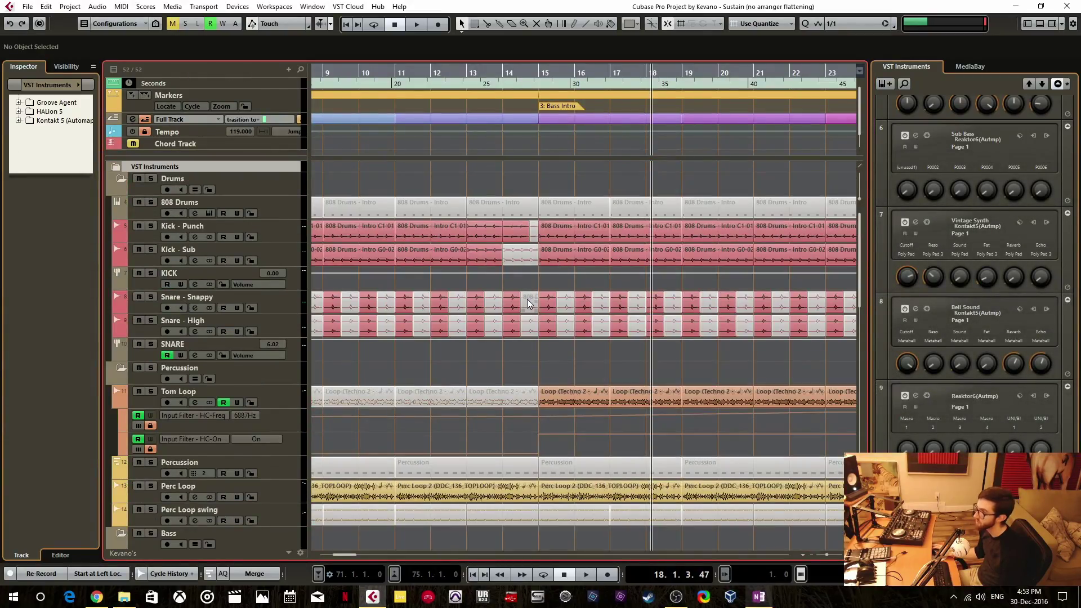
Hide the right-zone VST Instruments panel to widen the arrangement, then select the 3: Bass Intro marker.
{"action": "left_click", "coordinate": [1051, 23]}
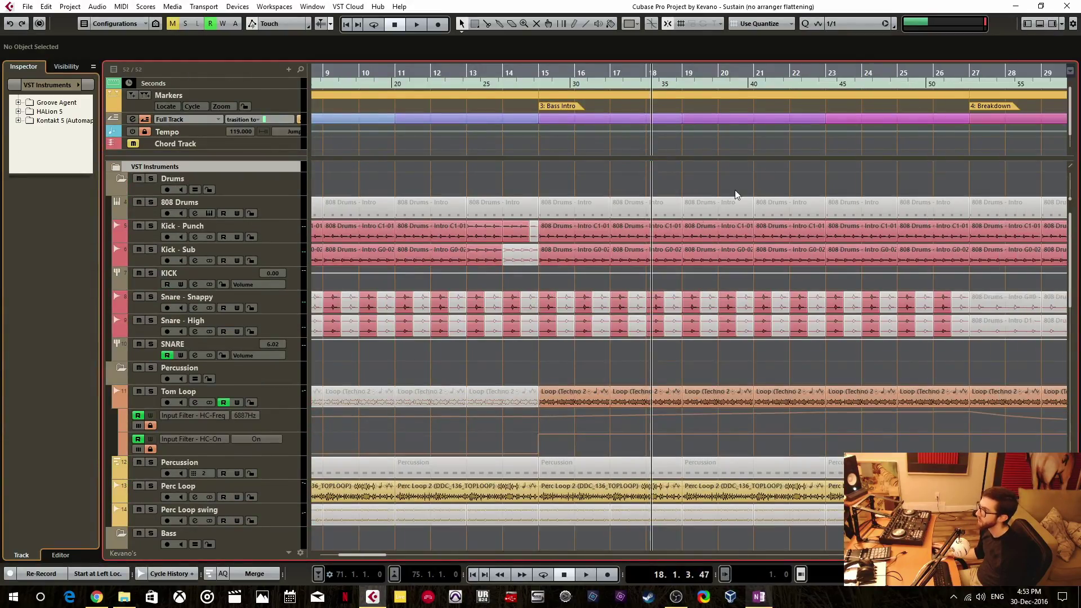
{"action": "left_click", "coordinate": [556, 109]}
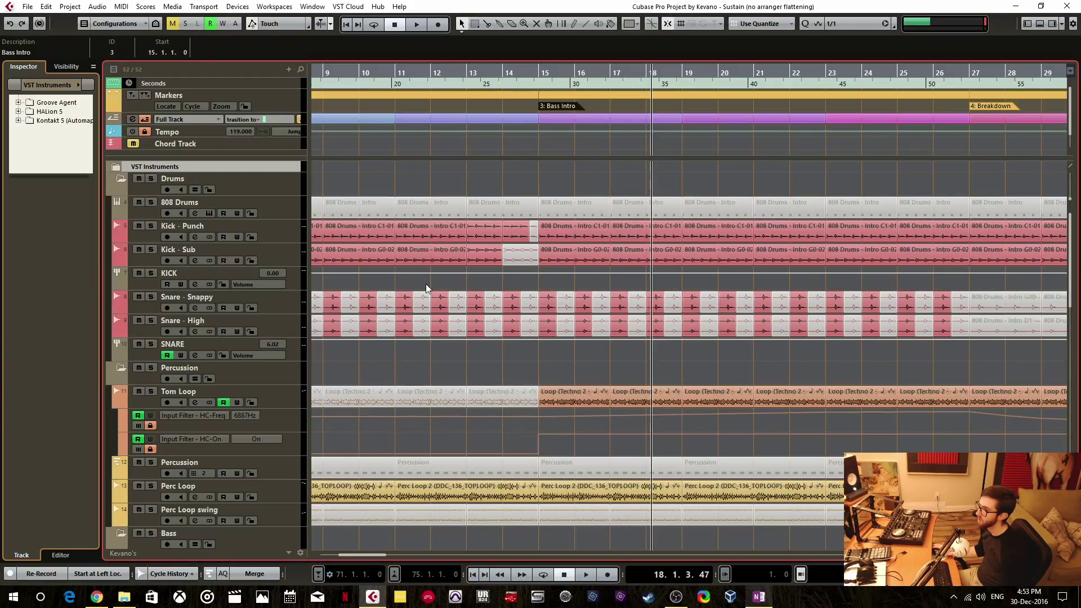
Add a marker track named Drums below the 808 Drums track.
{"action": "right_click", "coordinate": [289, 206]}
{"action": "mouse_move", "coordinate": [333, 210]}
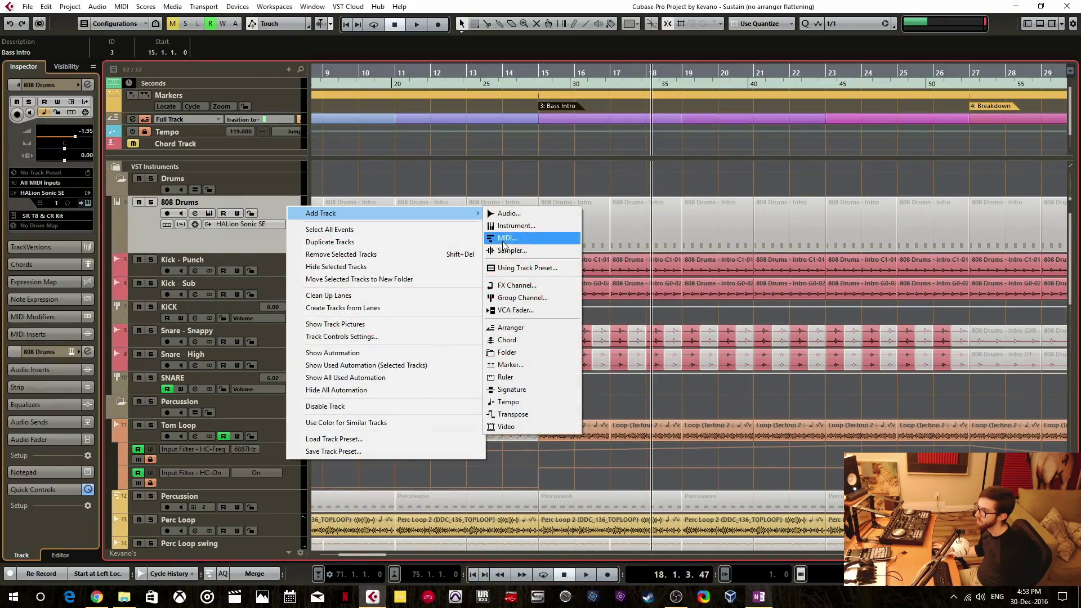
{"action": "left_click", "coordinate": [542, 365]}
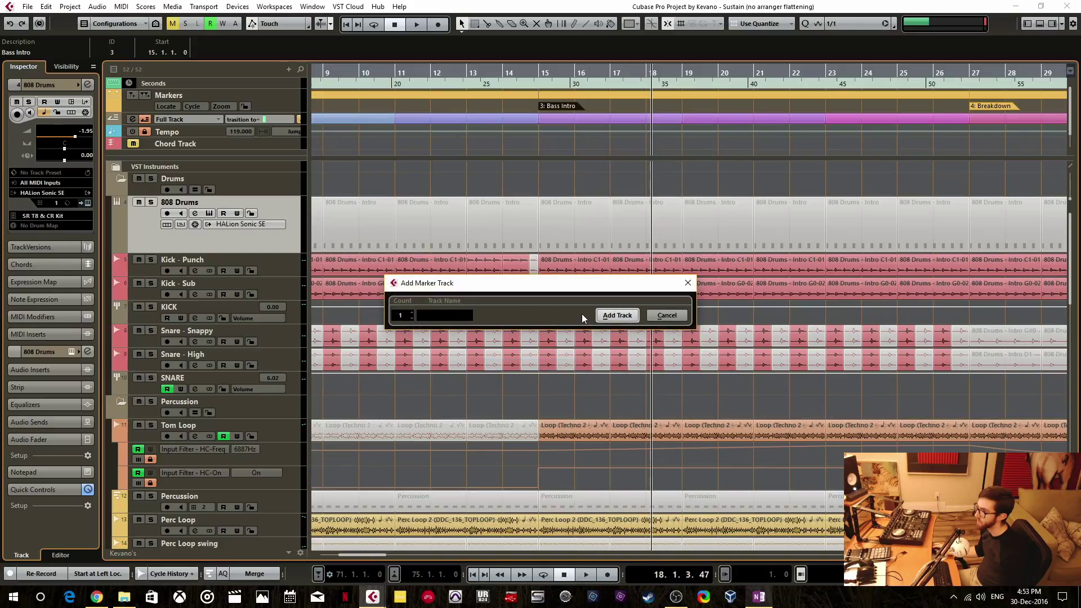
{"action": "type", "text": "Drums"}
{"action": "key", "text": "Return"}
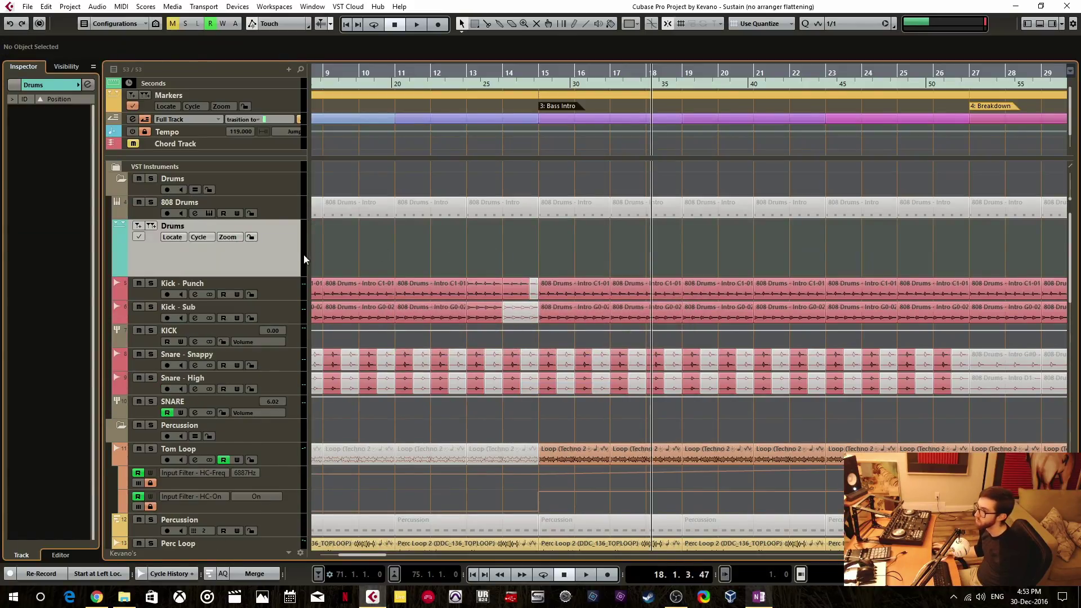
Draw a marker at bar 13 on the Drums track and name it Realign Kicks.
{"action": "right_click", "coordinate": [425, 247]}
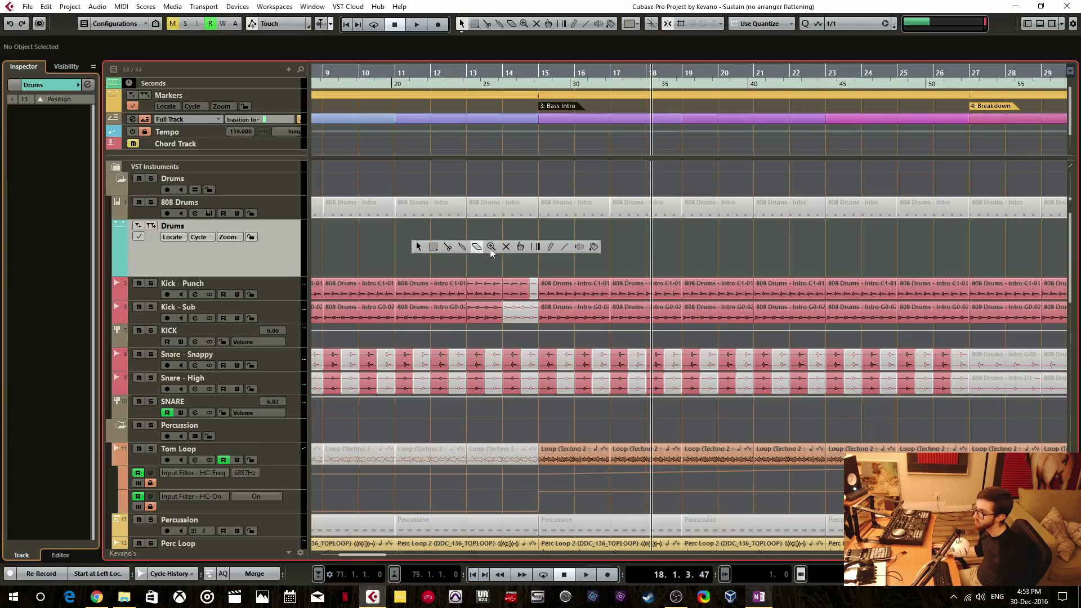
{"action": "left_click", "coordinate": [545, 248]}
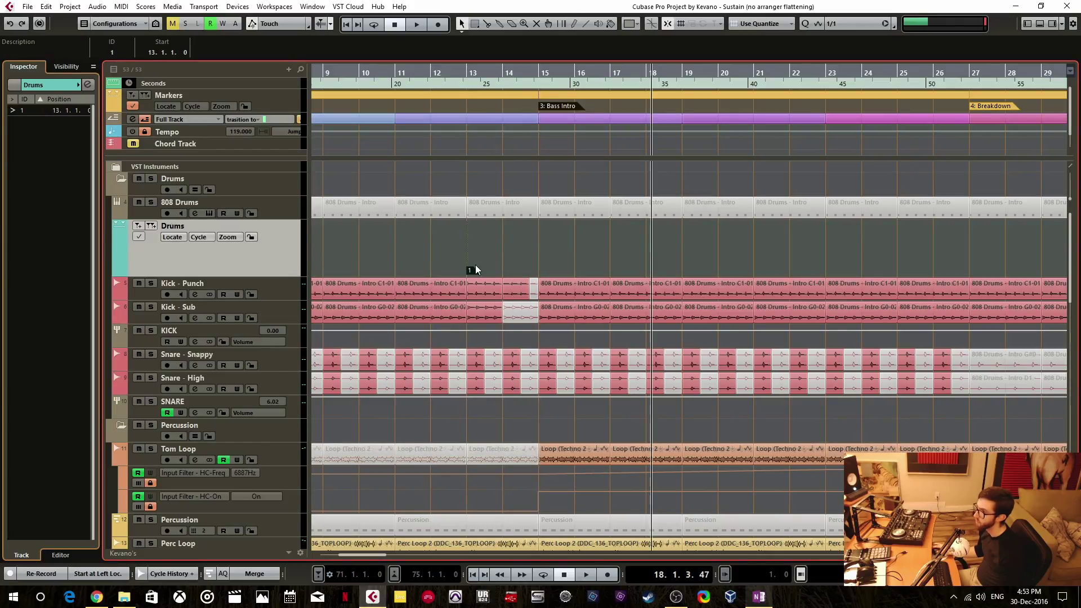
{"action": "left_click", "coordinate": [474, 268]}
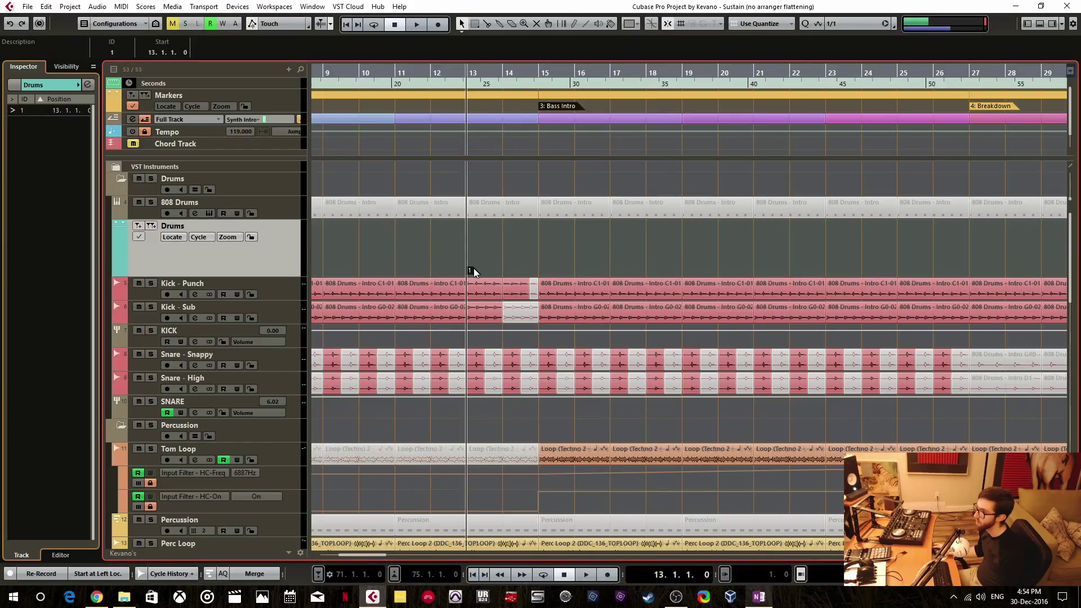
{"action": "left_click", "coordinate": [64, 54]}
{"action": "type", "text": "Realign Kicks"}
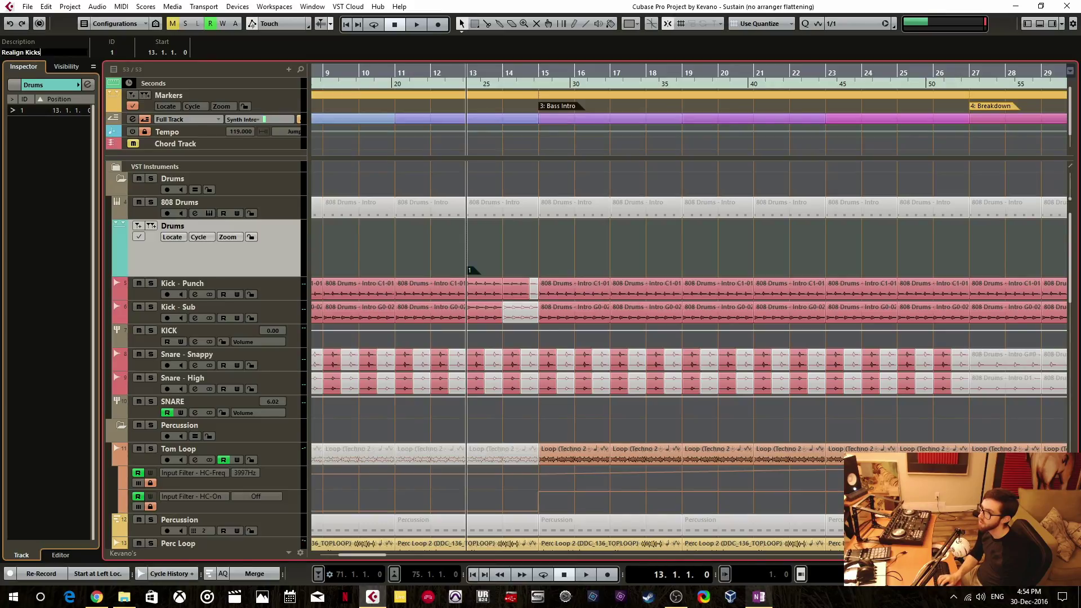
{"action": "key", "text": "Return"}
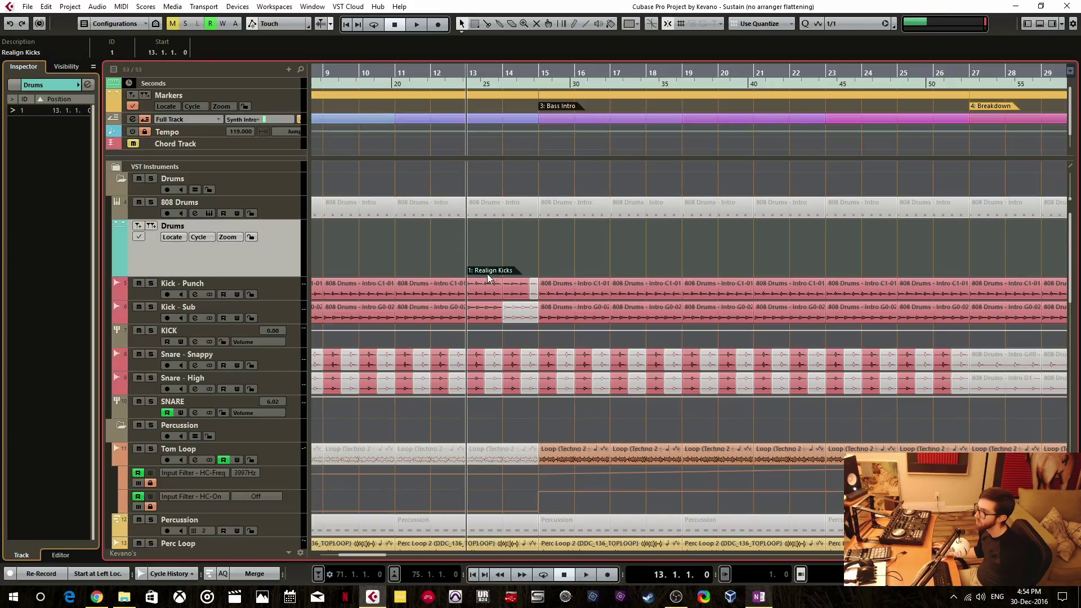
{"action": "scroll", "coordinate": [494, 276], "scroll_direction": "down", "scroll_amount": 4}
{"action": "scroll", "coordinate": [494, 275], "scroll_direction": "up", "scroll_amount": 4}
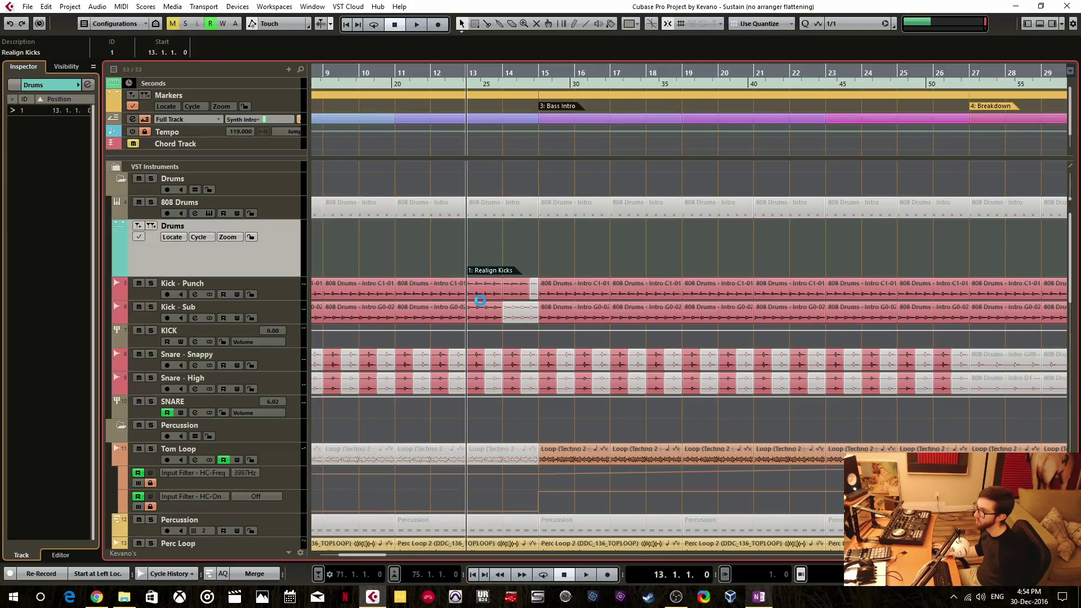
{"action": "scroll", "coordinate": [562, 291], "scroll_direction": "down", "scroll_amount": 5}
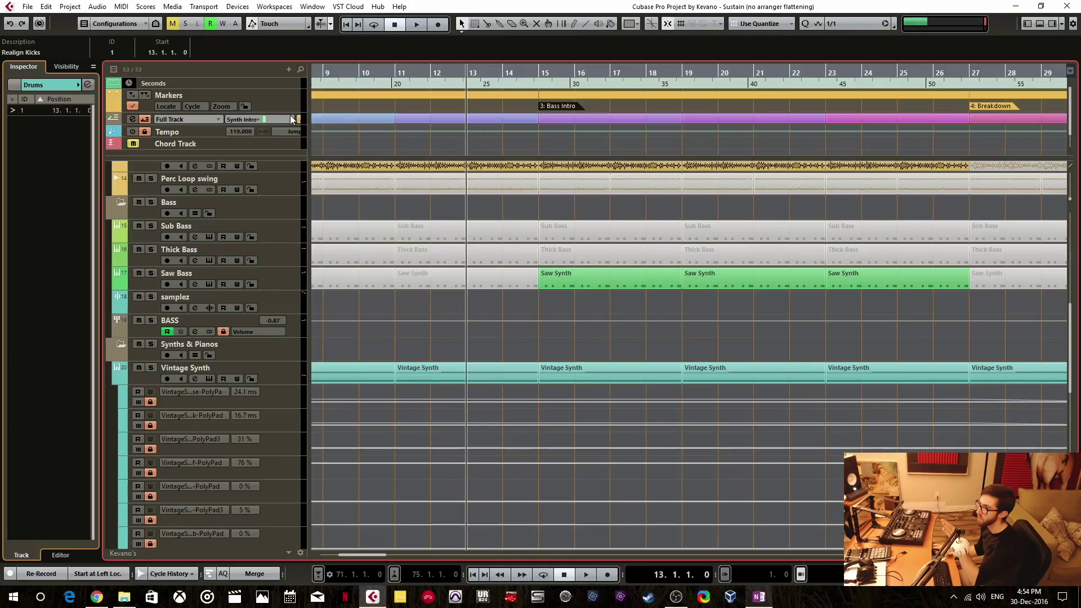
{"action": "left_click", "coordinate": [289, 106]}
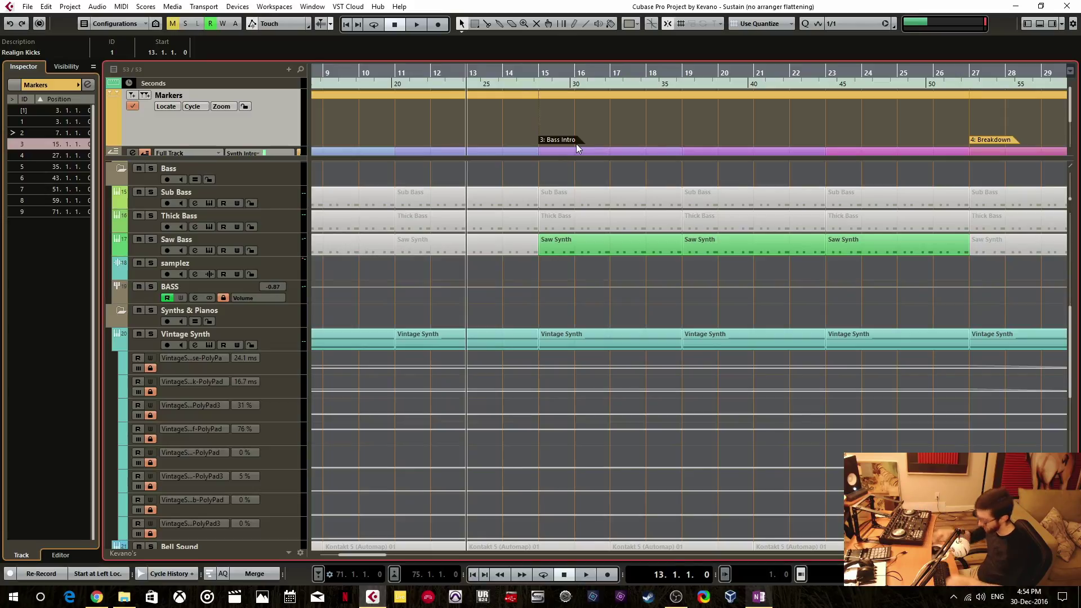
{"action": "key", "text": "shift+n"}
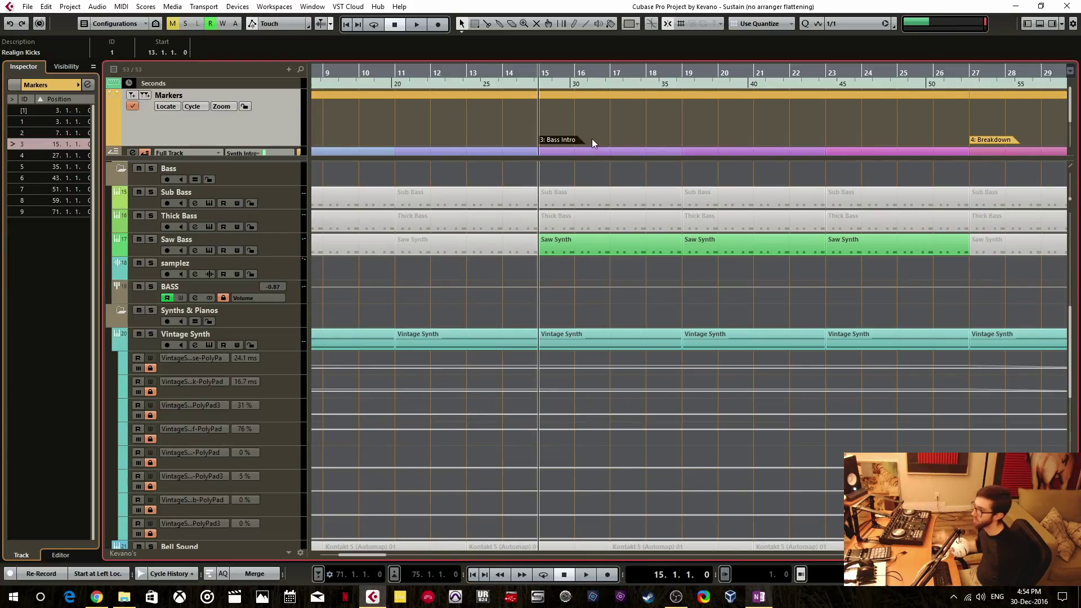
{"action": "scroll", "coordinate": [601, 274], "scroll_direction": "up", "scroll_amount": 7}
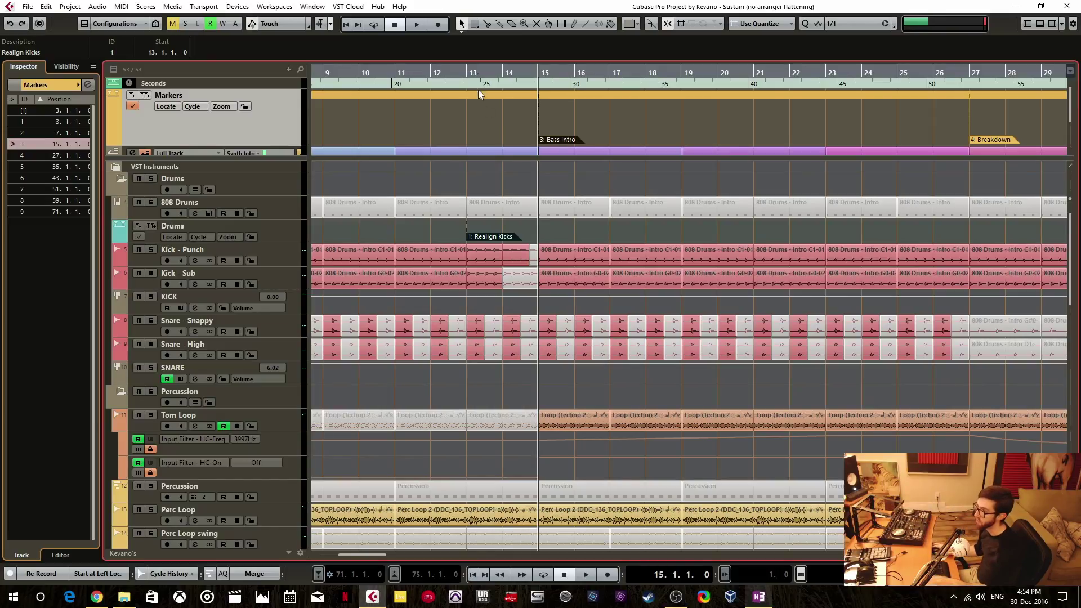
{"action": "left_click_drag", "start_coordinate": [484, 237], "coordinate": [427, 239]}
{"action": "left_click", "coordinate": [504, 235]}
{"action": "left_click", "coordinate": [409, 238]}
{"action": "right_click", "coordinate": [525, 234]}
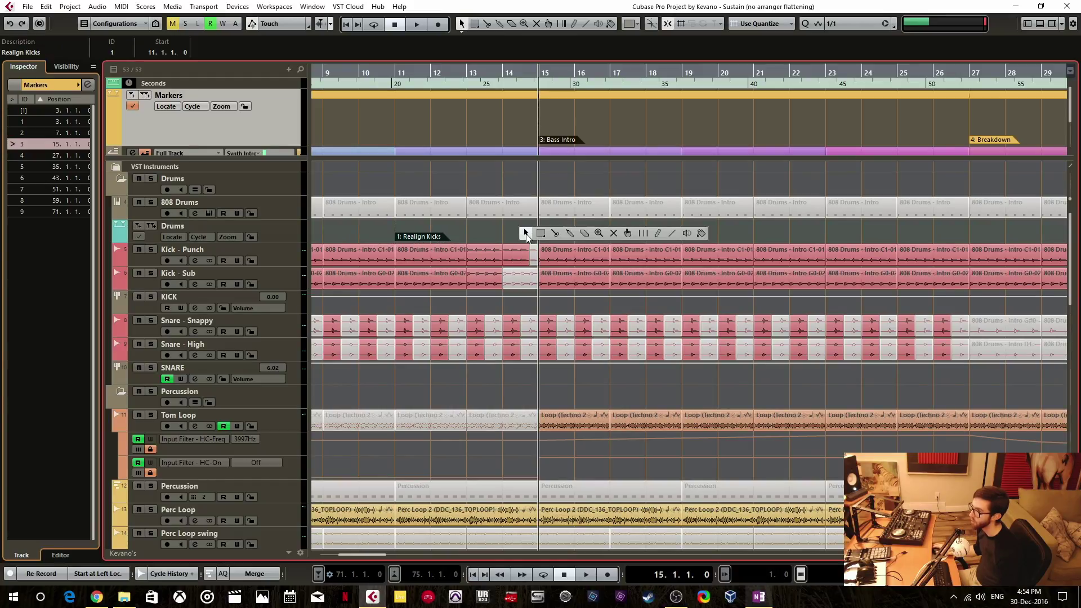
{"action": "left_click", "coordinate": [650, 234]}
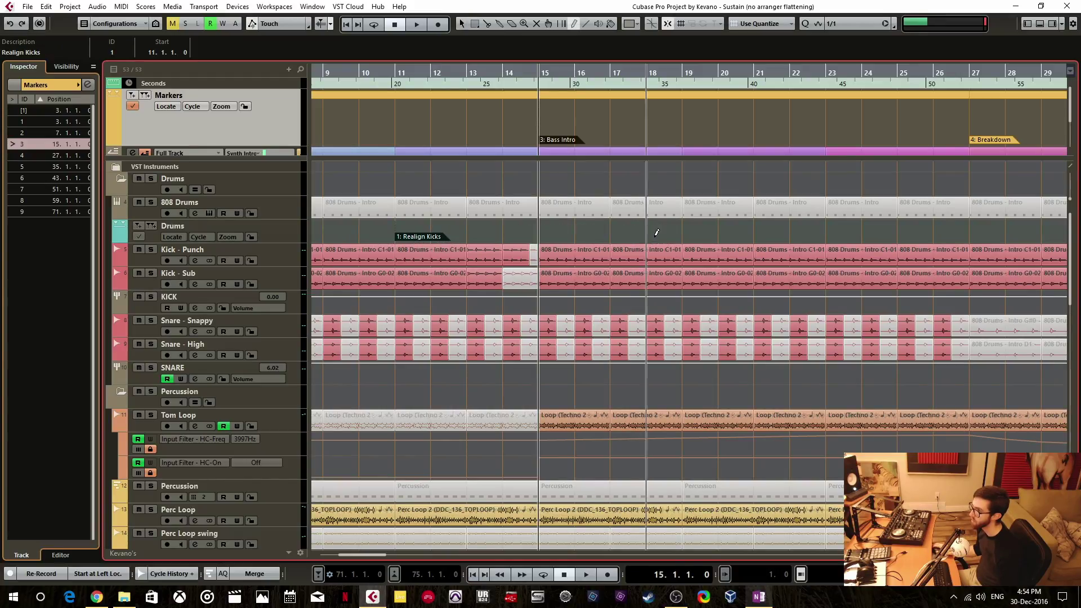
{"action": "left_click", "coordinate": [541, 236]}
{"action": "key", "text": "1"}
{"action": "left_click", "coordinate": [35, 55]}
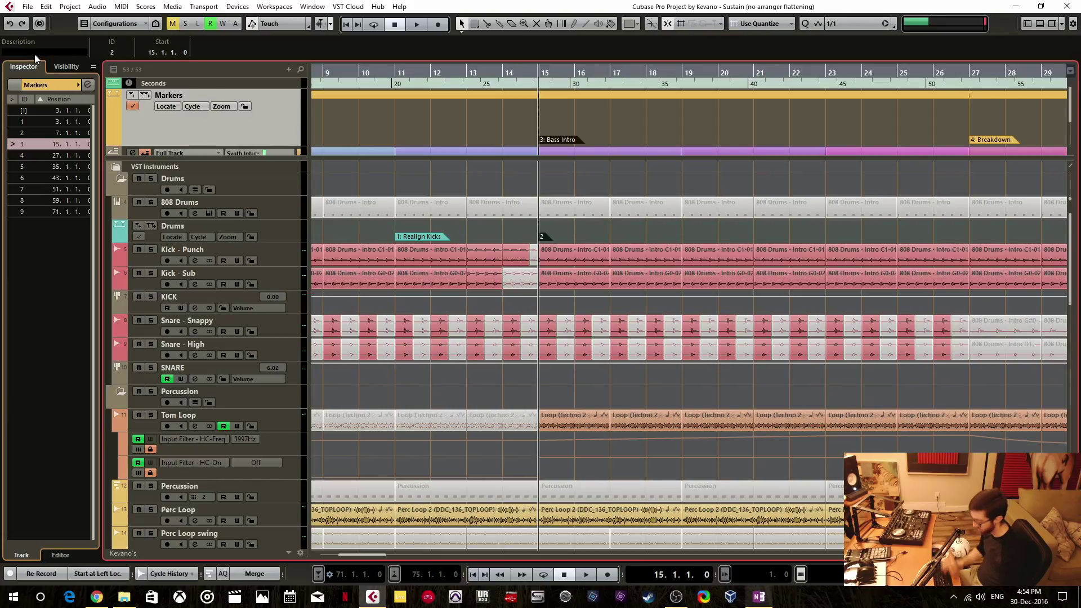
{"action": "type", "text": "Fix loops"}
{"action": "key", "text": "Return"}
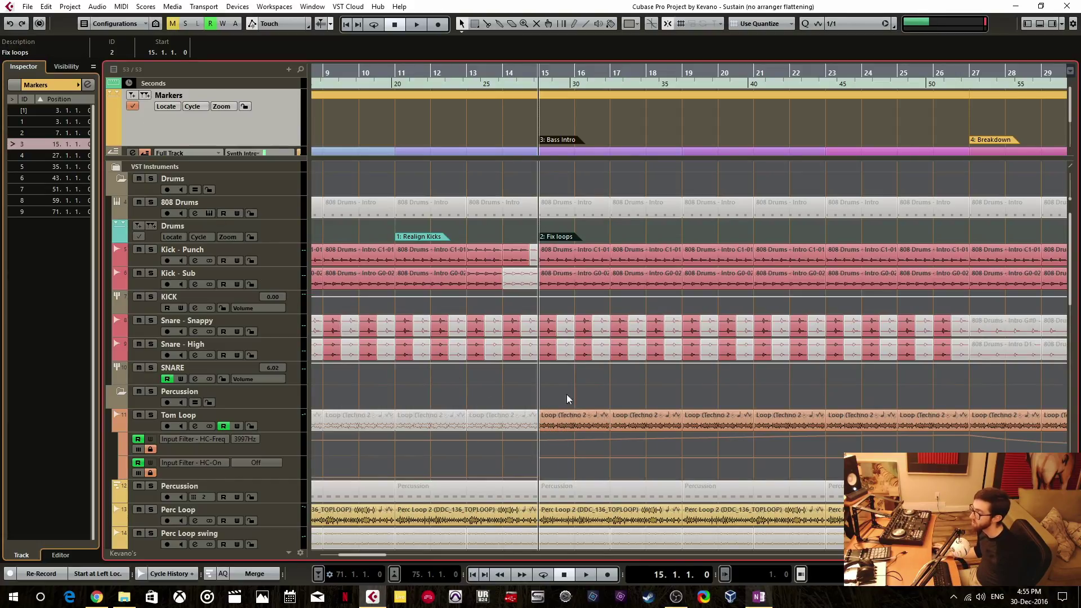
{"action": "scroll", "coordinate": [291, 256], "scroll_direction": "down", "scroll_amount": 5}
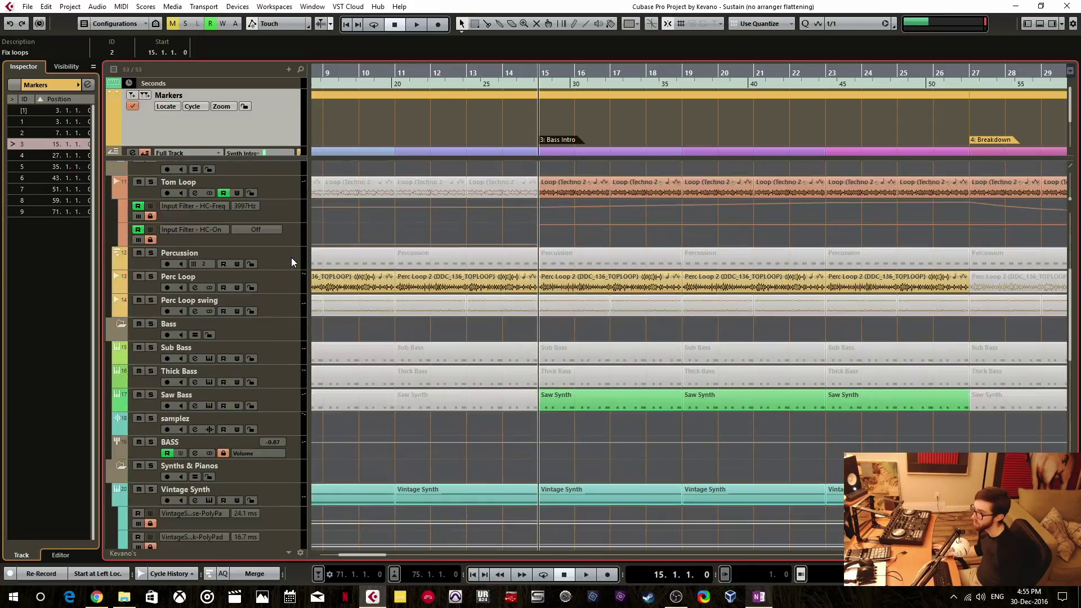
{"action": "scroll", "coordinate": [292, 258], "scroll_direction": "down", "scroll_amount": 2}
{"action": "scroll", "coordinate": [403, 279], "scroll_direction": "up", "scroll_amount": 2}
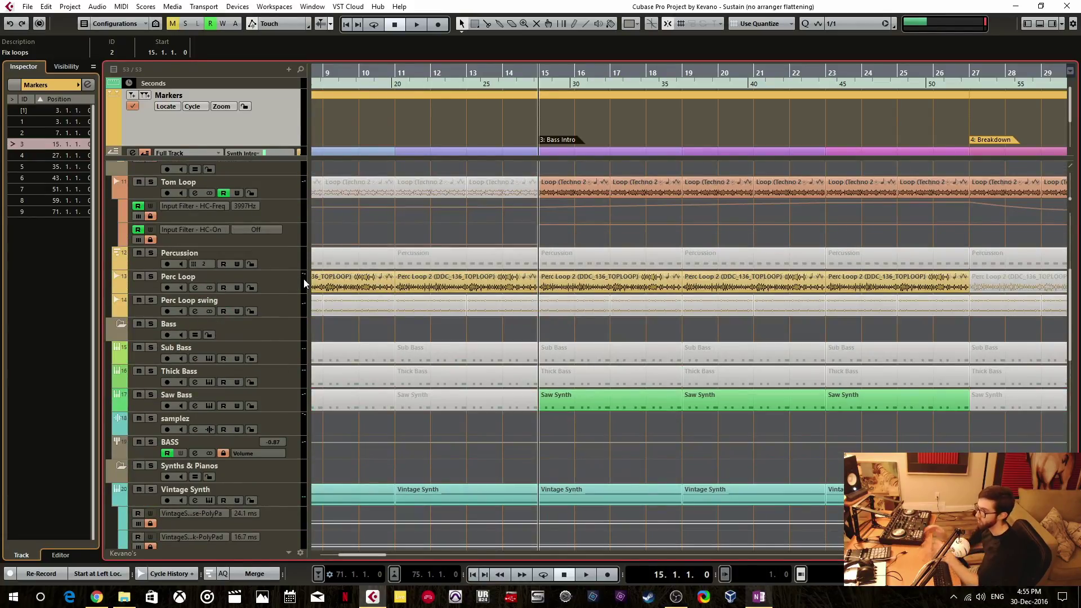
In Export Audio Mixdown, enable Export Cycle Marker(s) with the Minimal marker ticked, then cancel.
{"action": "scroll", "coordinate": [338, 281], "scroll_direction": "up", "scroll_amount": 5}
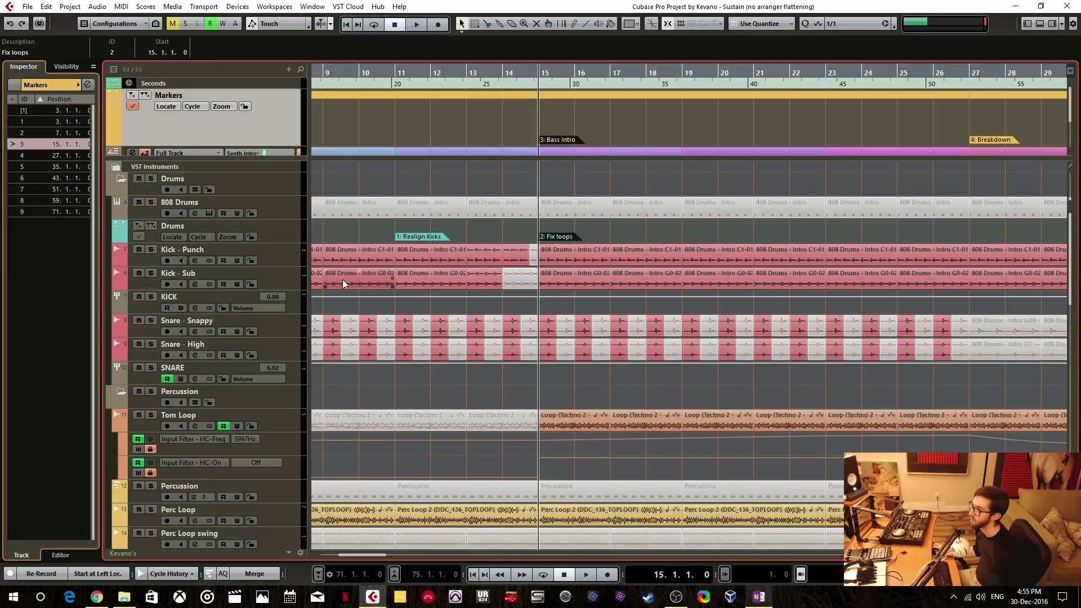
{"action": "left_click", "coordinate": [27, 6]}
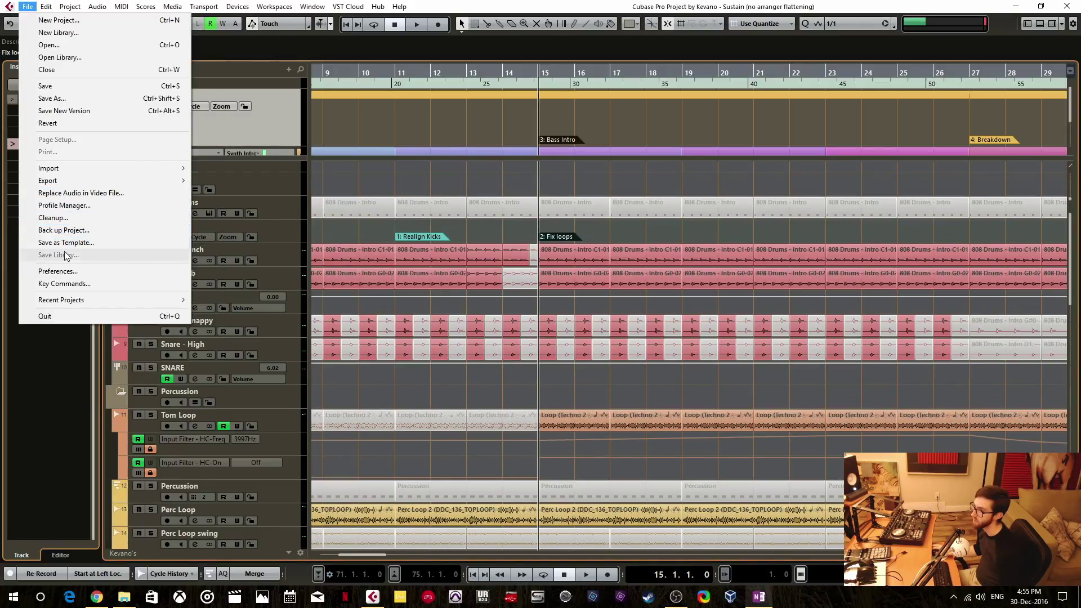
{"action": "mouse_move", "coordinate": [144, 181]}
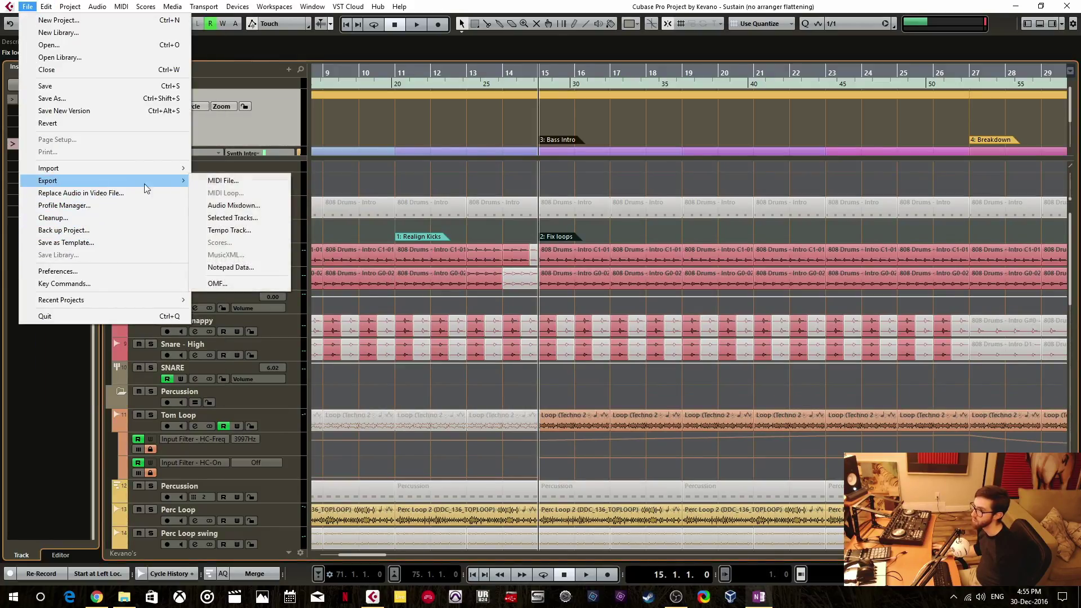
{"action": "left_click", "coordinate": [230, 205]}
{"action": "left_click", "coordinate": [298, 373]}
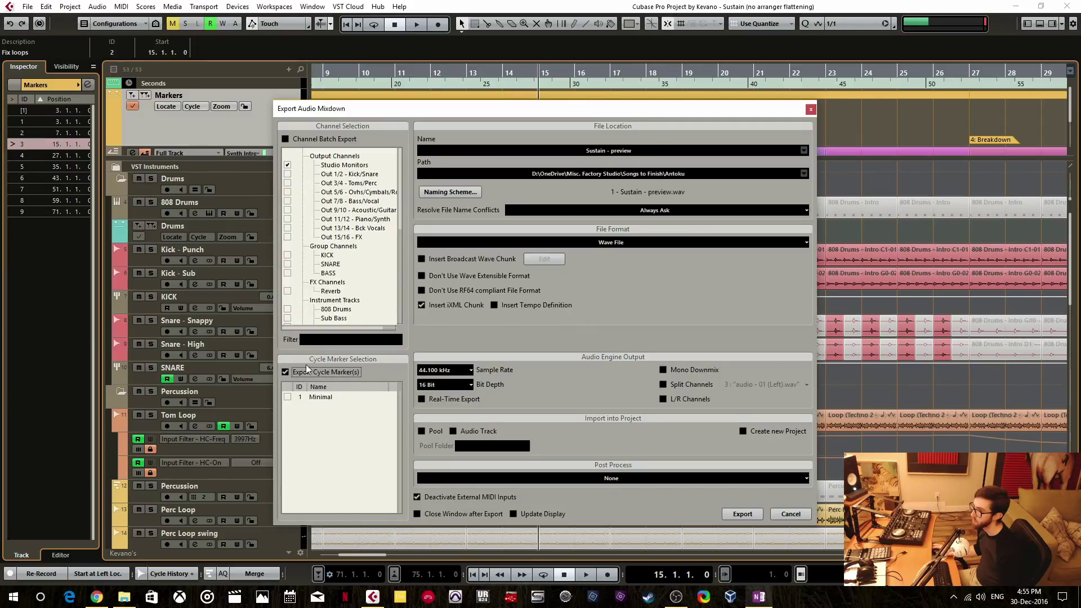
{"action": "left_click", "coordinate": [288, 397]}
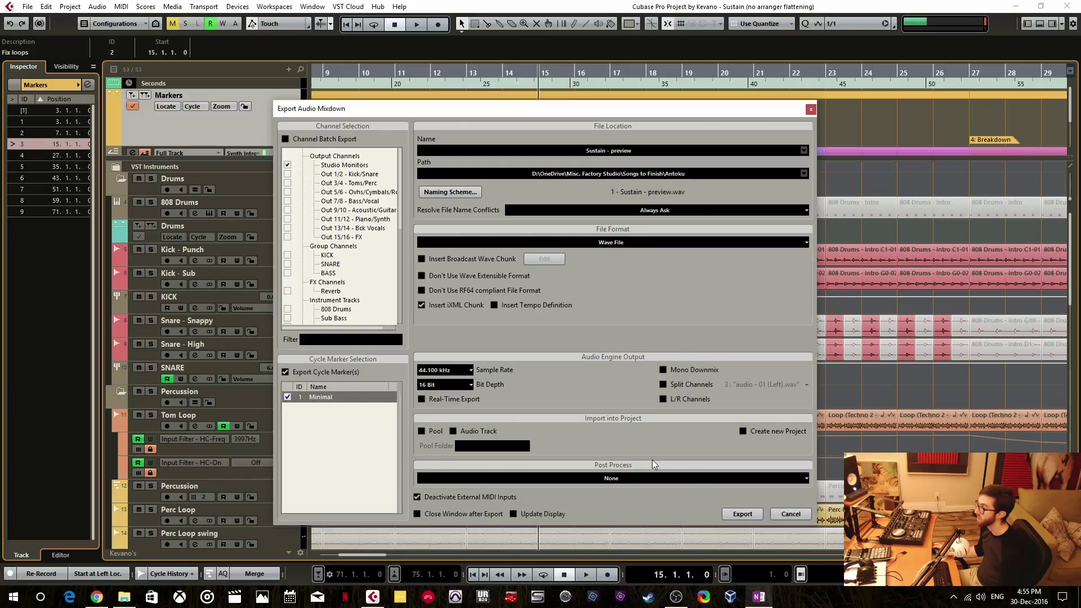
{"action": "left_click", "coordinate": [790, 514]}
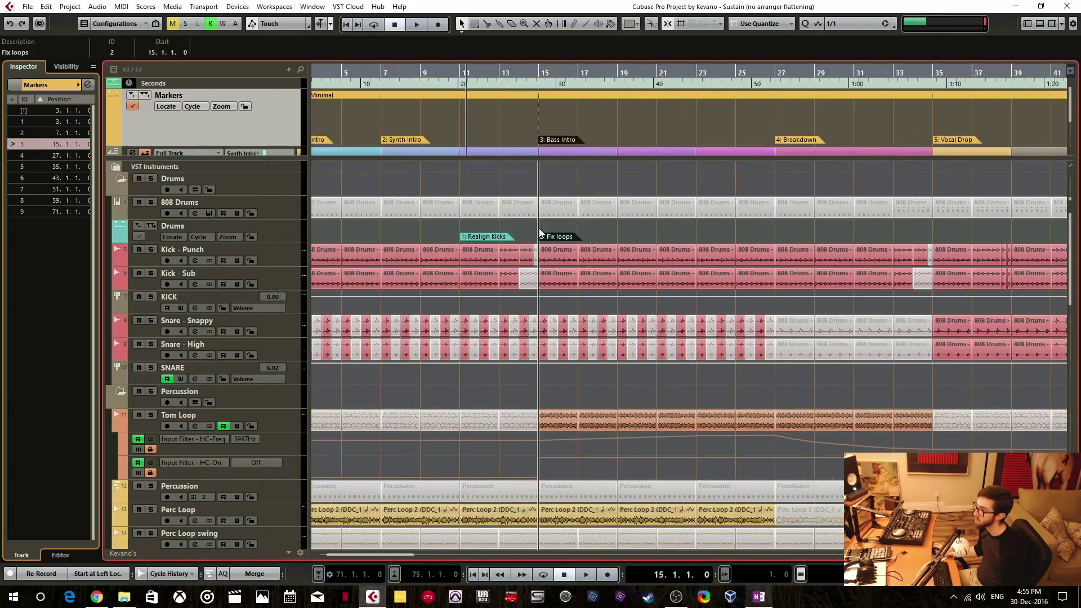
Zoom out to the whole project and select the Kick - Sub track.
{"action": "key", "text": "shift+f"}
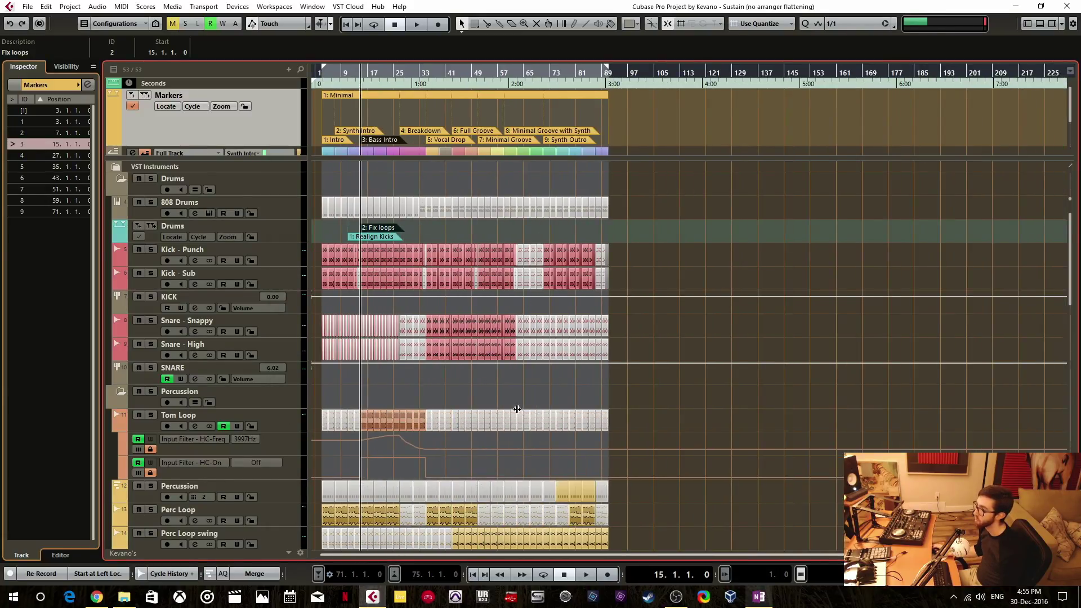
{"action": "scroll", "coordinate": [517, 409], "scroll_direction": "down", "scroll_amount": 3}
{"action": "scroll", "coordinate": [516, 410], "scroll_direction": "up", "scroll_amount": 3}
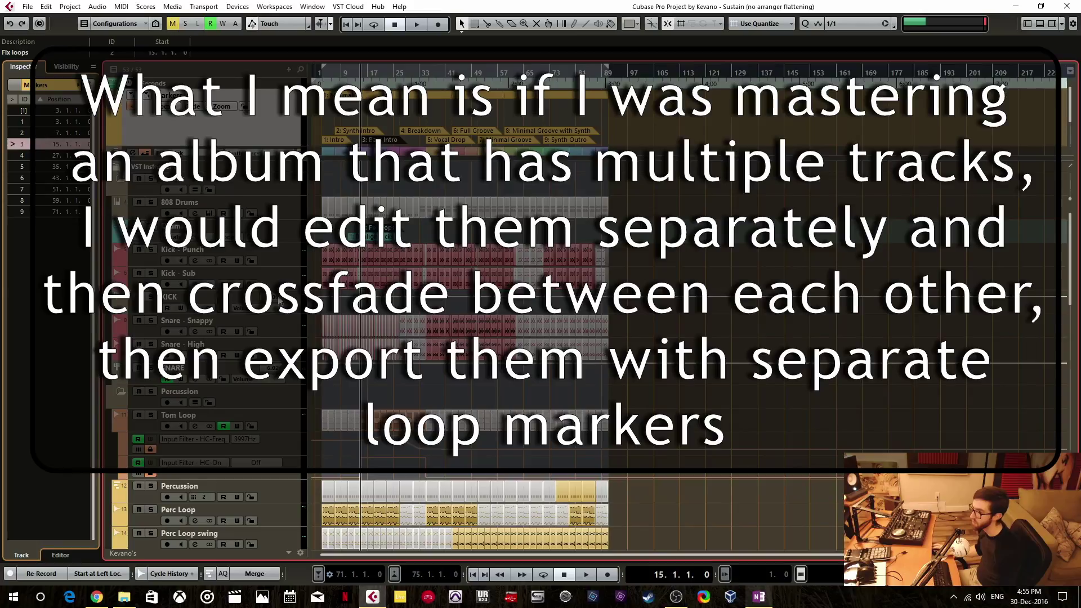
{"action": "left_click", "coordinate": [277, 315]}
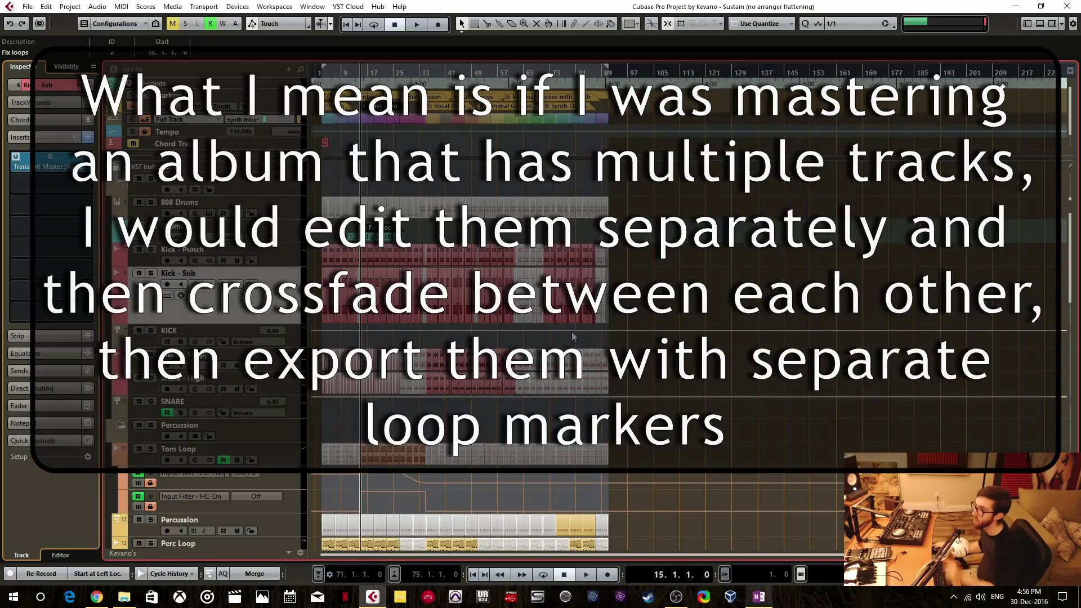
Select the Minimal cycle marker, zoom in horizontally, and go to File > Export.
{"action": "left_click", "coordinate": [606, 102]}
{"action": "left_click", "coordinate": [597, 101]}
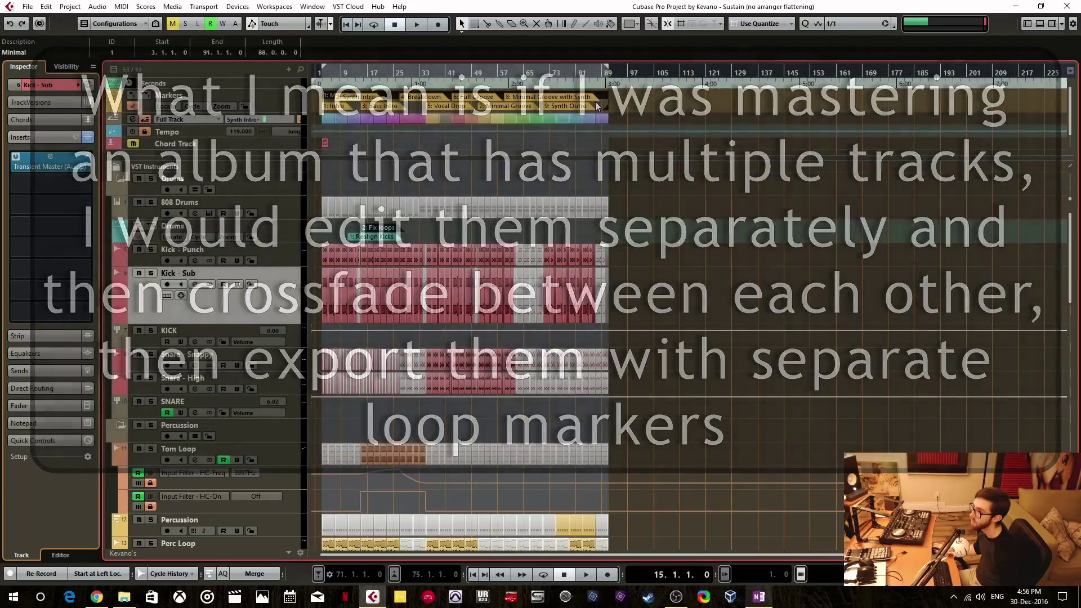
{"action": "key", "text": "h"}
{"action": "key", "text": "h"}
{"action": "scroll", "coordinate": [456, 107], "scroll_direction": "left", "scroll_amount": 5}
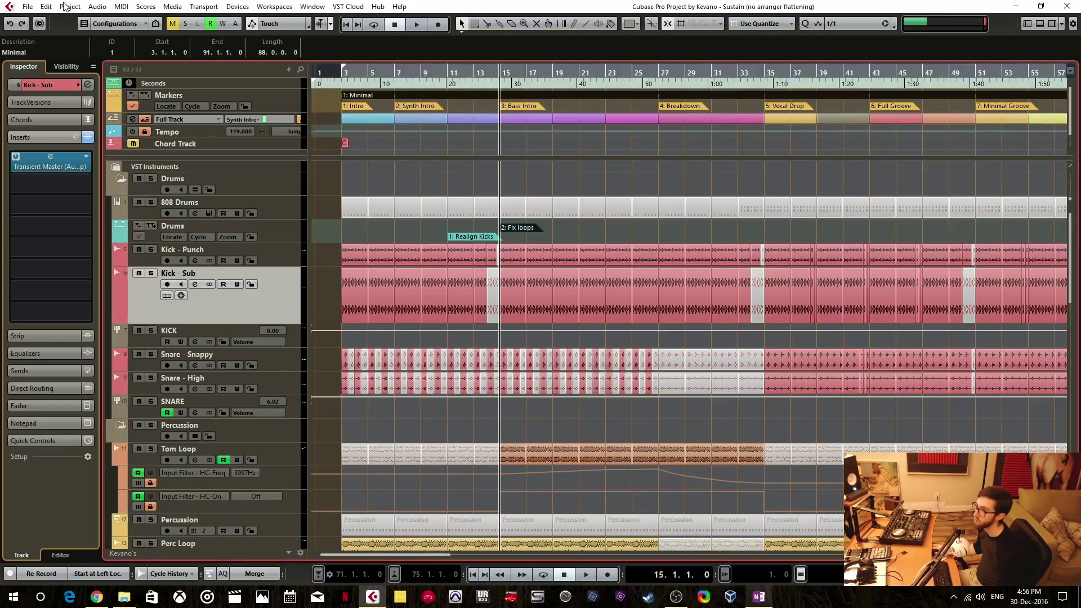
{"action": "left_click", "coordinate": [27, 6]}
{"action": "mouse_move", "coordinate": [81, 186]}
{"action": "left_click", "coordinate": [249, 202]}
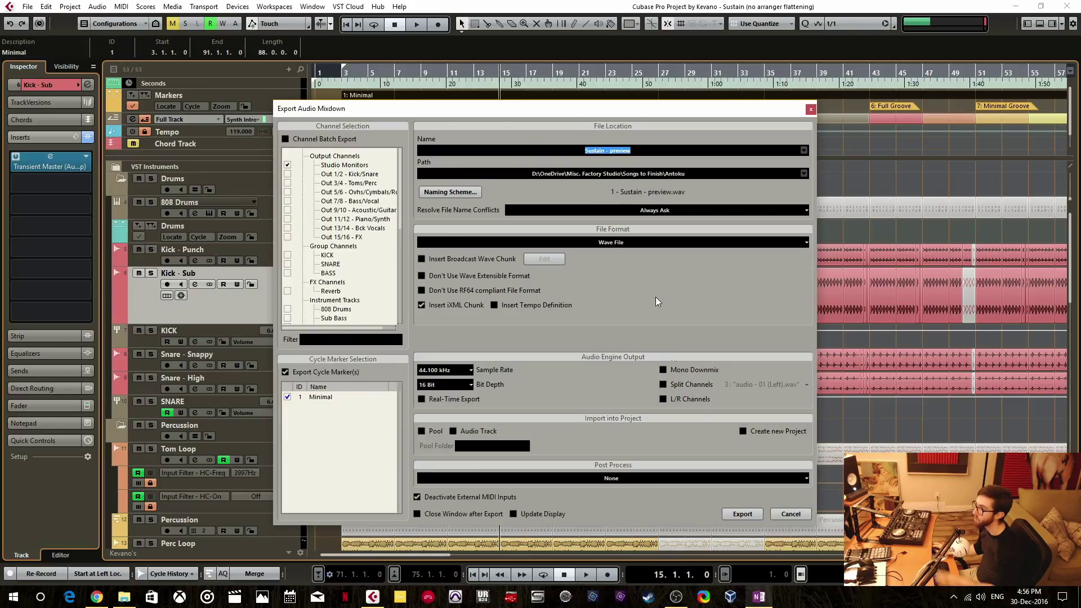
{"action": "left_click", "coordinate": [785, 514]}
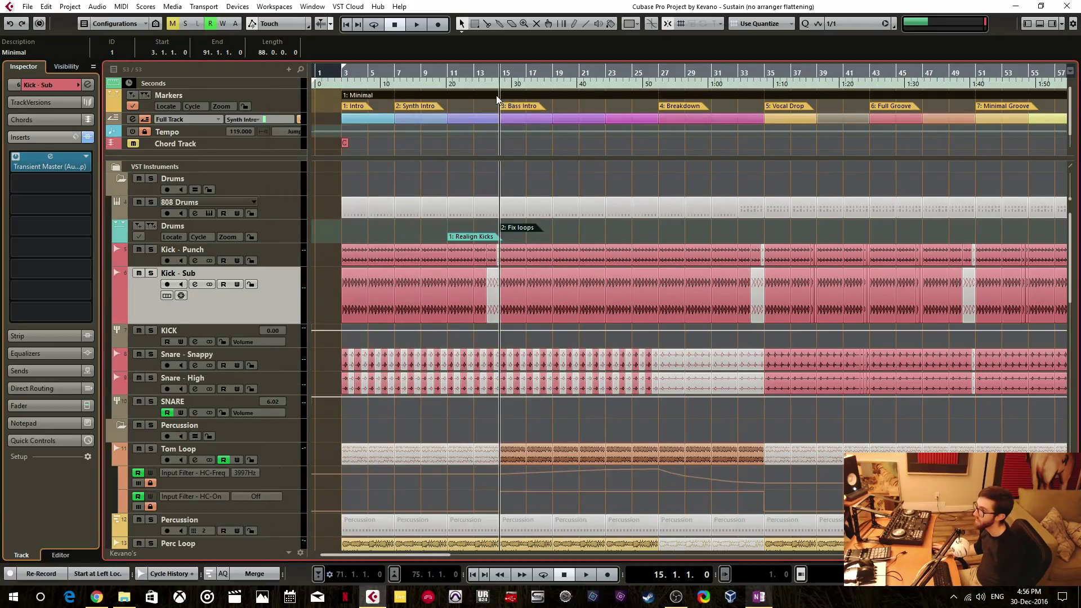
{"action": "key", "text": "g"}
{"action": "key", "text": "g"}
{"action": "key", "text": "g"}
{"action": "key", "text": "g"}
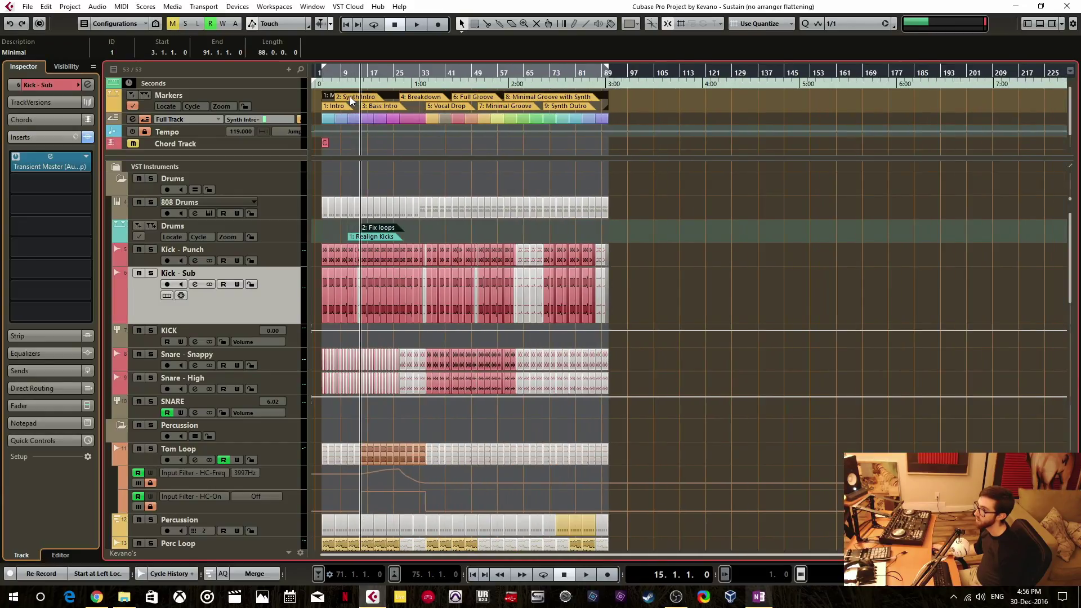
{"action": "left_click", "coordinate": [621, 101]}
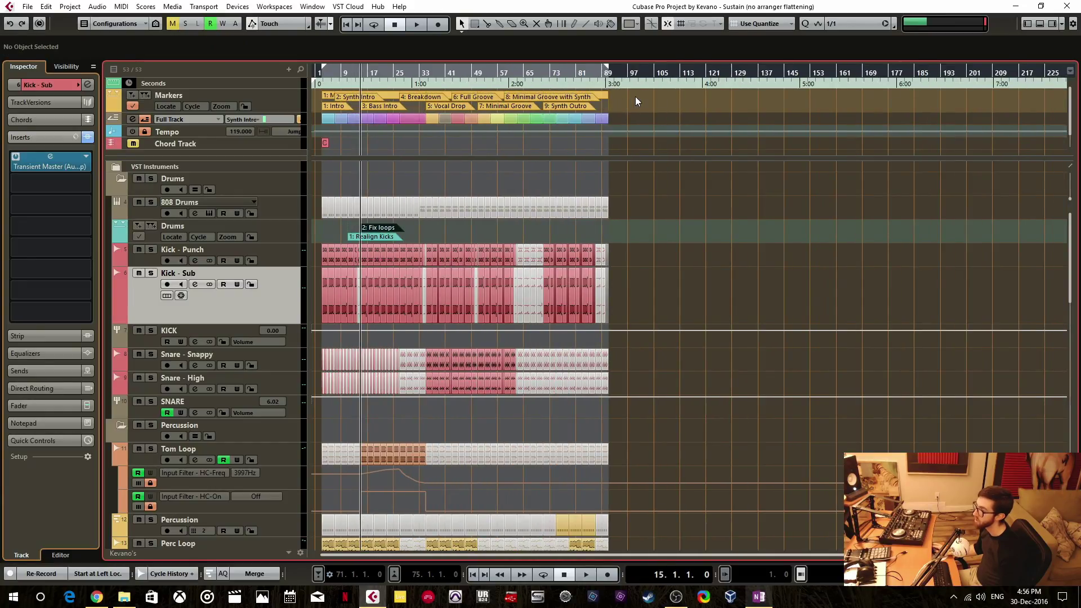
{"action": "left_click", "coordinate": [598, 92]}
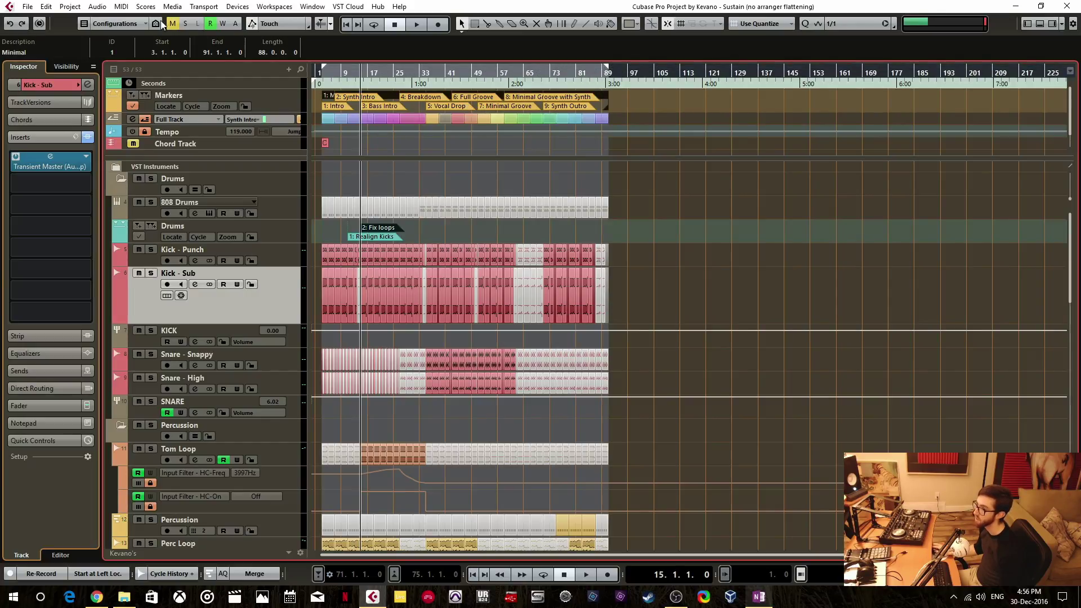
{"action": "left_click", "coordinate": [27, 6]}
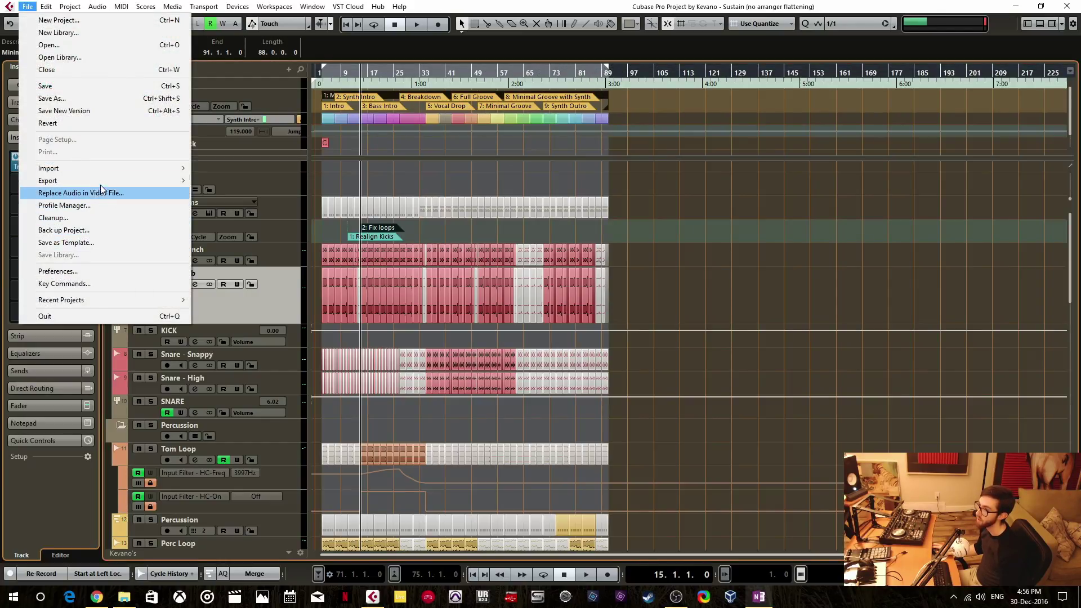
{"action": "mouse_move", "coordinate": [102, 181]}
{"action": "left_click", "coordinate": [218, 204]}
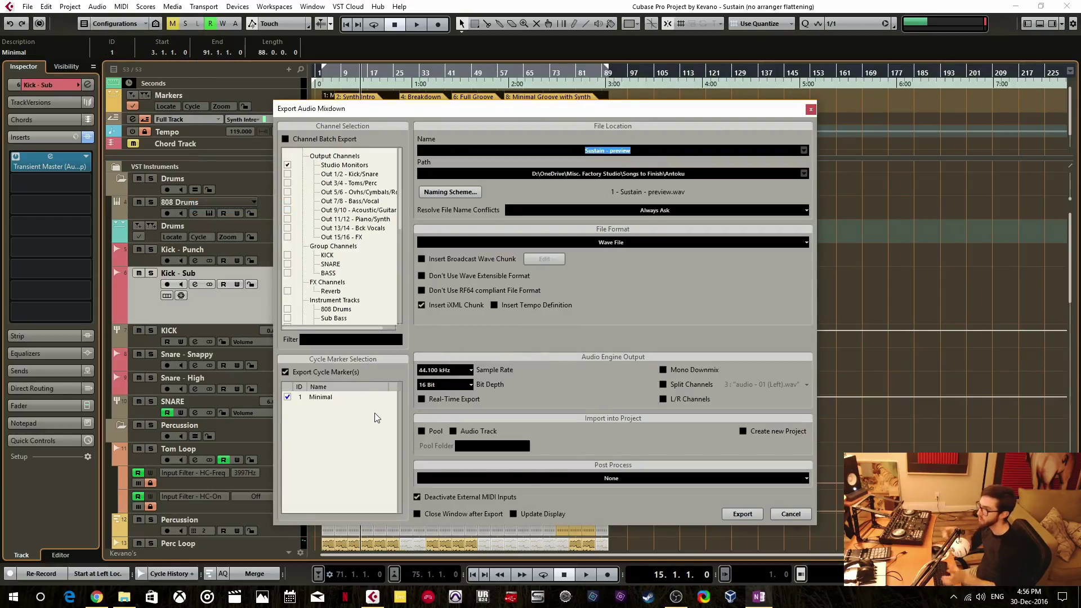
{"action": "left_click", "coordinate": [311, 373]}
{"action": "left_click", "coordinate": [310, 373]}
{"action": "left_click", "coordinate": [287, 397]}
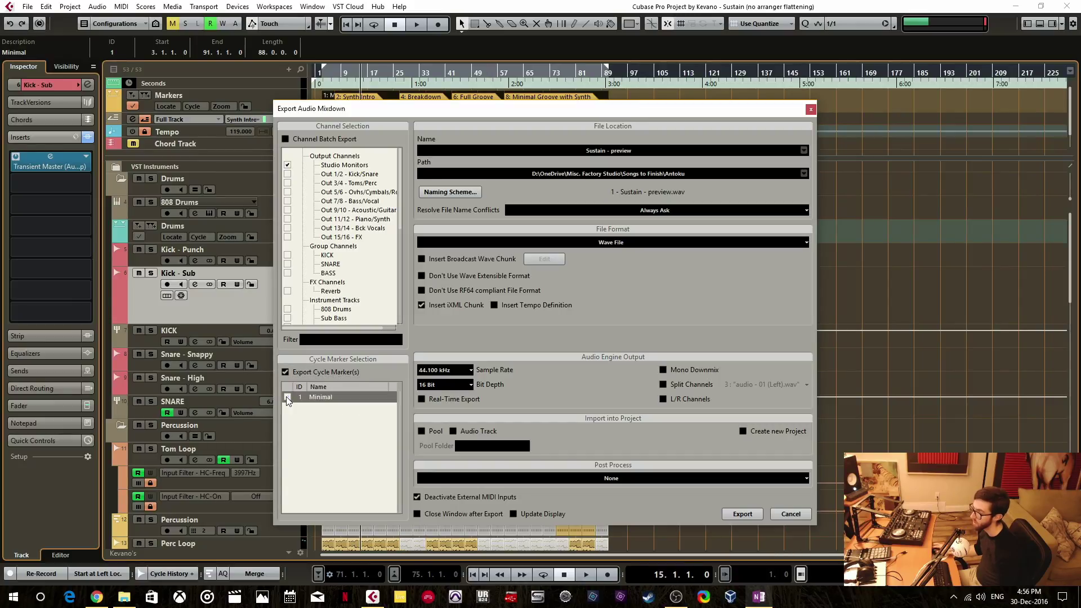
{"action": "left_click", "coordinate": [287, 397]}
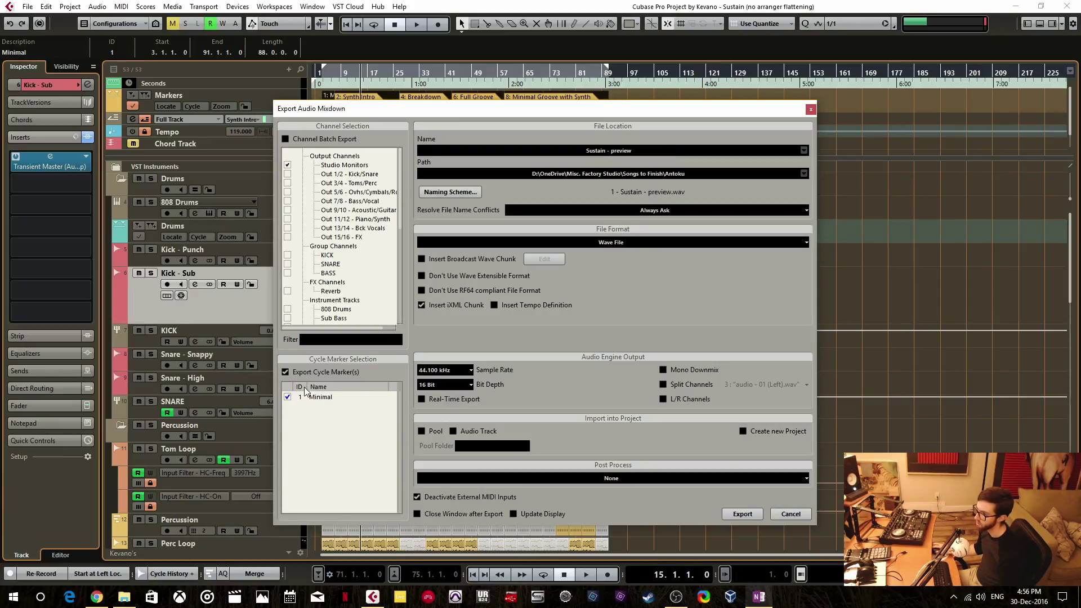
{"action": "left_click", "coordinate": [581, 153]}
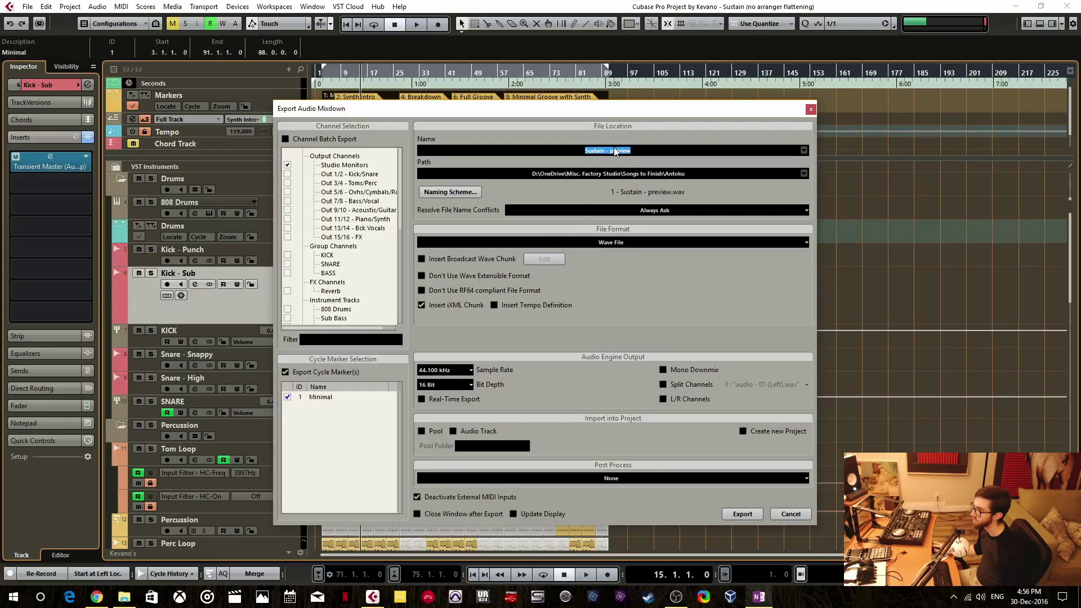
{"action": "left_click", "coordinate": [635, 152]}
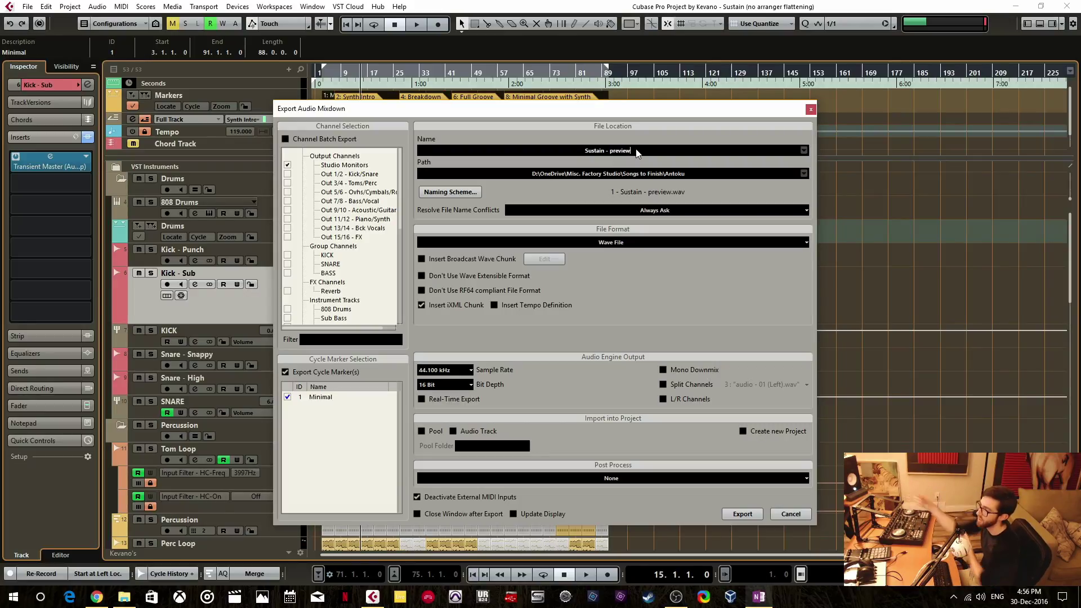
{"action": "left_click", "coordinate": [799, 512]}
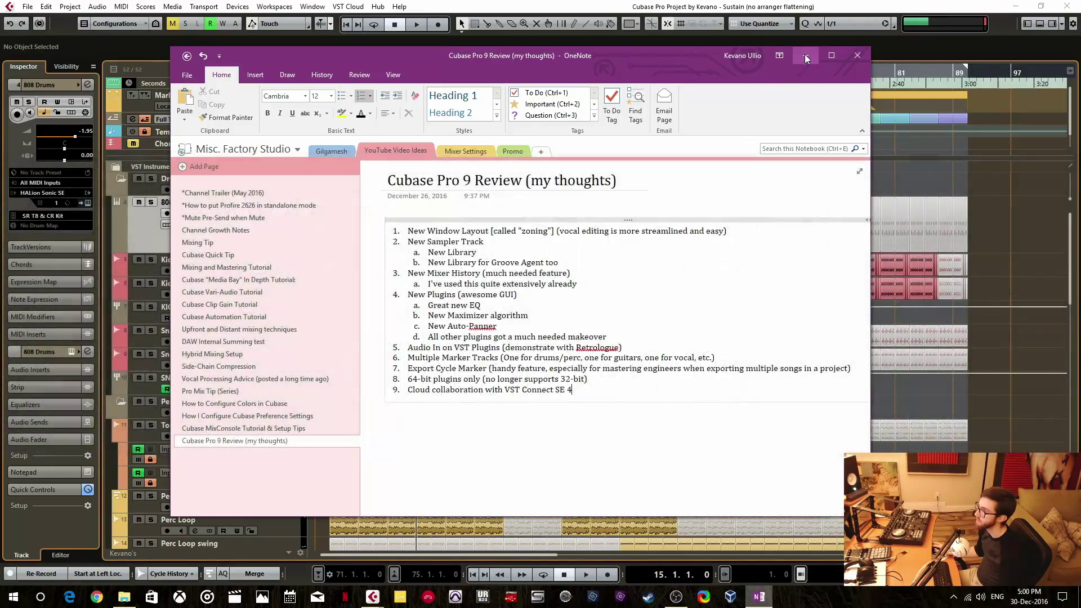
Hide the notes, move the VST Transit window up slightly, and start logging in.
{"action": "left_click", "coordinate": [805, 56]}
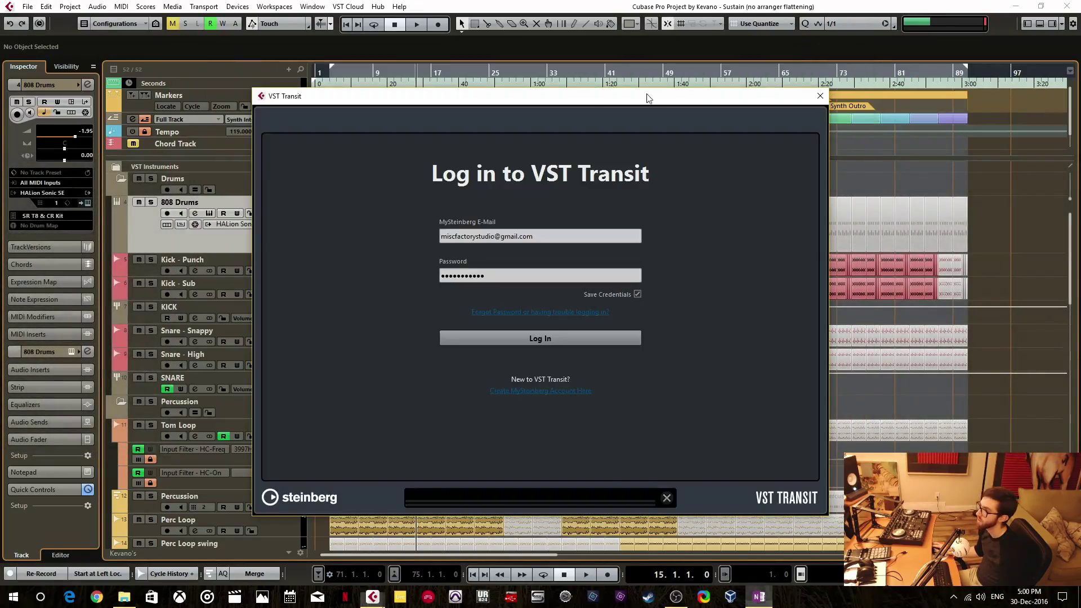
{"action": "left_click_drag", "start_coordinate": [573, 107], "coordinate": [583, 86]}
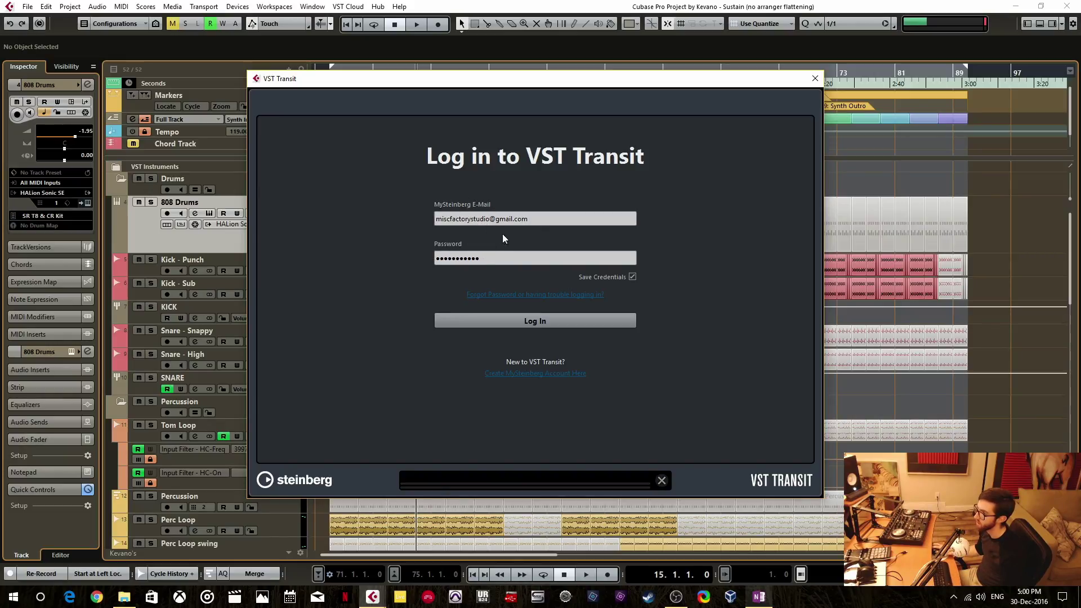
{"action": "left_click", "coordinate": [556, 321]}
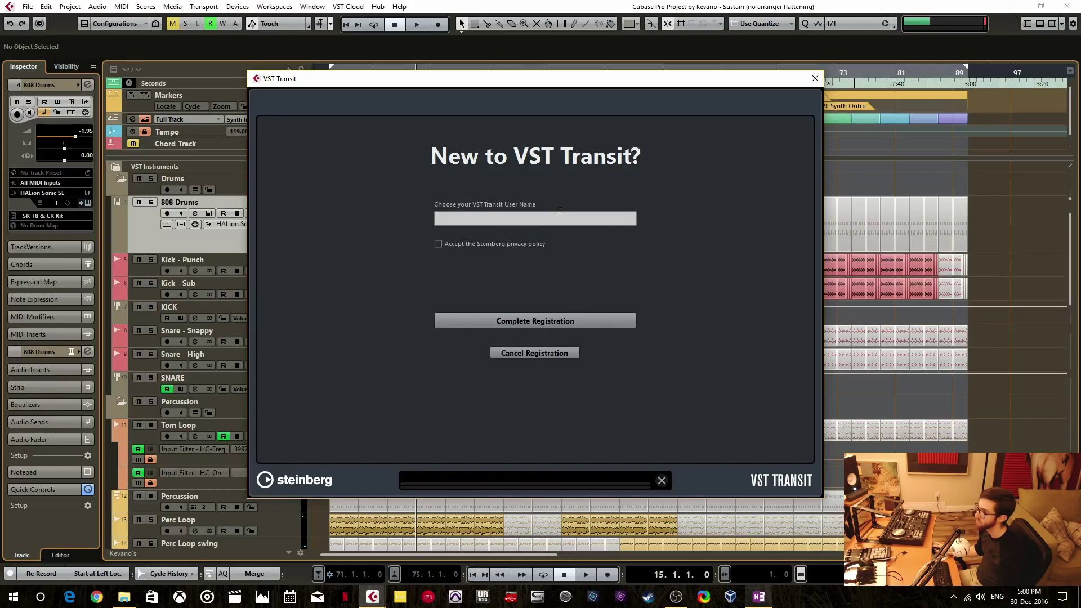
Enter the chosen VST Transit user name without the trailing underscore and complete registration.
{"action": "type", "text": "mi"}
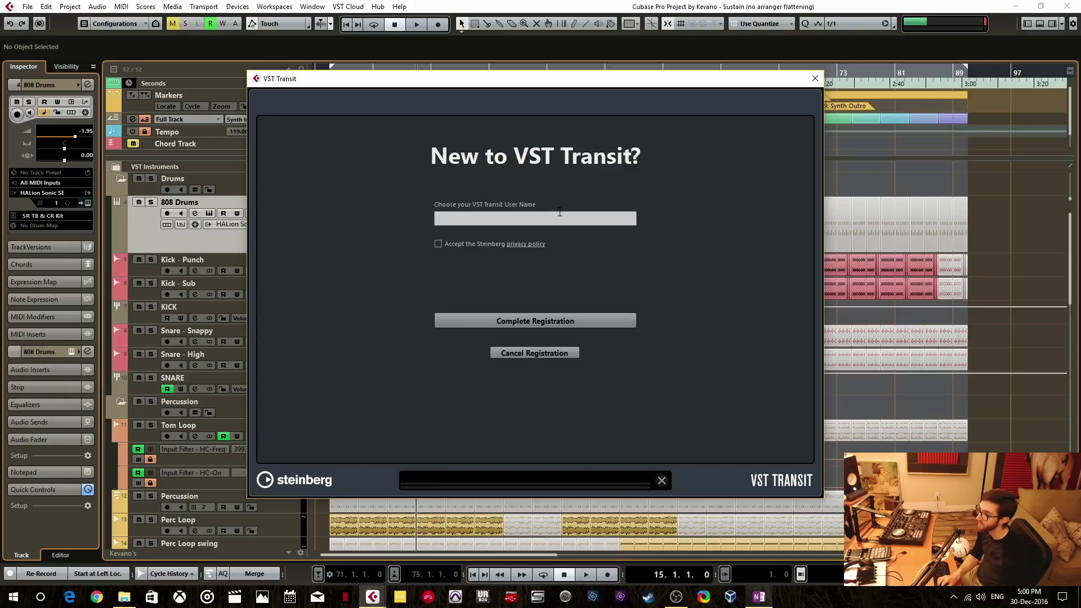
{"action": "type", "text": "misc.fa"}
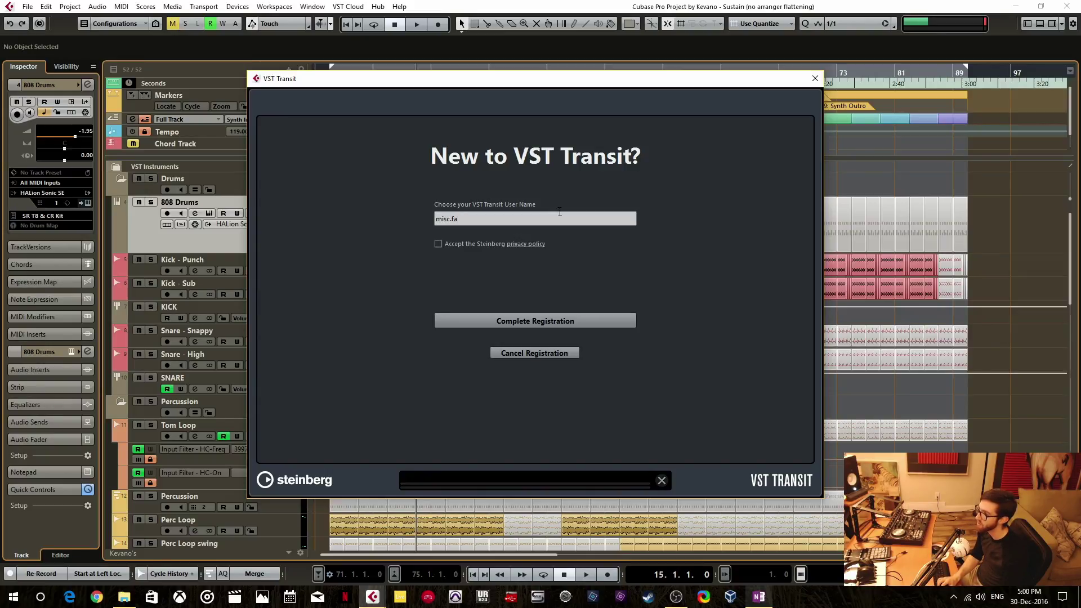
{"action": "type", "text": "ctory."}
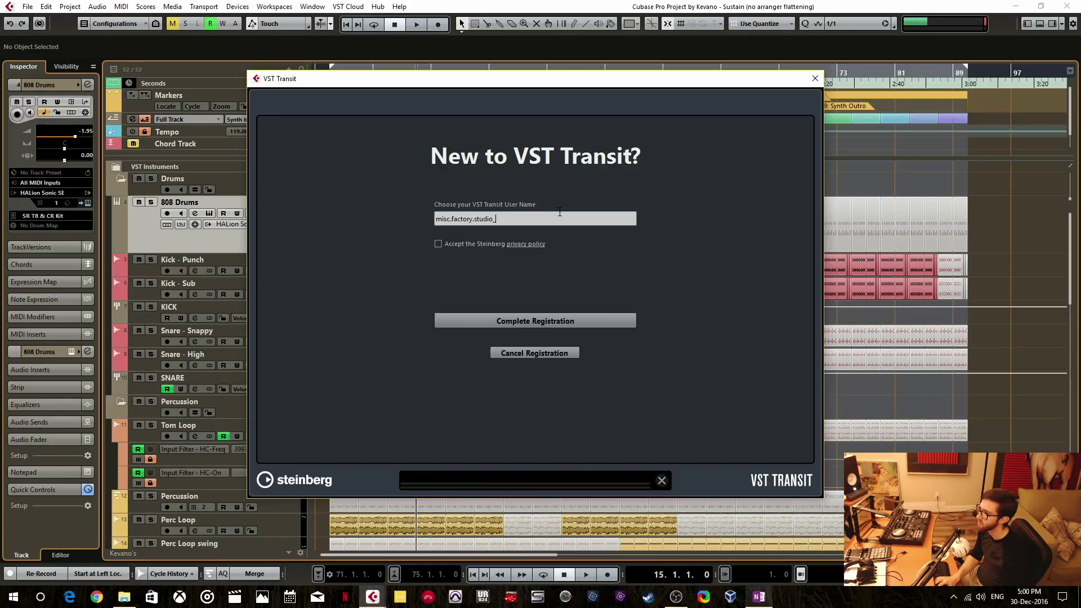
{"action": "type", "text": "studio_"}
{"action": "key", "text": "BackSpace"}
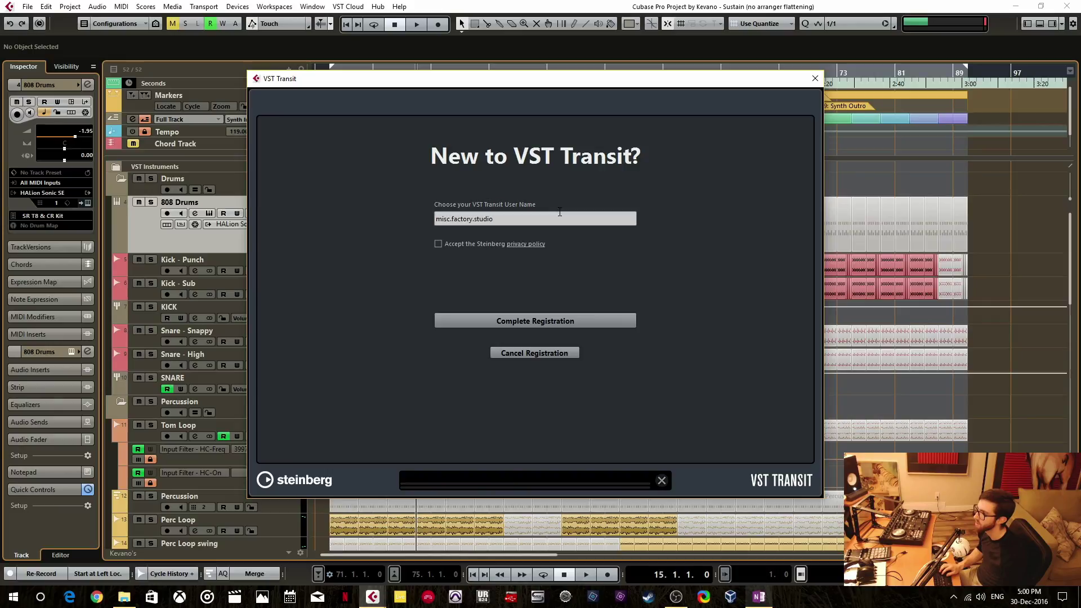
{"action": "key", "text": "Left"}
{"action": "key", "text": "Left"}
{"action": "key", "text": "Left"}
{"action": "key", "text": "Left"}
{"action": "key", "text": "Left"}
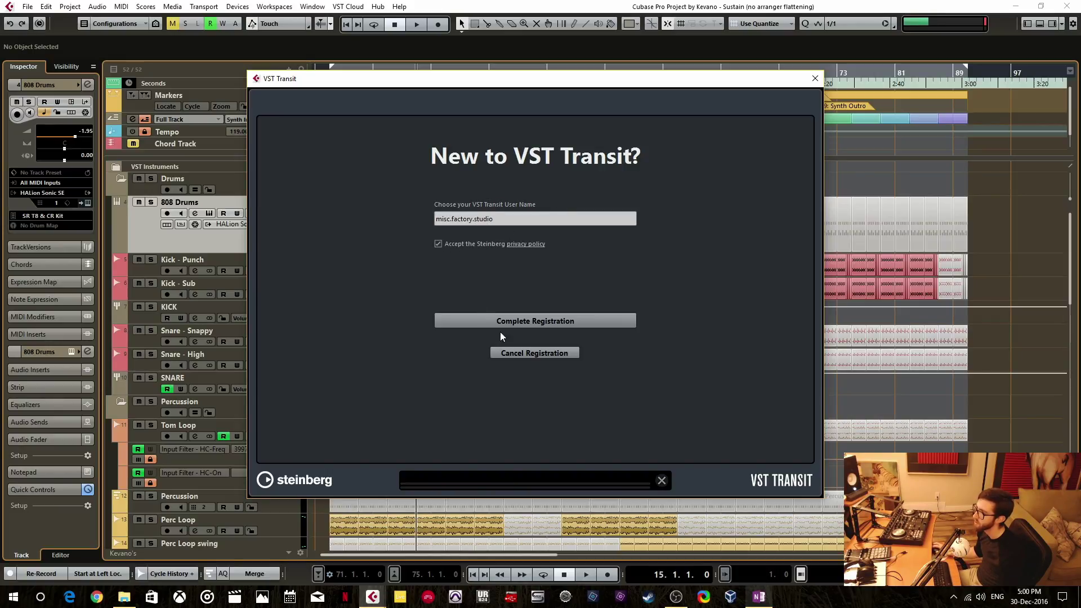
{"action": "left_click", "coordinate": [561, 319]}
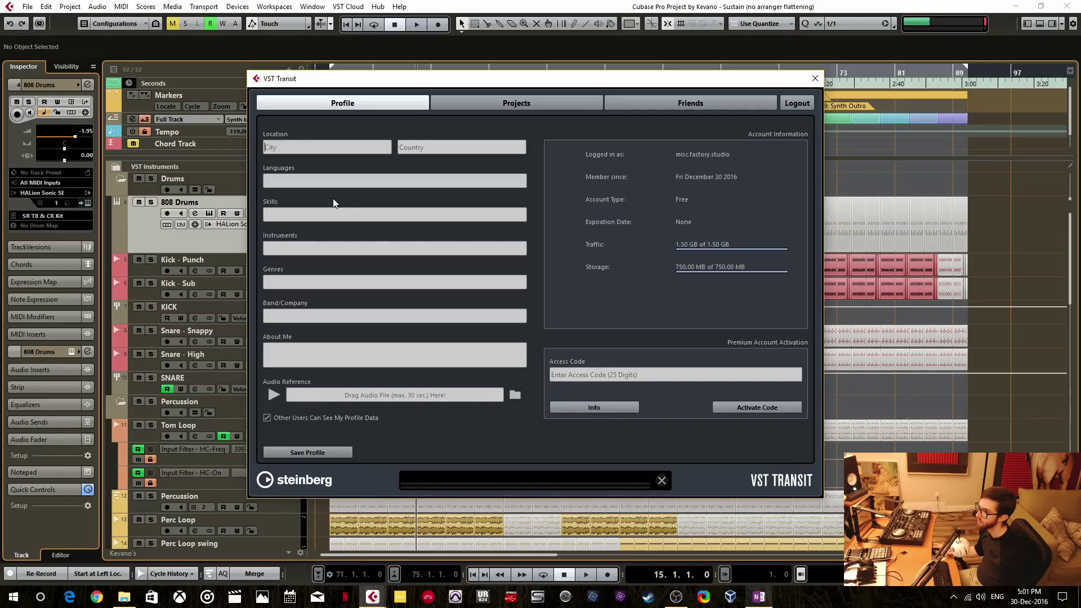
Browse the VST Transit Projects list, then view the Friends page.
{"action": "left_click", "coordinate": [496, 105]}
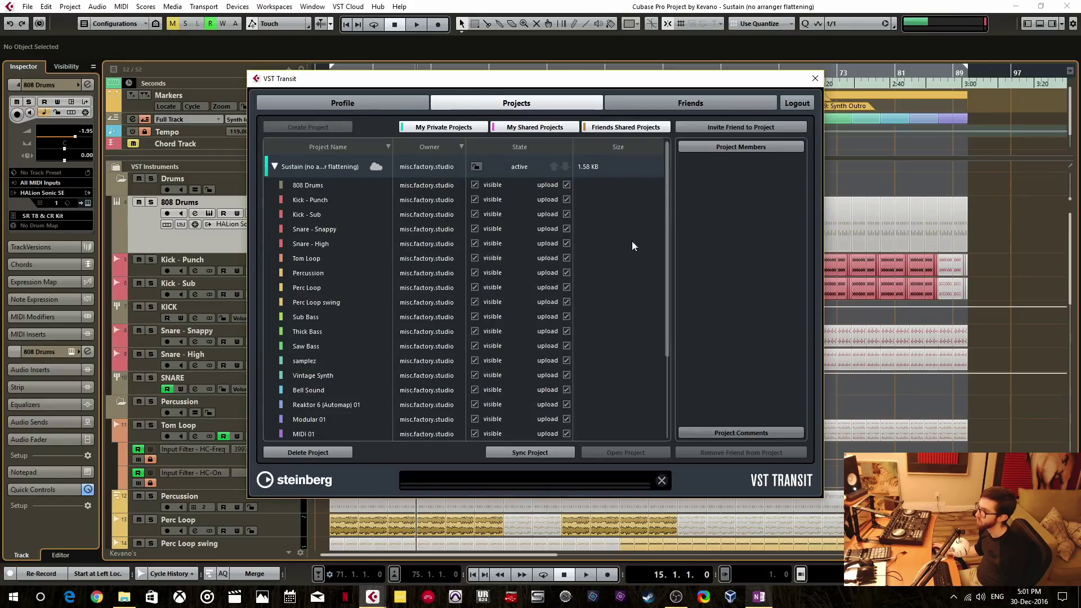
{"action": "left_click_drag", "start_coordinate": [668, 198], "coordinate": [664, 326]}
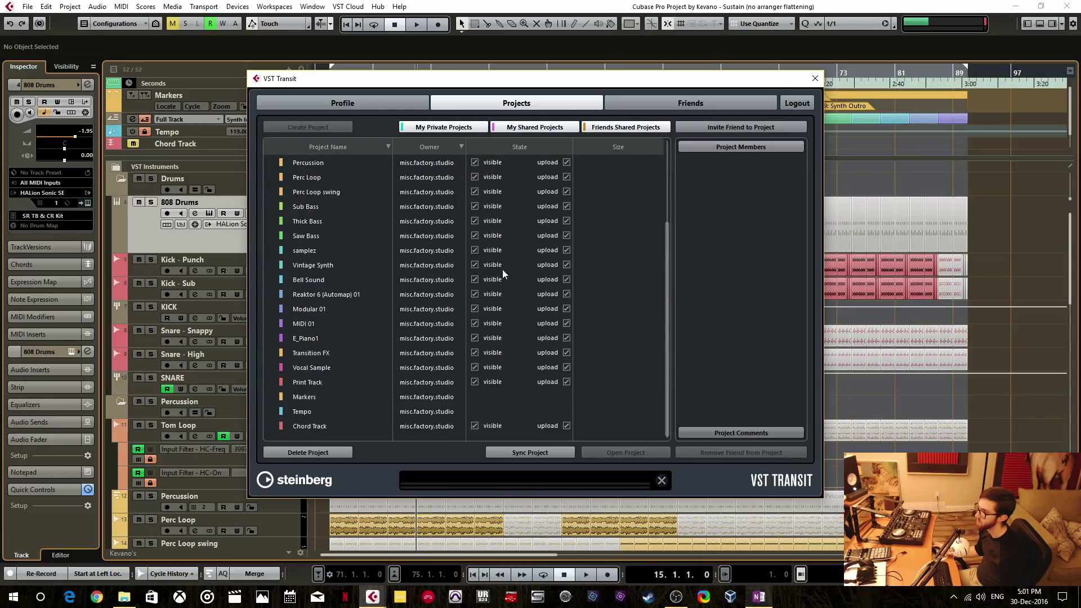
{"action": "scroll", "coordinate": [394, 338], "scroll_direction": "up", "scroll_amount": 3}
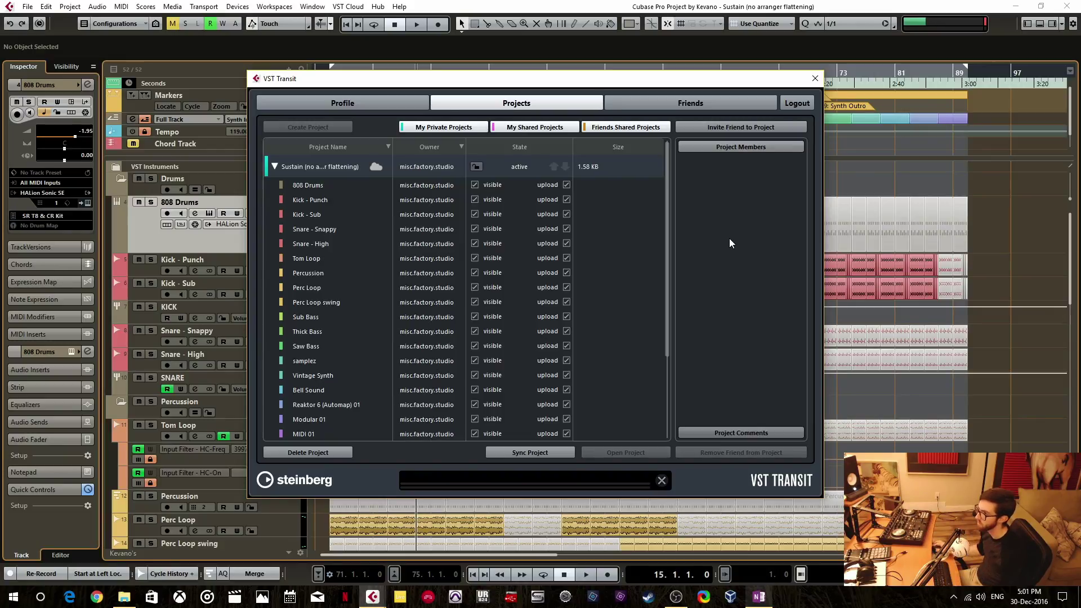
{"action": "left_click", "coordinate": [654, 106]}
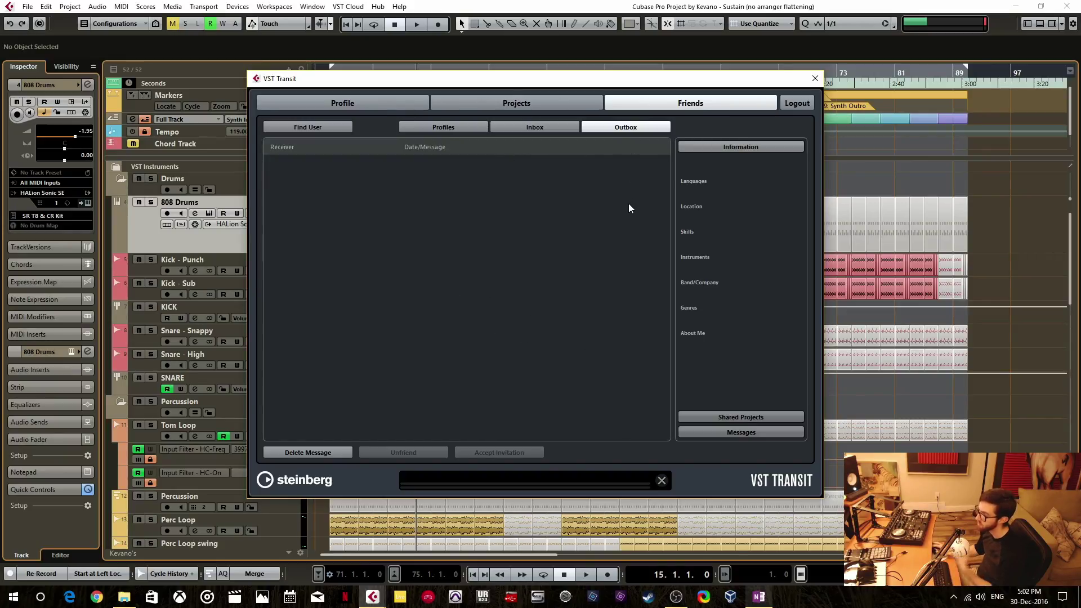
{"action": "left_click", "coordinate": [815, 82]}
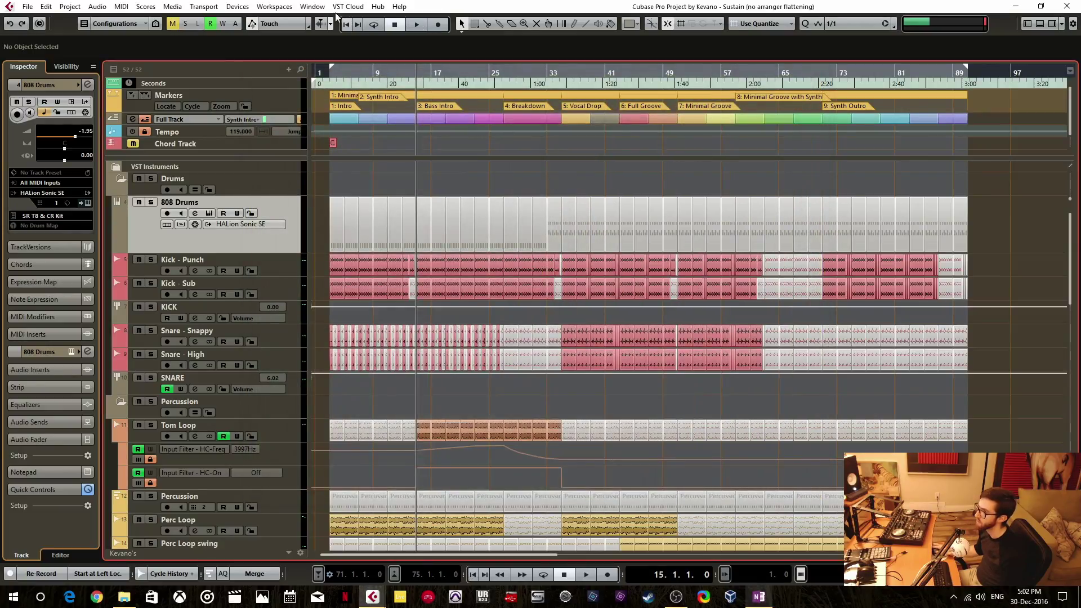
{"action": "left_click", "coordinate": [282, 9]}
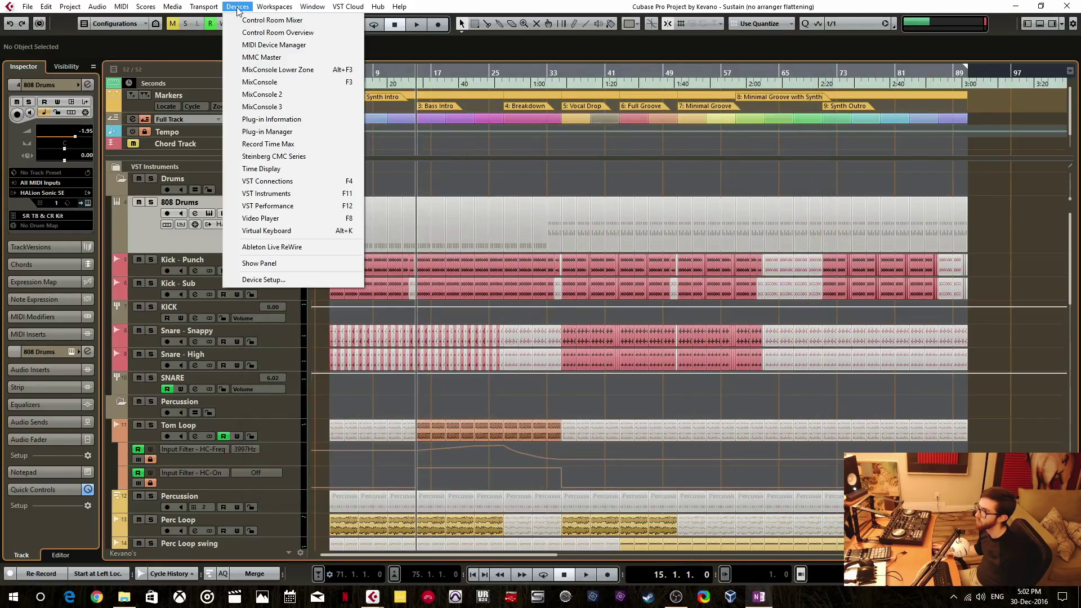
{"action": "mouse_move", "coordinate": [237, 6]}
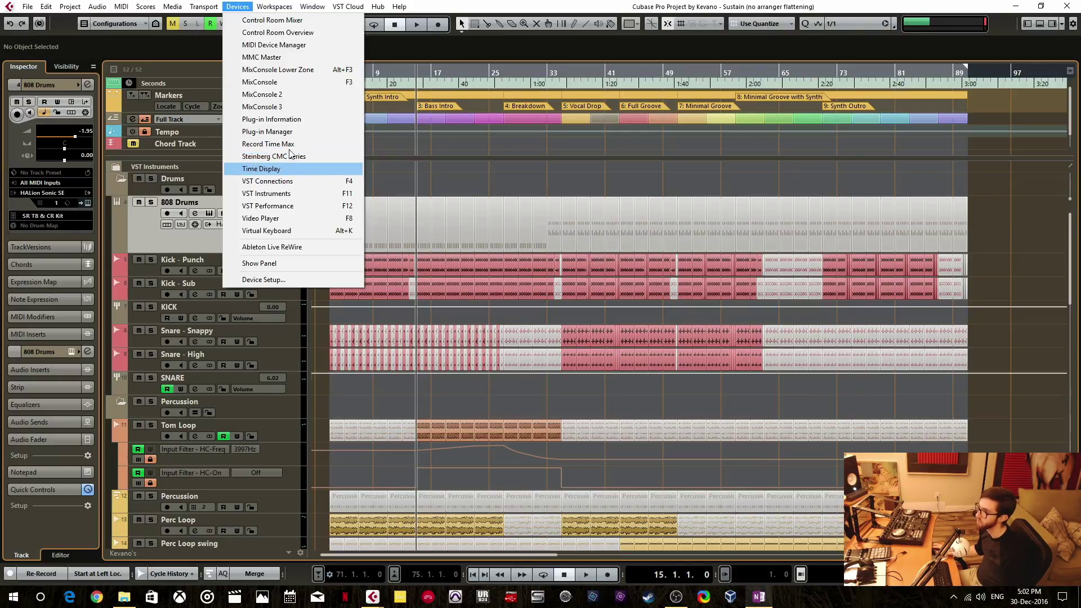
{"action": "left_click", "coordinate": [268, 132]}
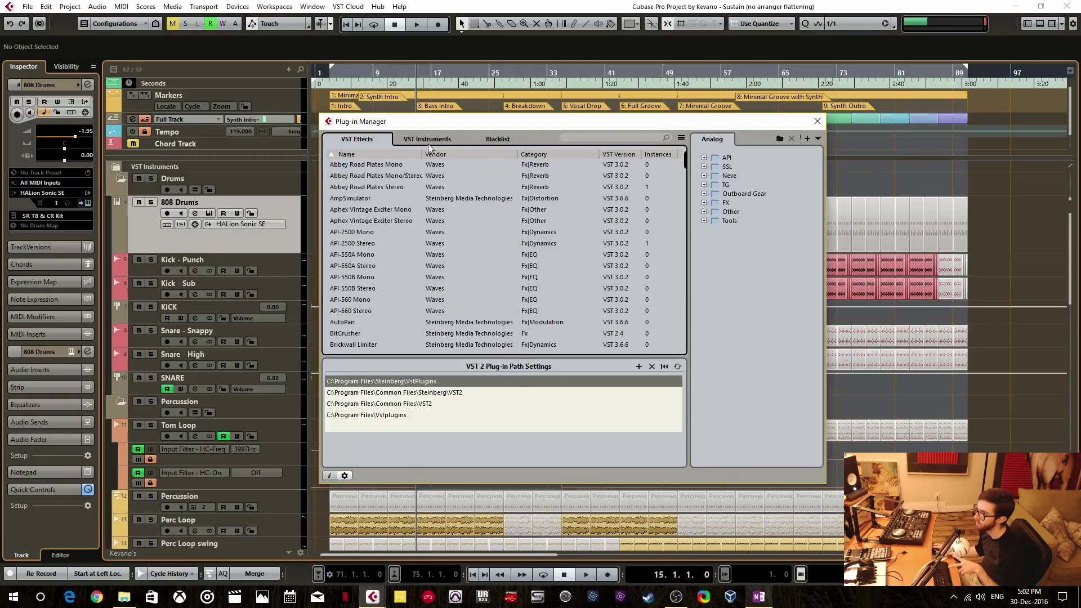
{"action": "left_click", "coordinate": [487, 140]}
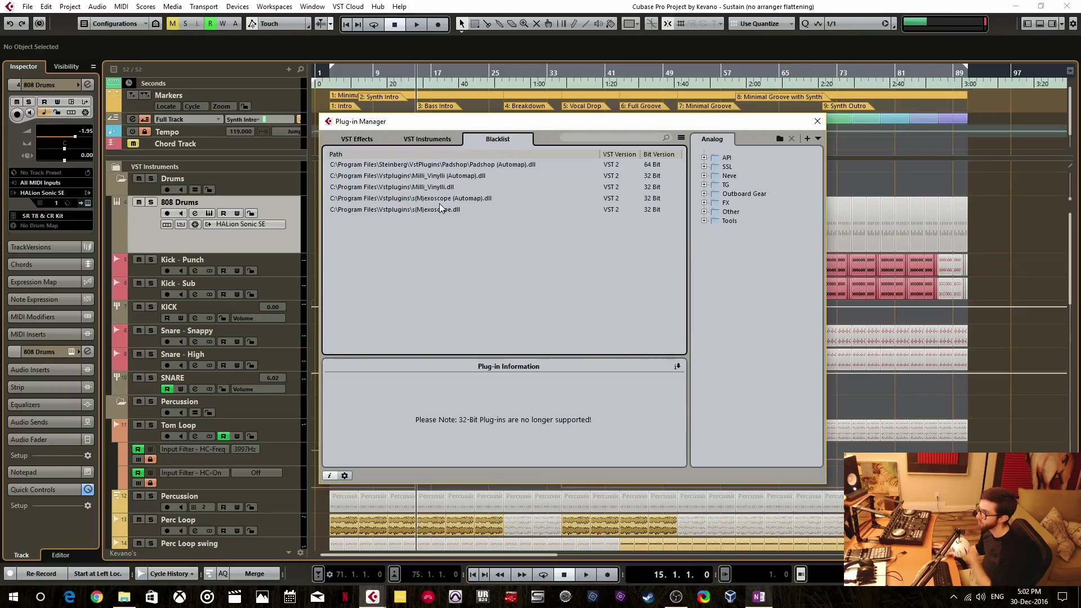
{"action": "left_click", "coordinate": [504, 164]}
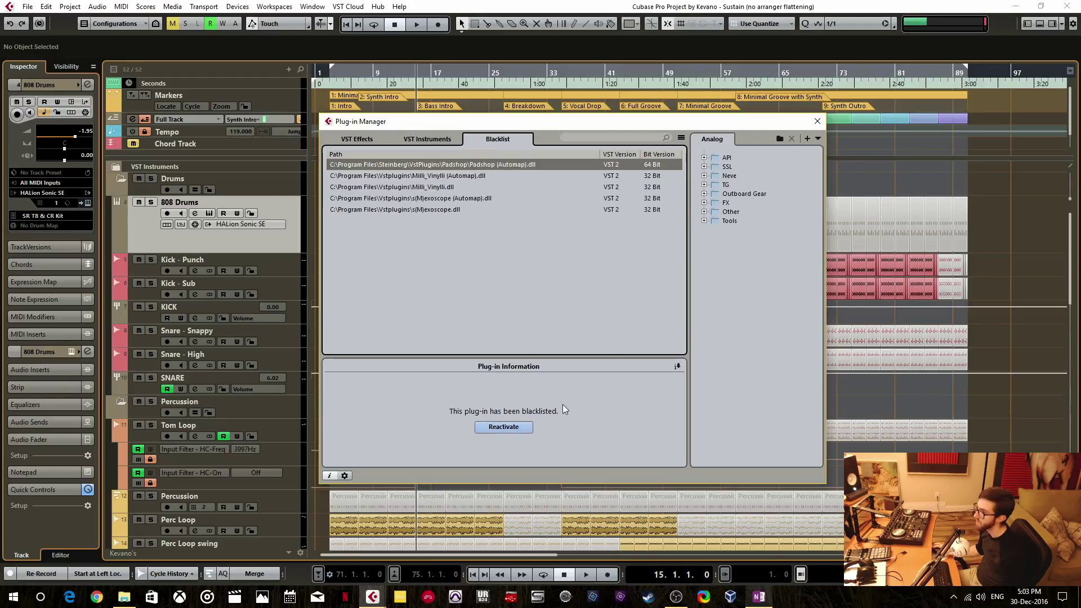
{"action": "left_click", "coordinate": [474, 176]}
{"action": "left_click", "coordinate": [513, 166]}
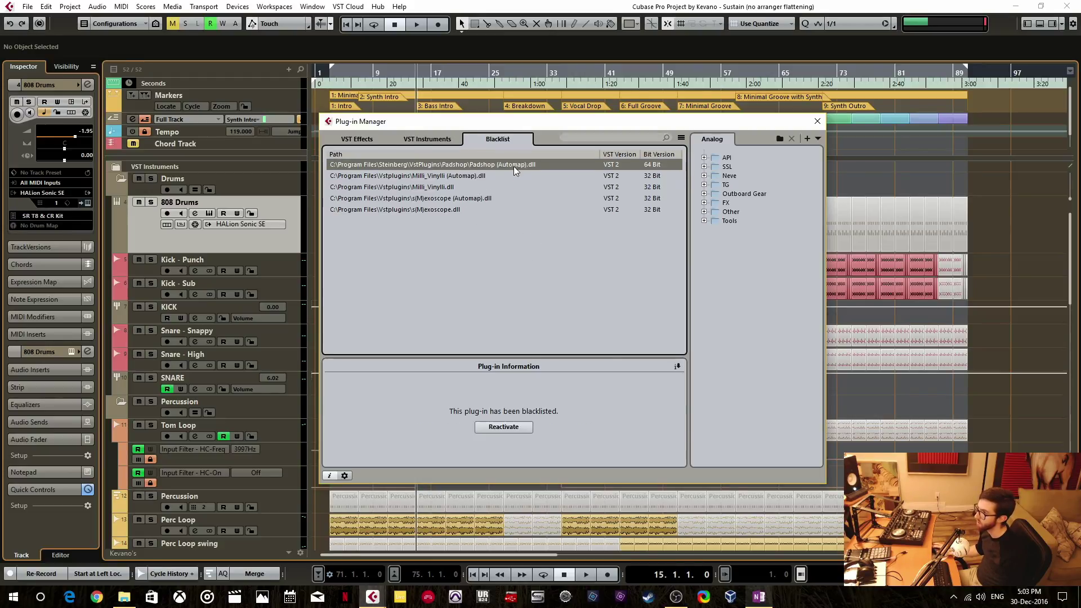
{"action": "left_click", "coordinate": [488, 176]}
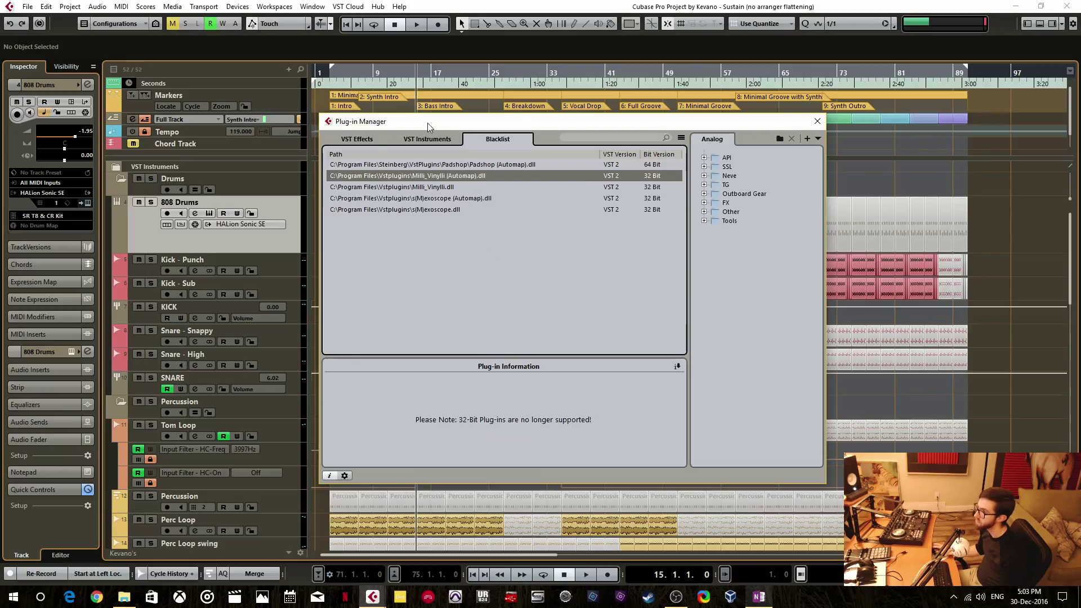
{"action": "left_click", "coordinate": [356, 139]}
{"action": "left_click", "coordinate": [817, 122]}
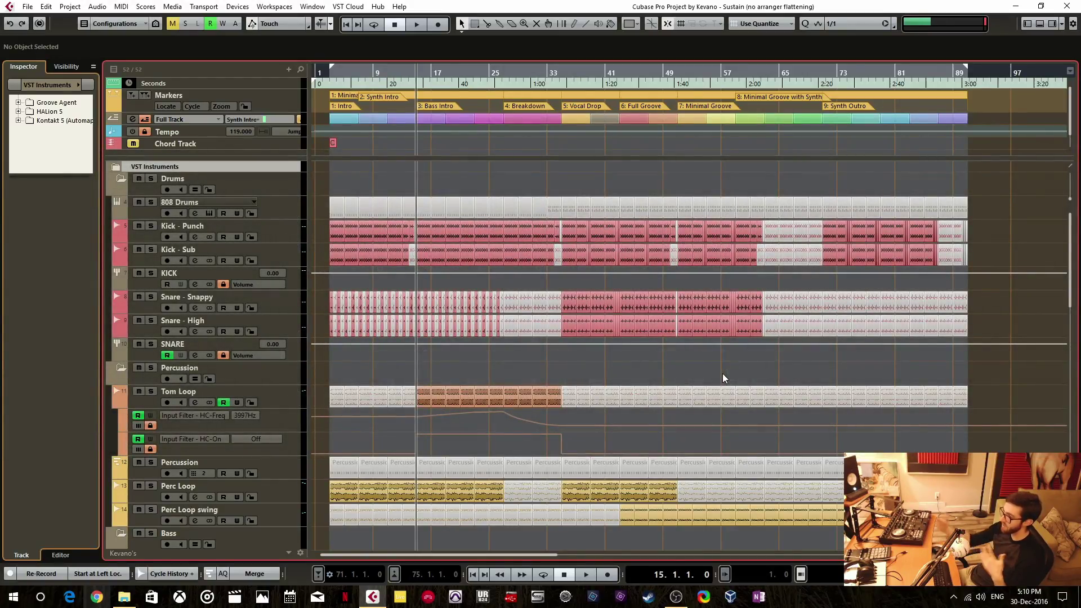
{"action": "key", "text": "F3"}
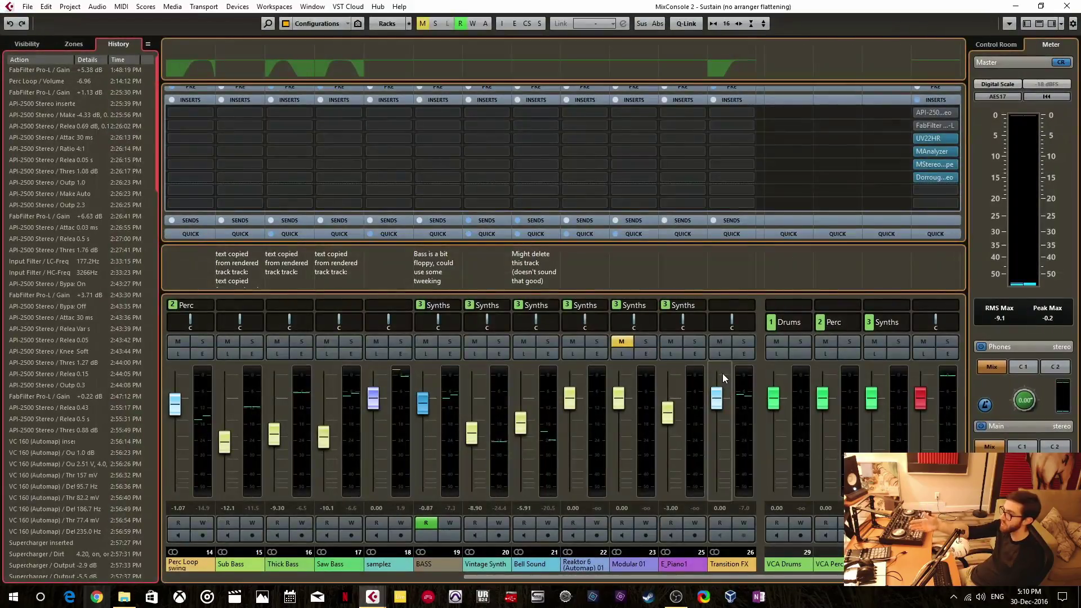
{"action": "key", "text": "F3"}
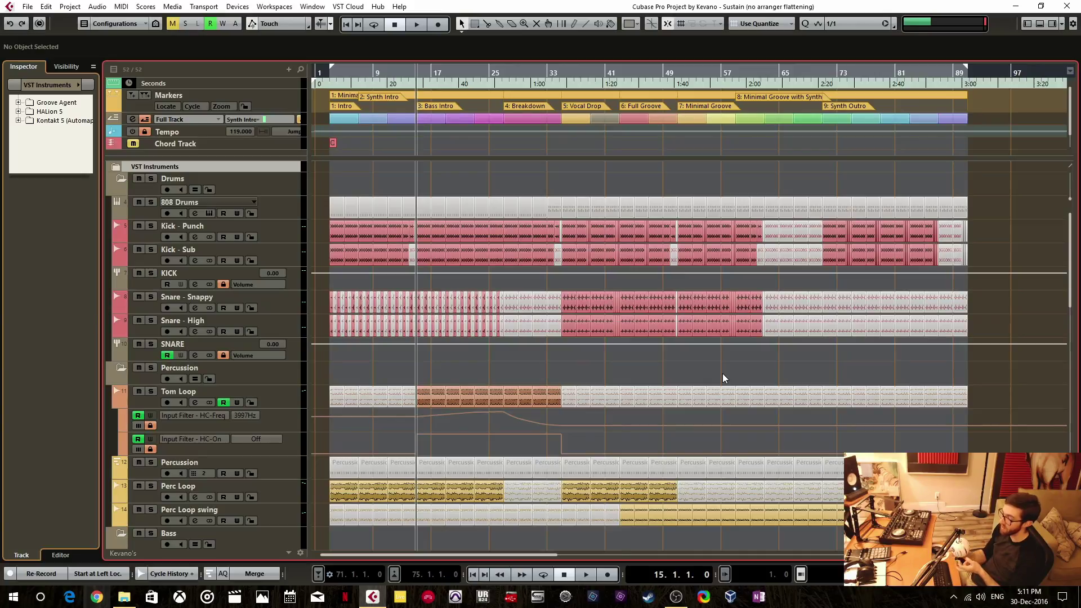
{"action": "key", "text": "F3"}
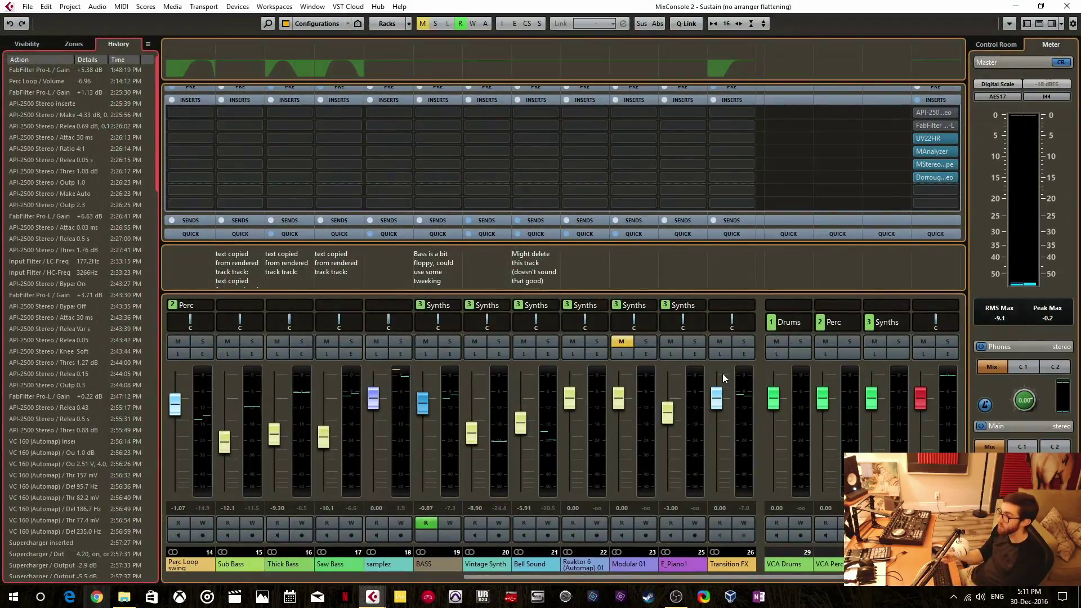
{"action": "key", "text": "F3"}
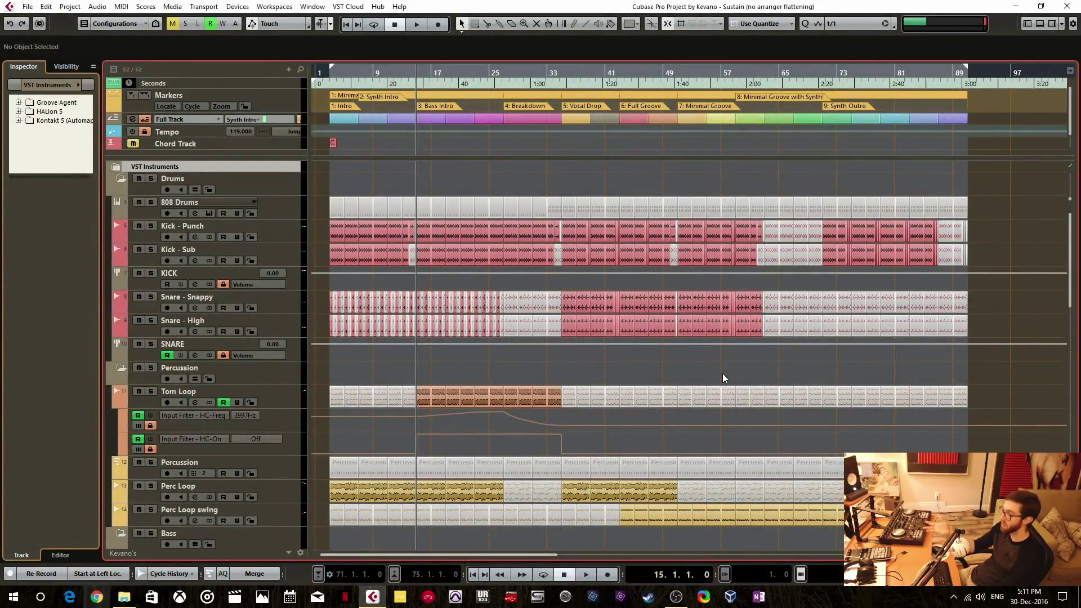
{"action": "left_click", "coordinate": [758, 596]}
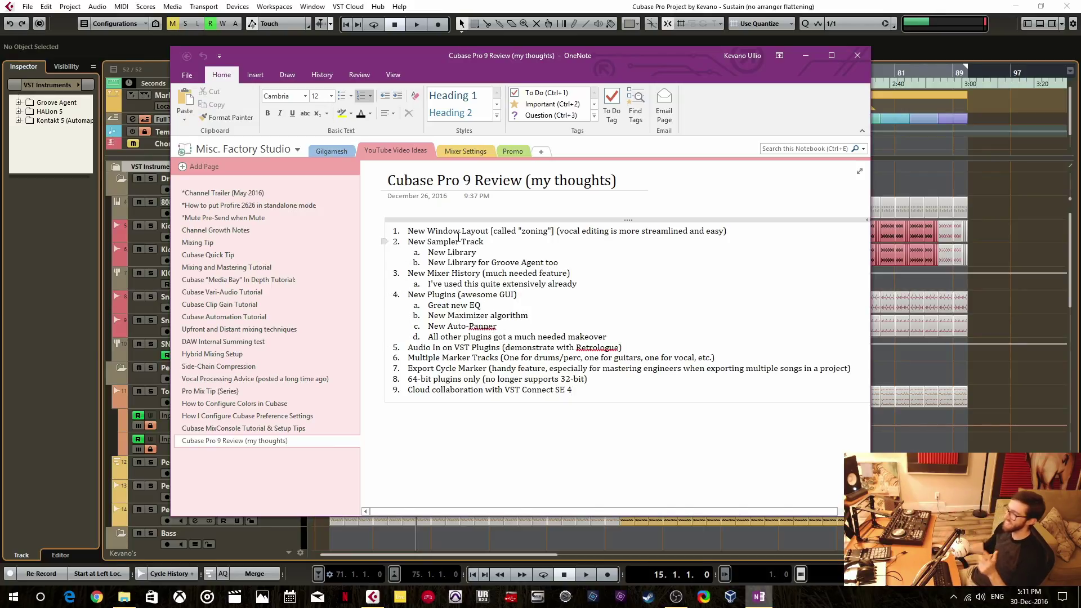
{"action": "left_click", "coordinate": [807, 55]}
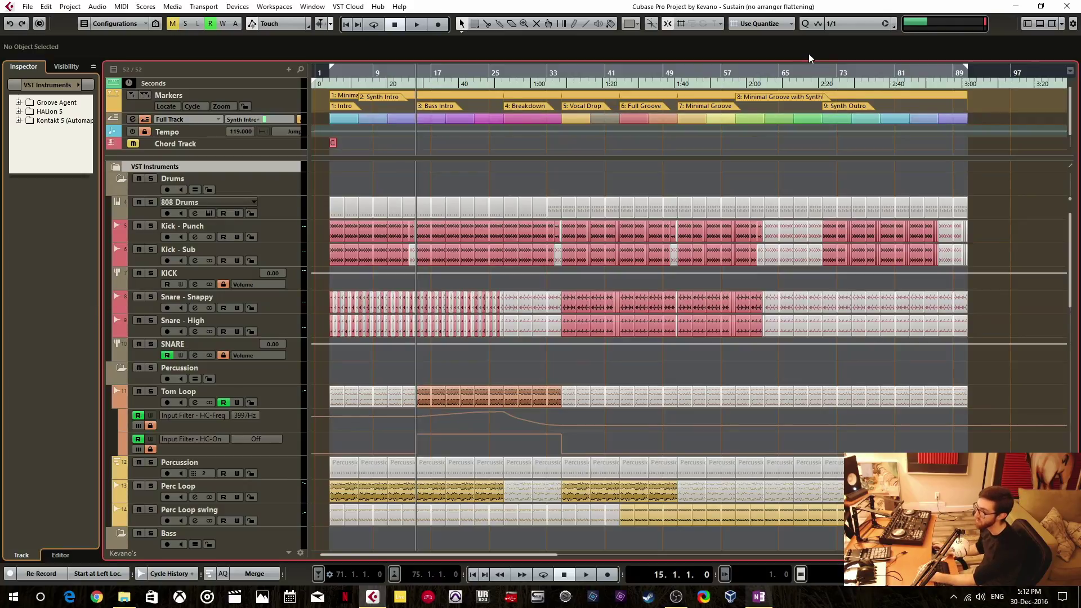
{"action": "scroll", "coordinate": [860, 107], "scroll_direction": "down", "scroll_amount": 1}
{"action": "scroll", "coordinate": [791, 210], "scroll_direction": "down", "scroll_amount": 8}
{"action": "scroll", "coordinate": [790, 209], "scroll_direction": "up", "scroll_amount": 2}
{"action": "scroll", "coordinate": [782, 111], "scroll_direction": "up", "scroll_amount": 1}
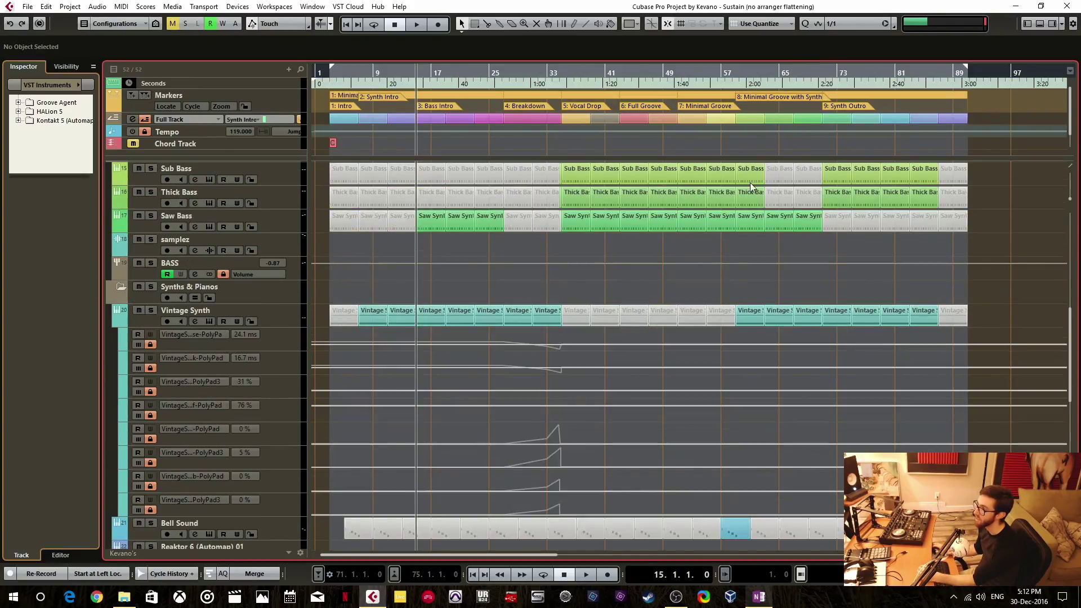
{"action": "scroll", "coordinate": [732, 212], "scroll_direction": "up", "scroll_amount": 3}
{"action": "scroll", "coordinate": [729, 219], "scroll_direction": "up", "scroll_amount": 3}
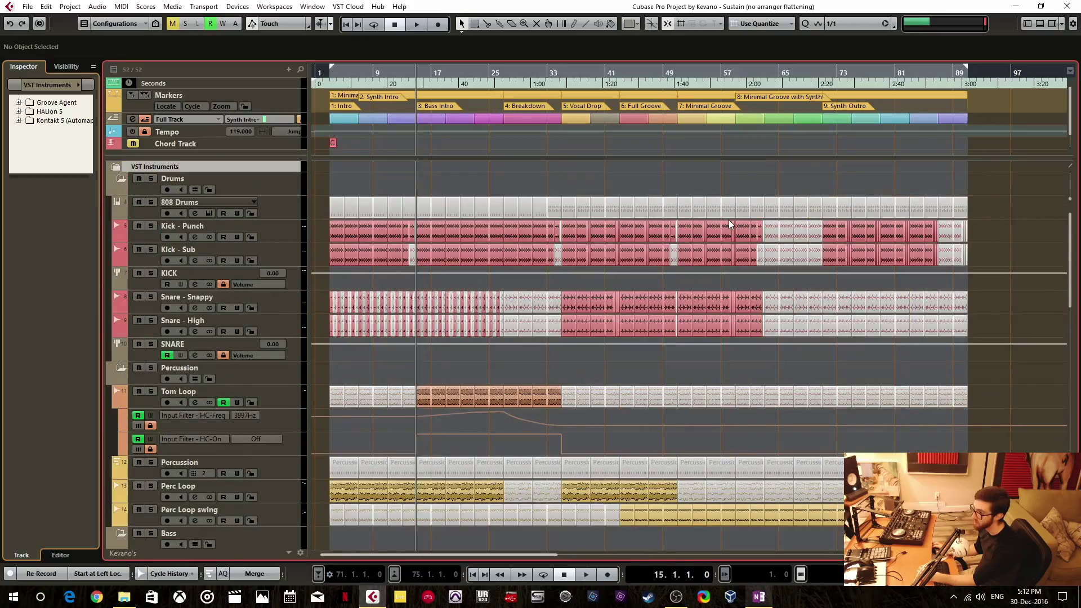